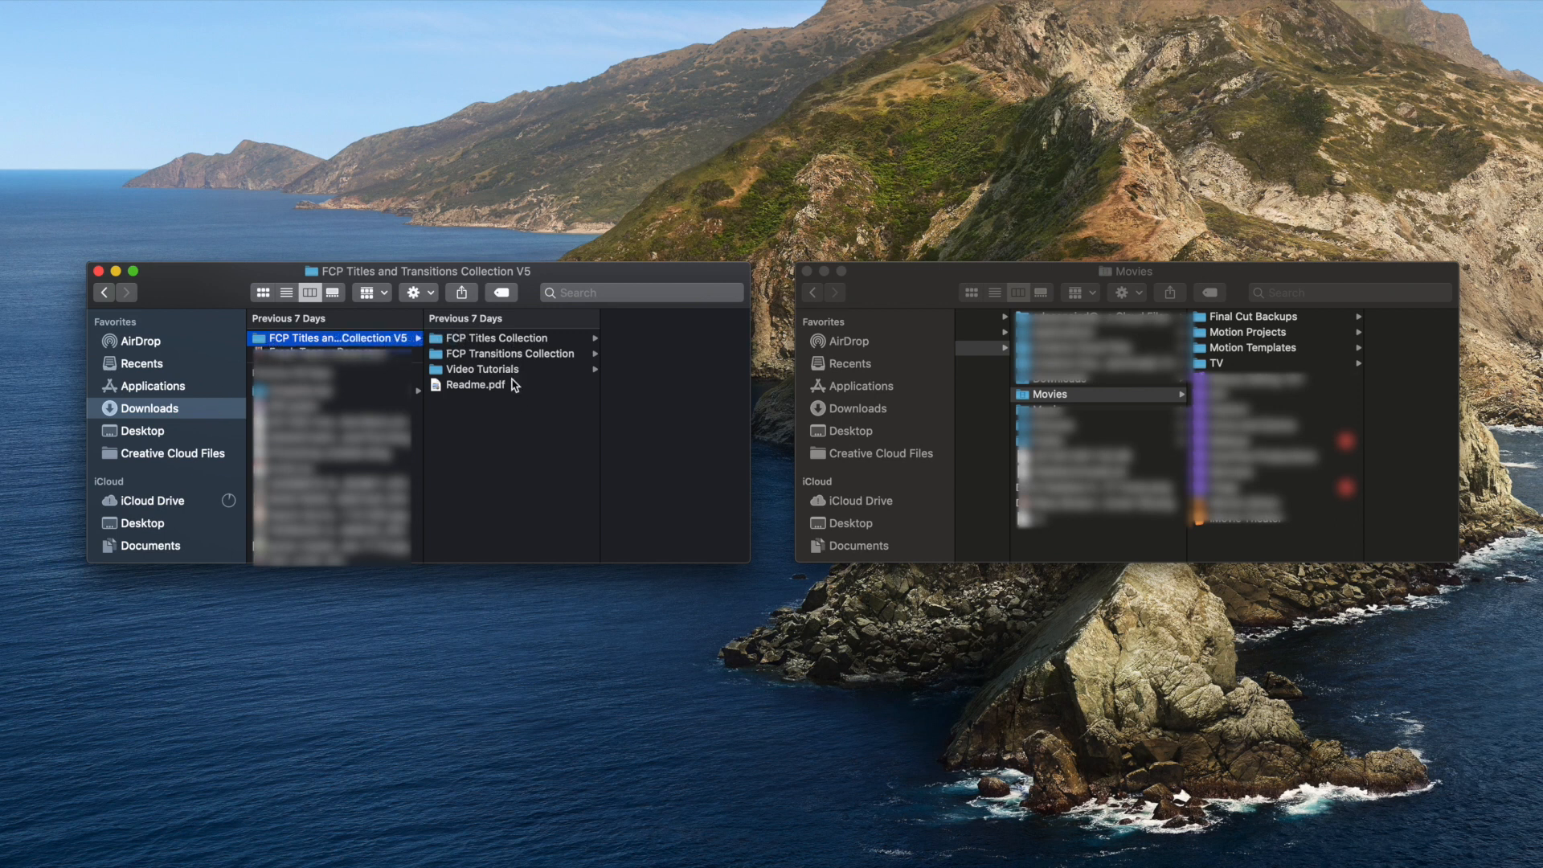
- Look through the FCP Titles Collection, FCP Transitions Collection and Video Tutorials folders and the Readme.pdf pages of the downloaded collection
click(514, 339)
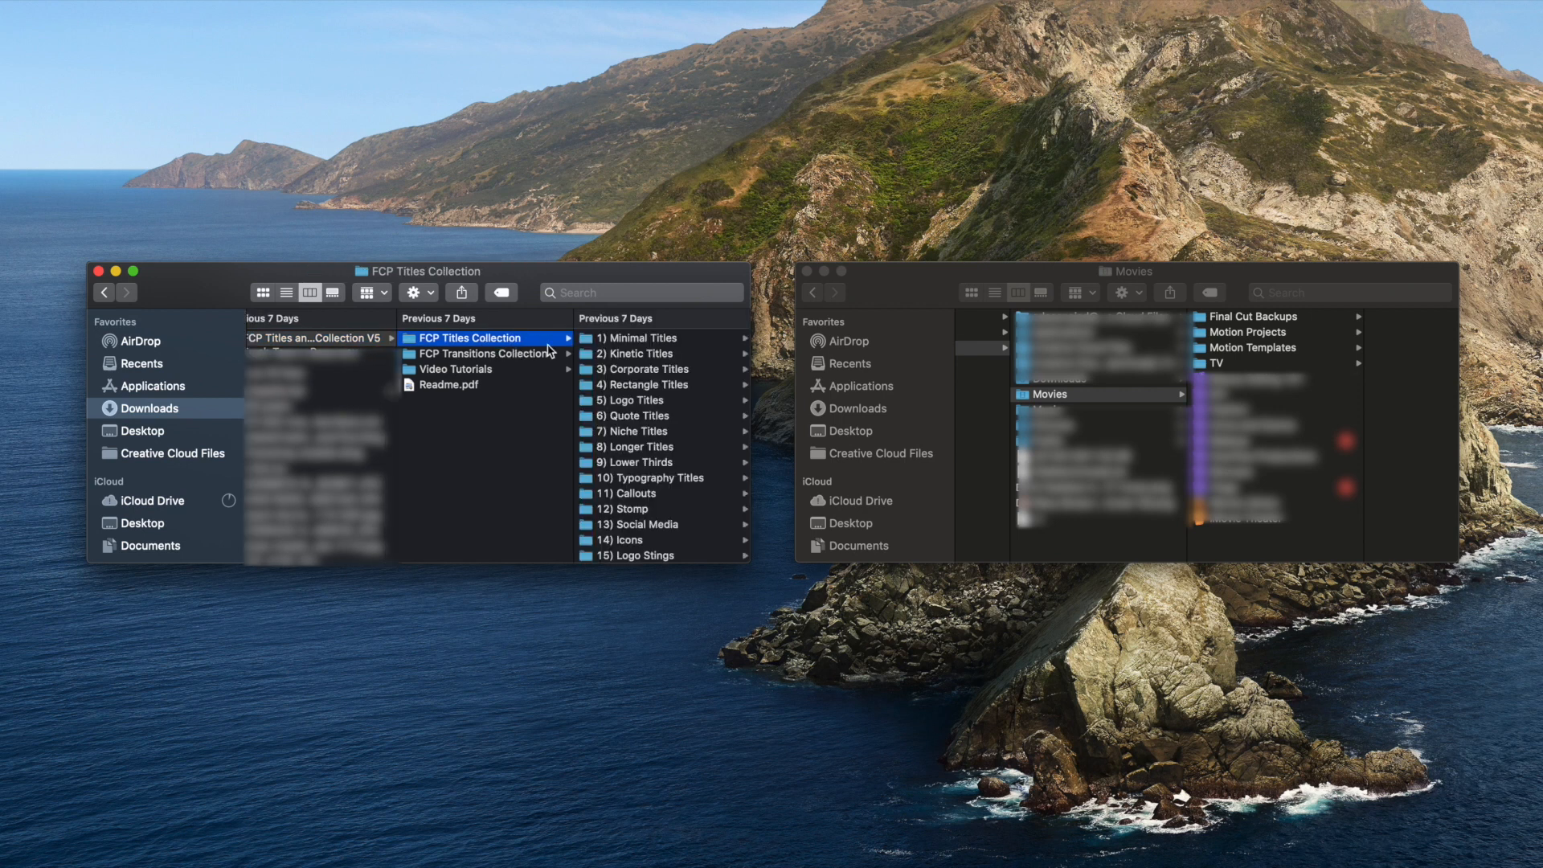
scroll(616, 394, down, 2)
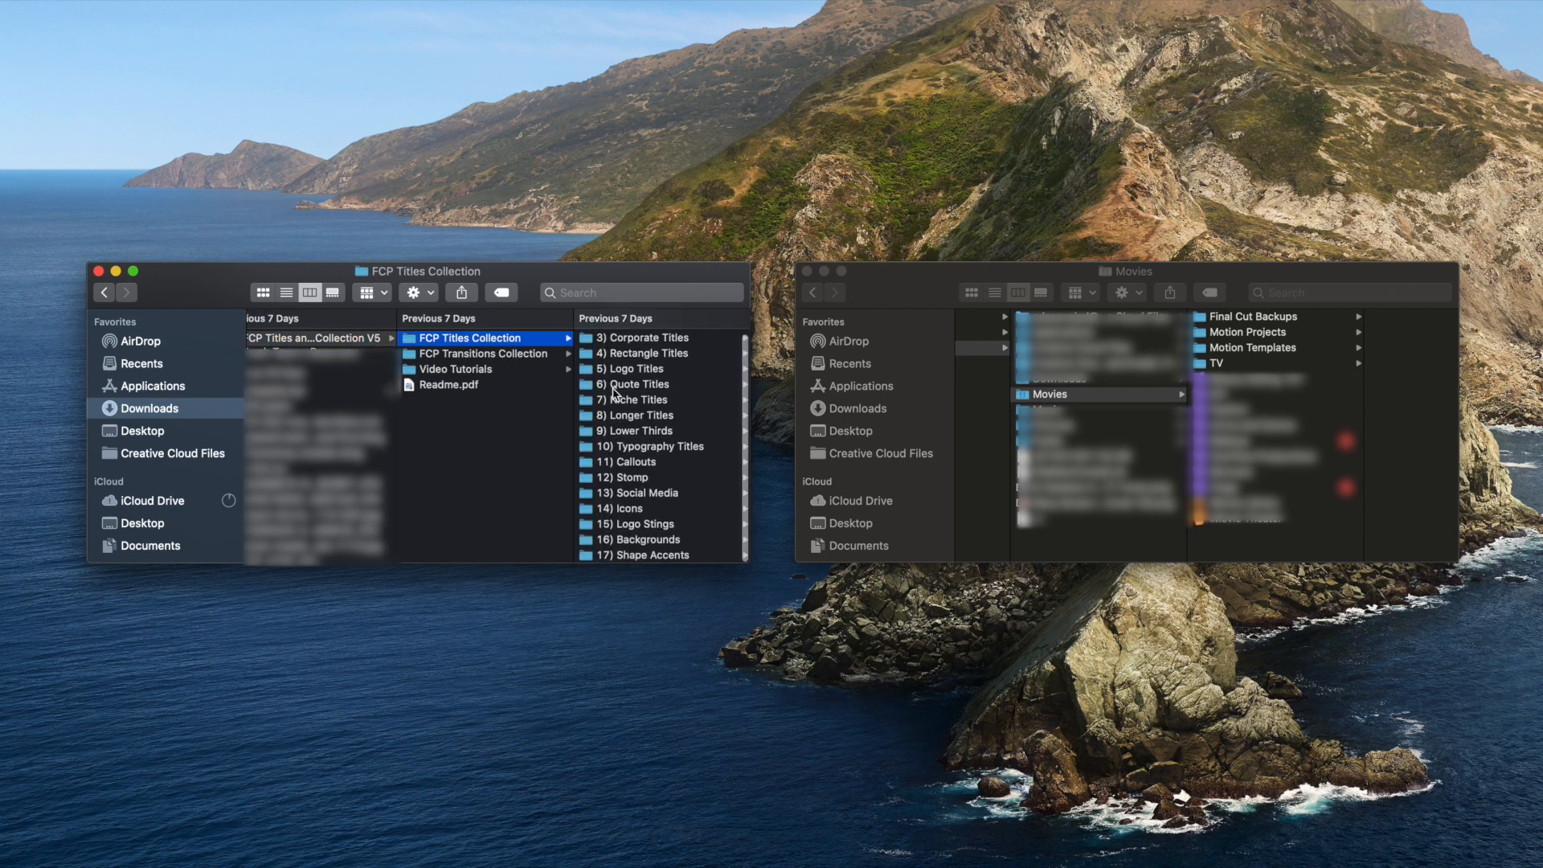
click(502, 356)
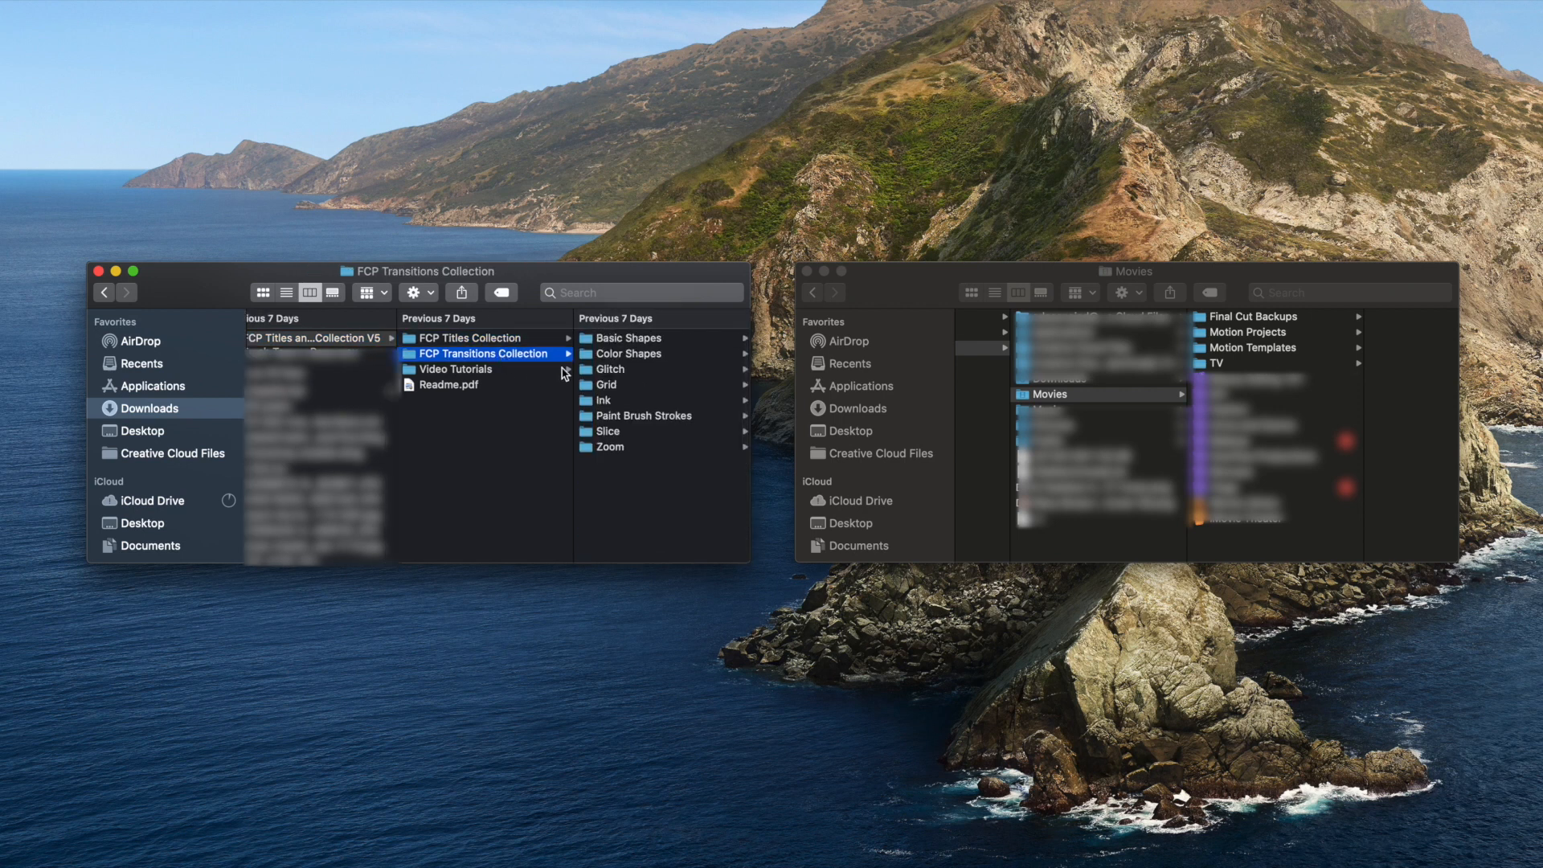
click(488, 371)
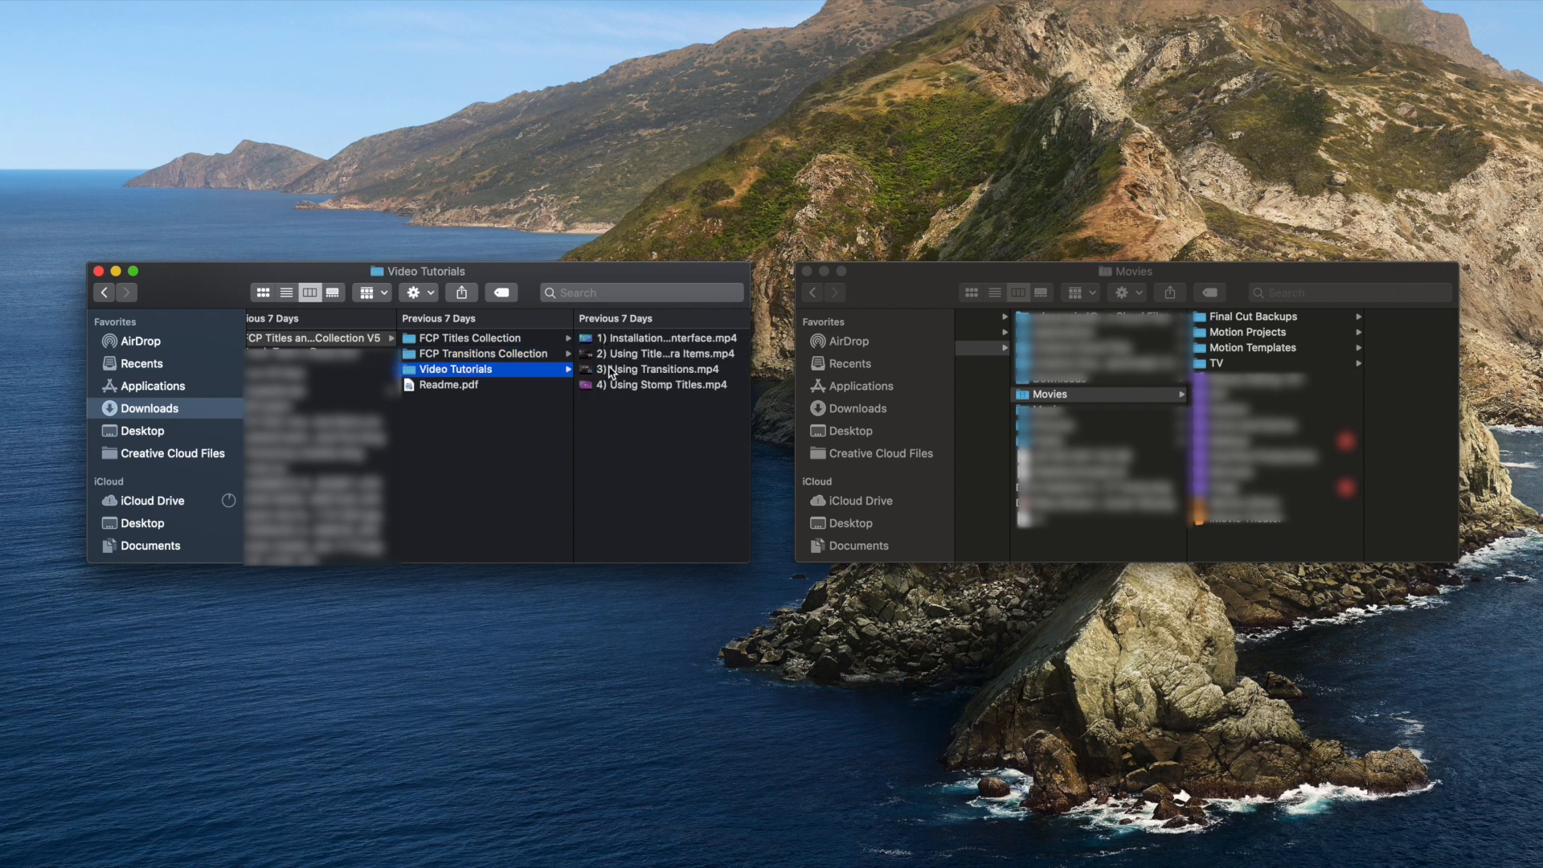
click(468, 391)
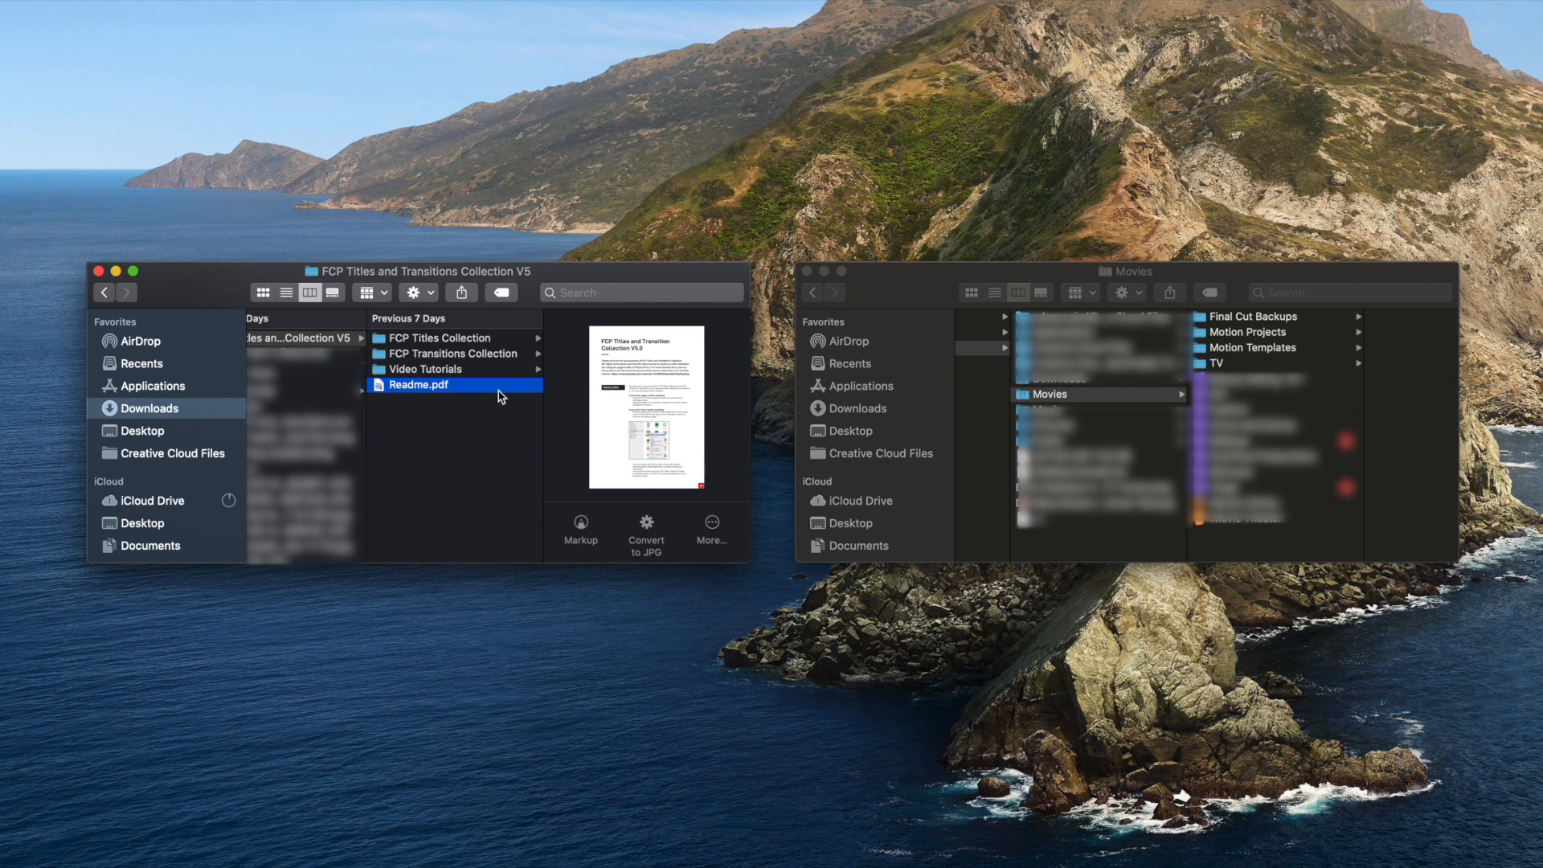
click(664, 464)
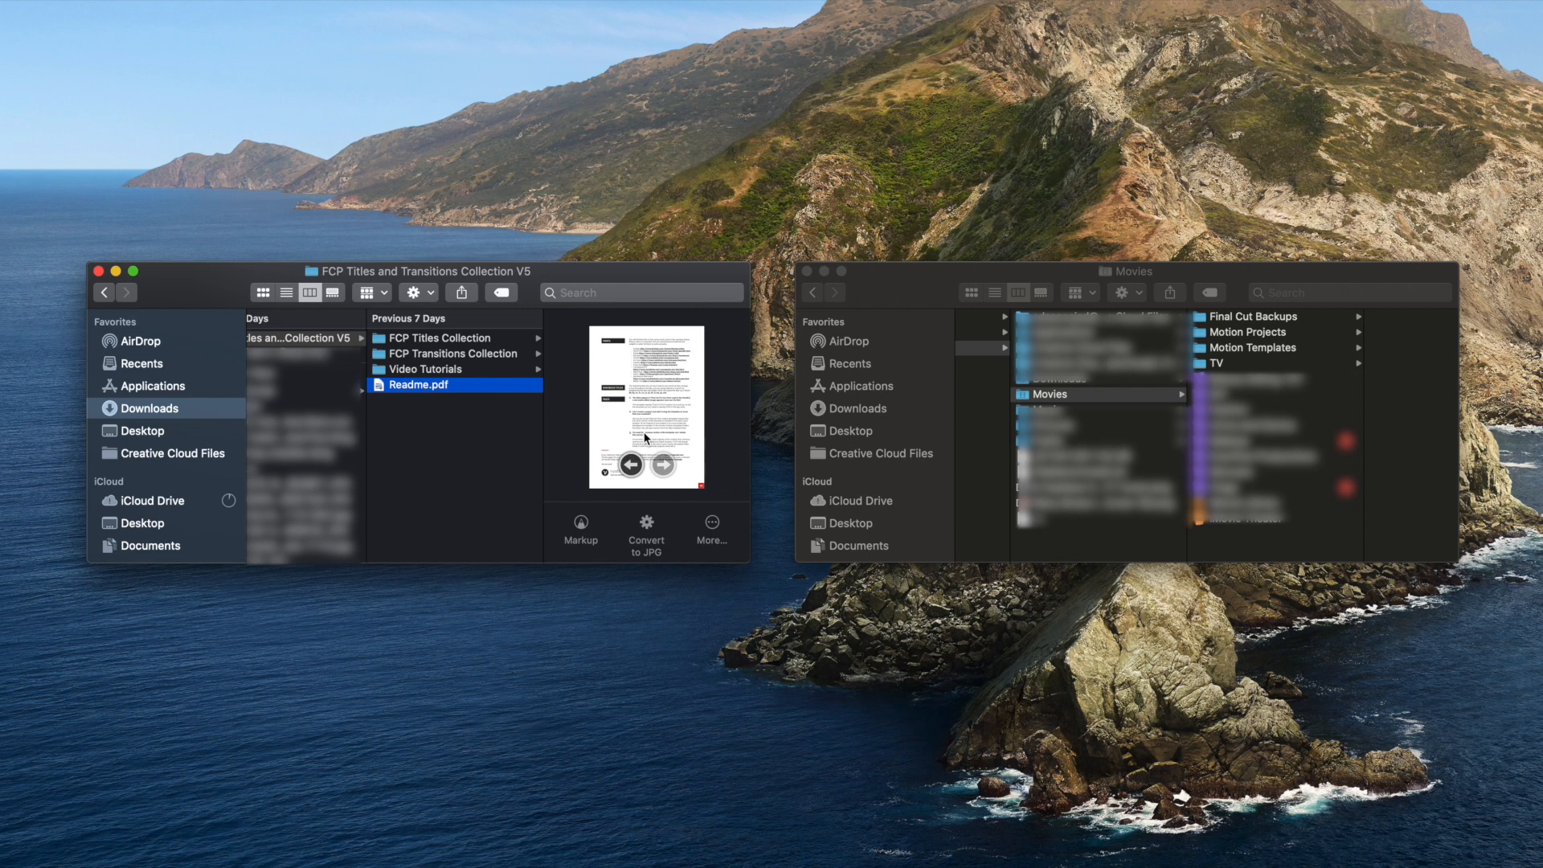
- Find the Movies folder with a Spotlight search for "movies" and open it
click(941, 298)
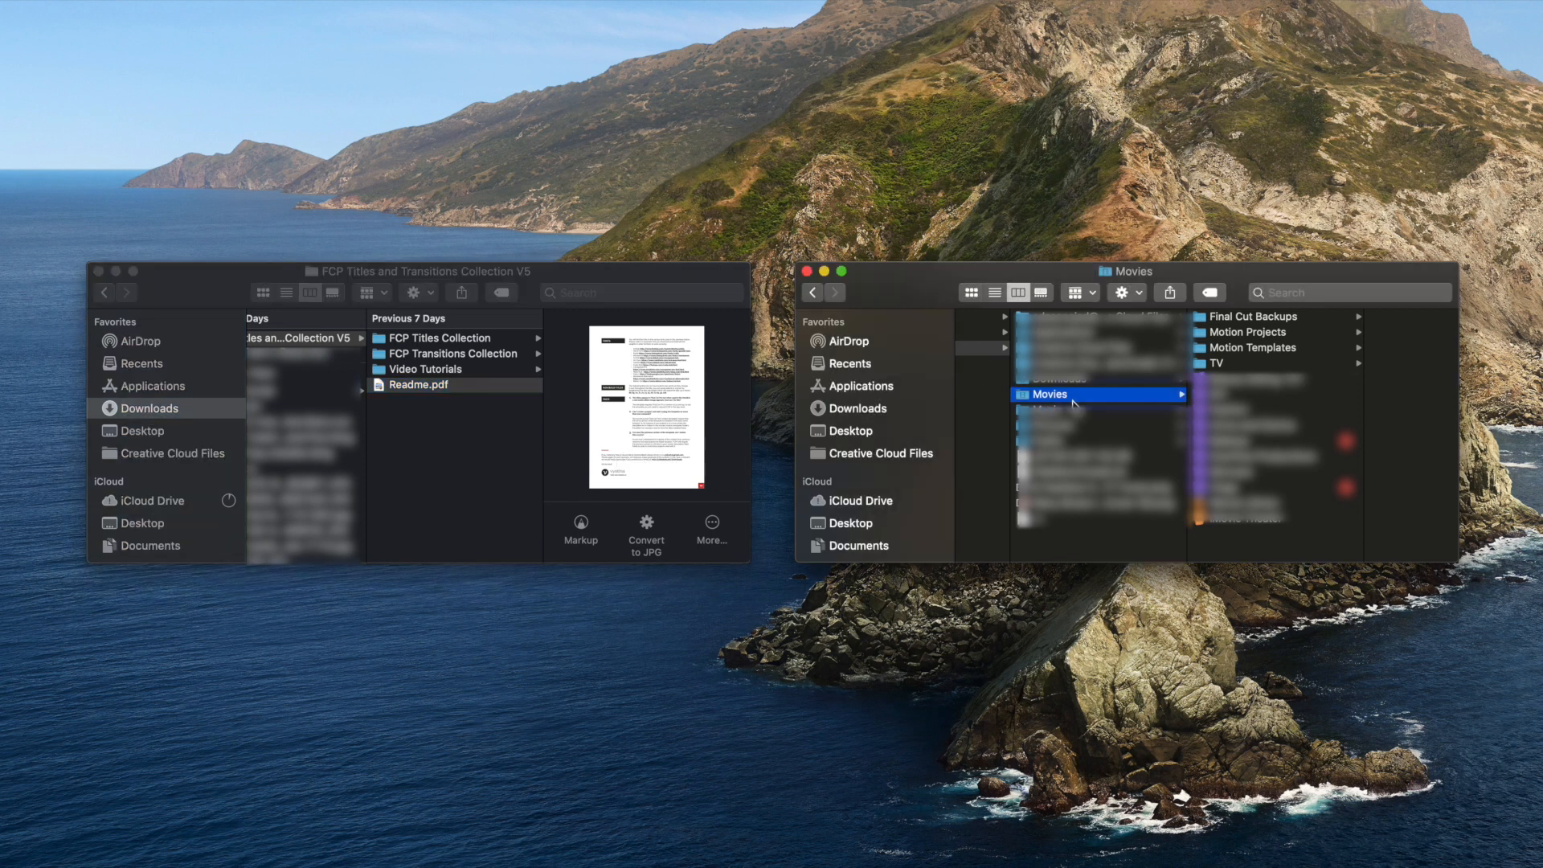
key(super+space)
text(movies)
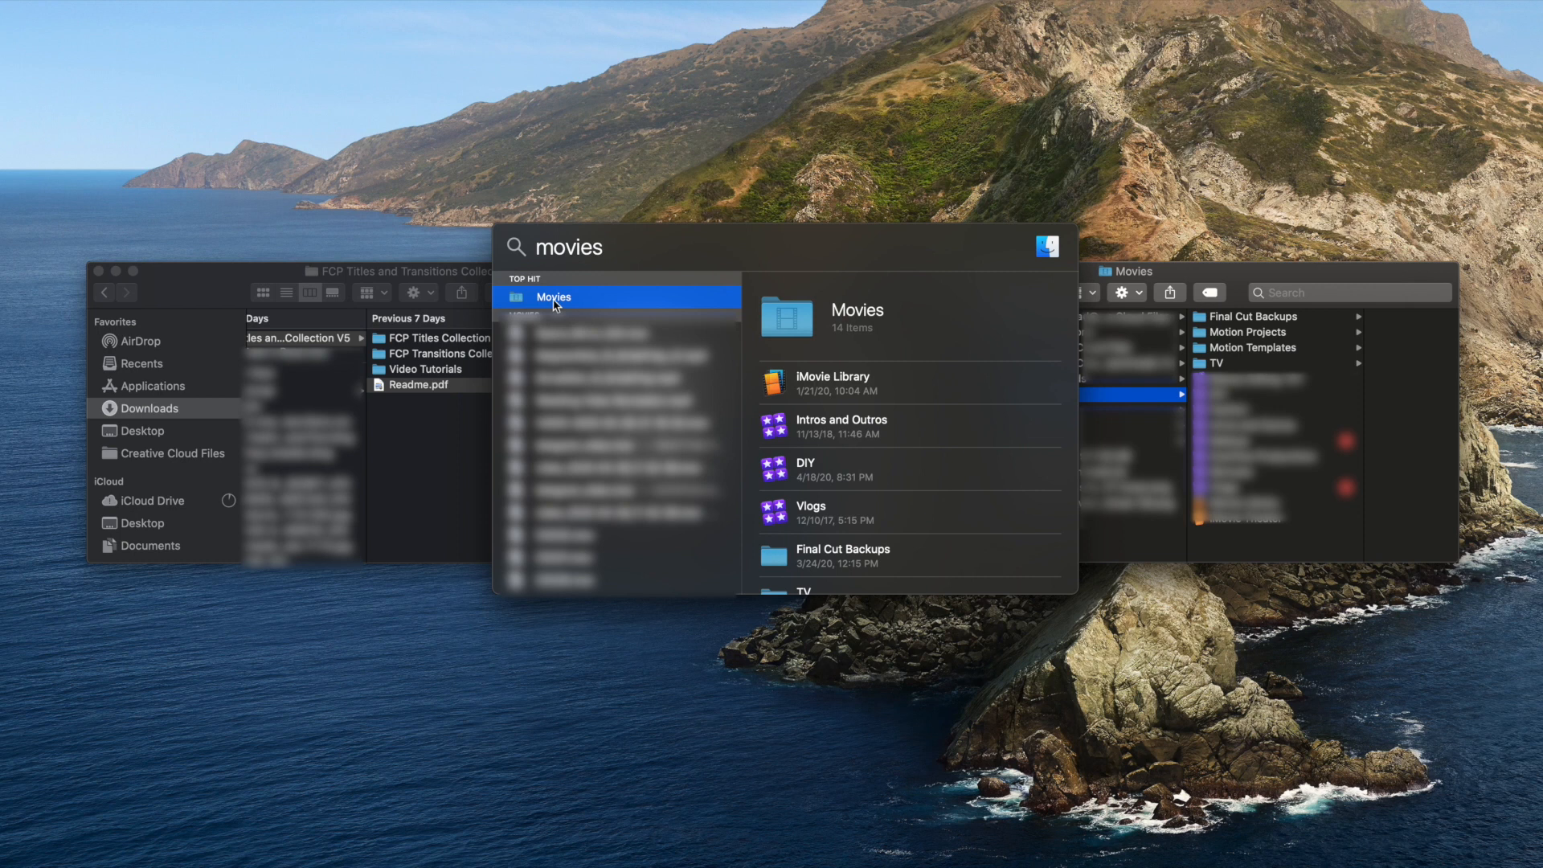
key(Return)
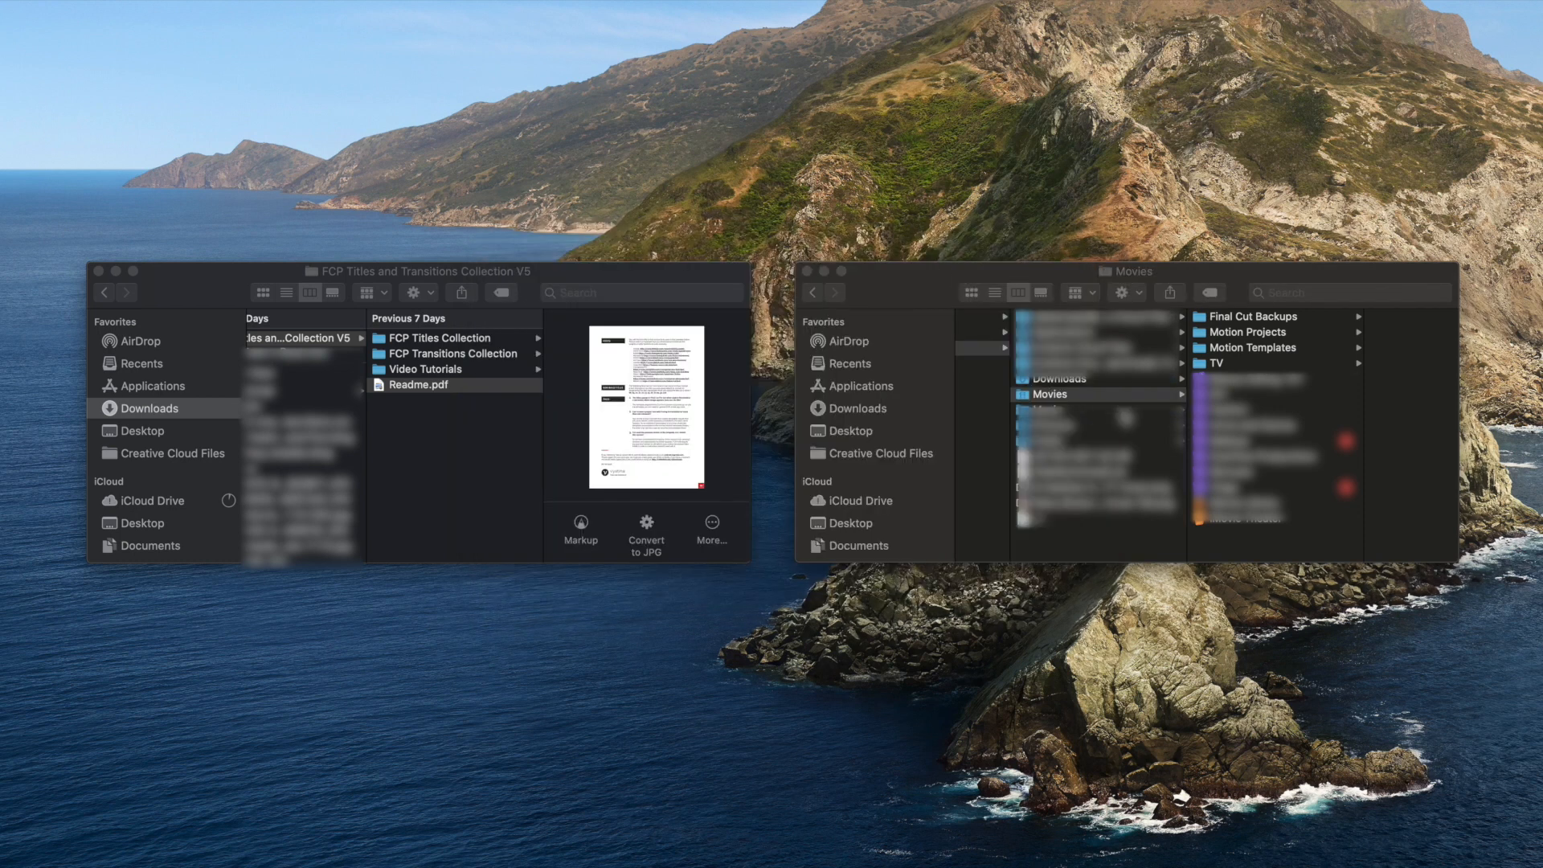
- Copy the FCP Titles Collection folder into the Titles folder inside Motion Templates
click(1251, 355)
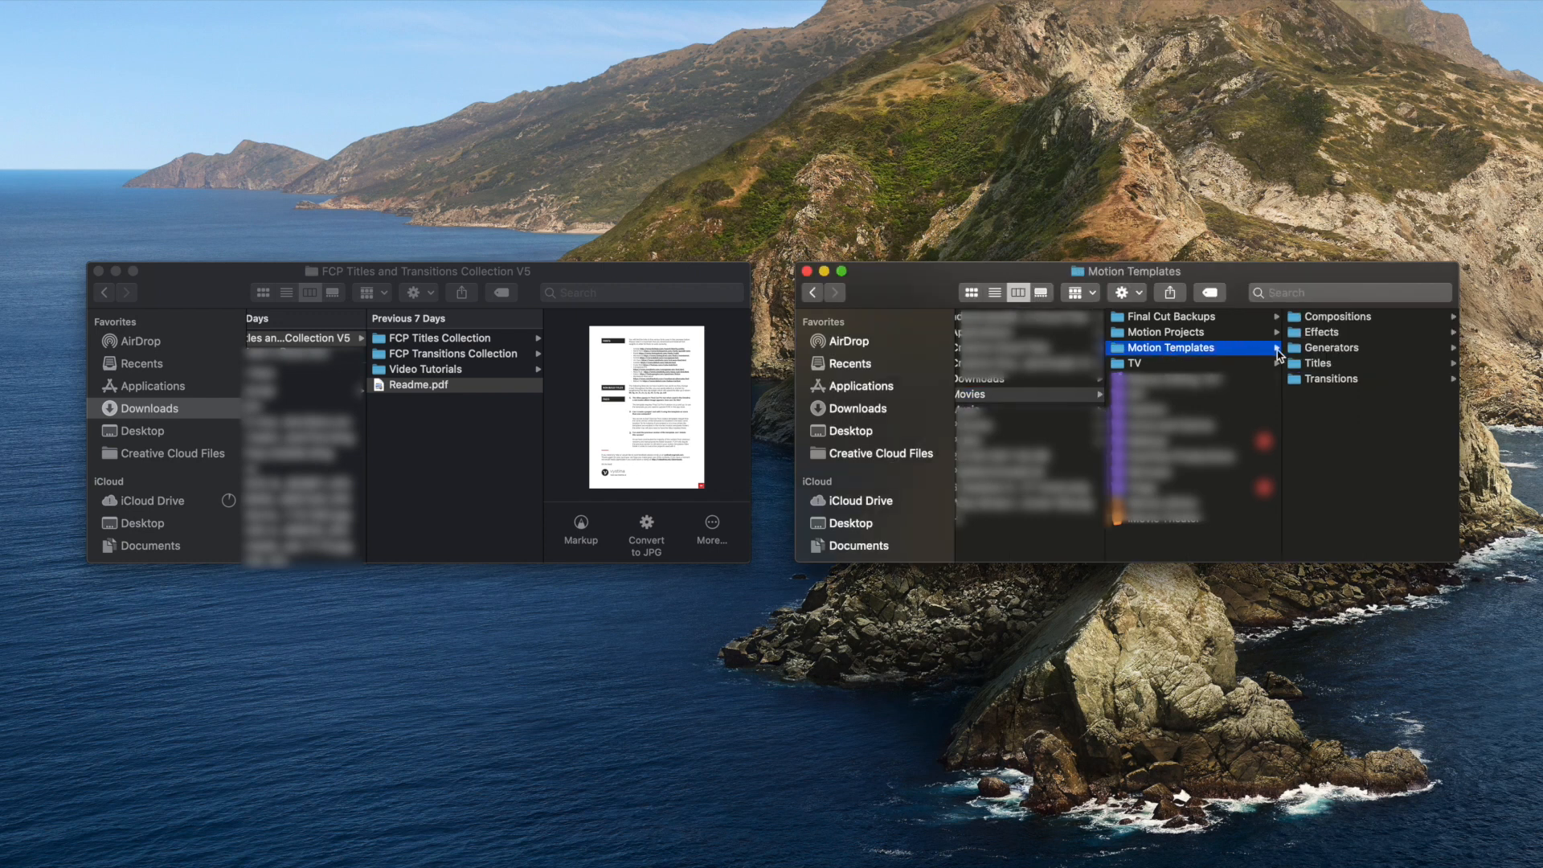
click(1319, 364)
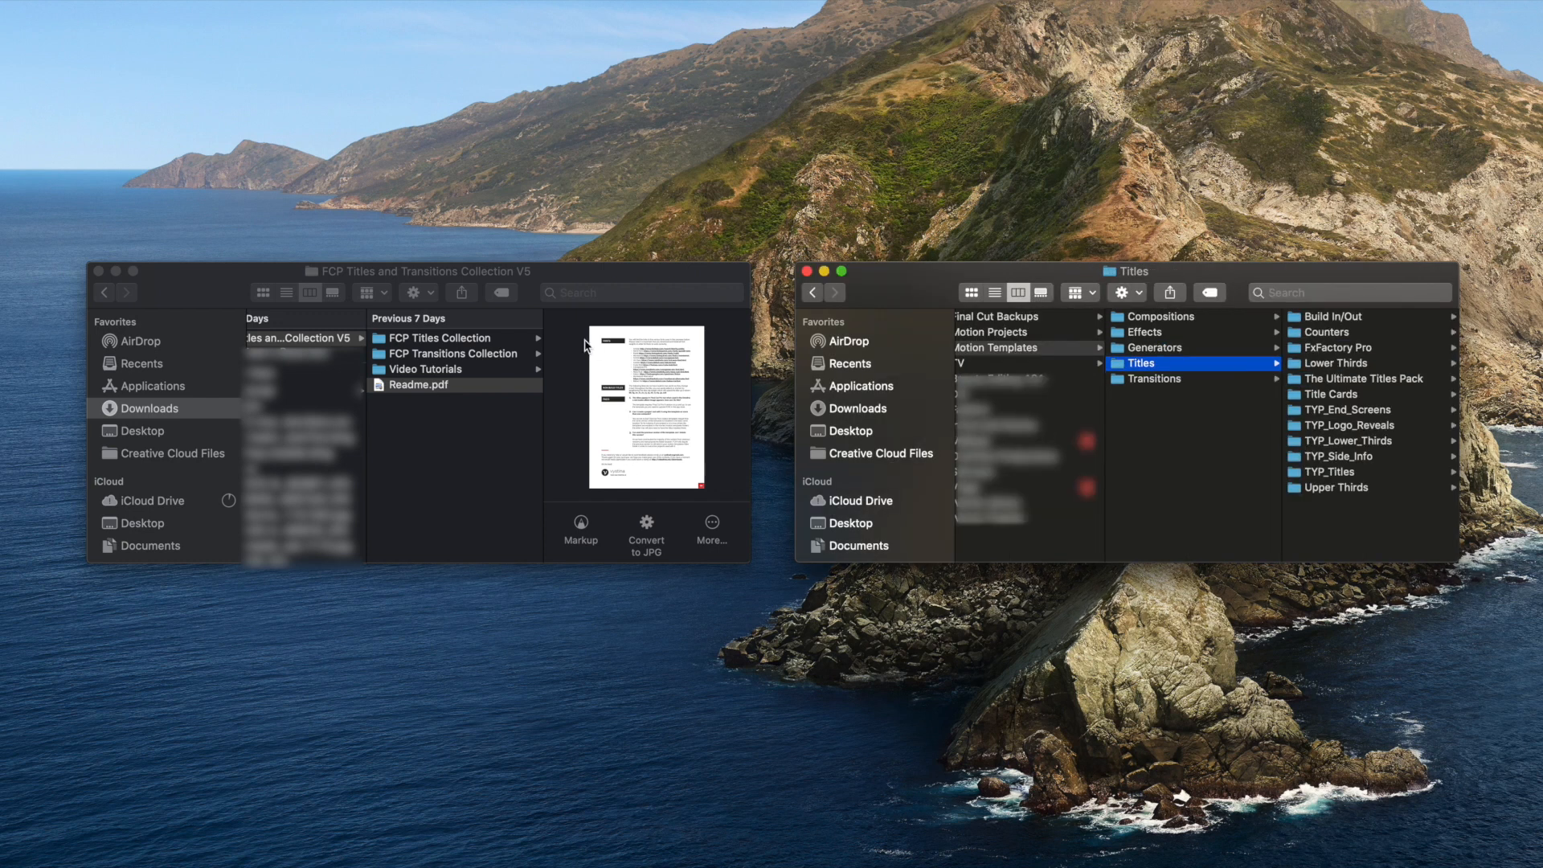
click(435, 343)
click(428, 338)
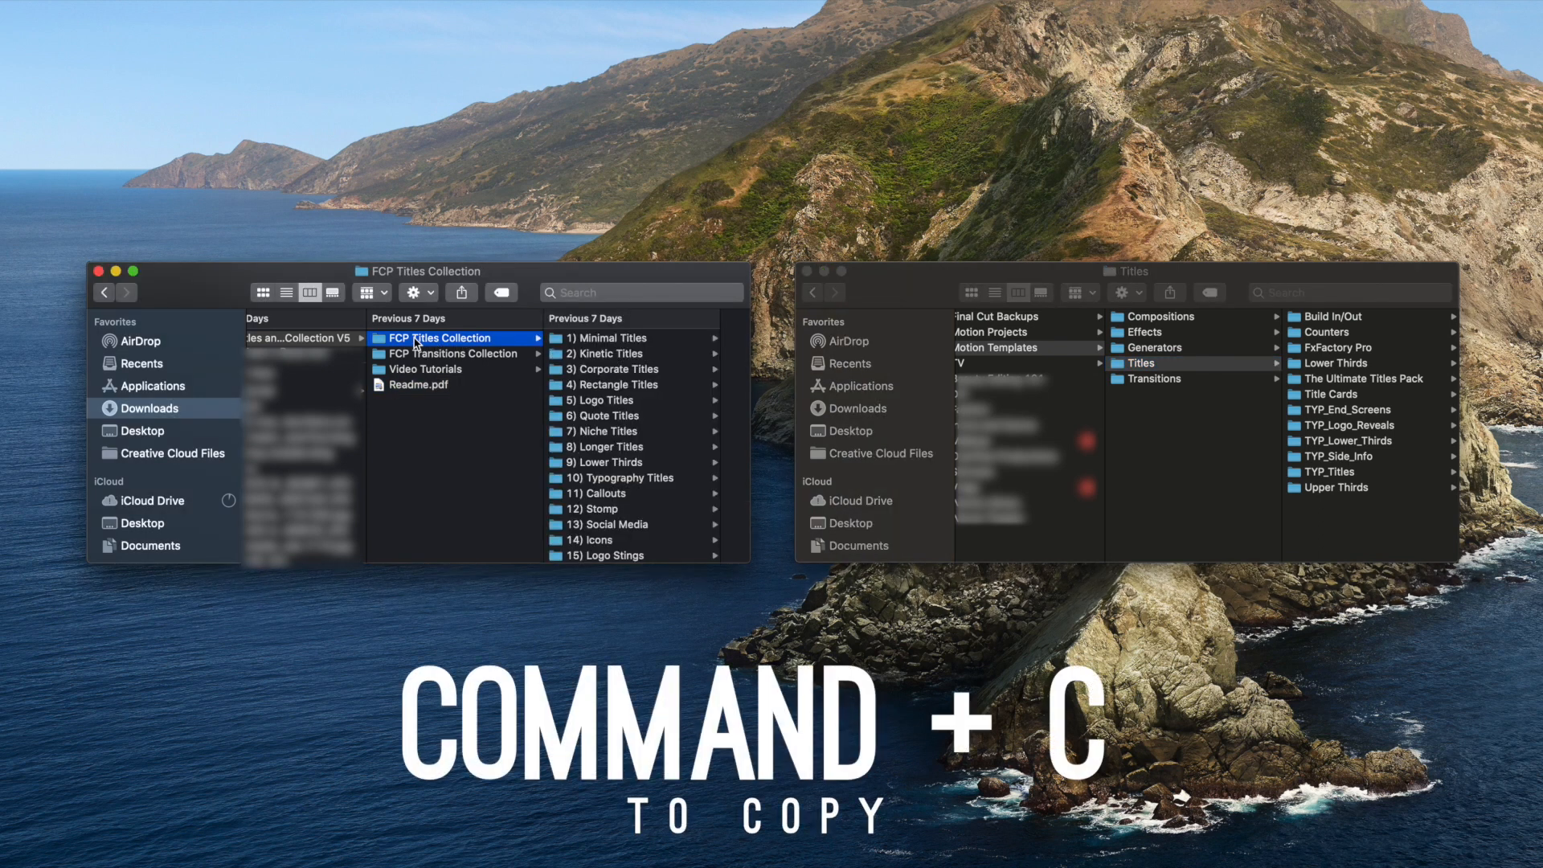
click(1377, 531)
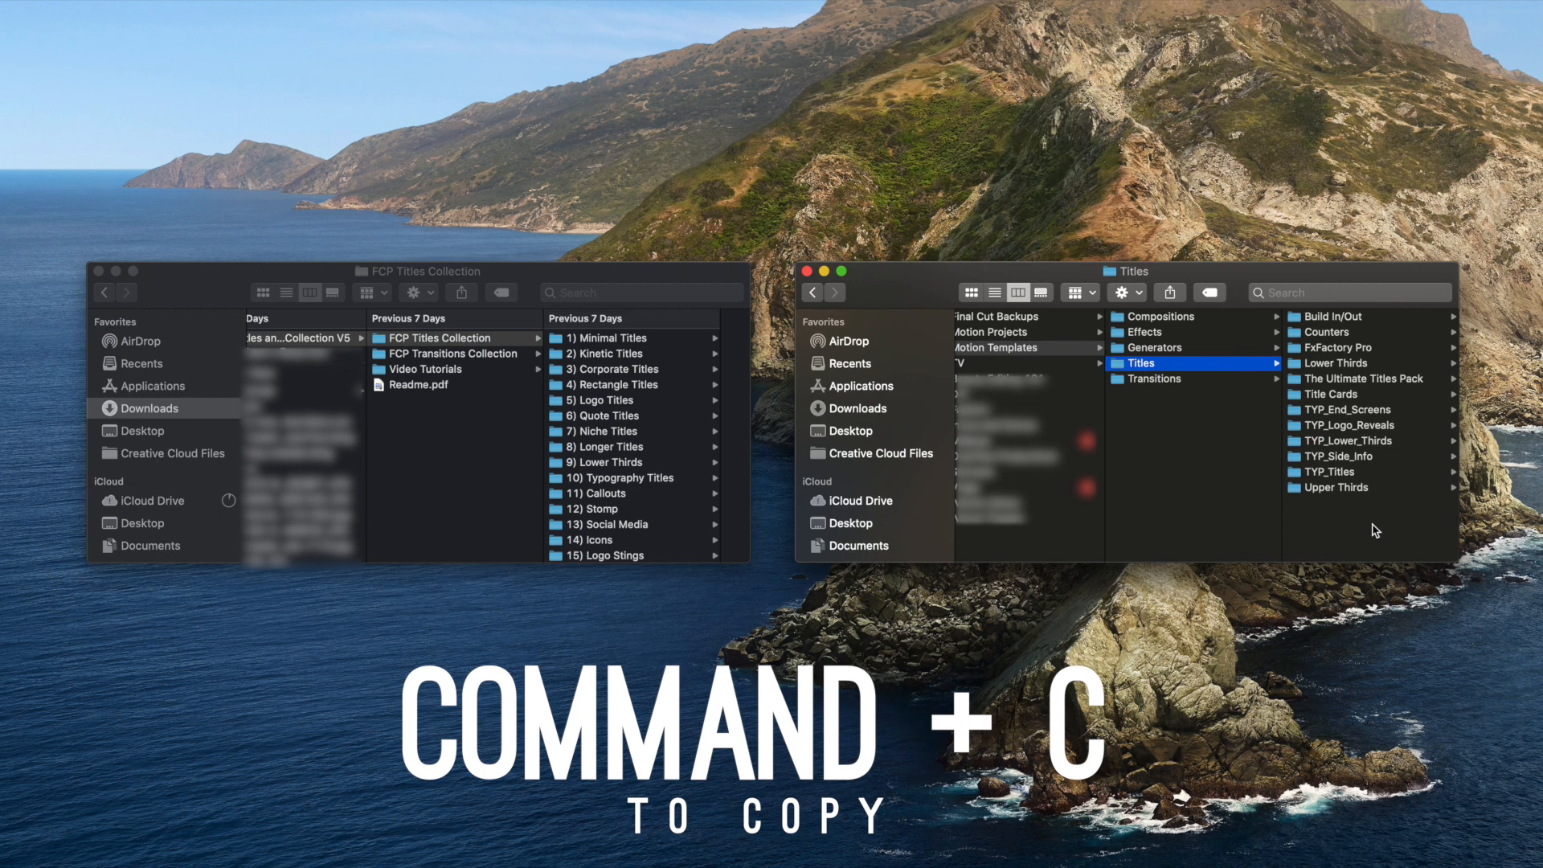
key(super+v)
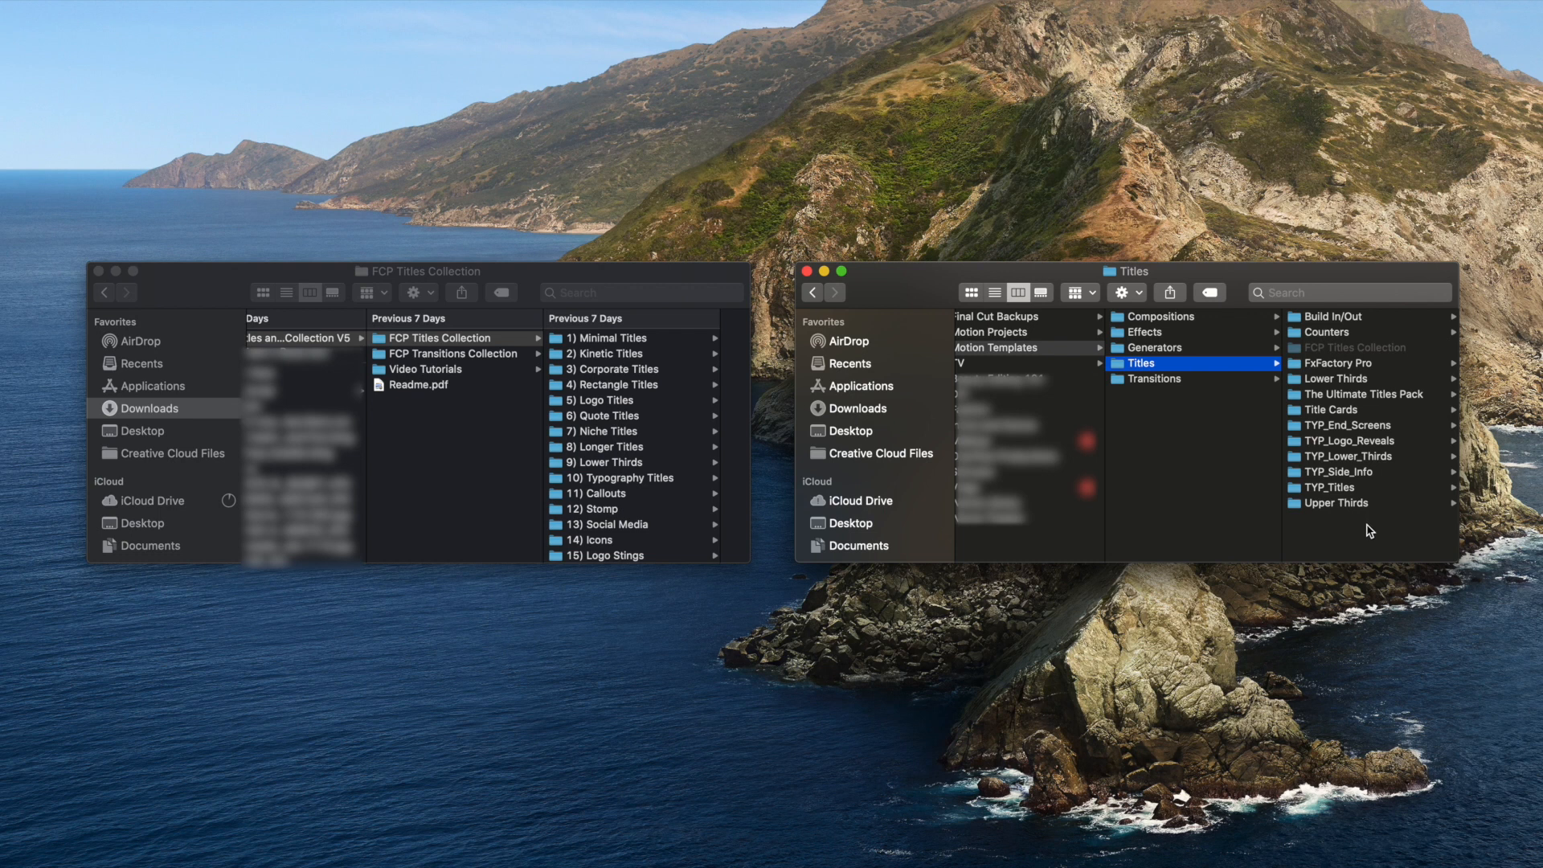
- Copy the FCP Transitions Collection folder into the Transitions folder inside Motion Templates
click(1166, 381)
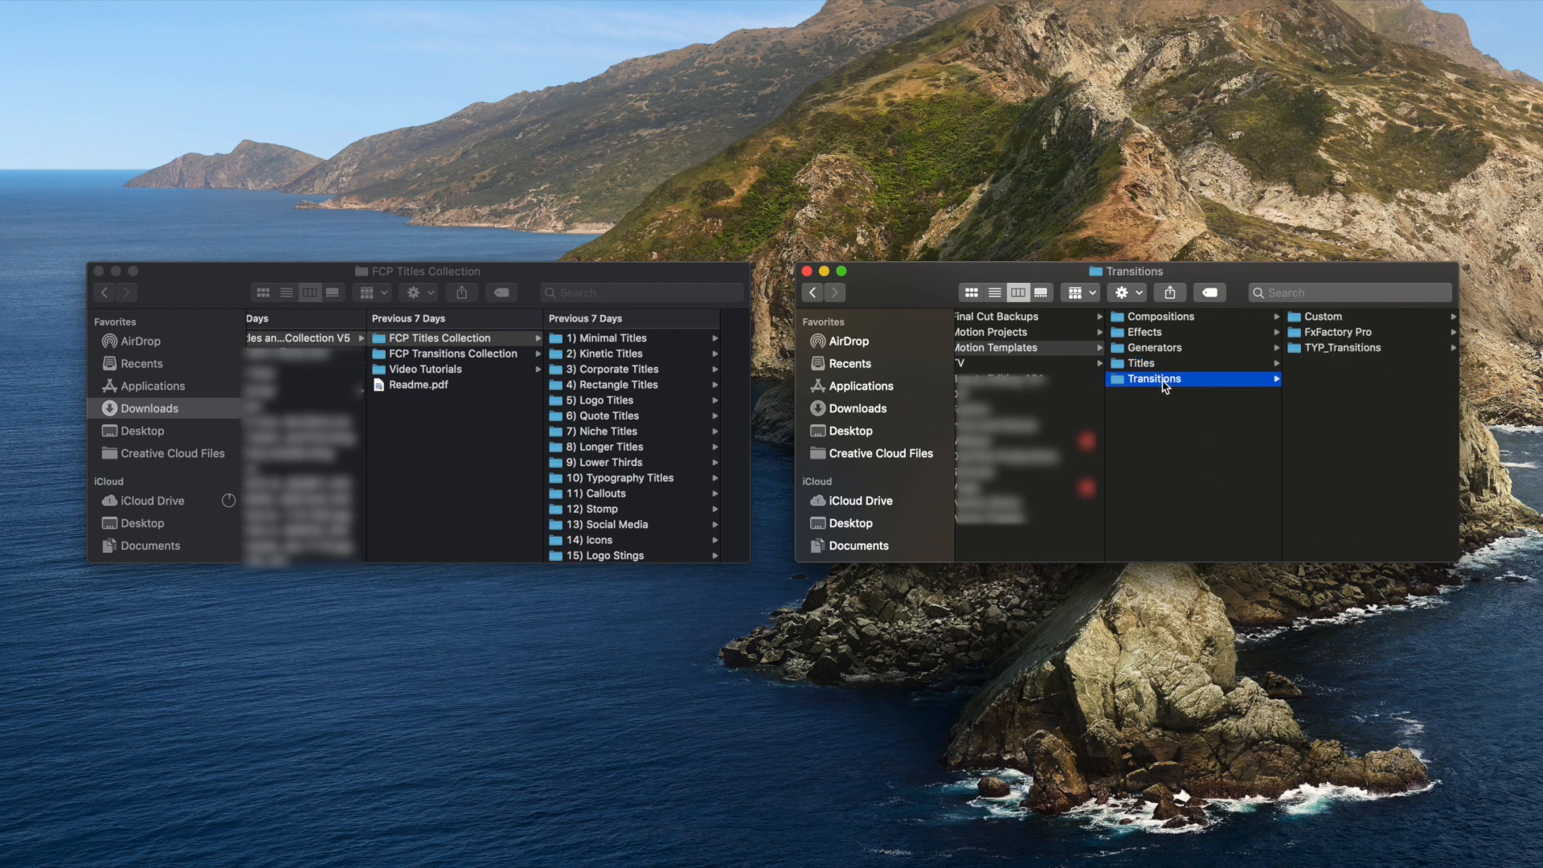
click(493, 359)
click(493, 360)
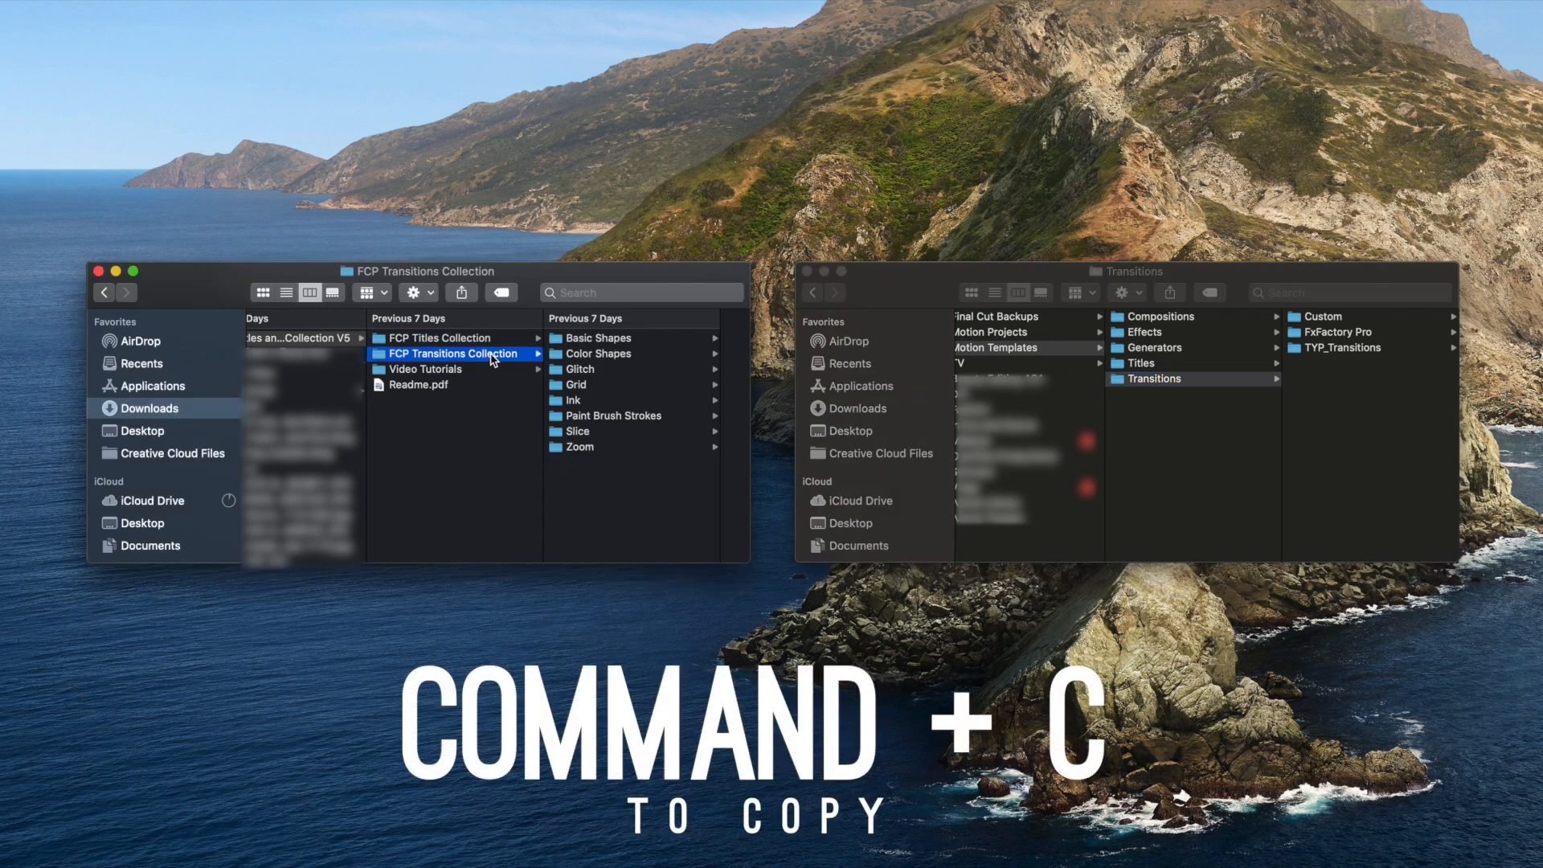
click(1366, 434)
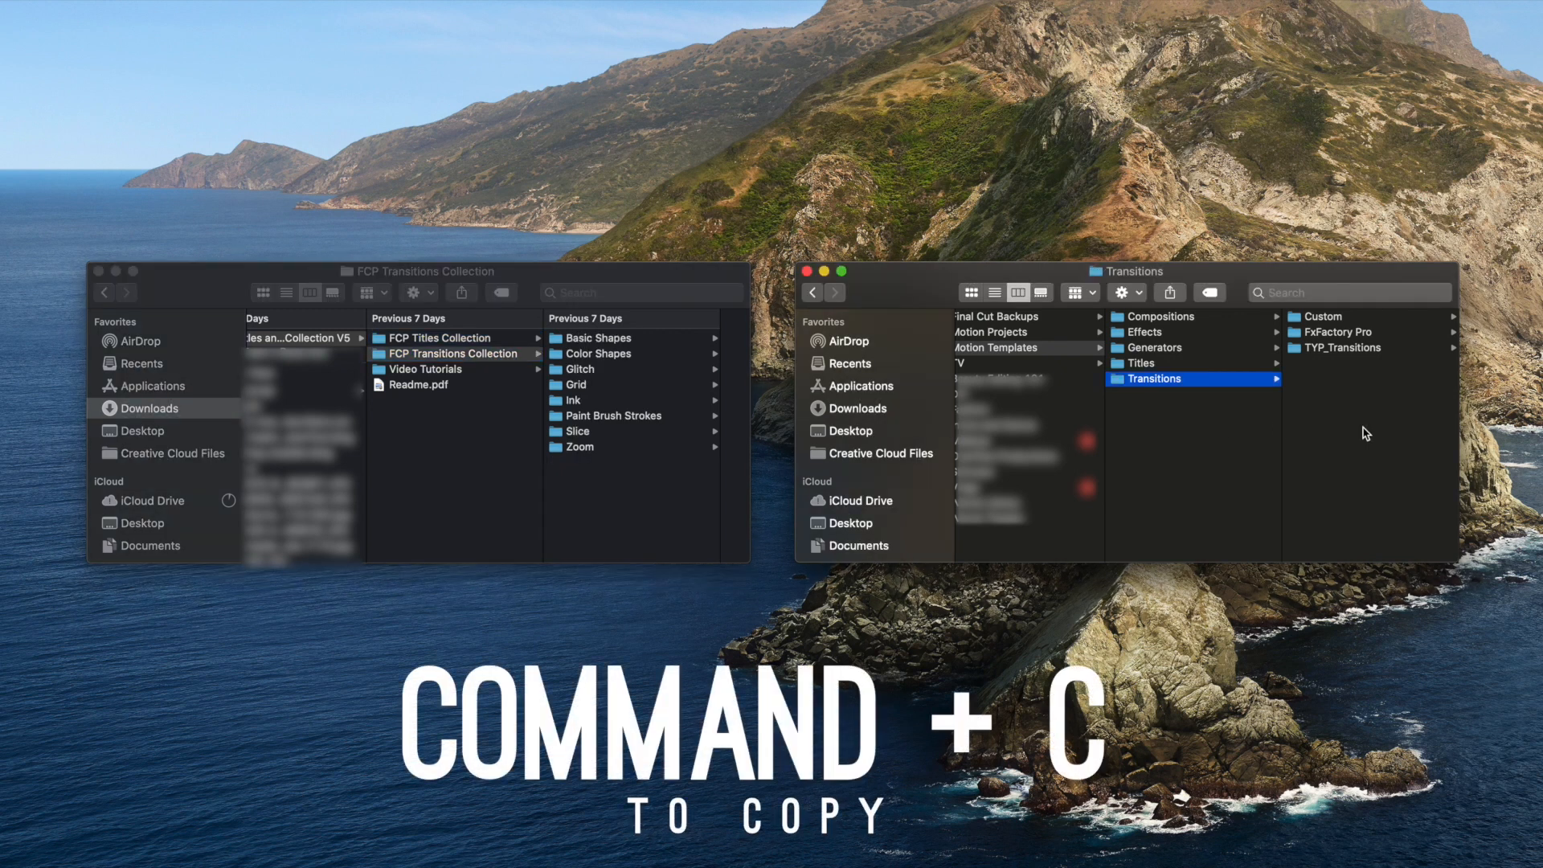
key(super+v)
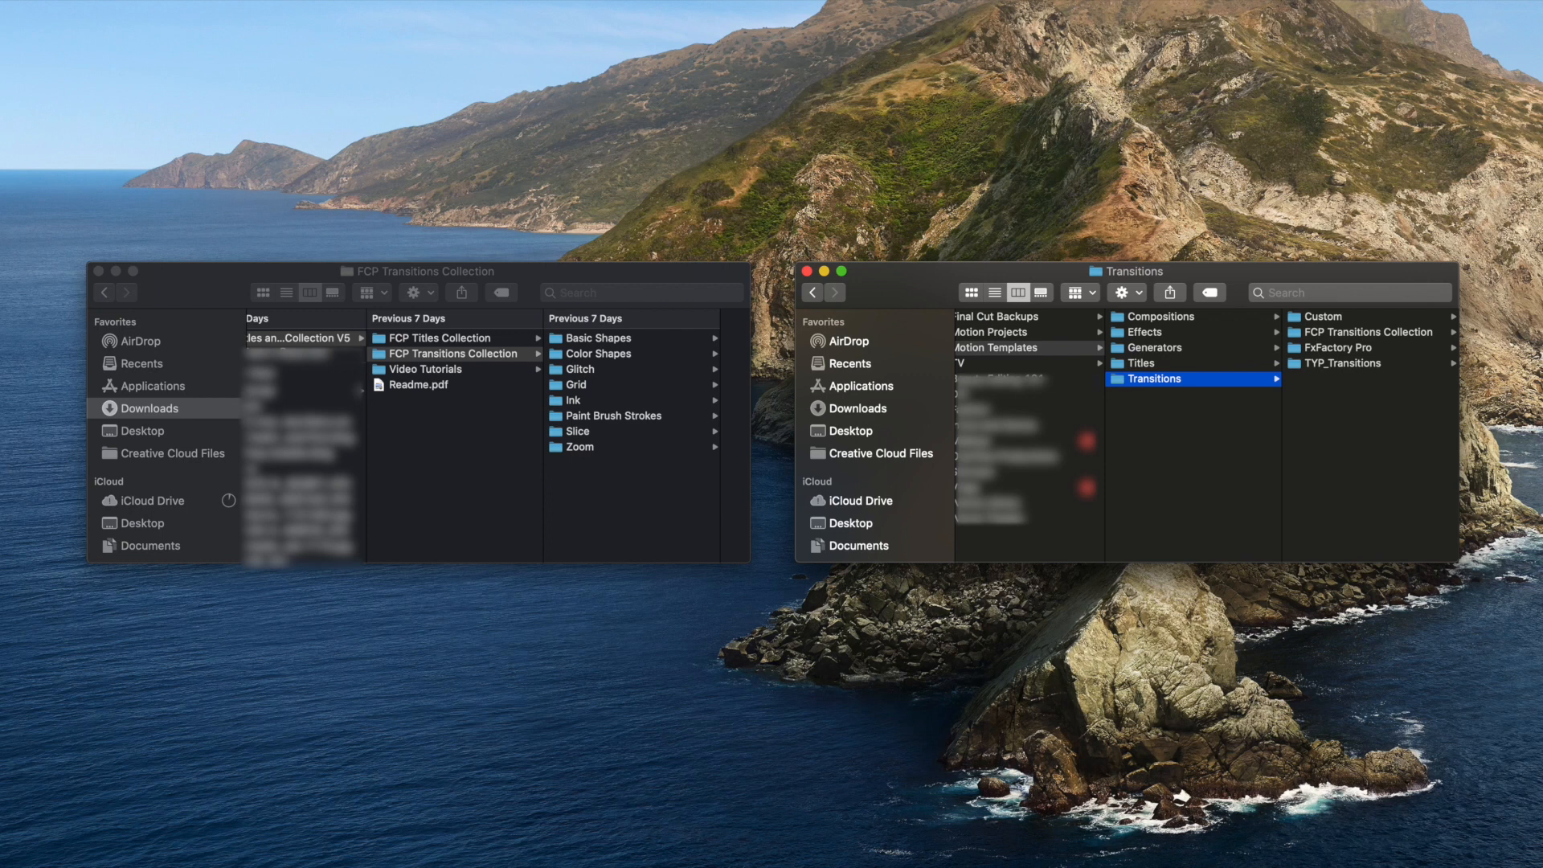
- Search the Mac for "final cut pro", list the results in Finder and show the application's package contents
key(super+space)
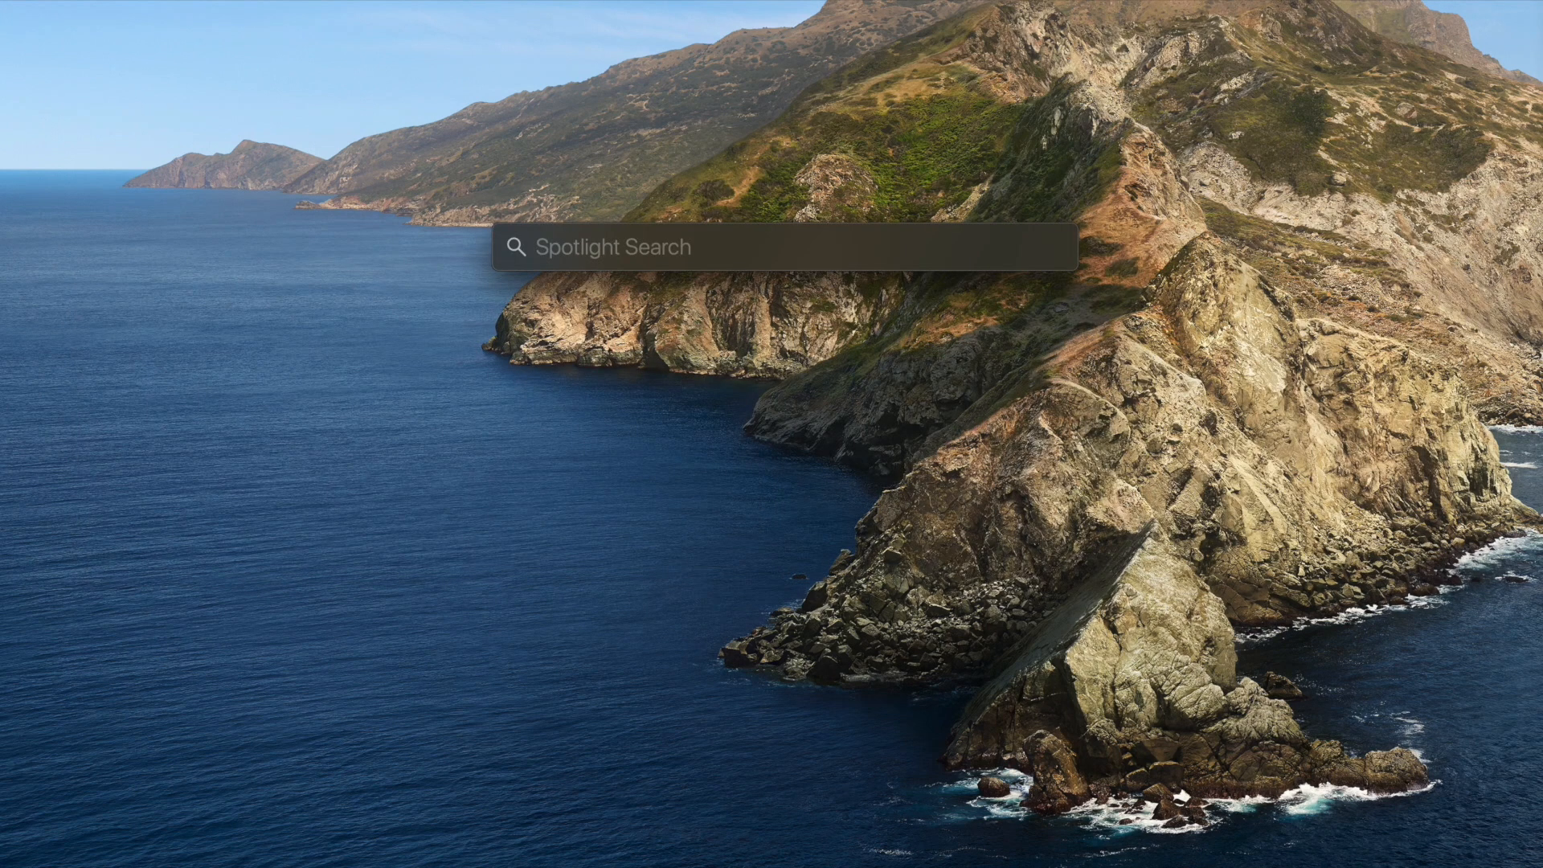
text(final cut pro)
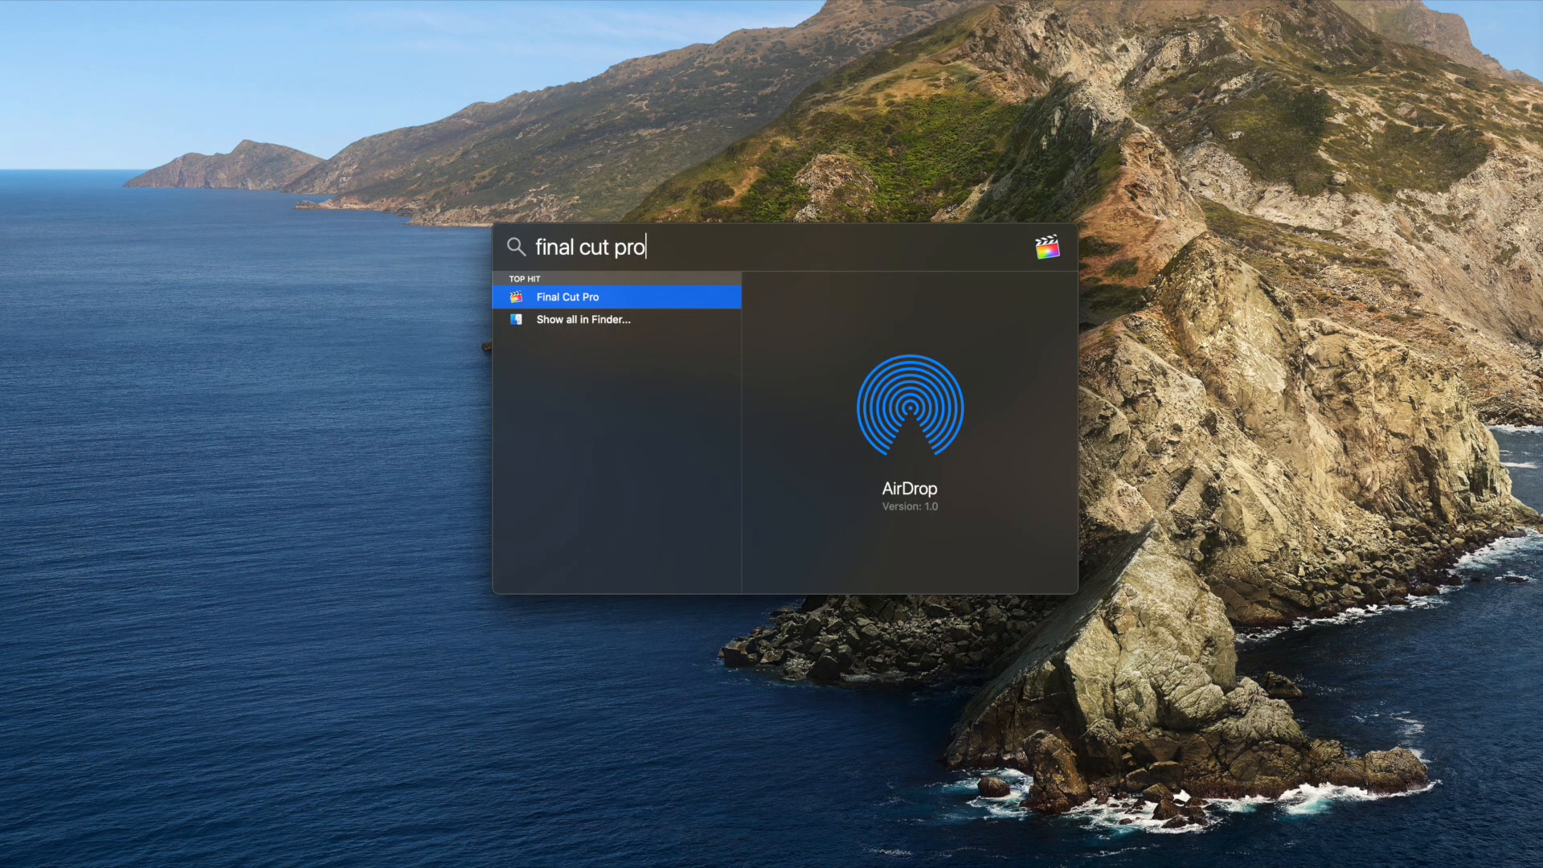
key(Down)
key(Return)
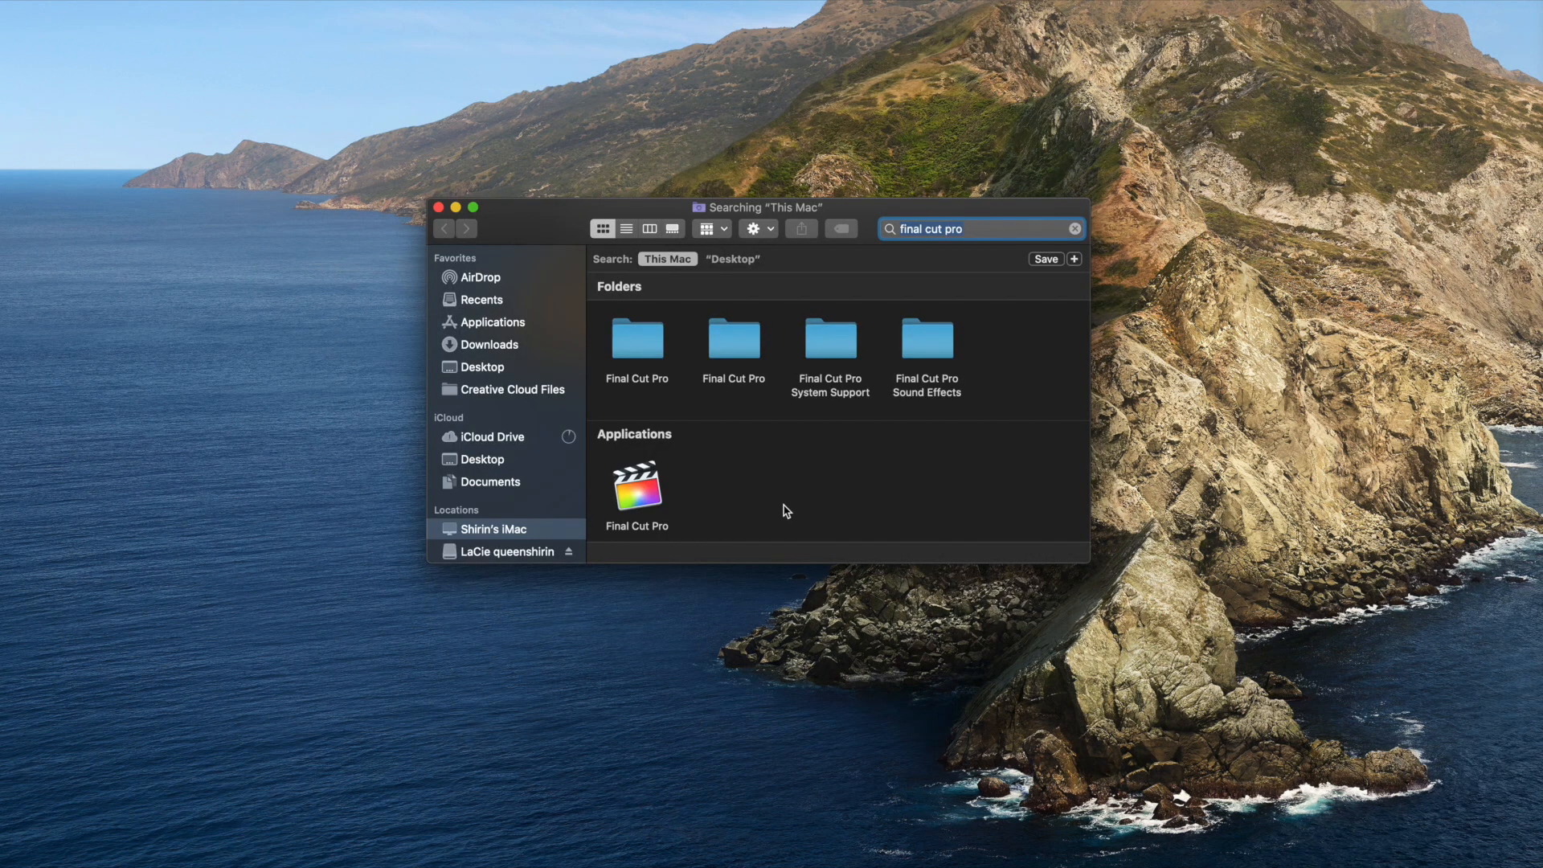
right_click(641, 500)
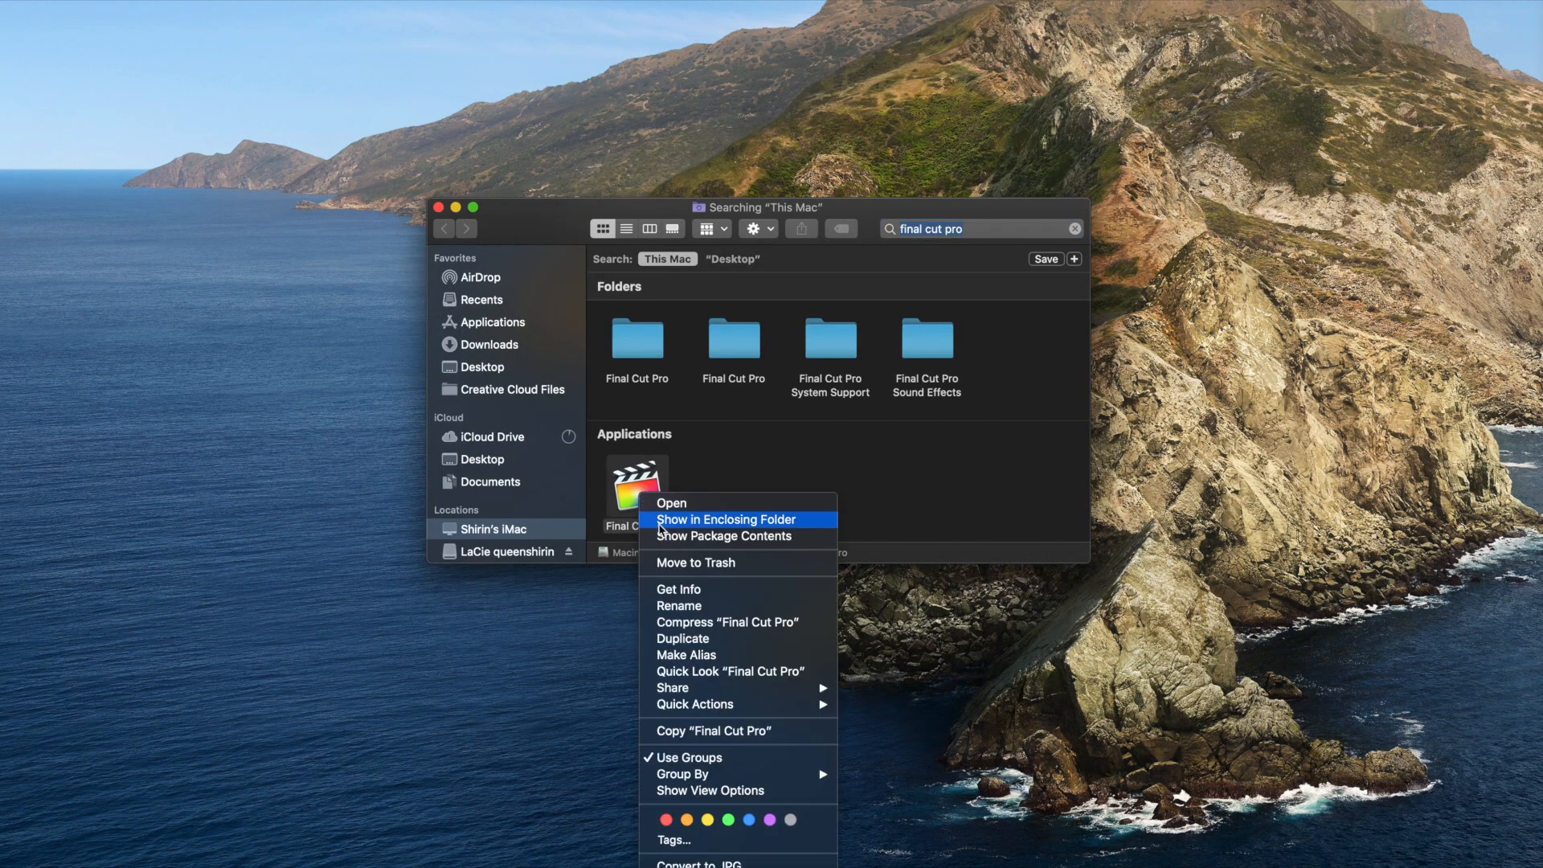
click(675, 537)
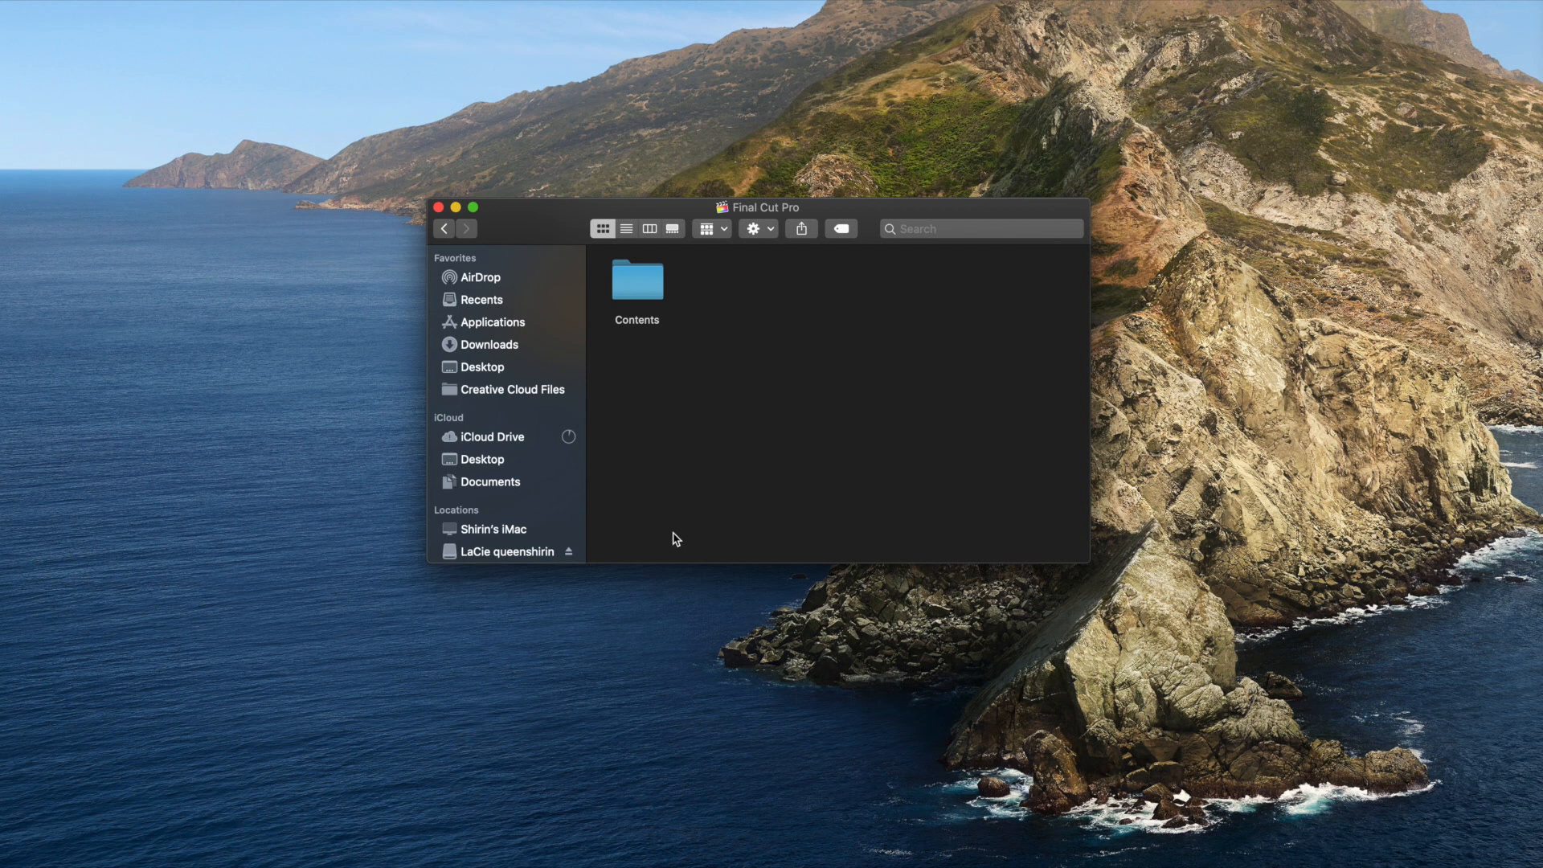
- Go through Contents, PlugIns and MediaProviders into the first media provider's Contents, and open Templates inside its Resources folder
click(629, 283)
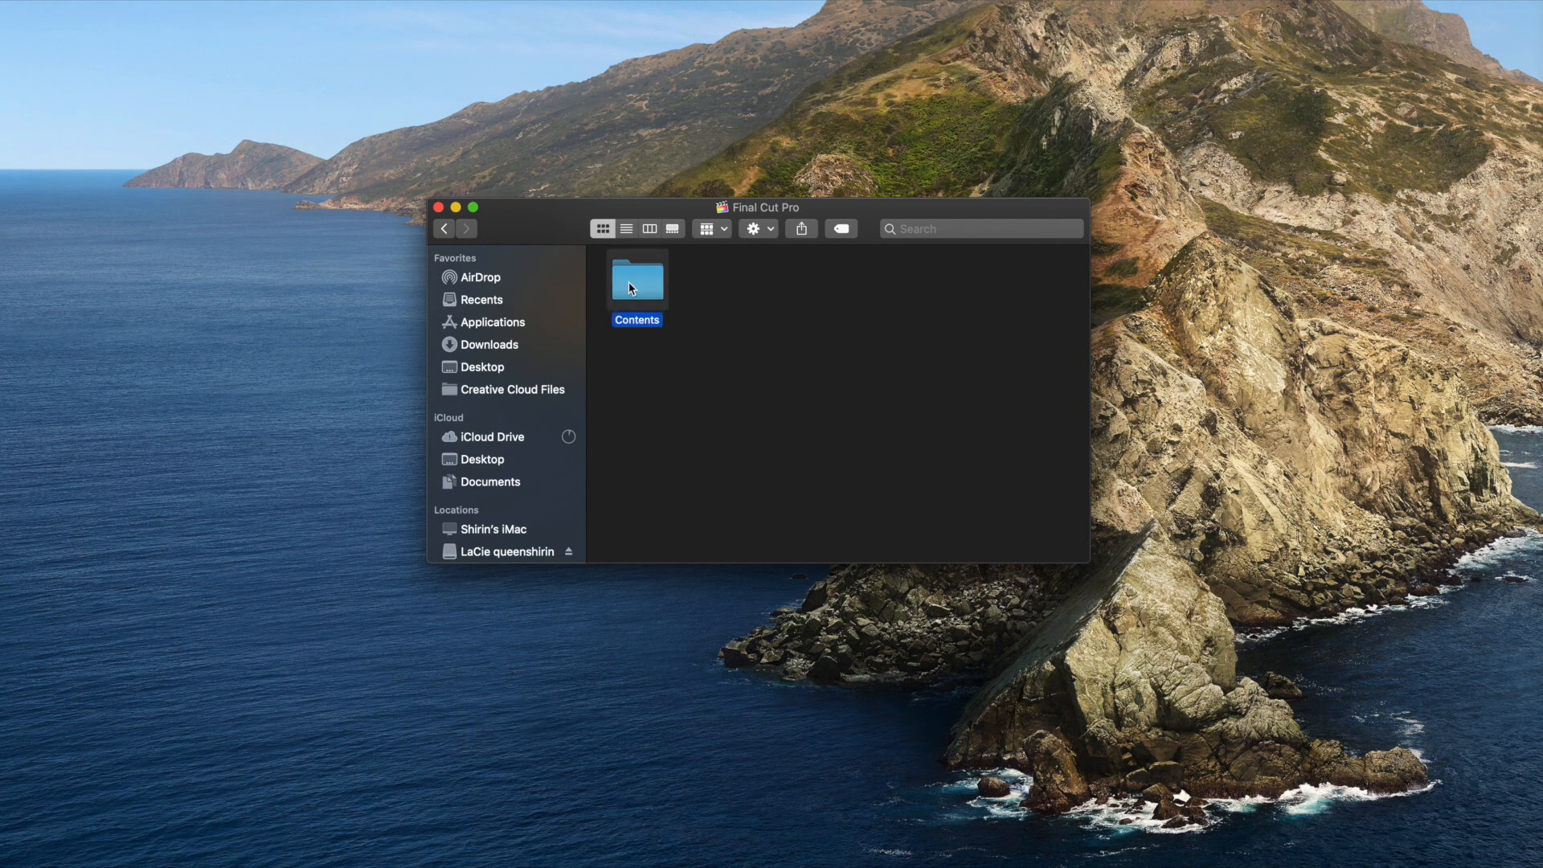
double_click(630, 282)
click(740, 387)
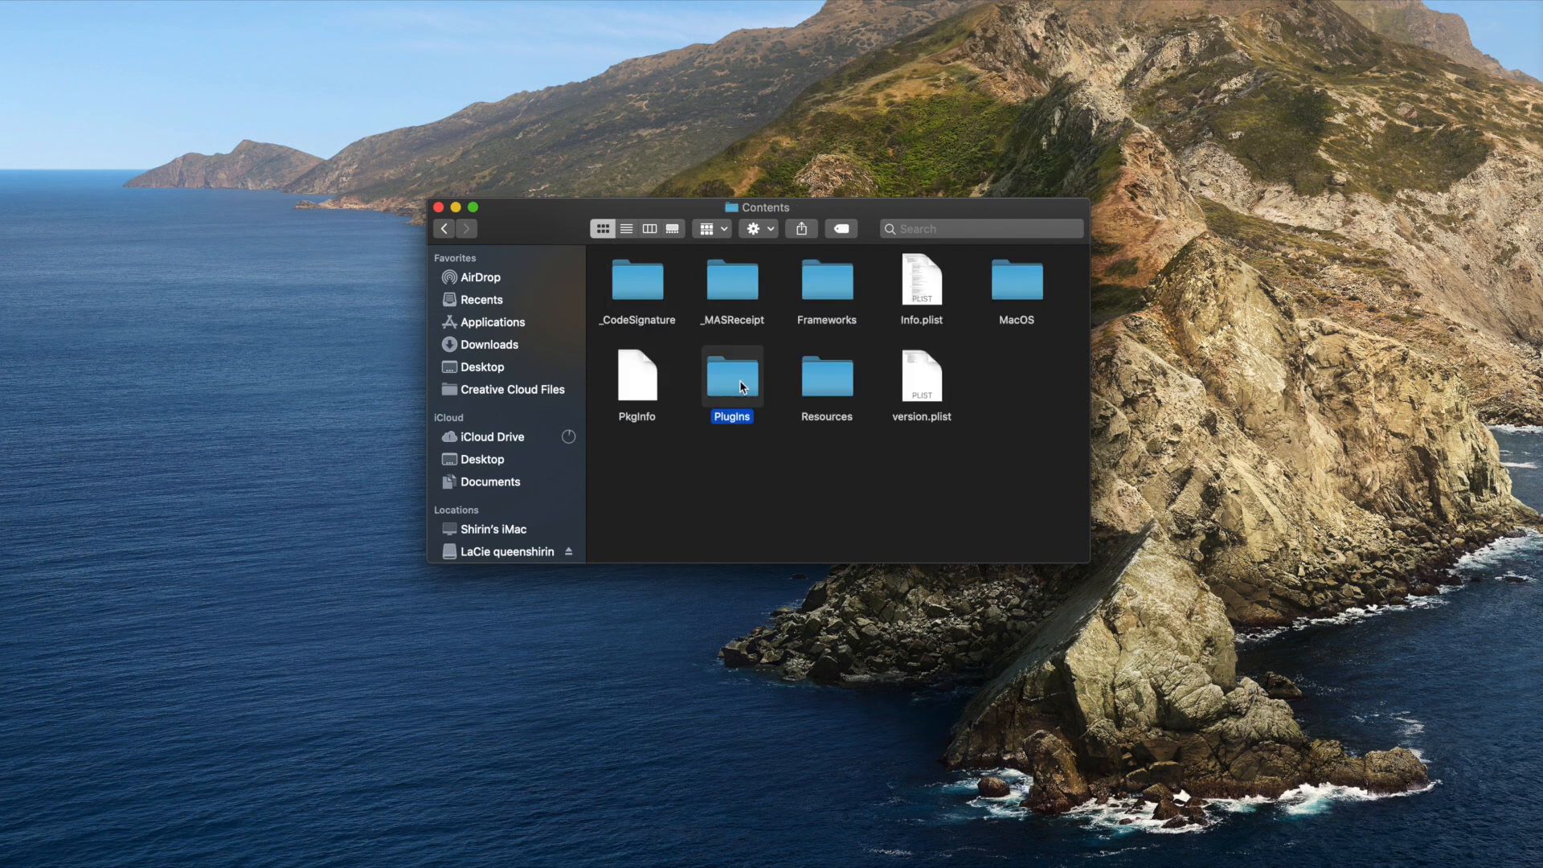
double_click(740, 386)
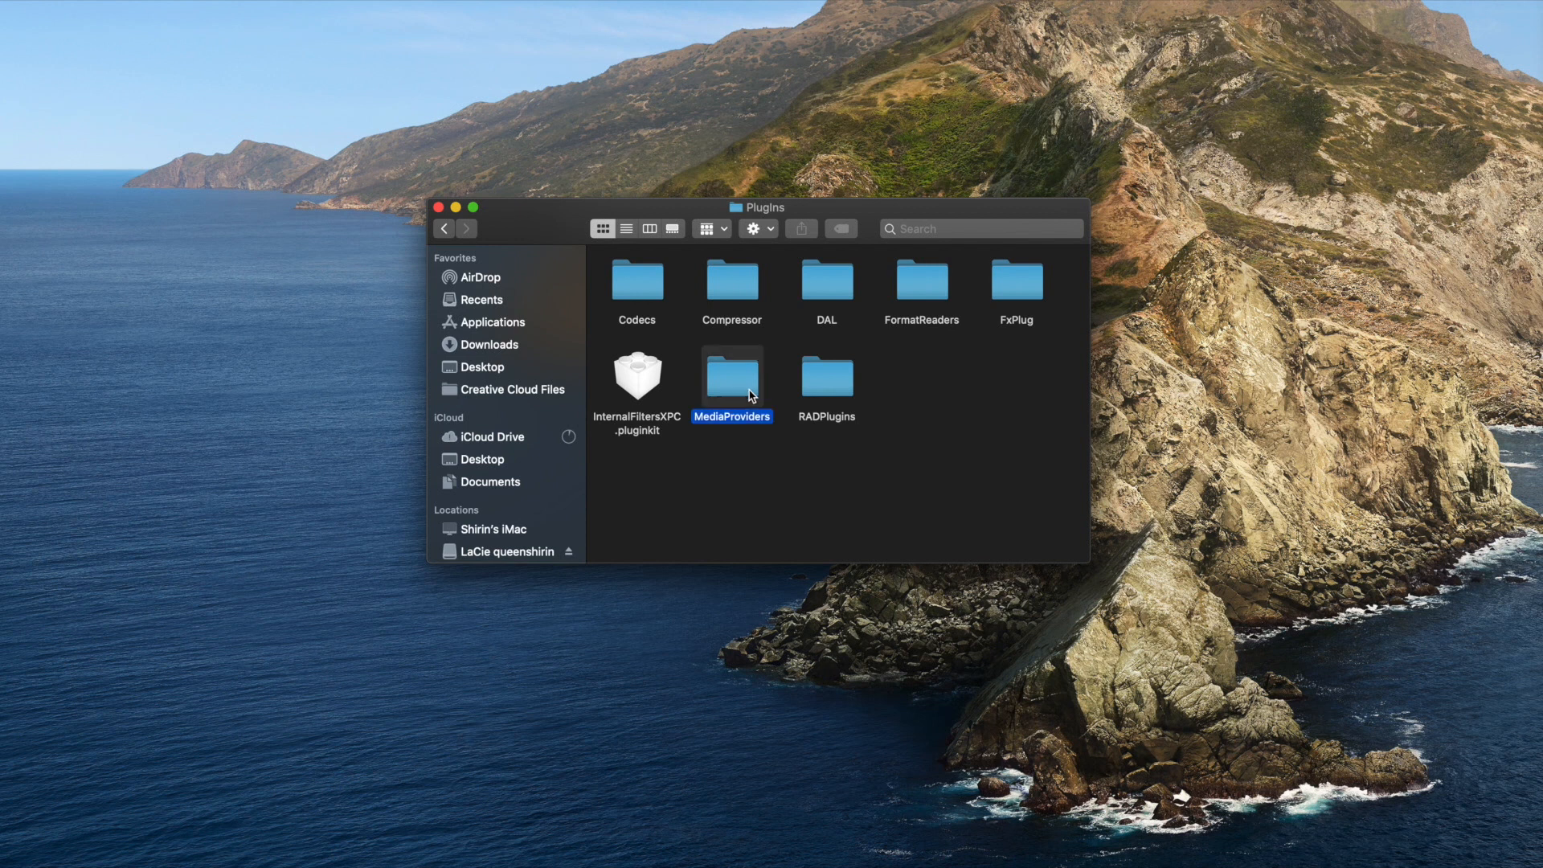
double_click(751, 394)
double_click(648, 288)
double_click(644, 287)
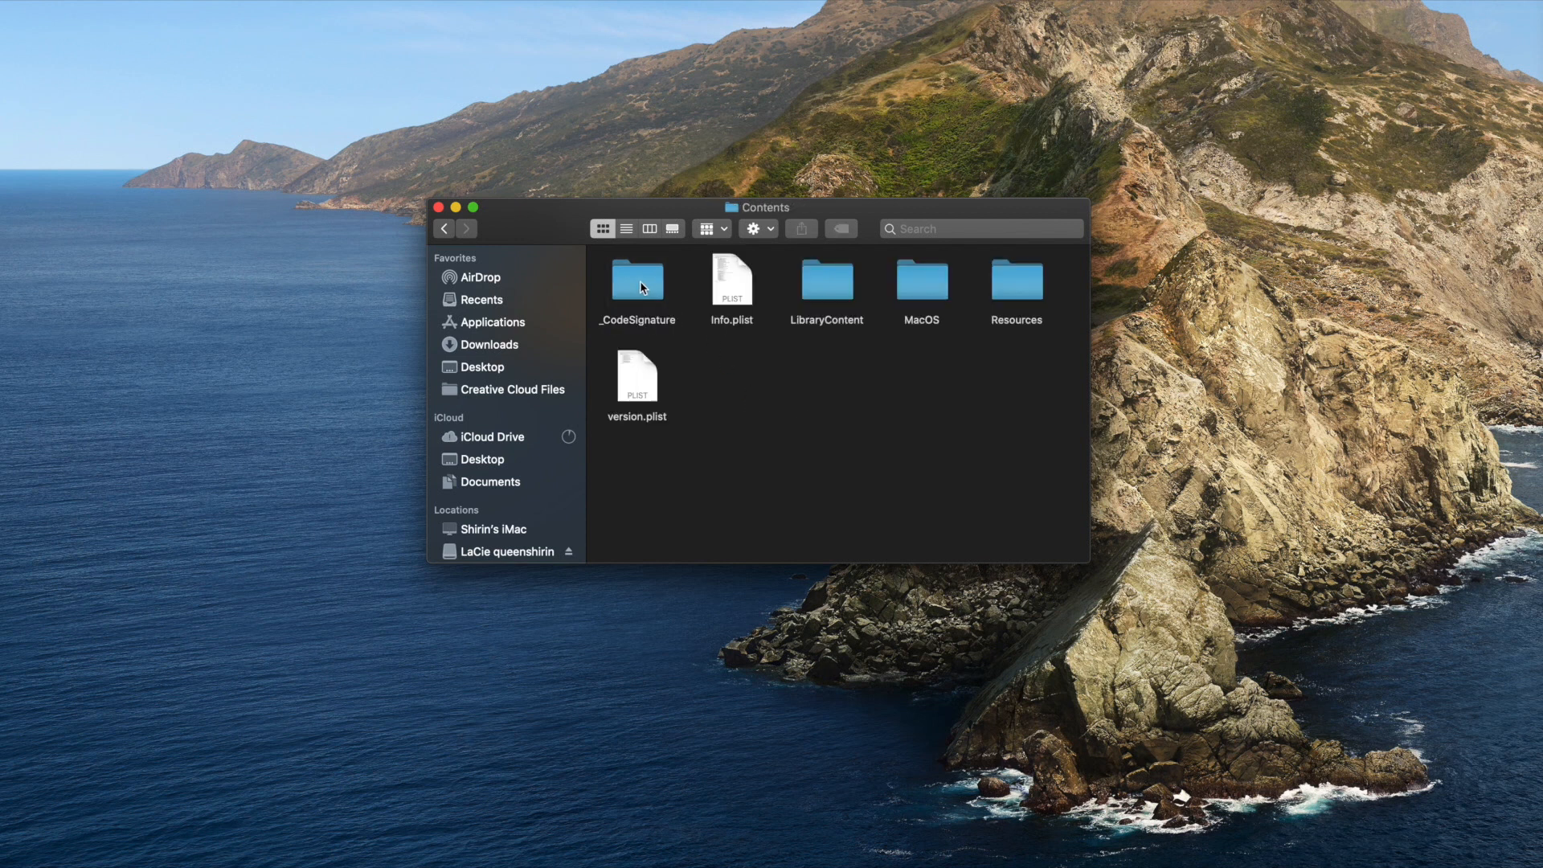
double_click(1004, 293)
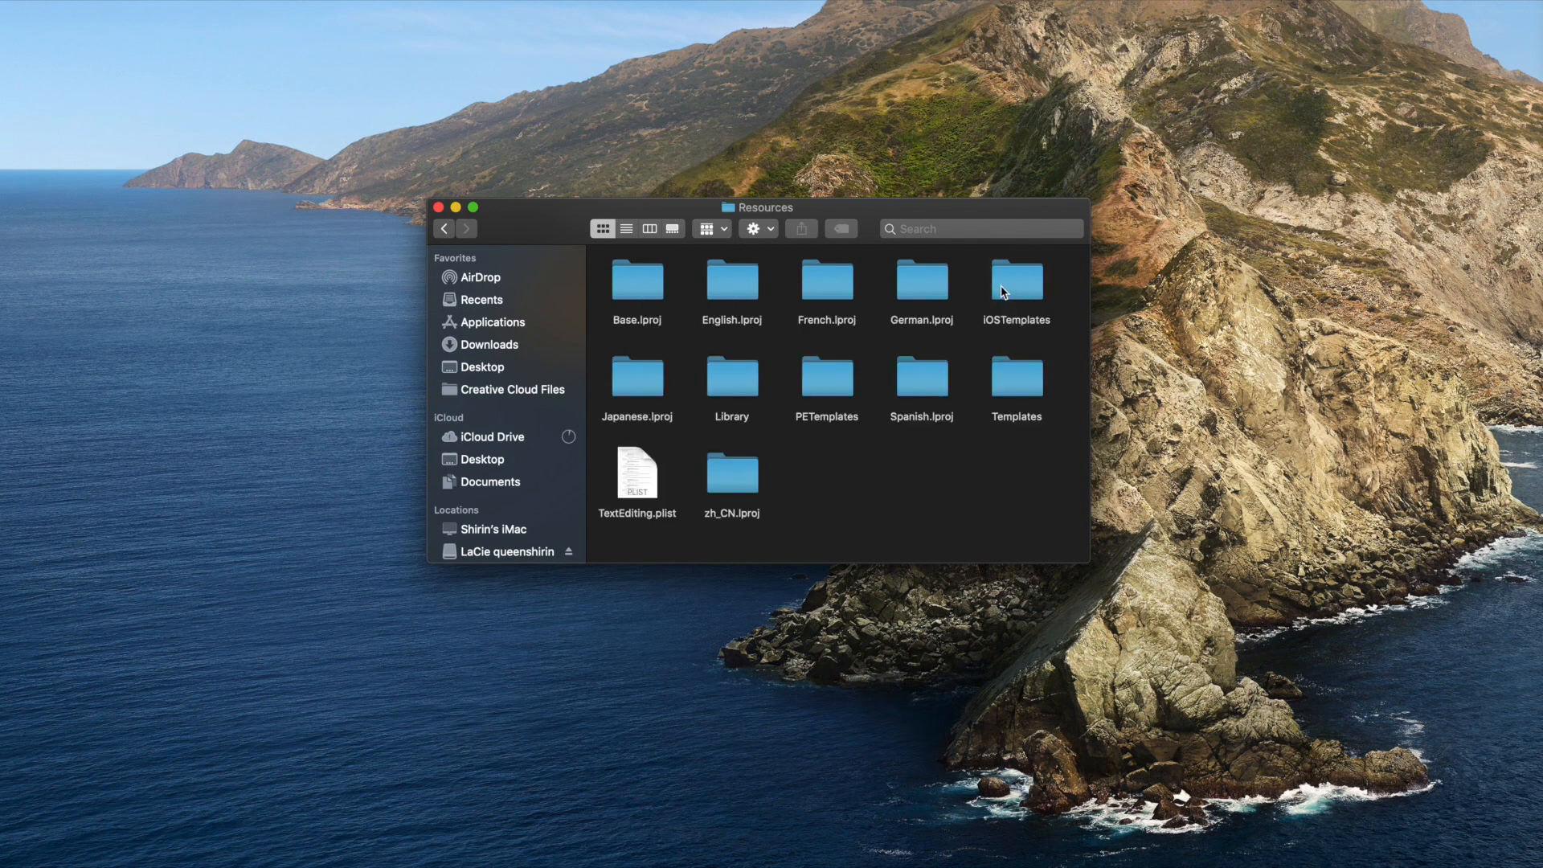
double_click(1020, 375)
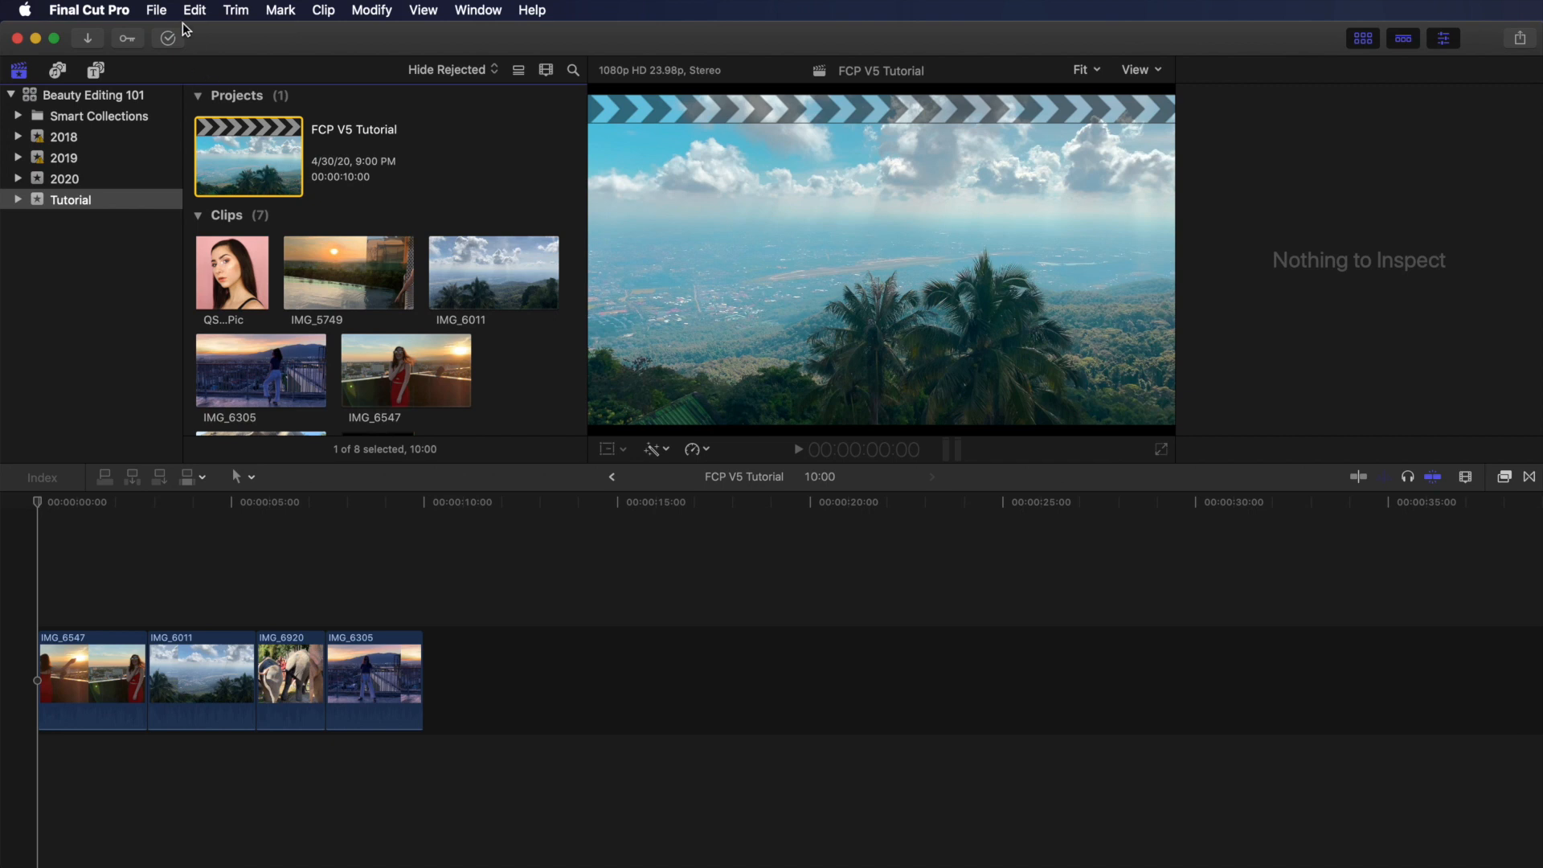
click(156, 12)
mouse_move(167, 37)
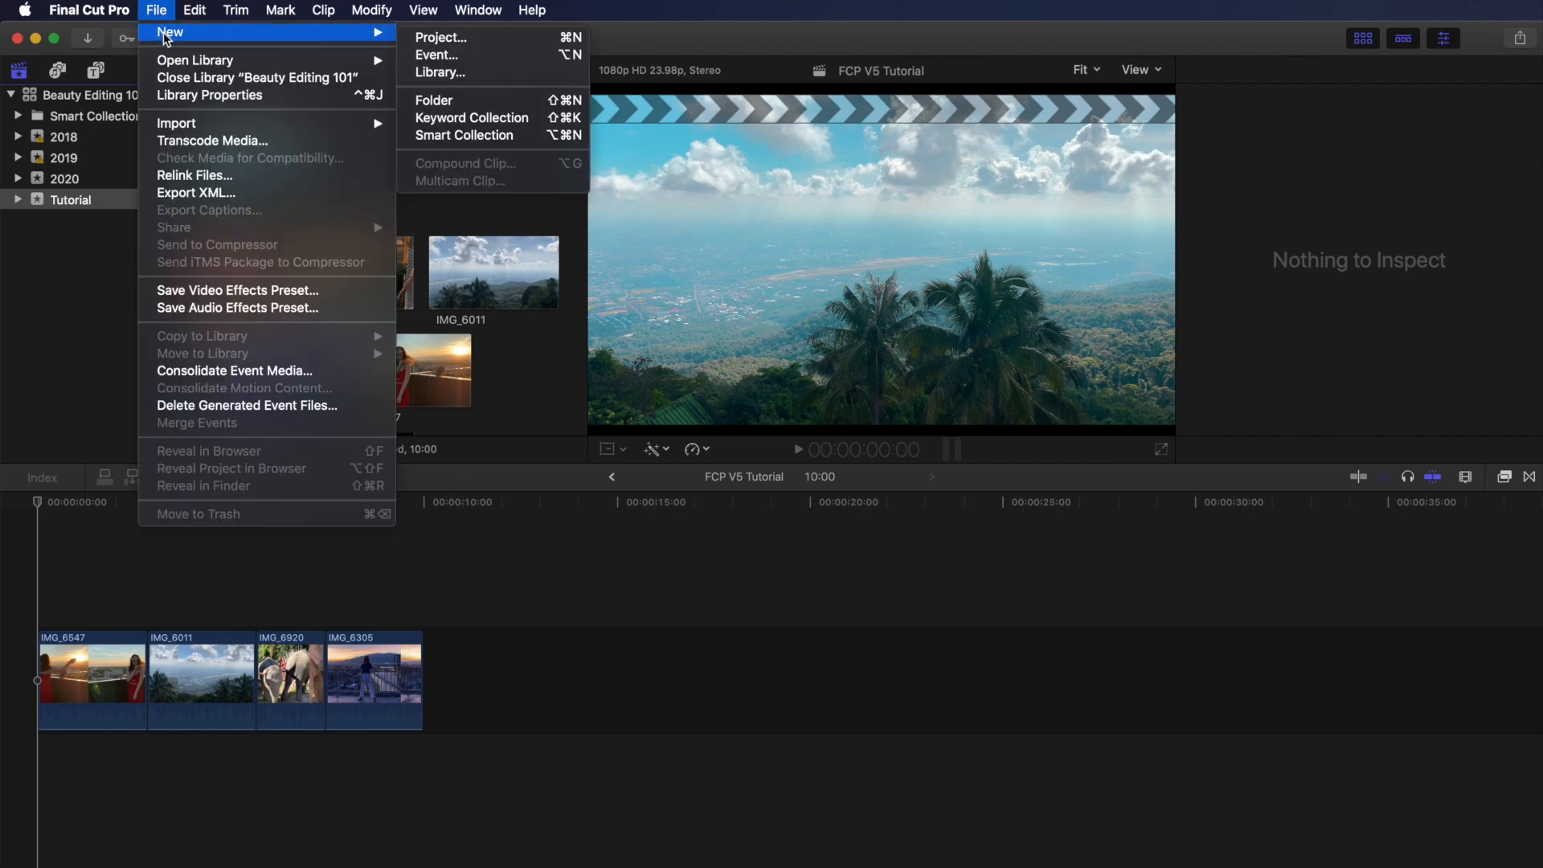
click(451, 41)
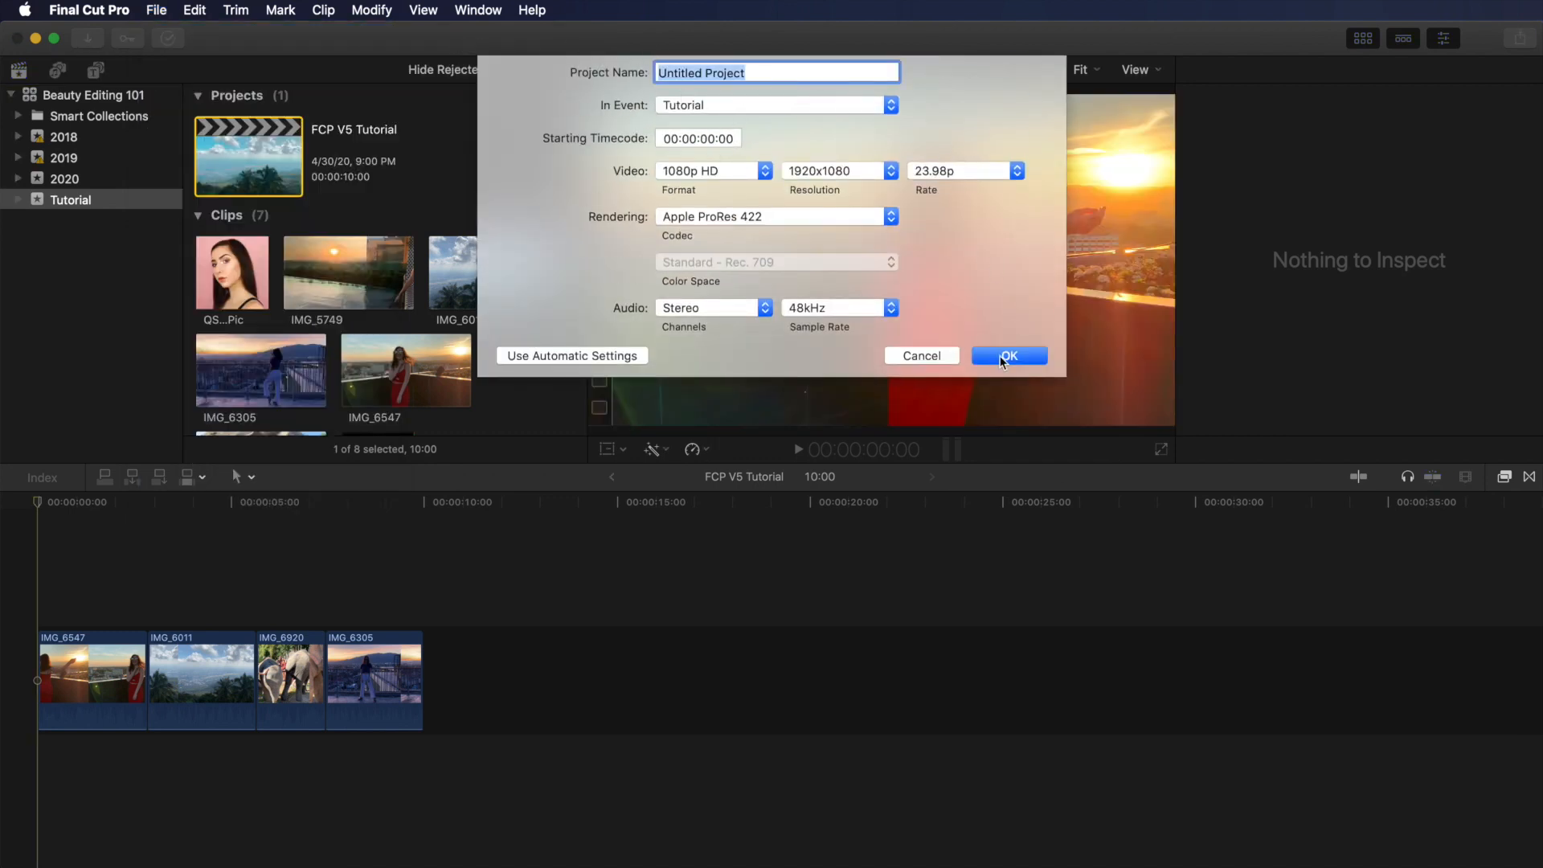
click(906, 358)
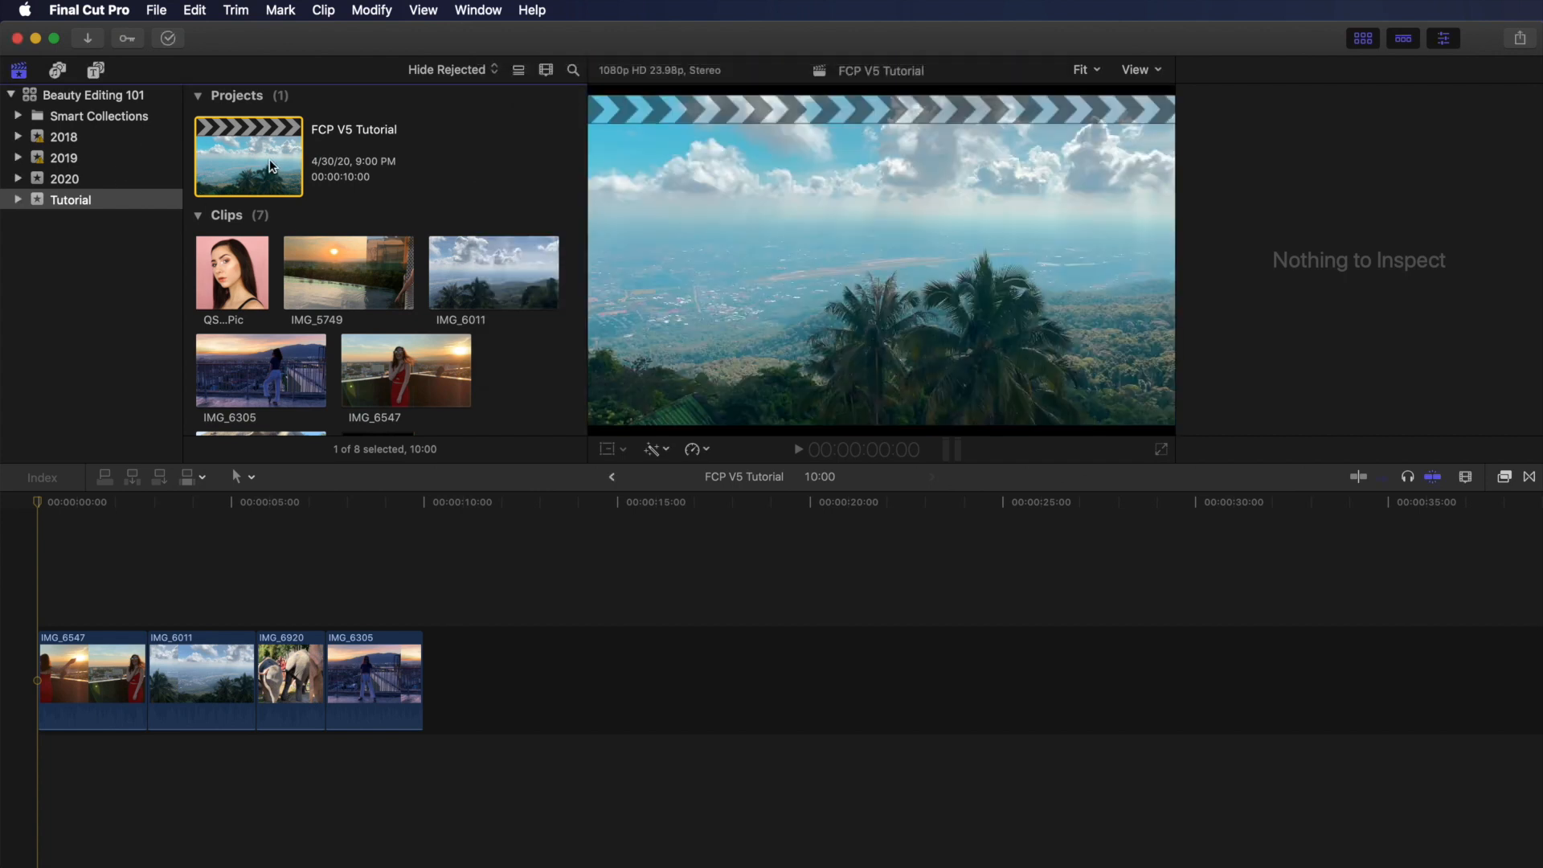
- Open the FCP V5 Tutorial project in the timeline with the playhead at its start
double_click(269, 166)
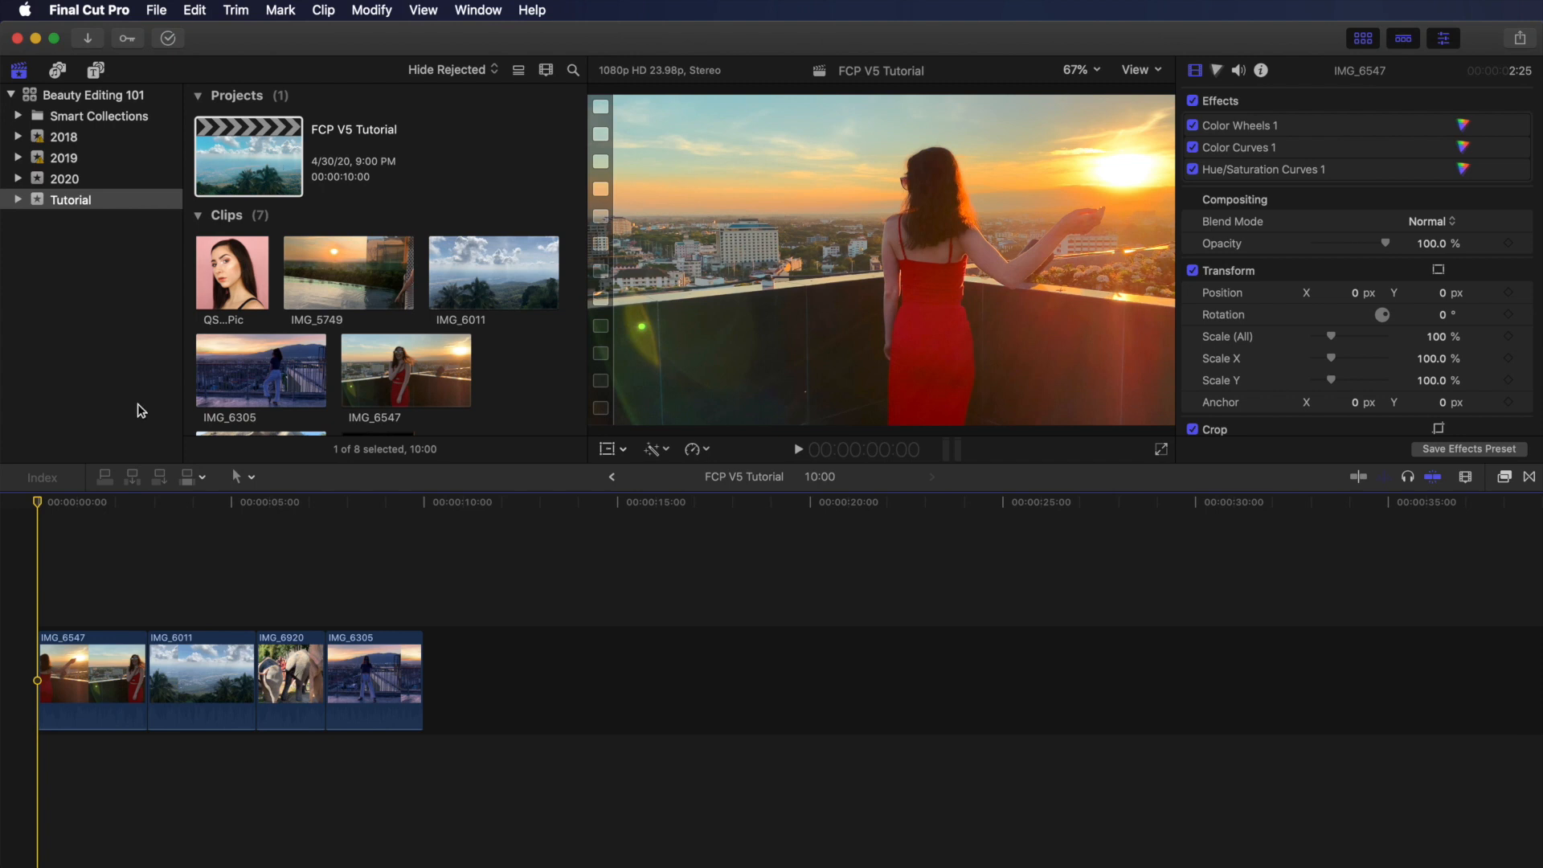
mouse_move(47, 506)
mouse_down()
mouse_move(417, 497)
mouse_move(45, 521)
mouse_up()
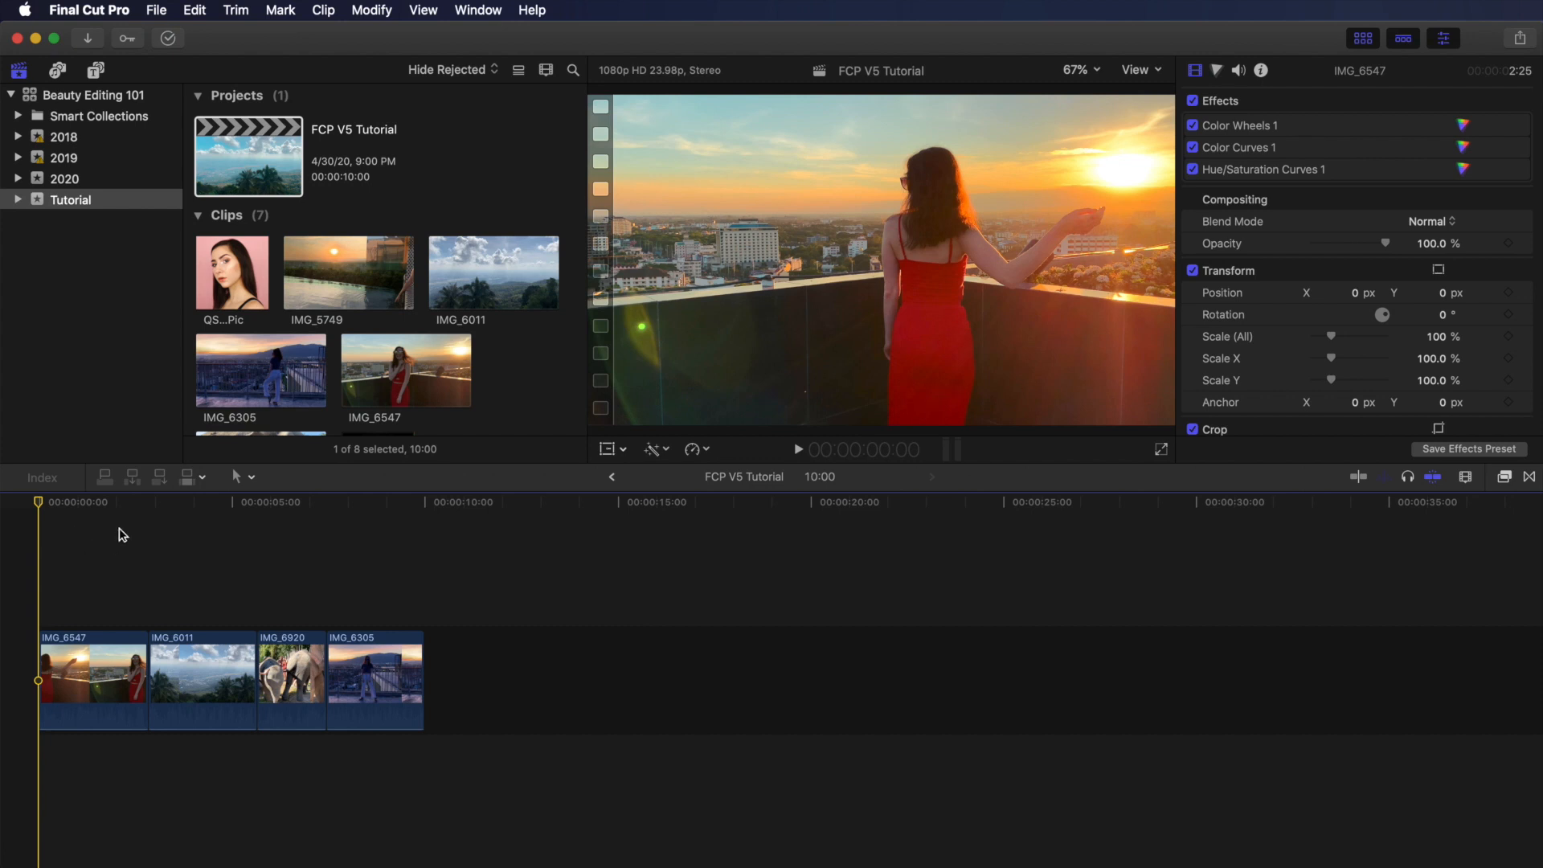
- Show the FCP Titles Collection category in the titles browser
click(96, 71)
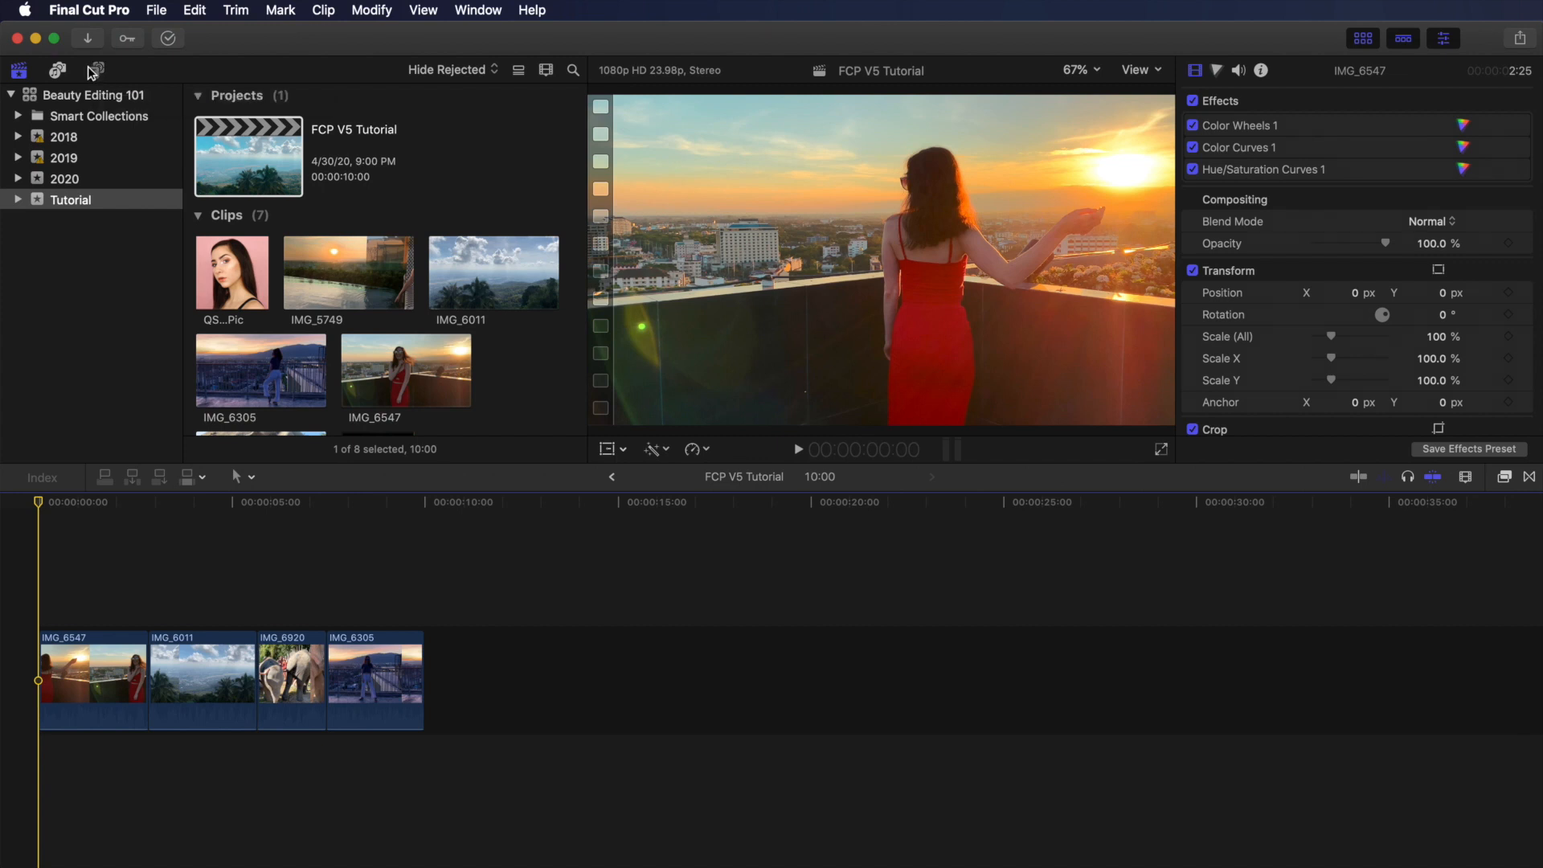
click(93, 72)
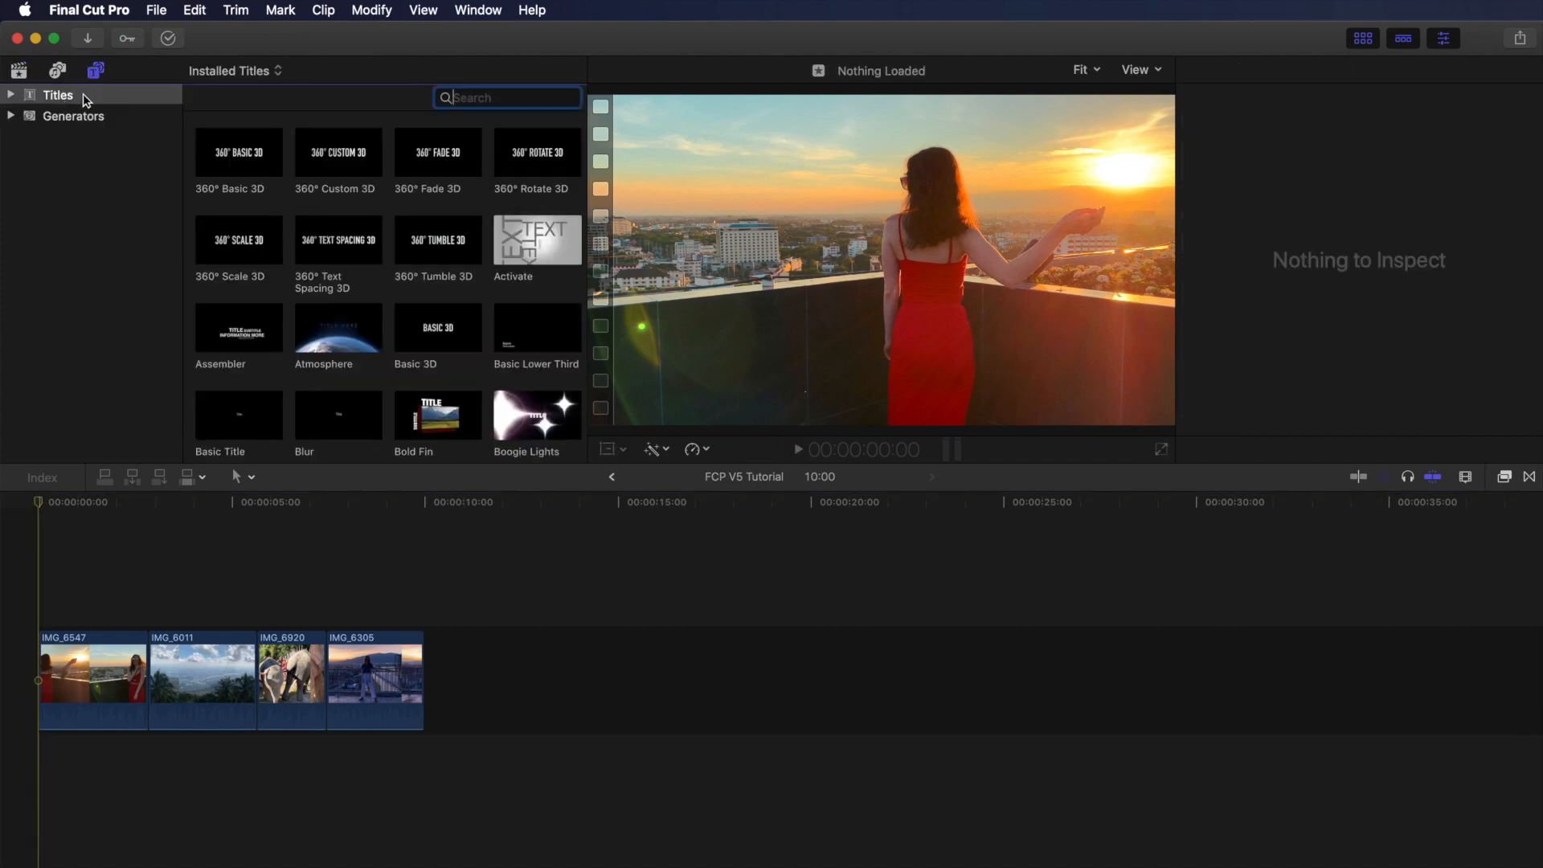
click(11, 95)
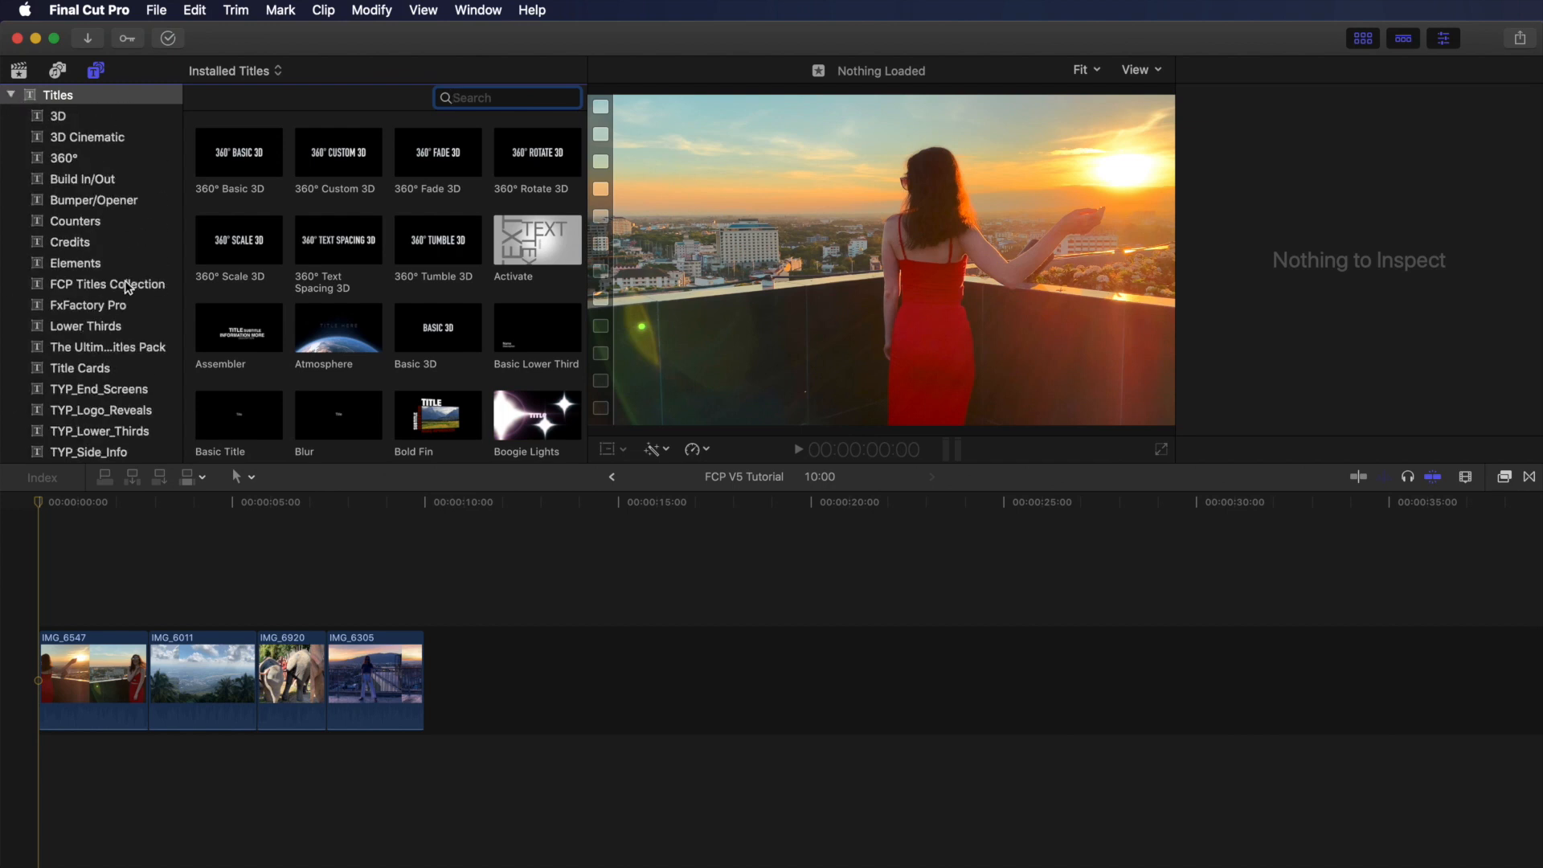
click(103, 286)
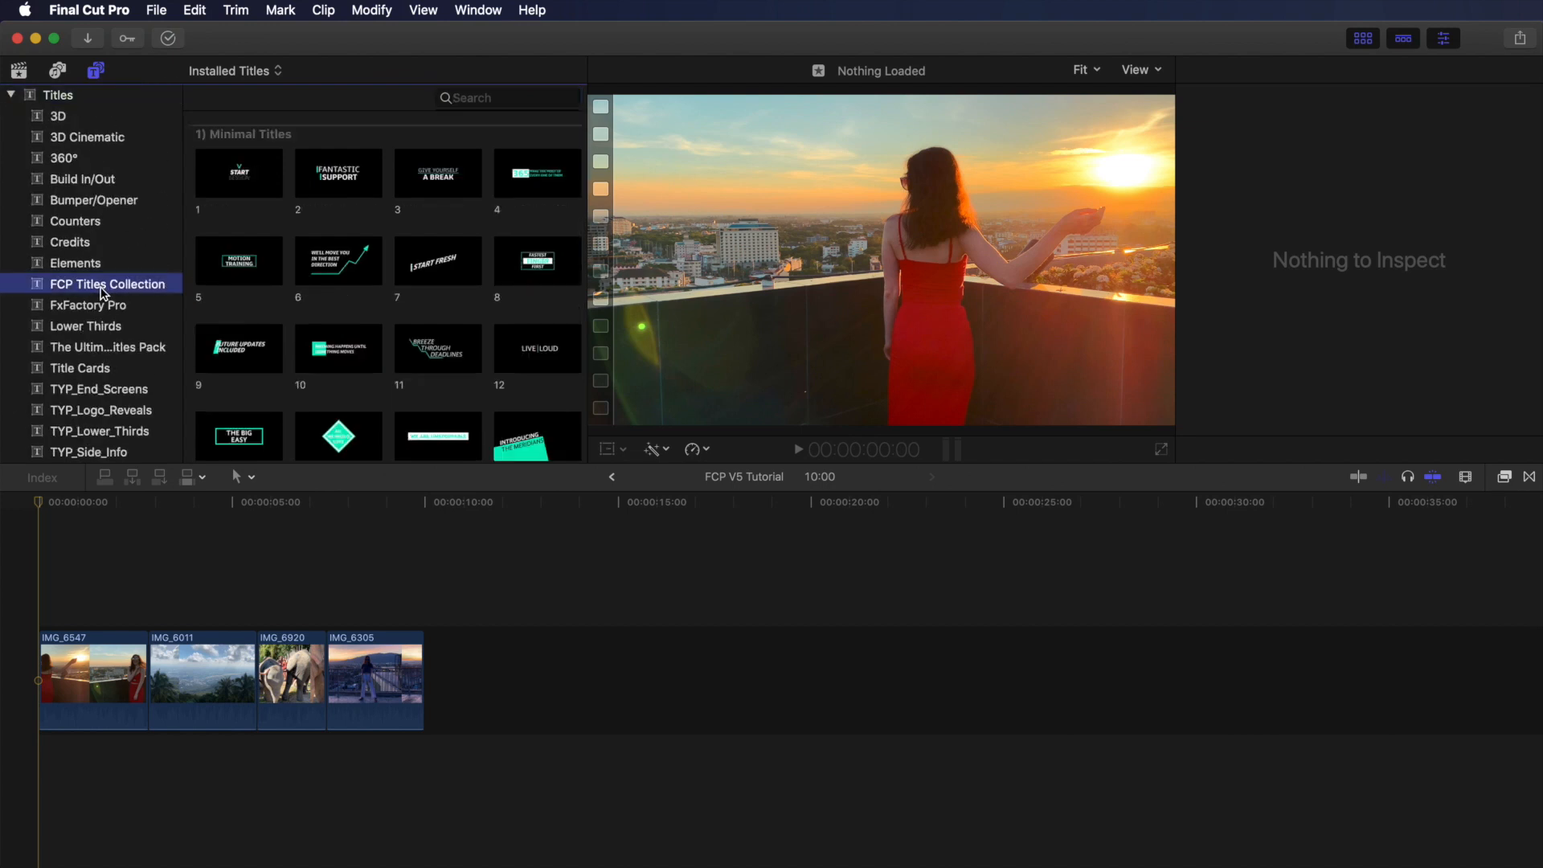
- Insert the Bring In title from the Stomp group at the start of the timeline, before clip IMG_6547
scroll(490, 245, down, 15)
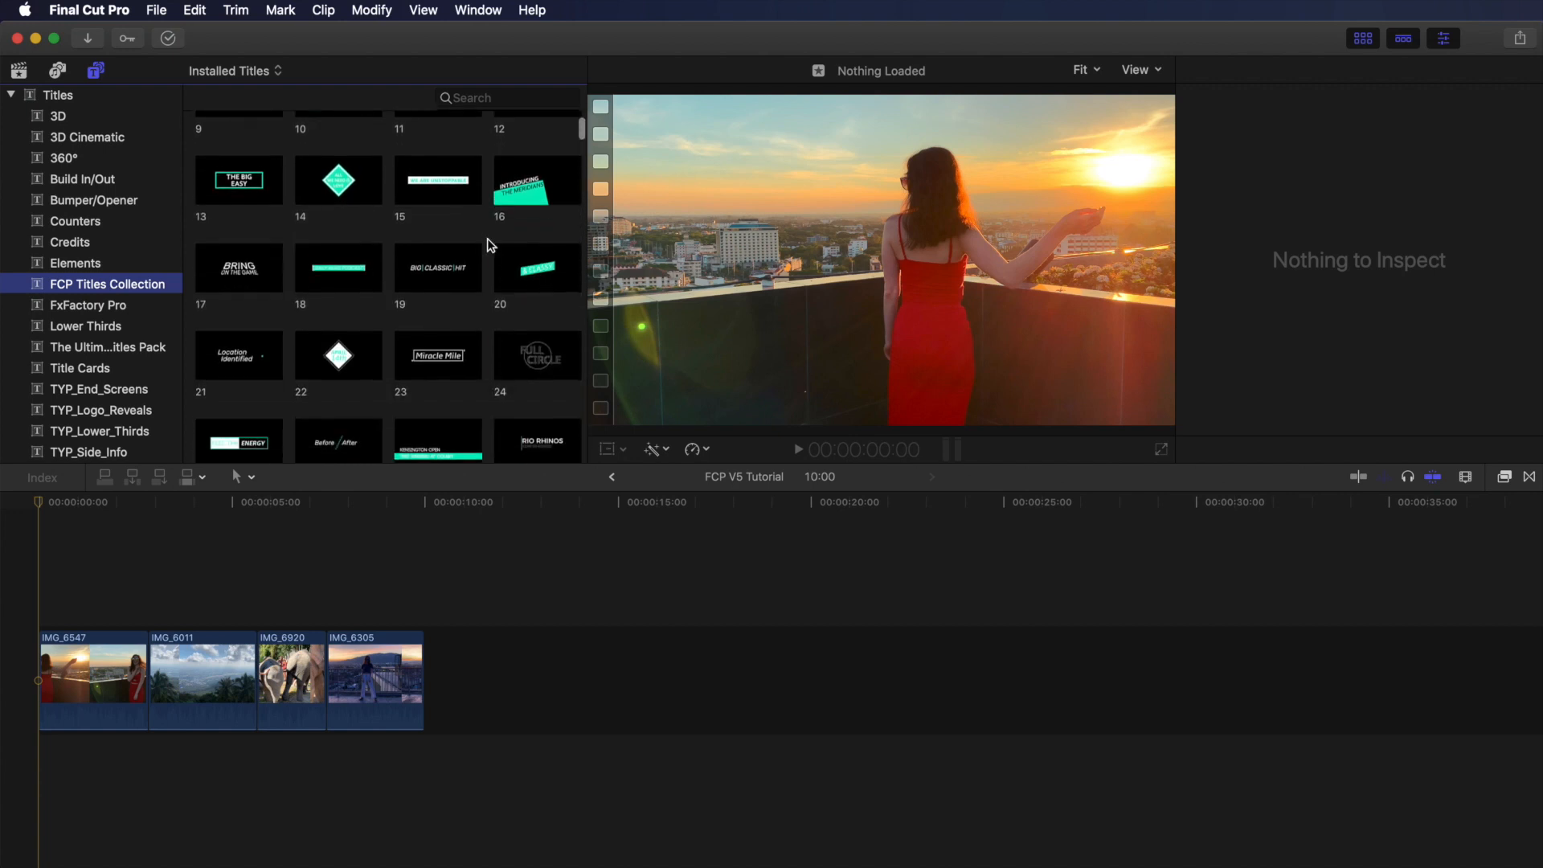
scroll(490, 245, down, 20)
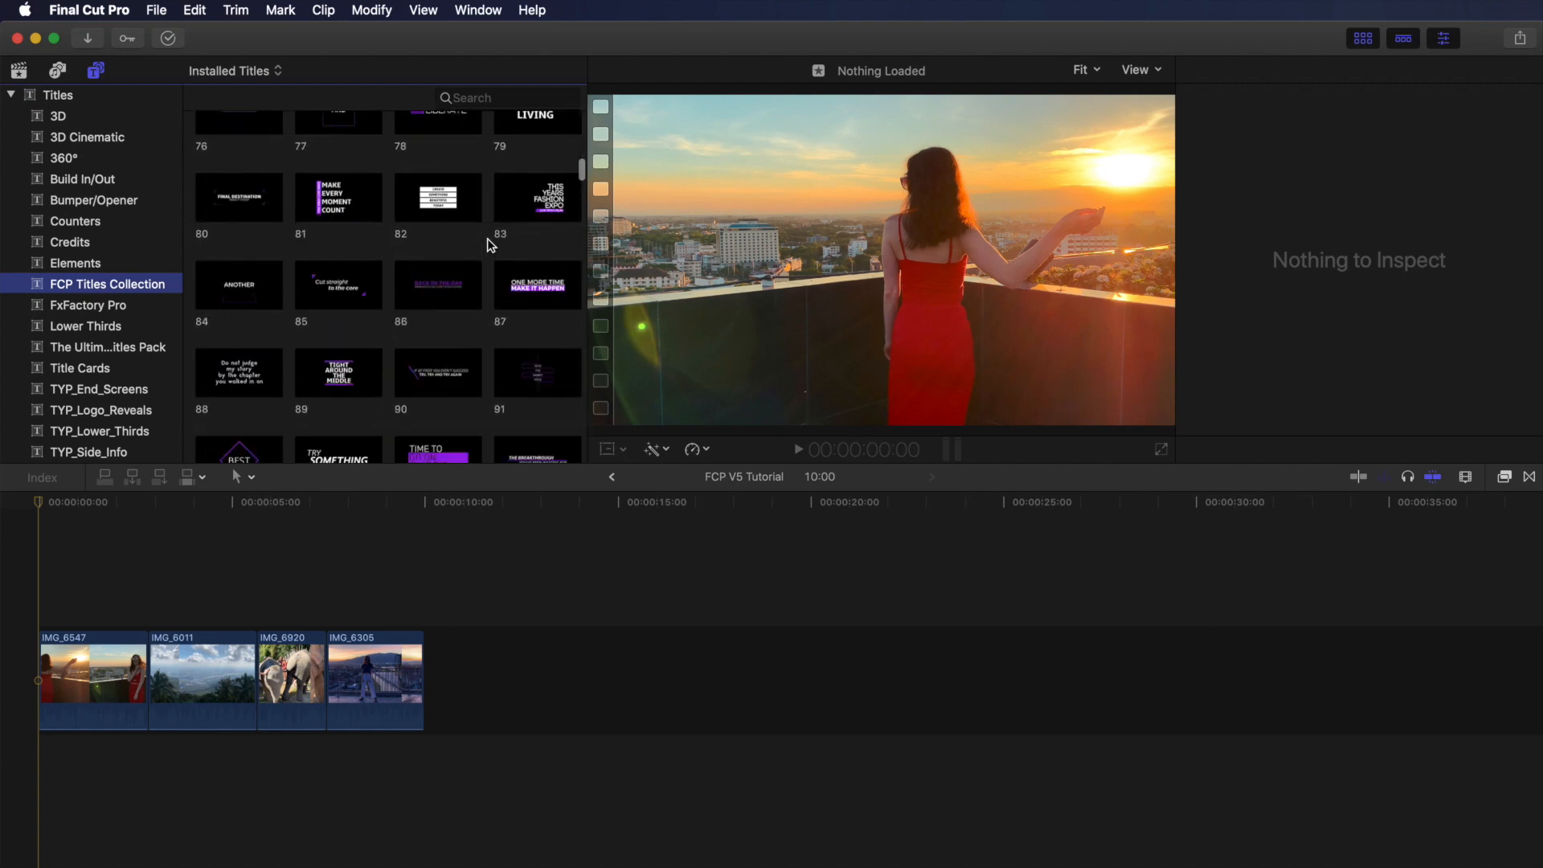
scroll(490, 245, down, 20)
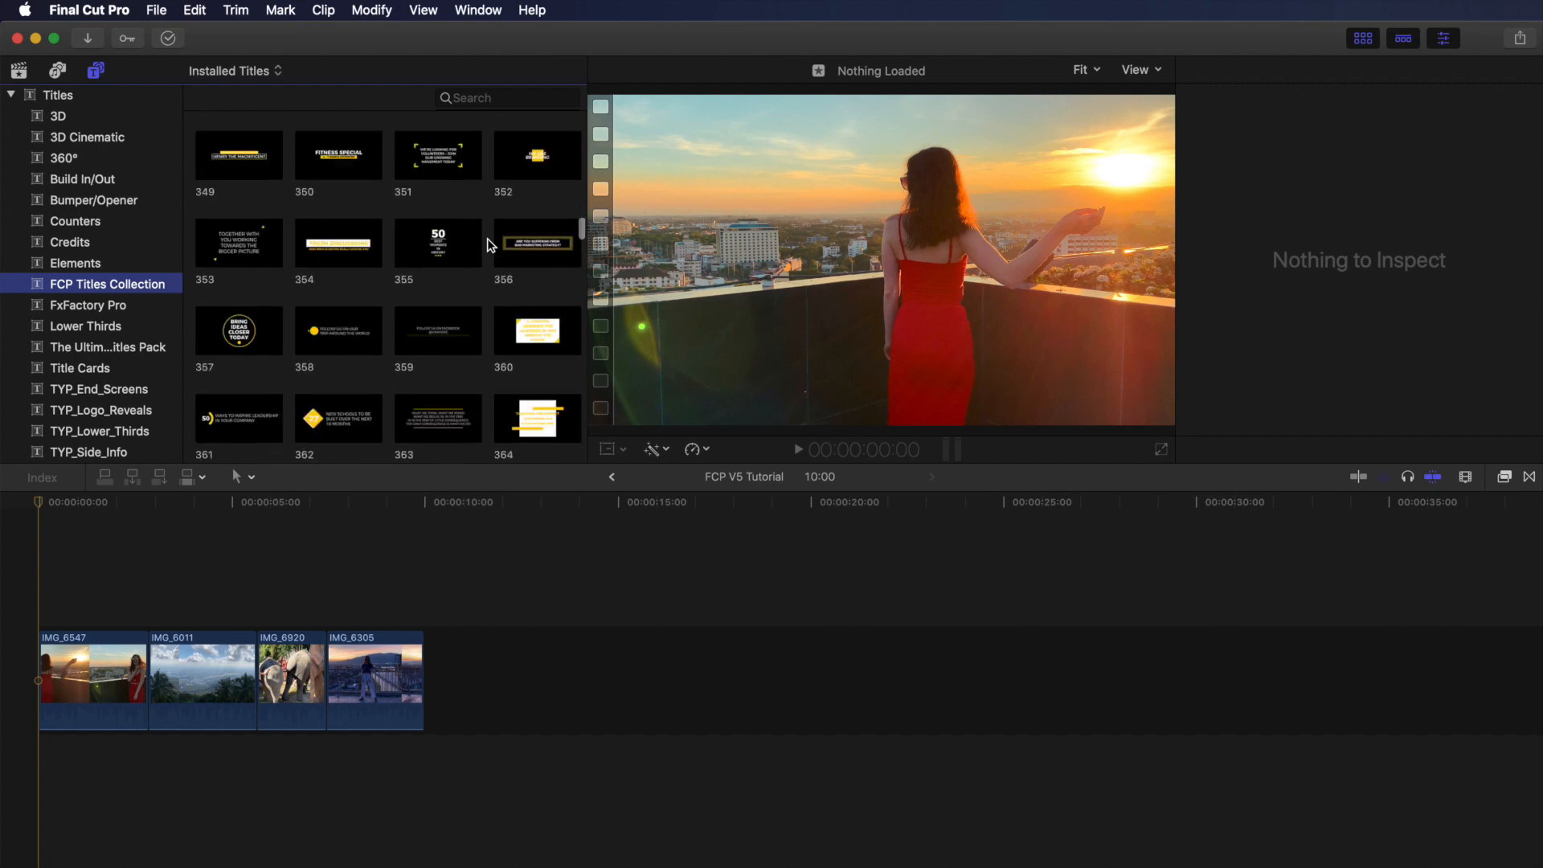
scroll(491, 245, down, 20)
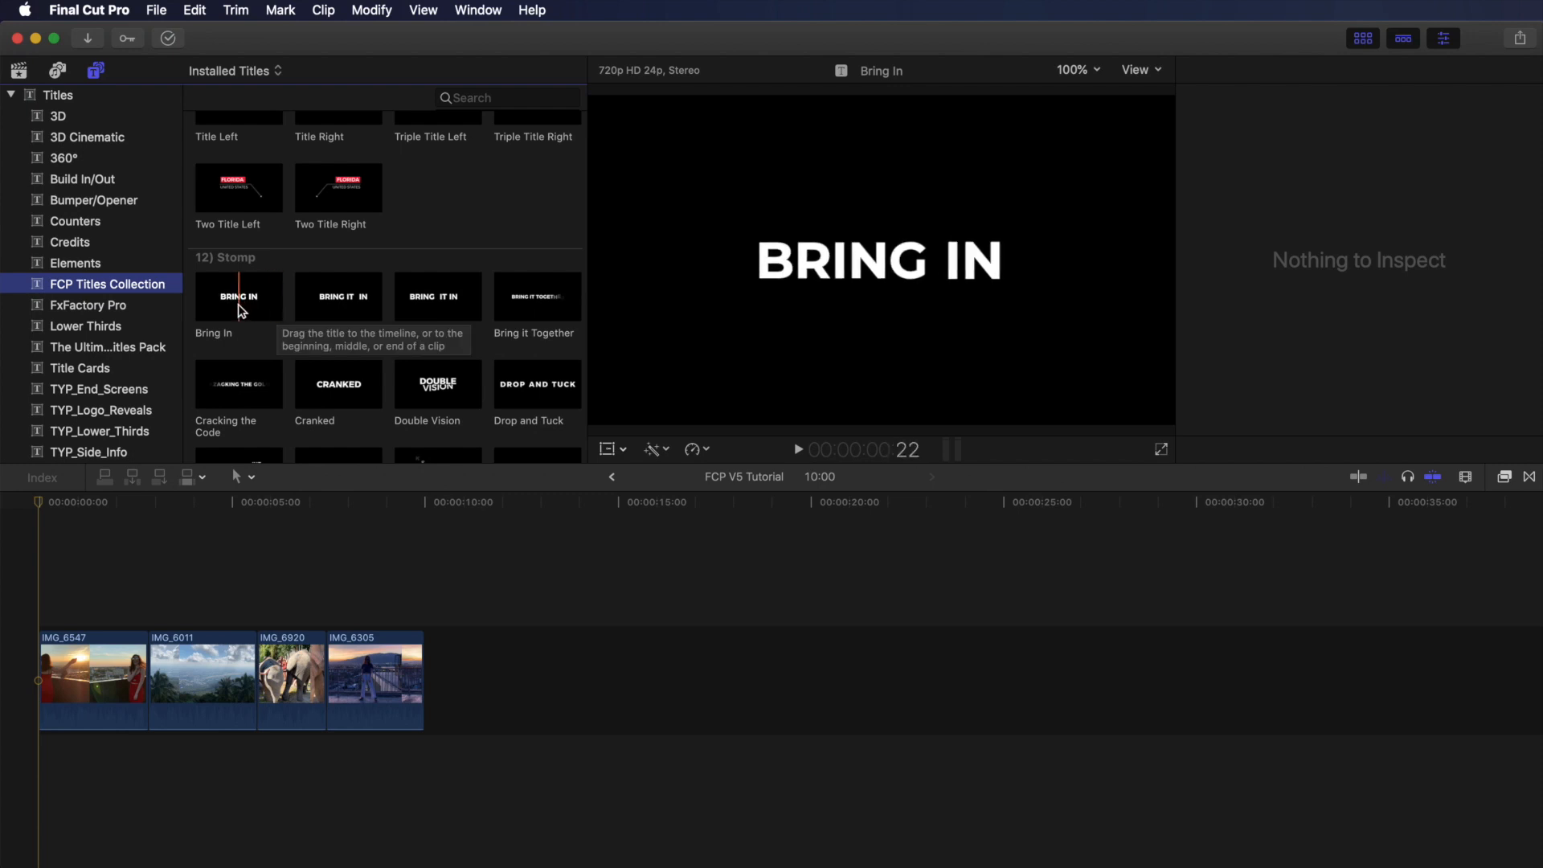
click(235, 302)
scroll(231, 299, up, 1)
drag(228, 299, 41, 683)
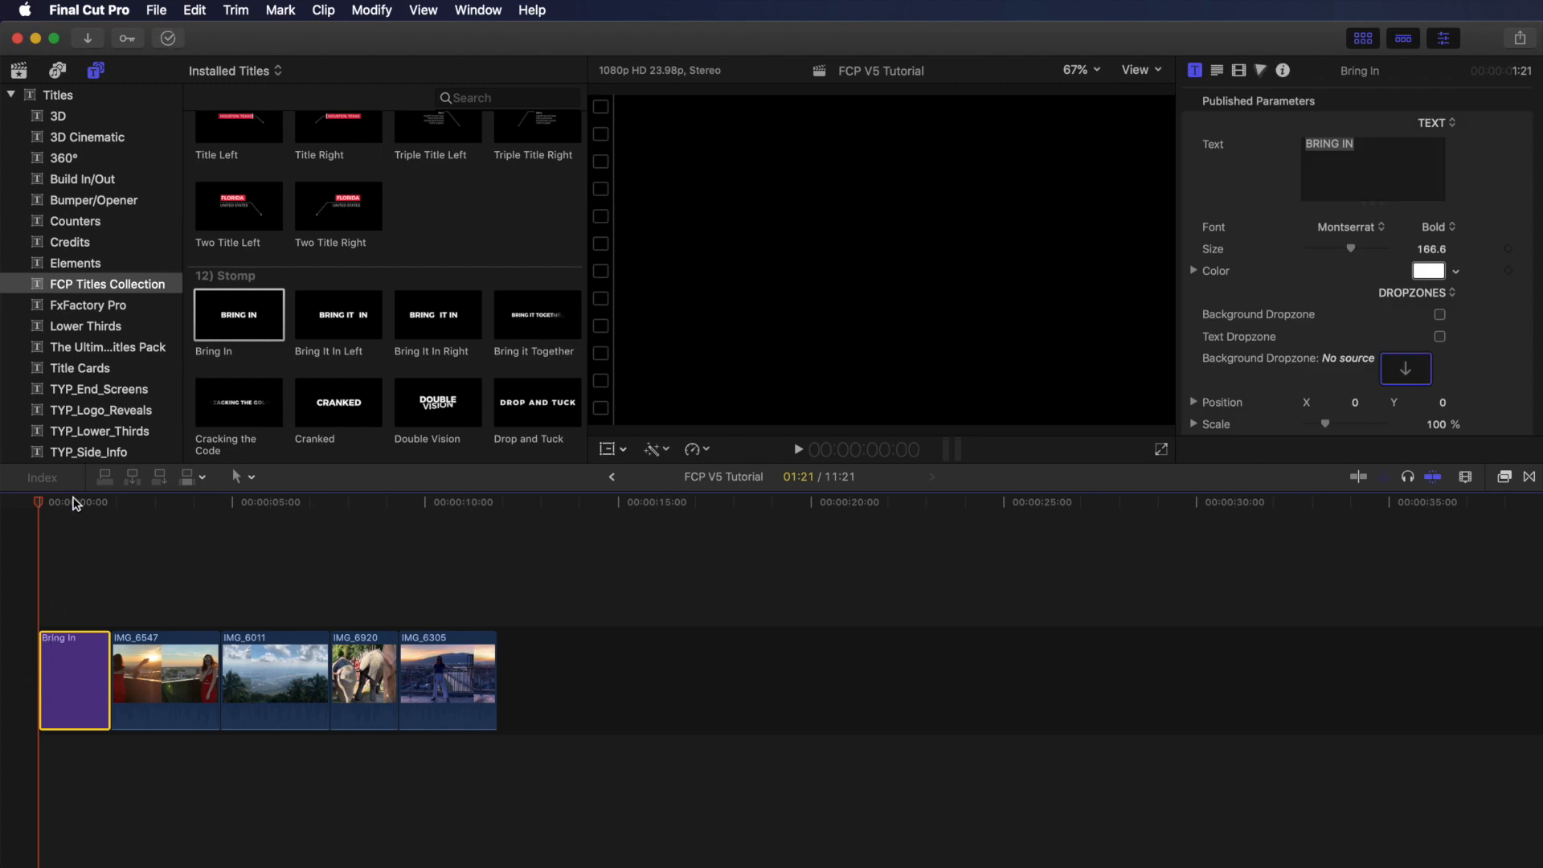
- Set the Bring In title's text to "WANNA LEARN"
click(71, 506)
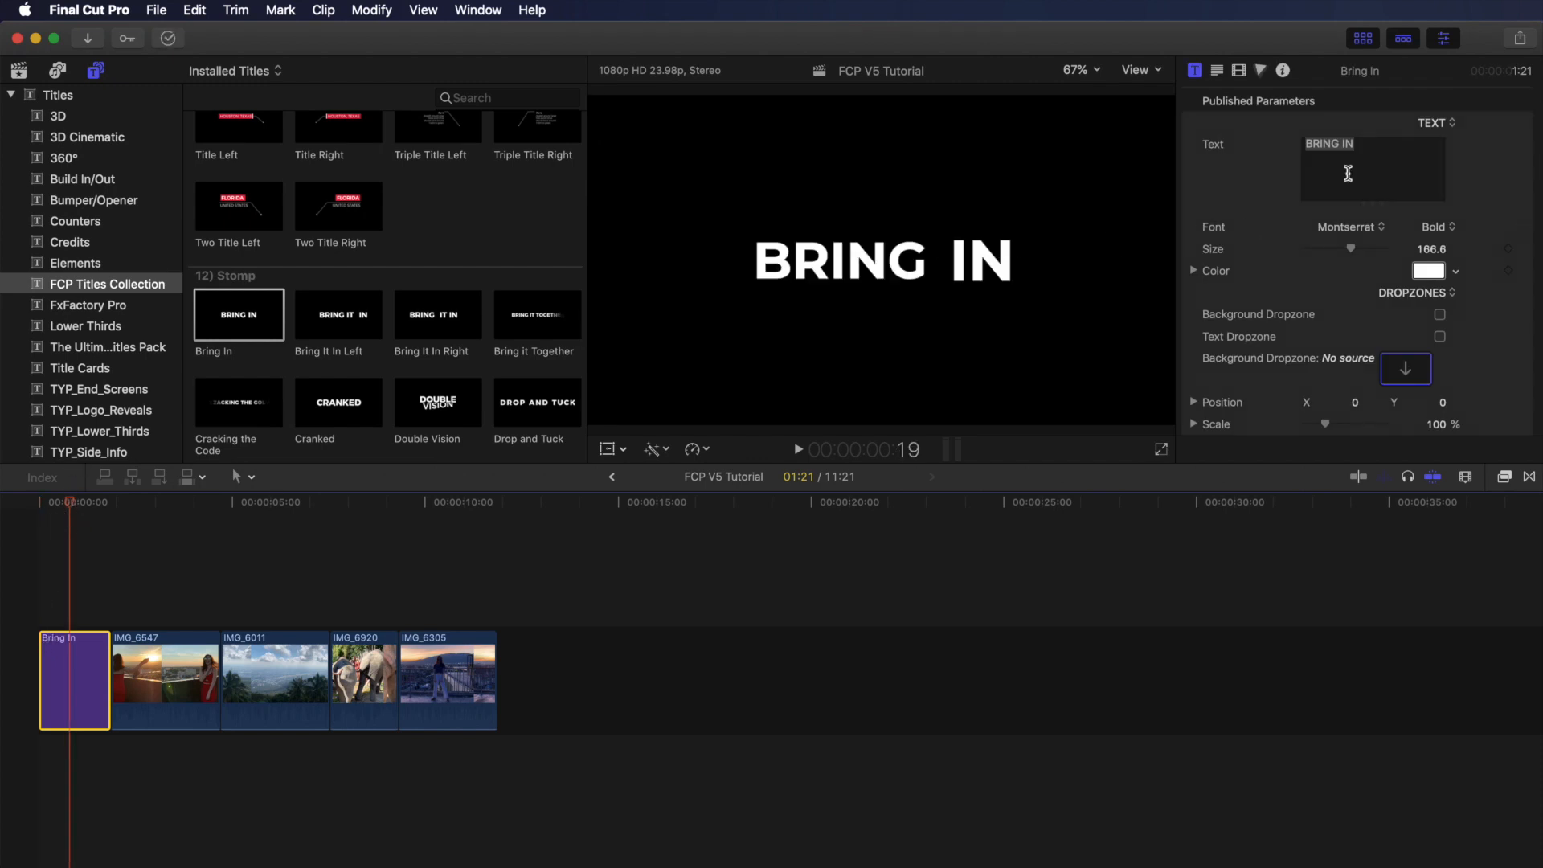
triple_click(1391, 152)
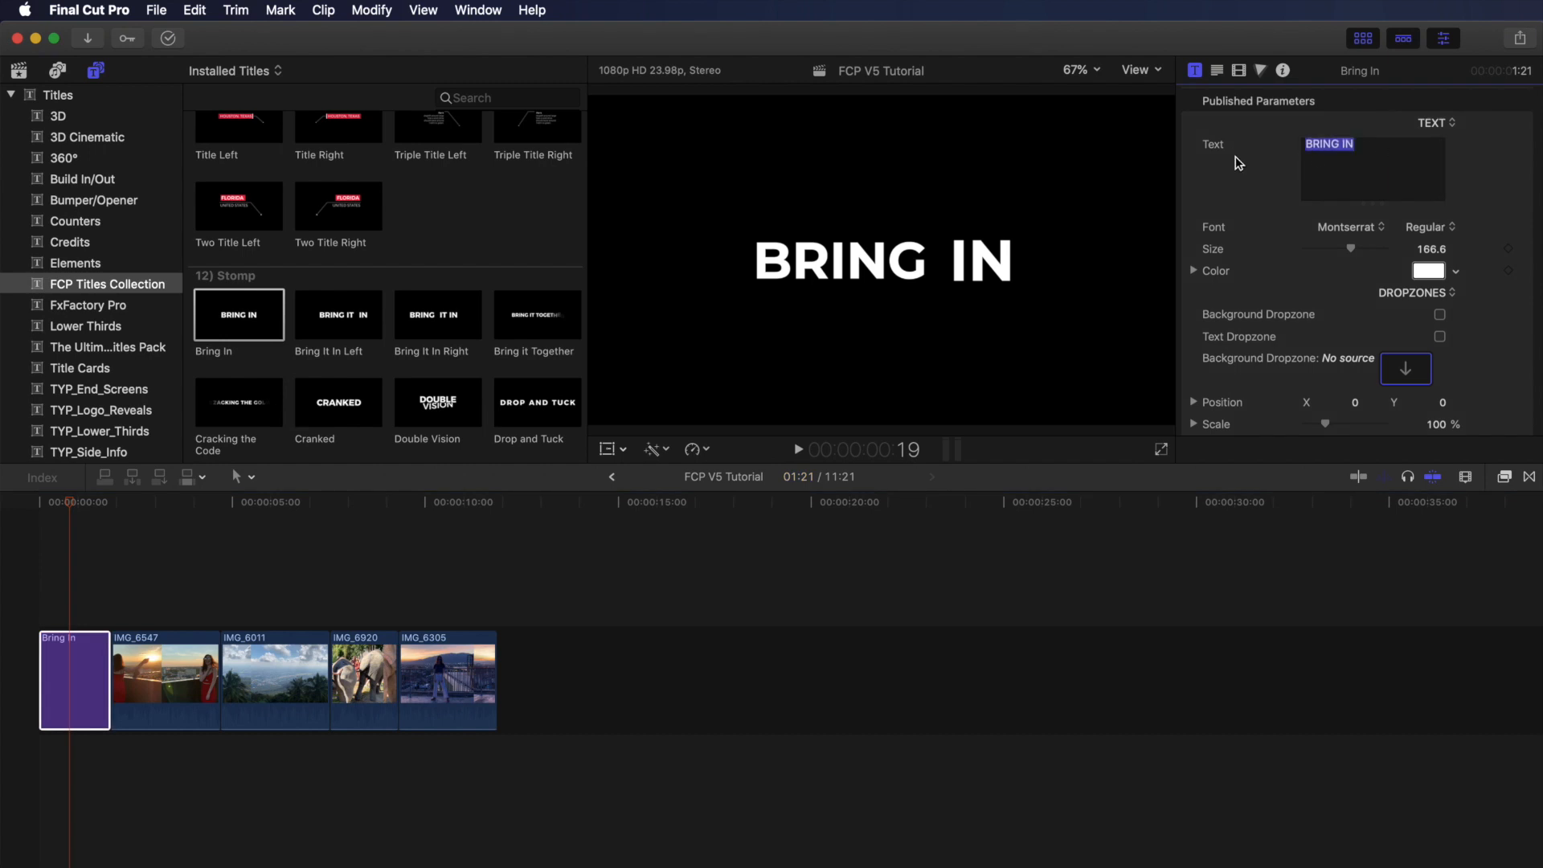
text(WANNA LEARN)
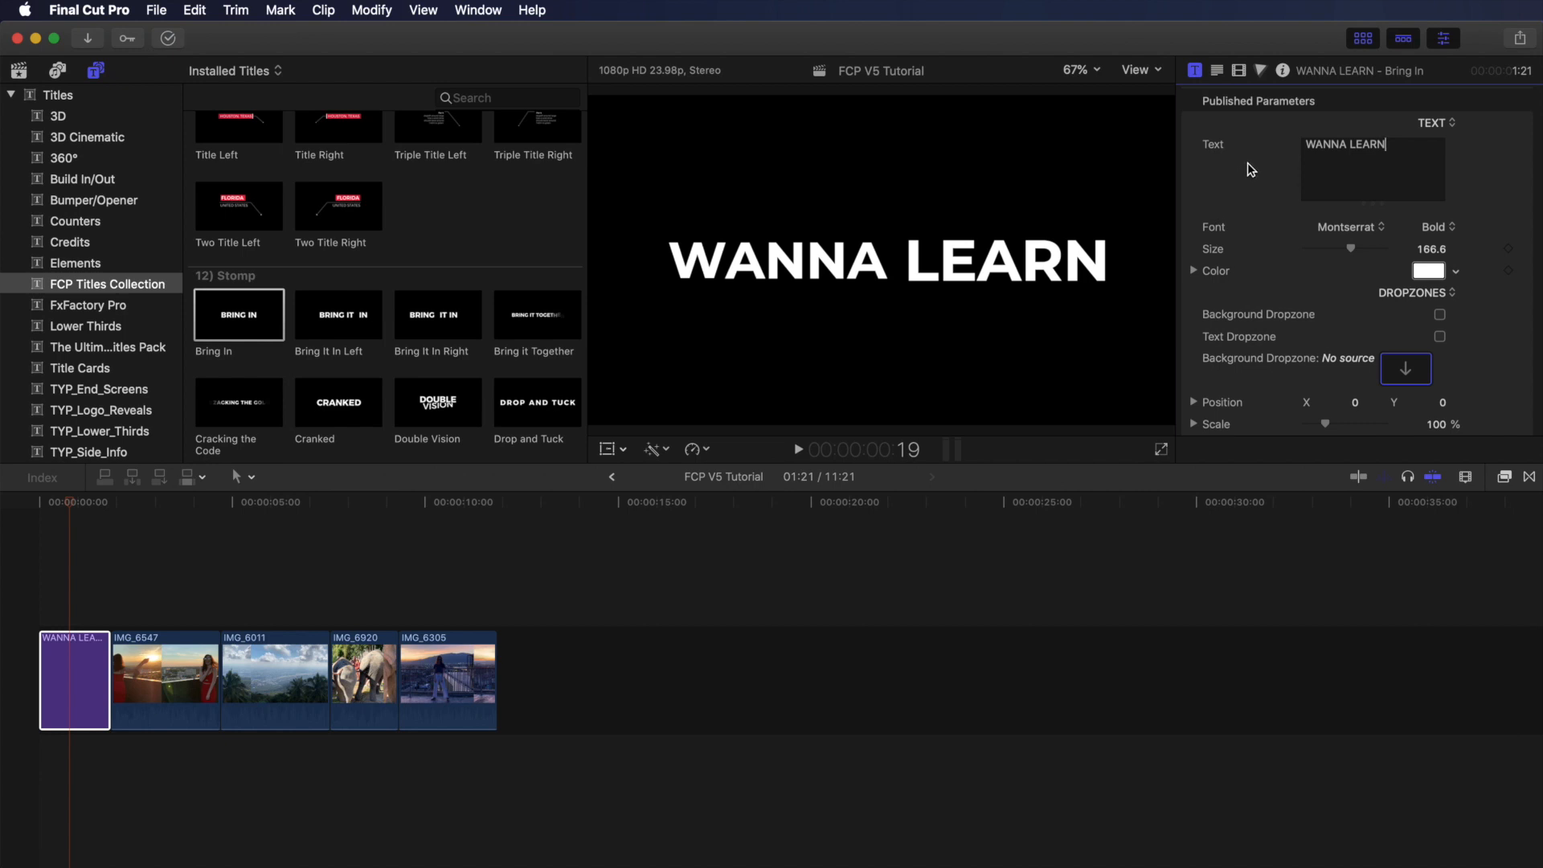
- Insert the Impact title from the Stomp group directly after the WANNA LEARN title
drag(69, 505, 106, 507)
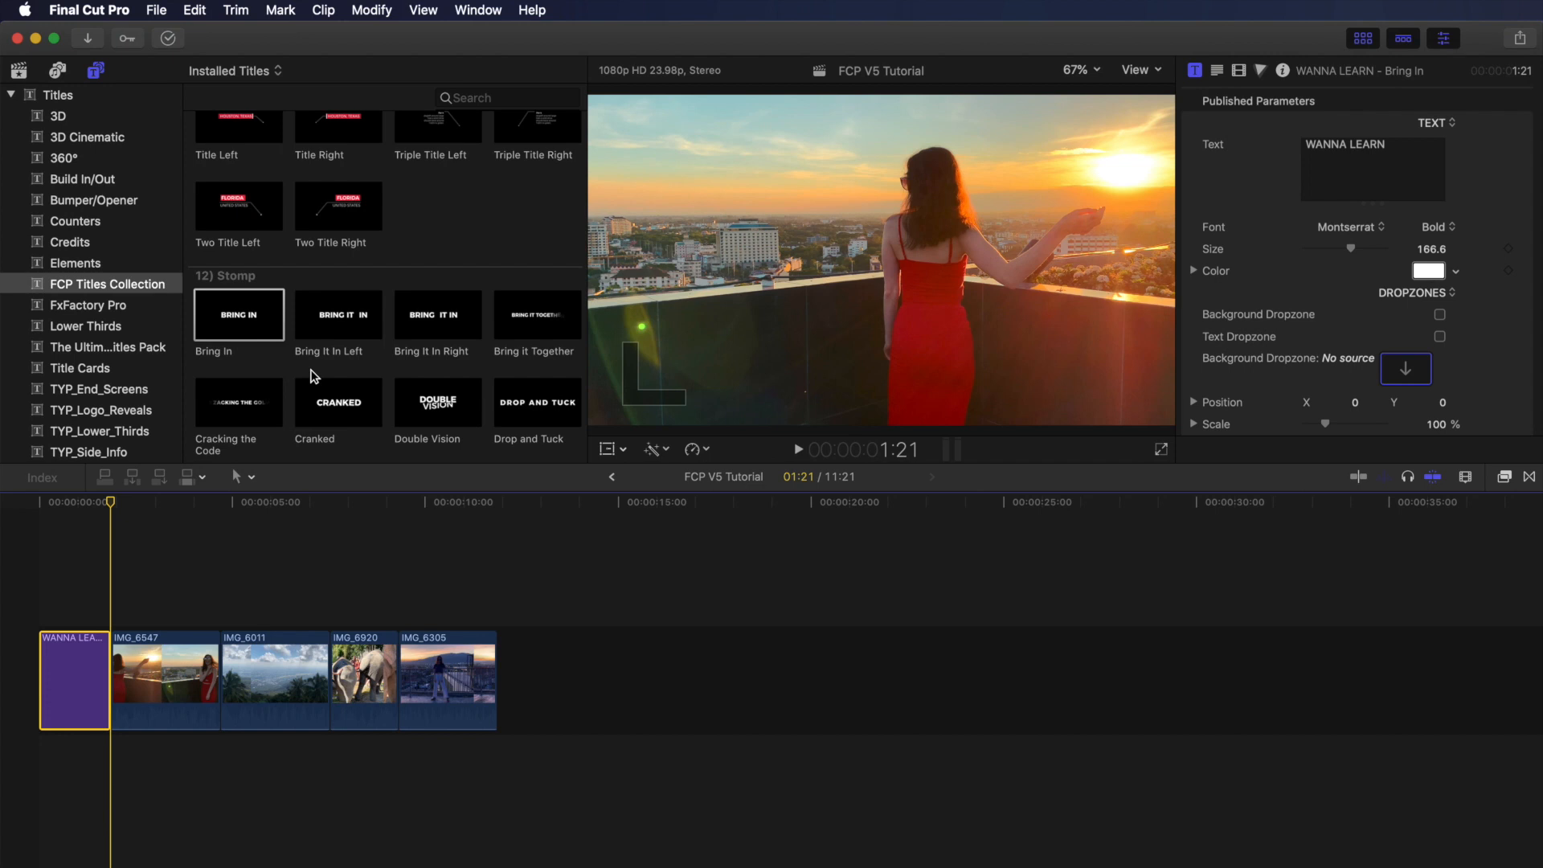
scroll(313, 376, down, 5)
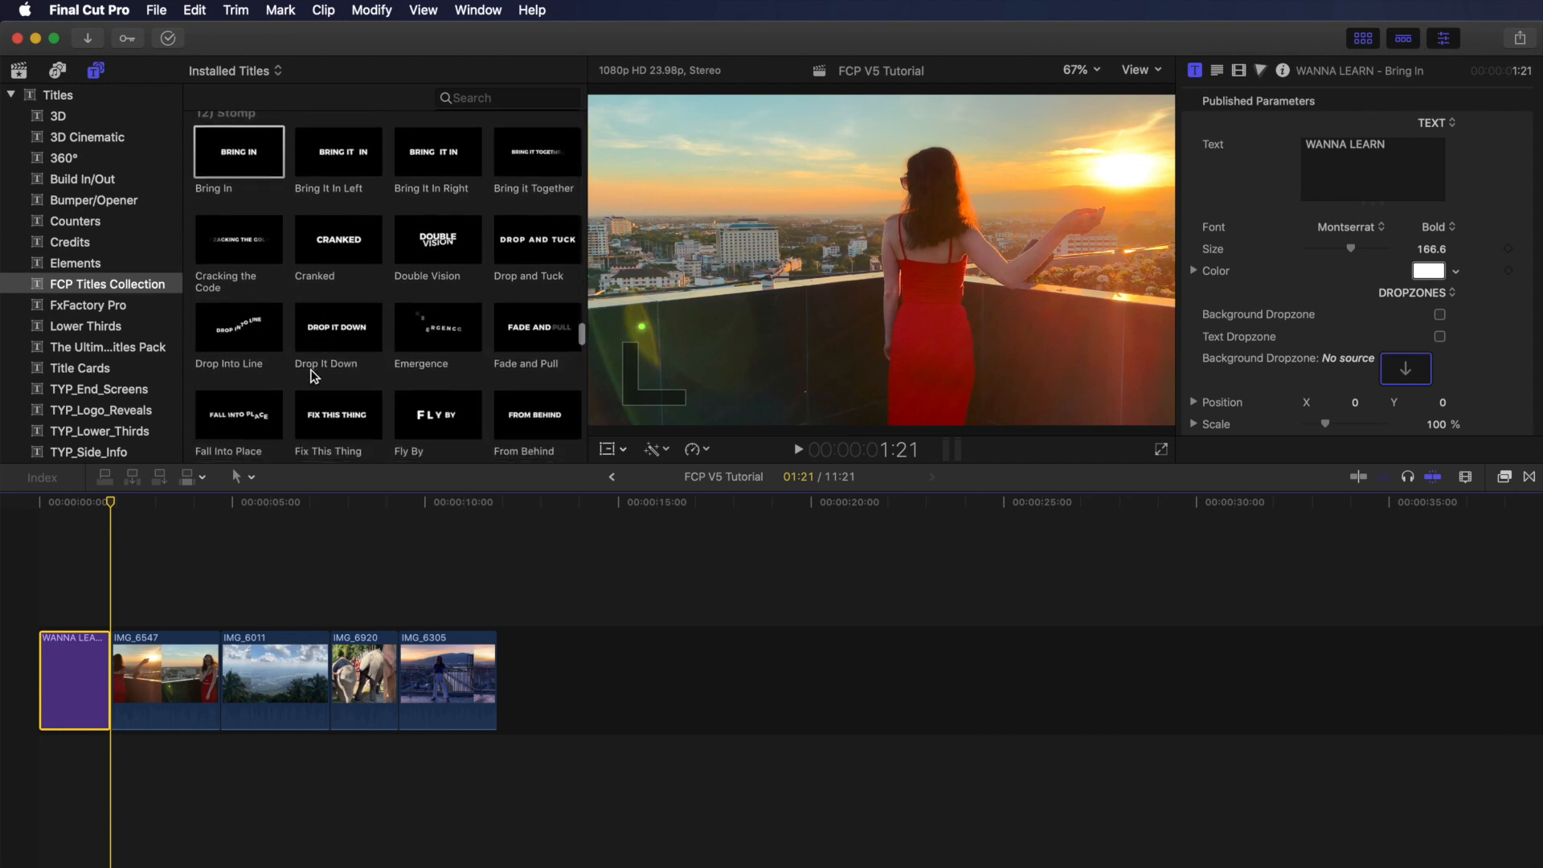
scroll(314, 376, down, 4)
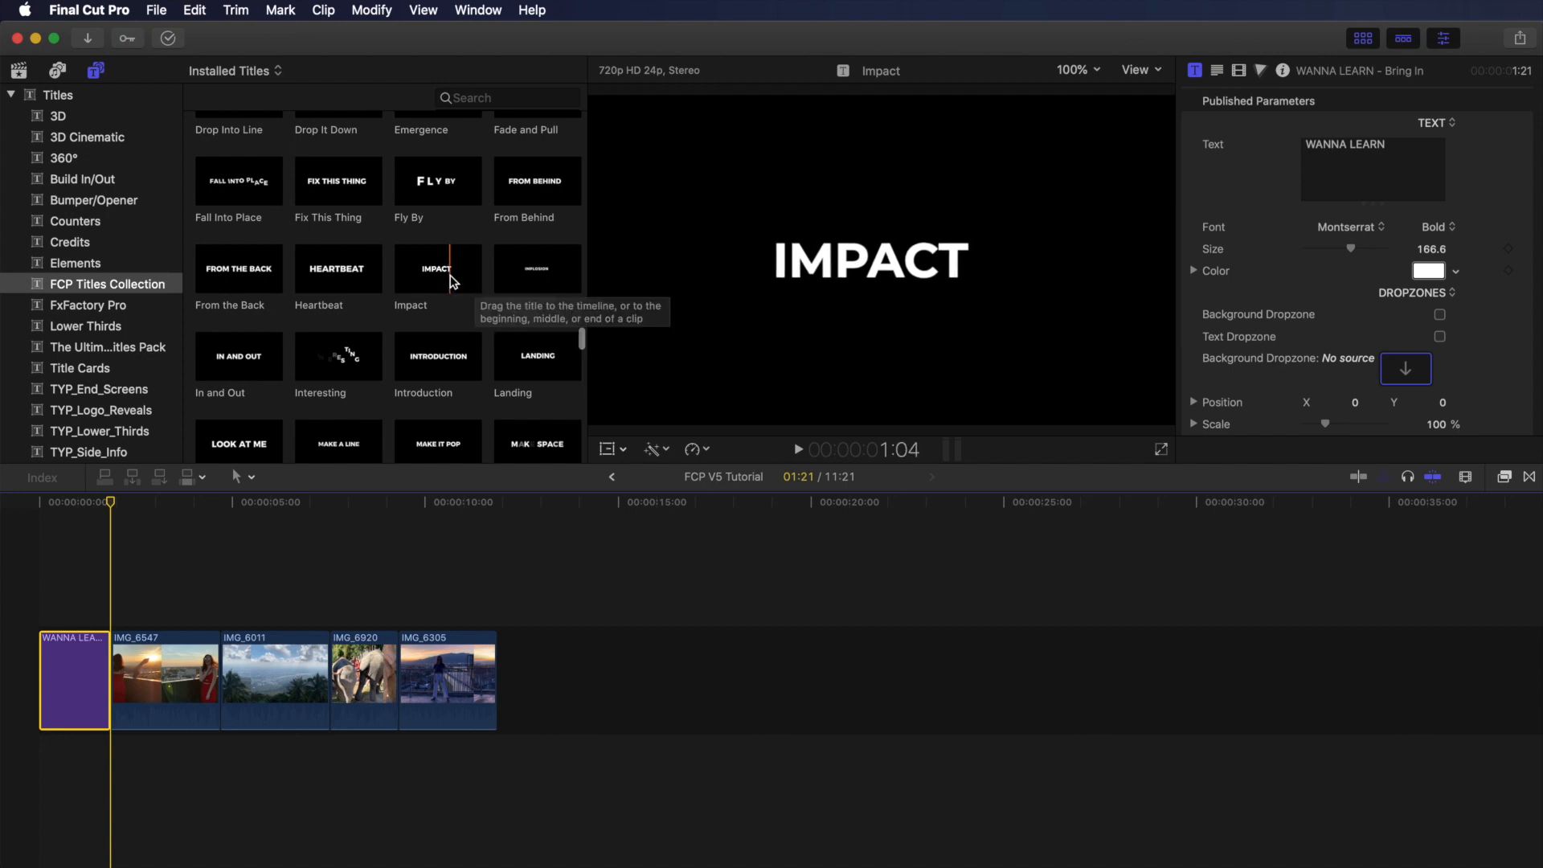
drag(450, 281, 107, 675)
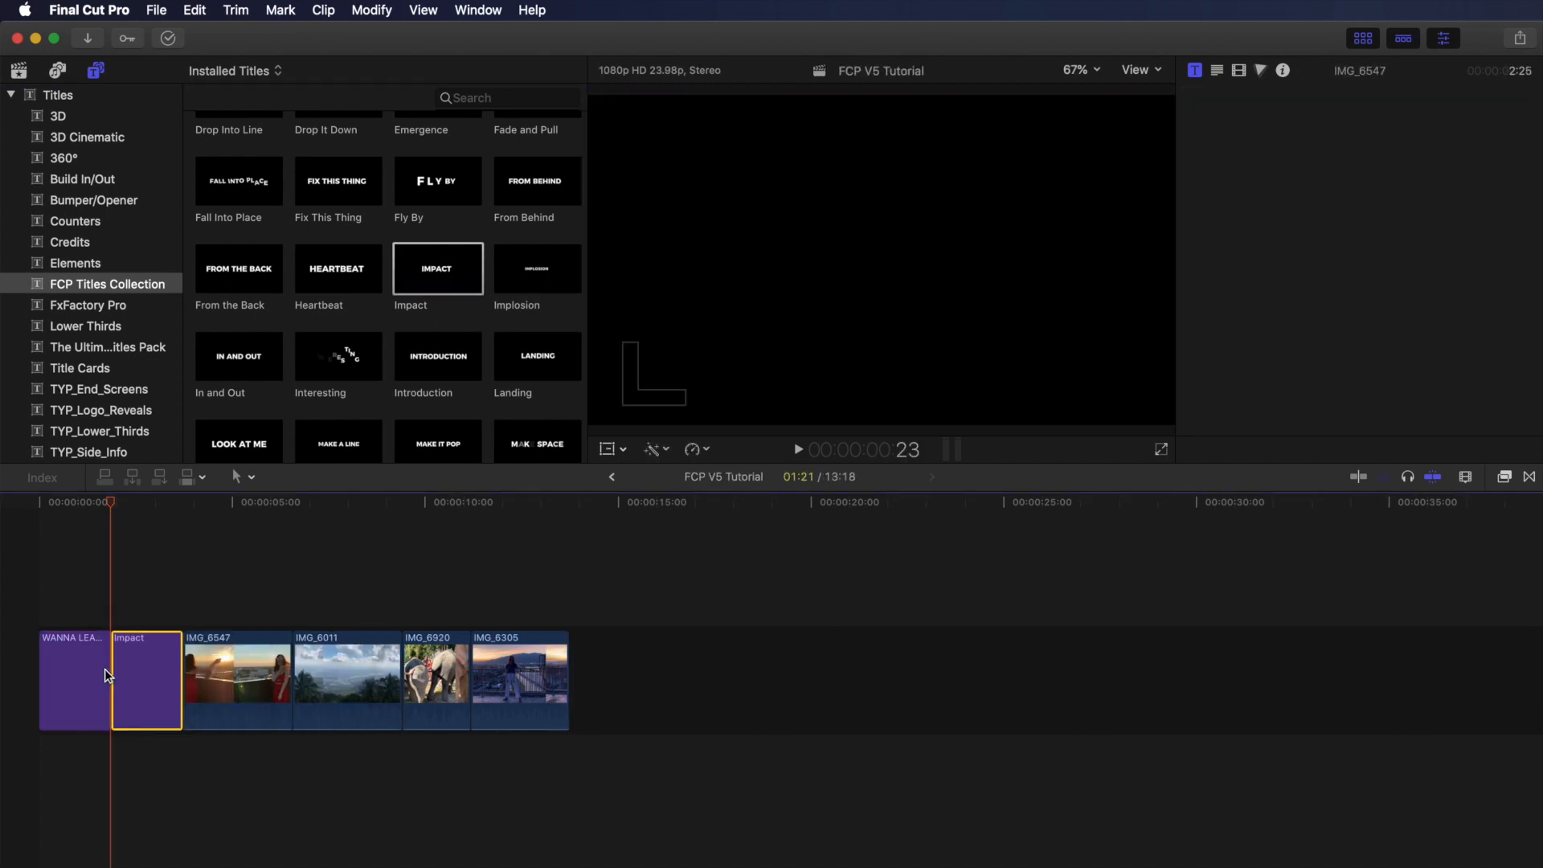
- Set the Impact title's text to "HOW TO"
click(144, 643)
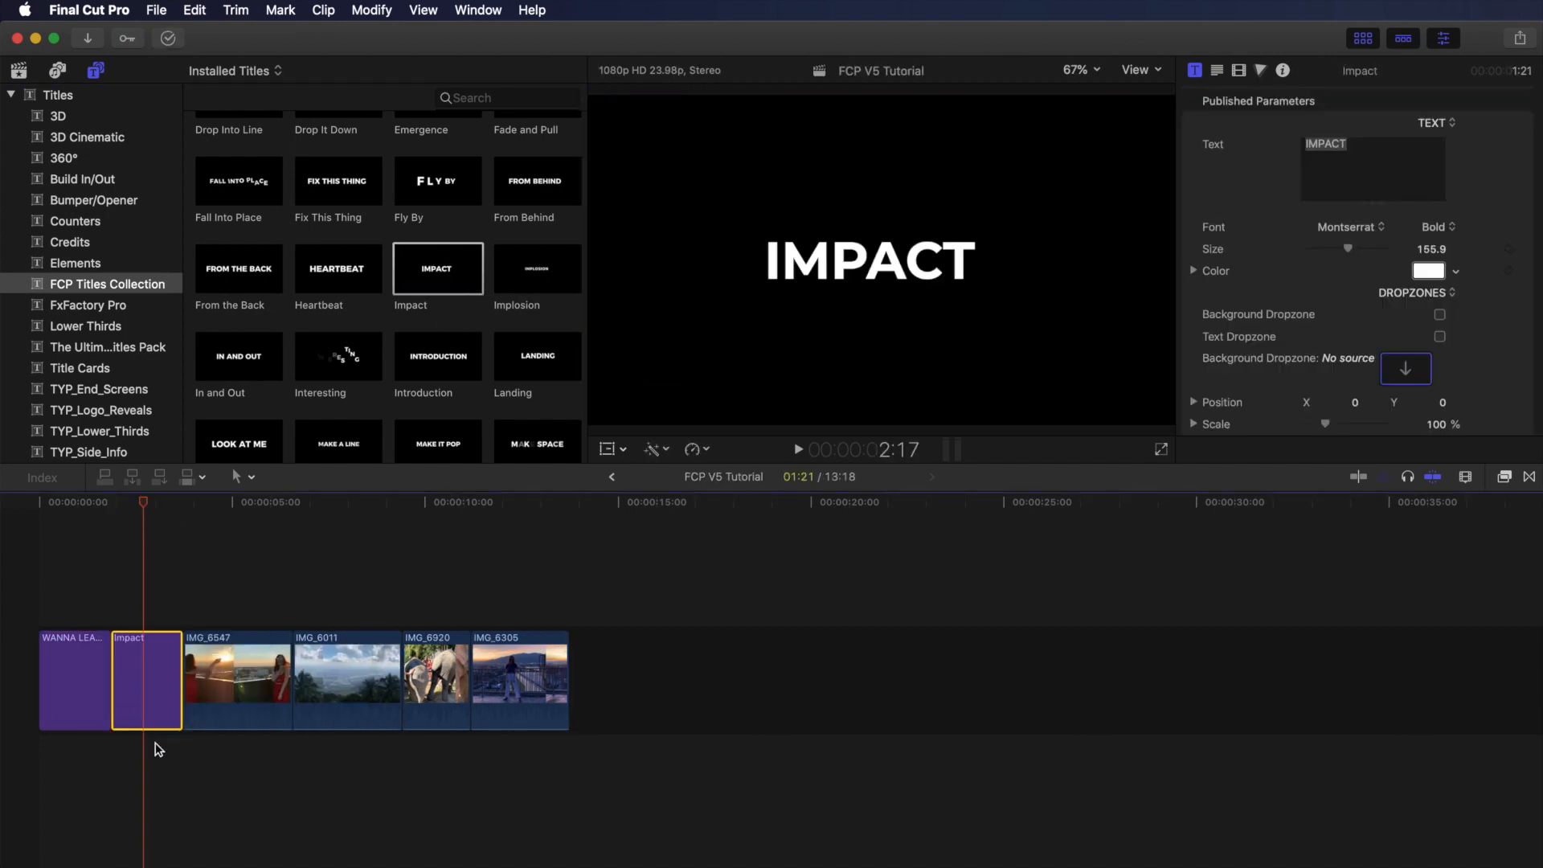
double_click(1382, 152)
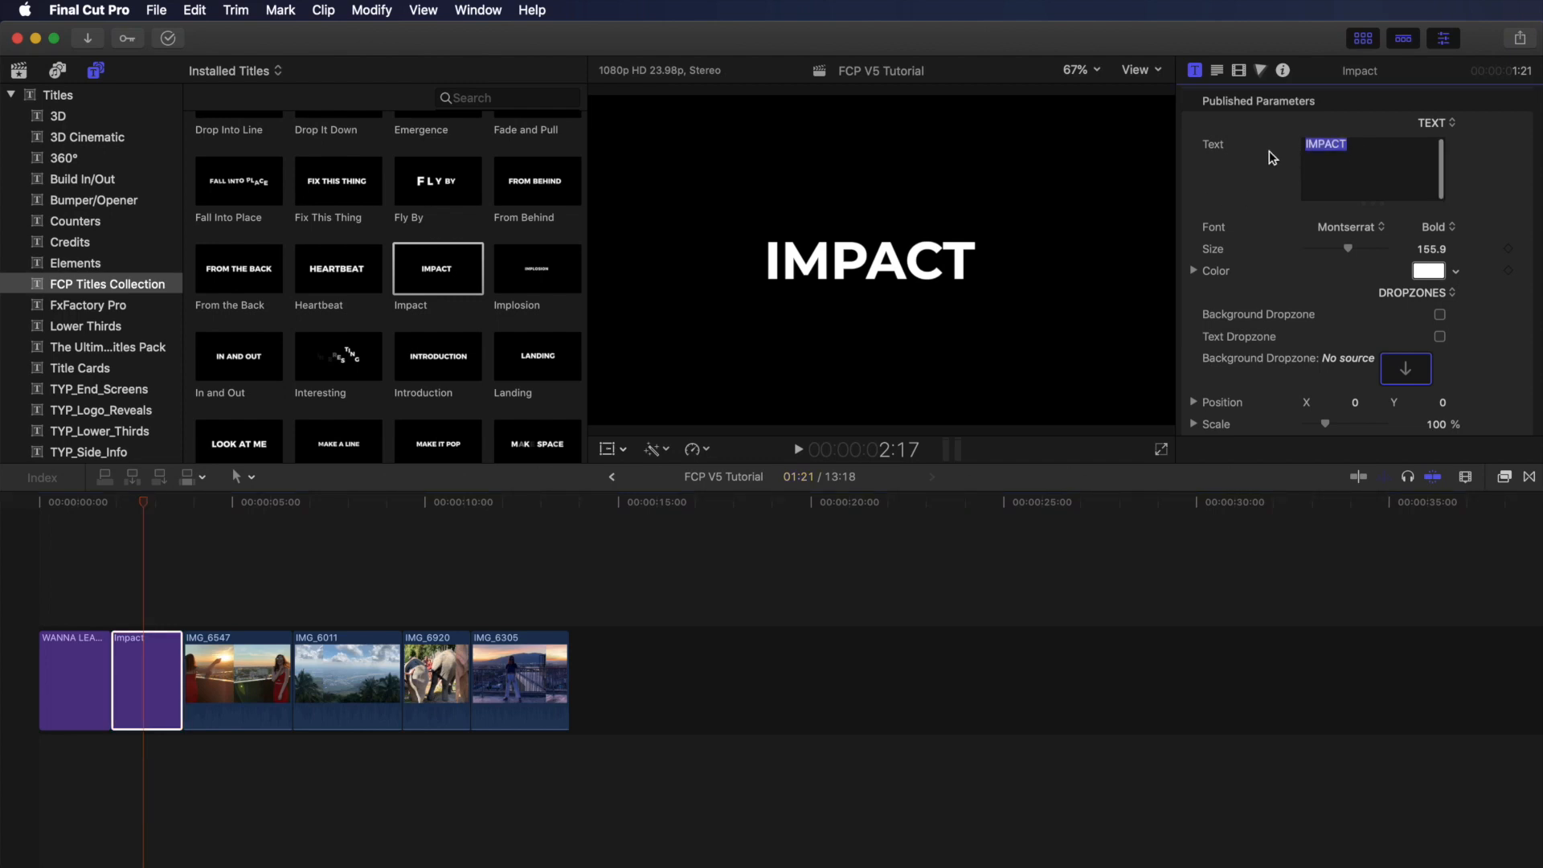
text(HOW TO)
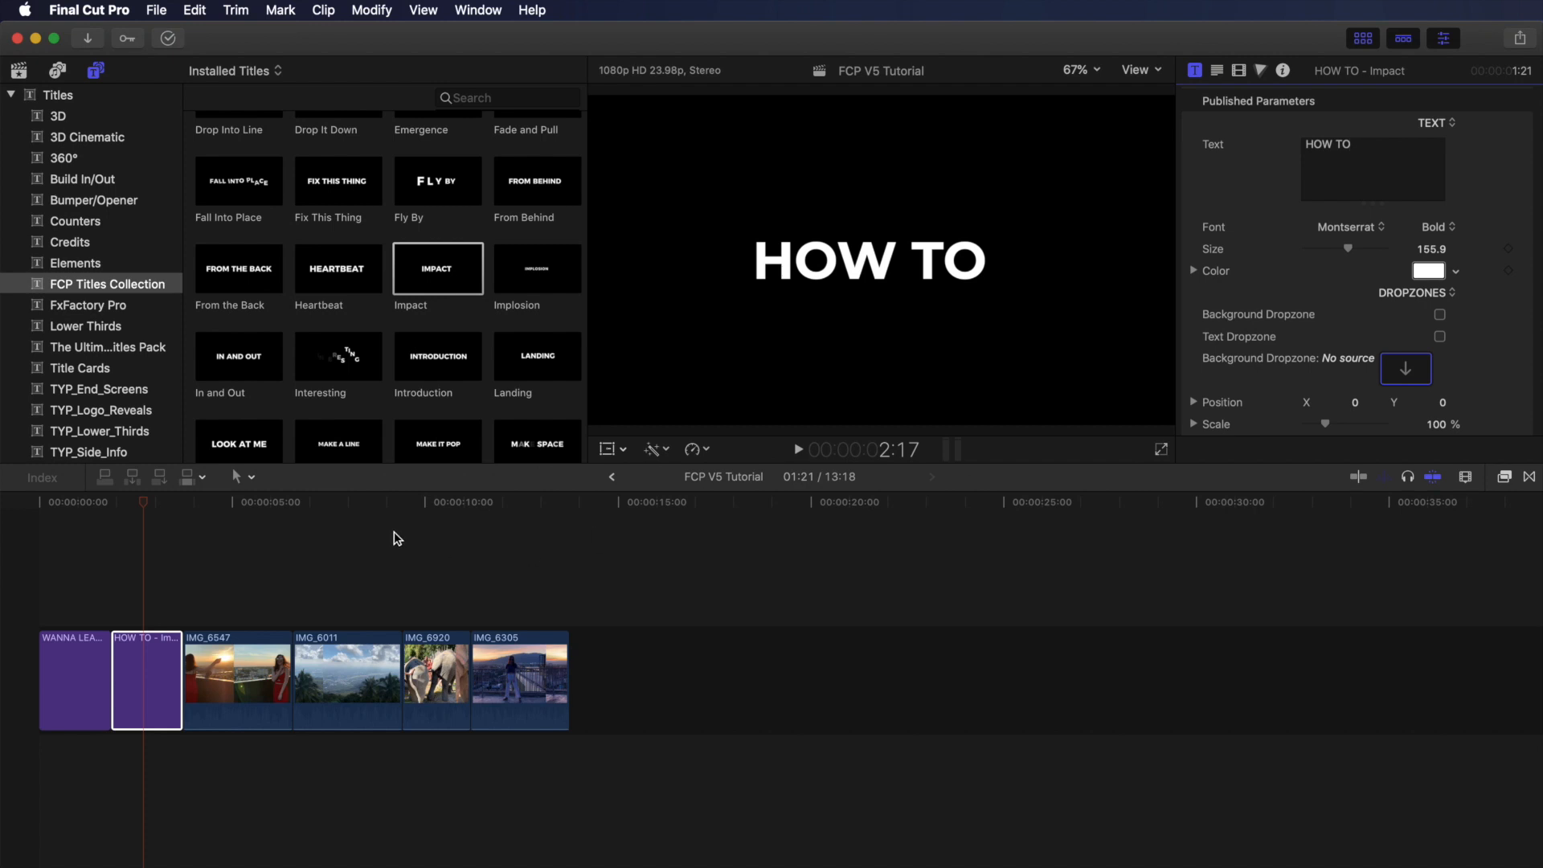
- Insert the Heartbeat title between the HOW TO title and clip IMG_6547
drag(149, 505, 181, 507)
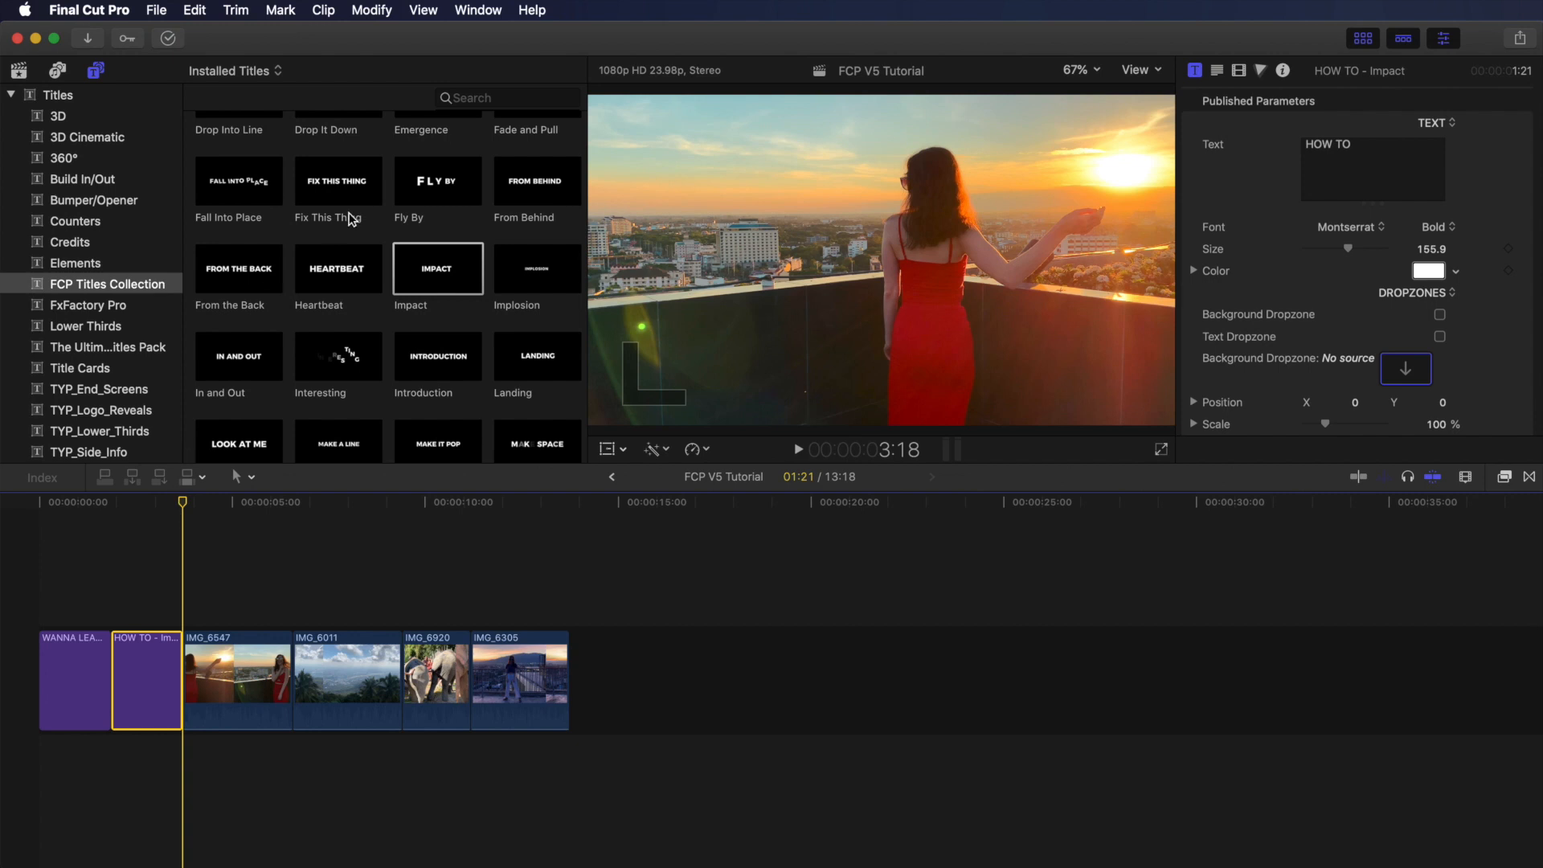
scroll(349, 214, down, 1)
drag(337, 259, 249, 595)
- Set the Heartbeat title's text to "EDIT FASTER"
drag(178, 508, 230, 505)
click(1417, 163)
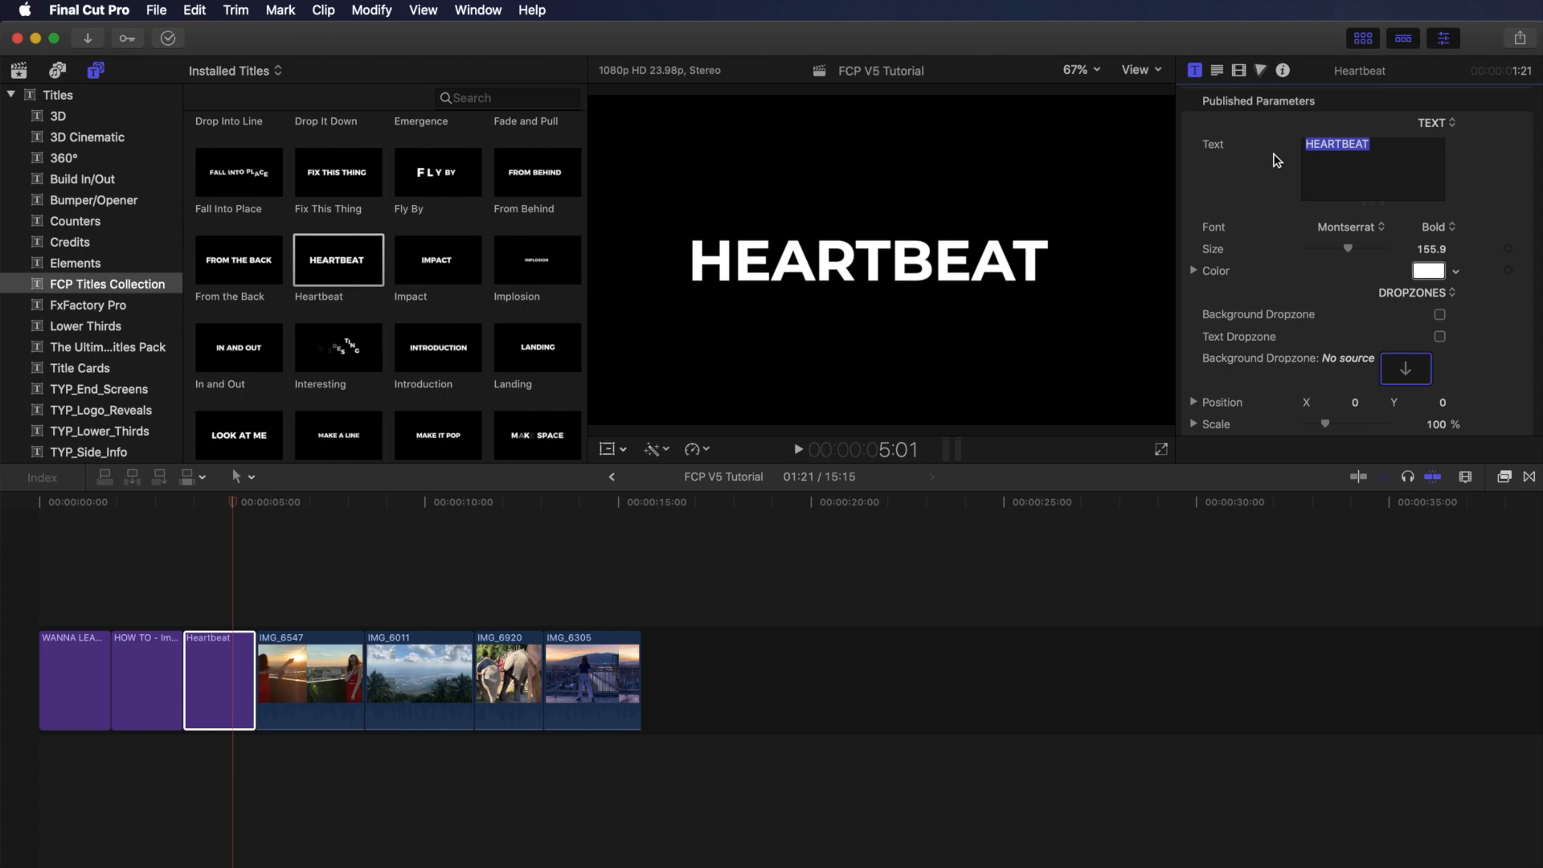
text(EDIT D)
key(BackSpace)
text(FAST)
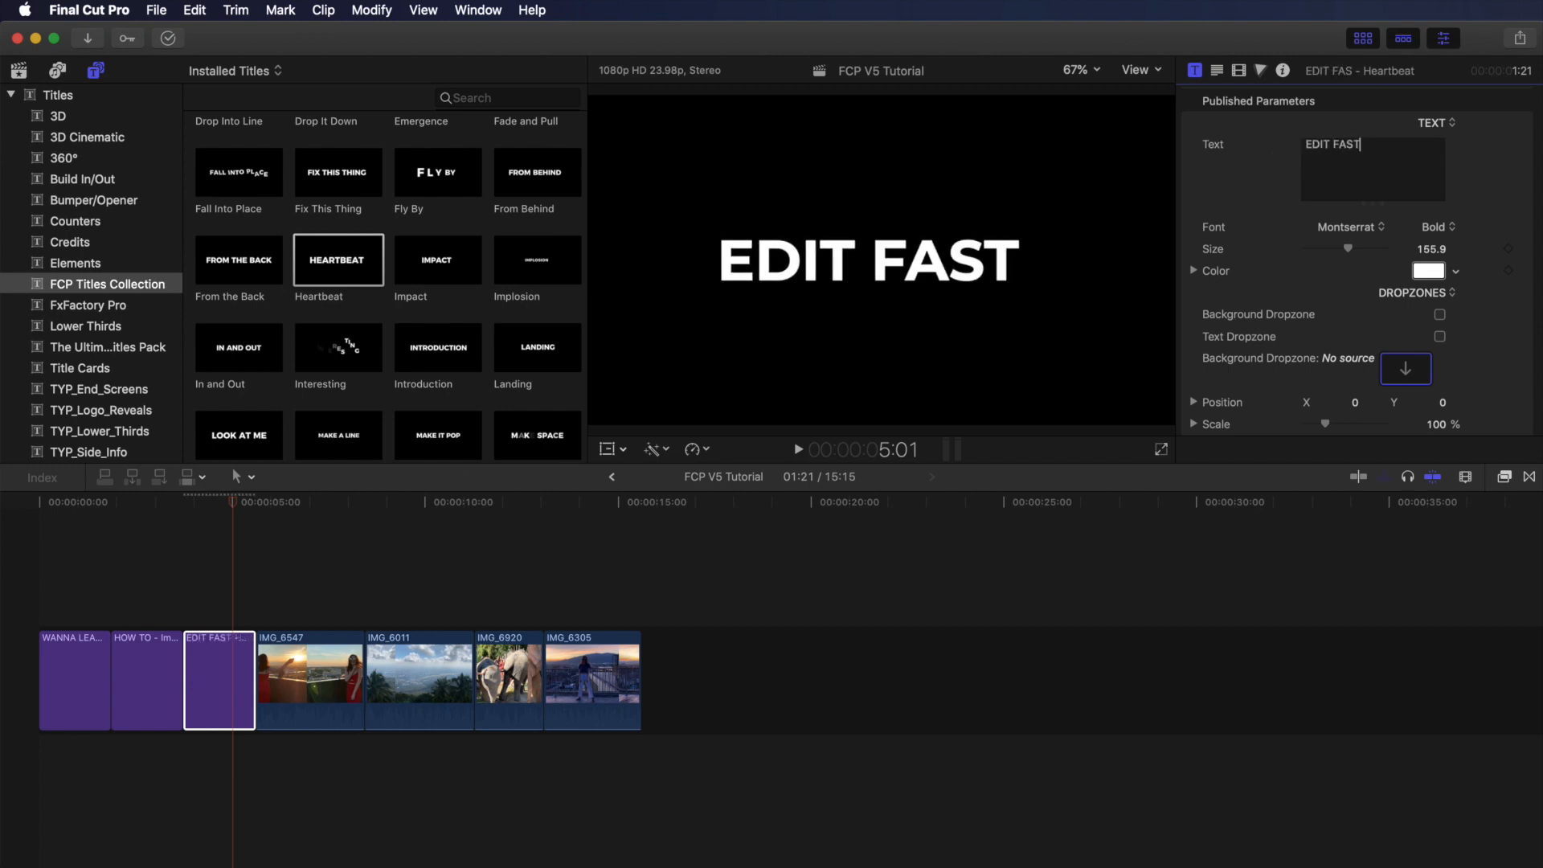
text(ER)
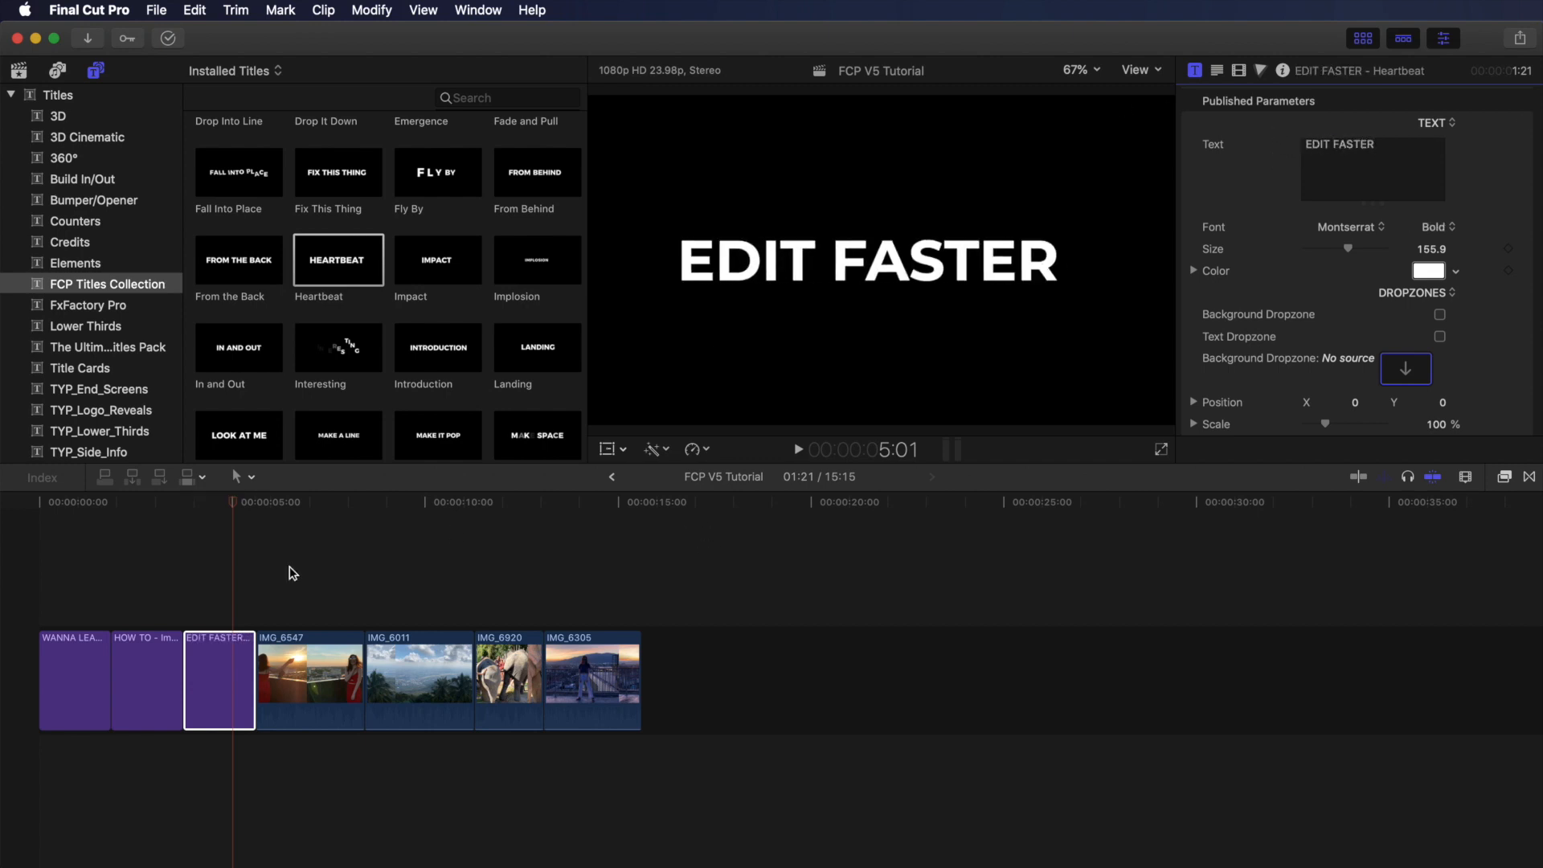
- Insert the Onto The Line title between the EDIT FASTER title and clip IMG_6547
click(184, 507)
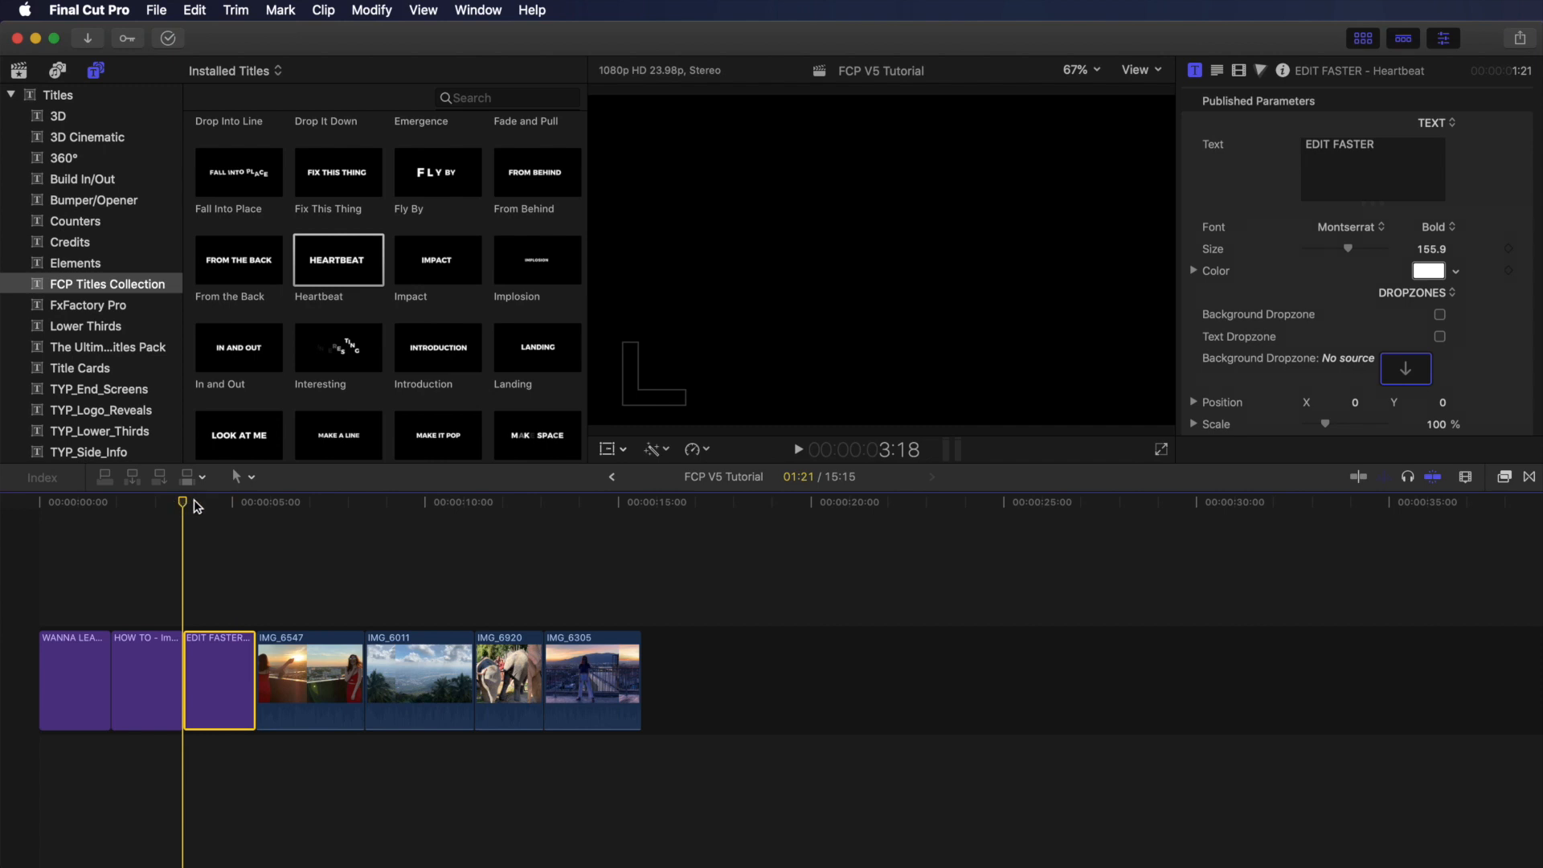
click(254, 506)
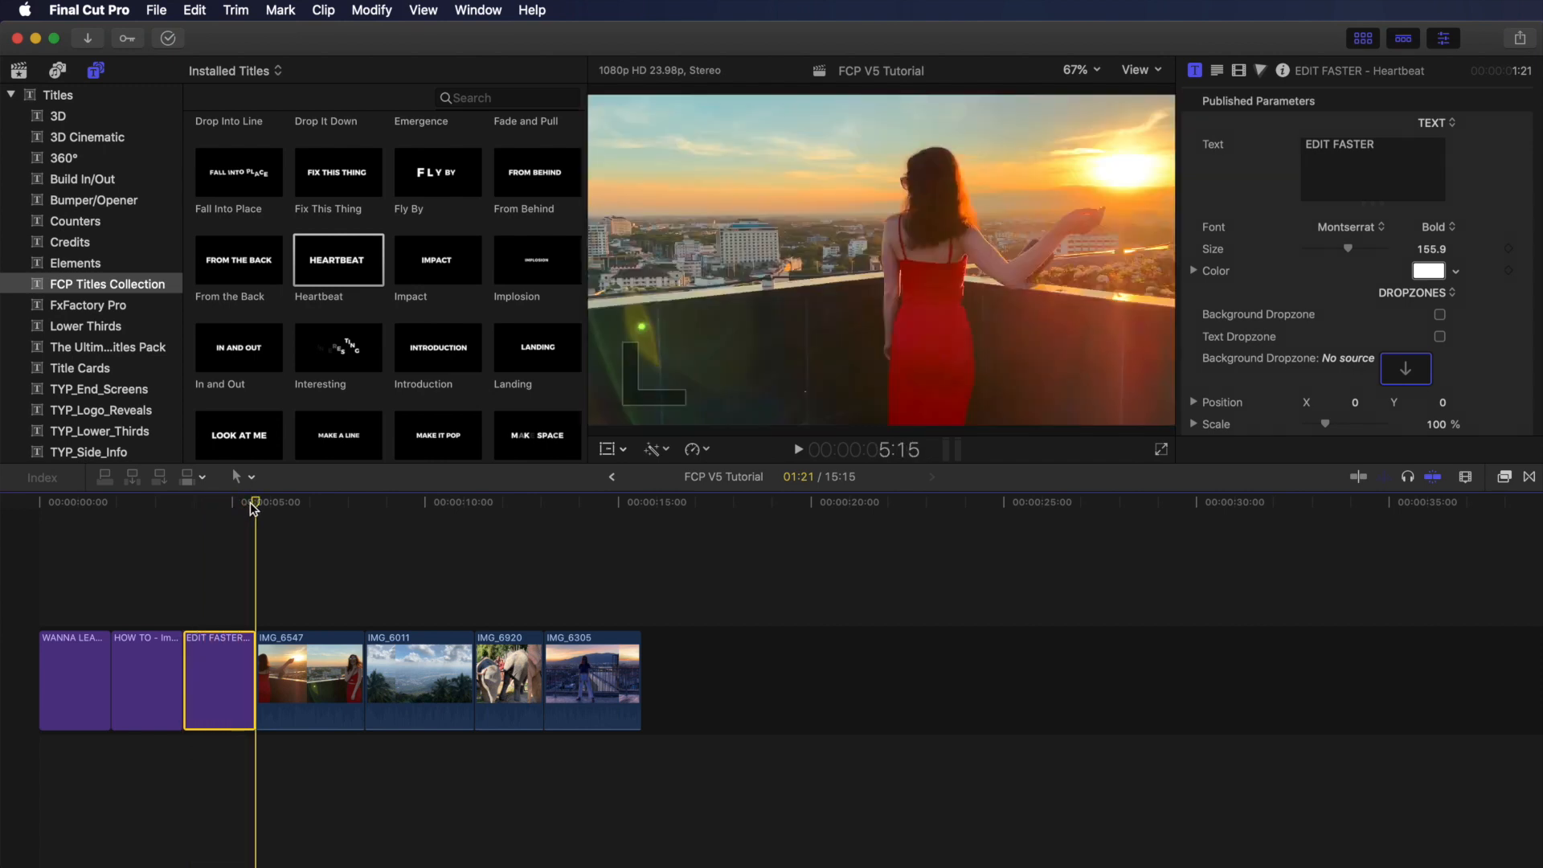
scroll(329, 266, down, 10)
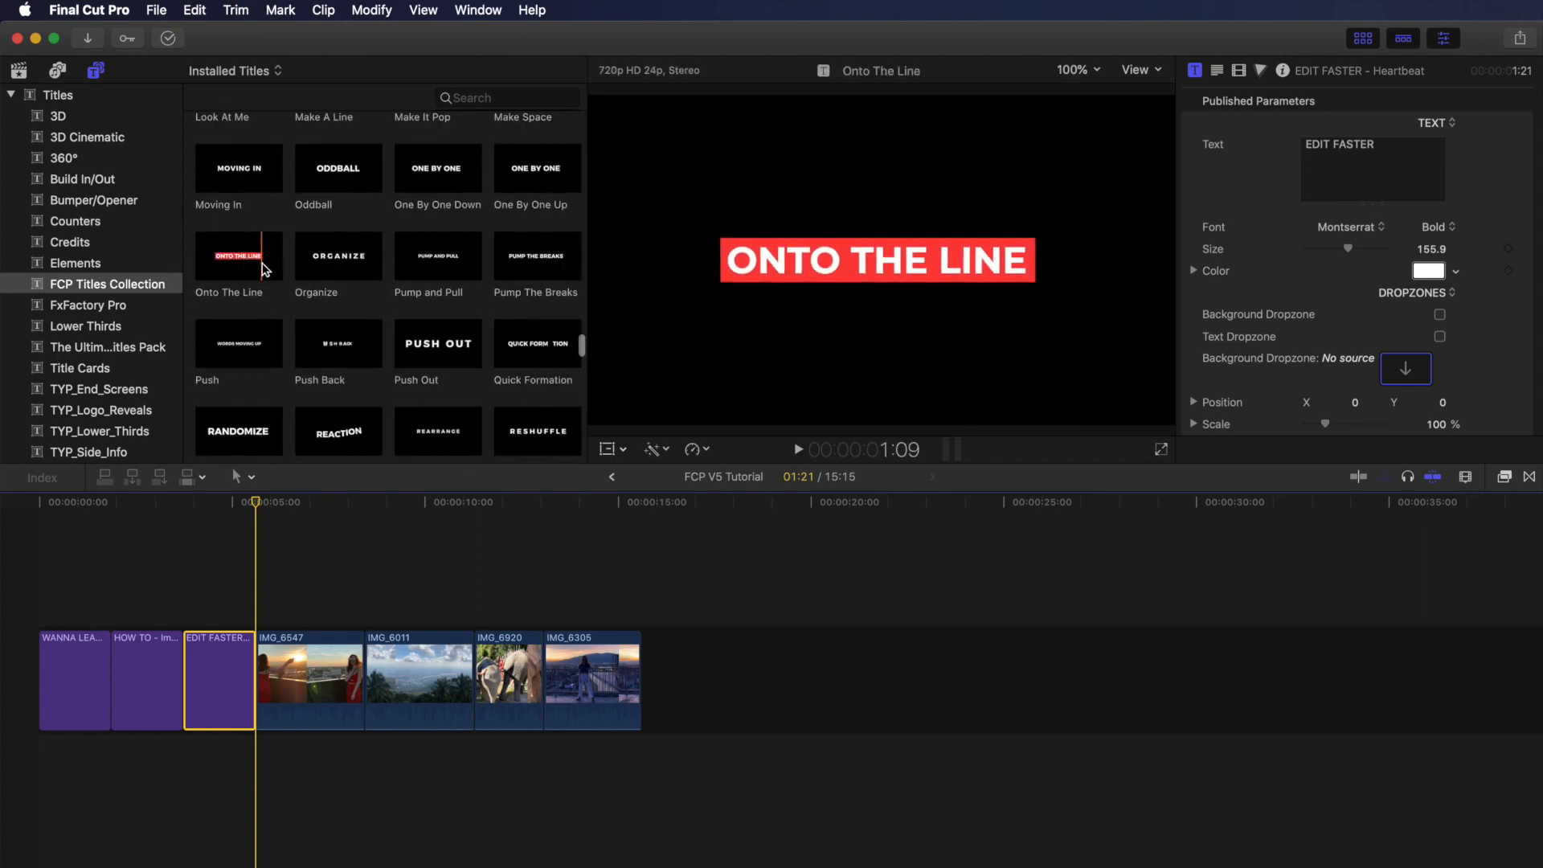
drag(256, 267, 263, 643)
- Set the Onto The Line title's text to "IN FINAL CUT PRO?" in capitals, rejecting the spelling suggestion
click(287, 505)
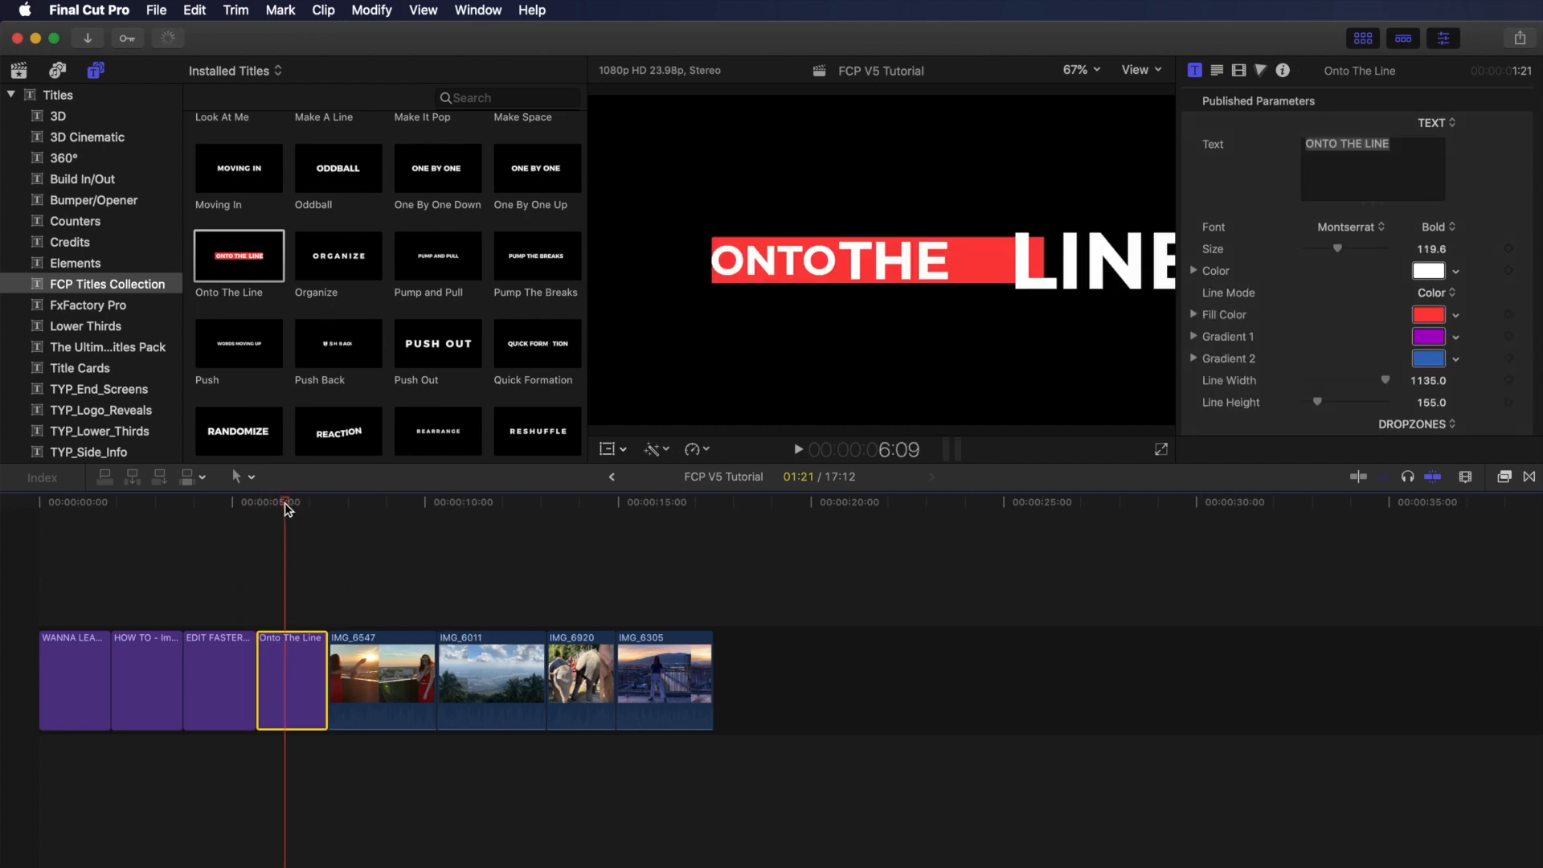
drag(287, 505, 306, 505)
click(1365, 177)
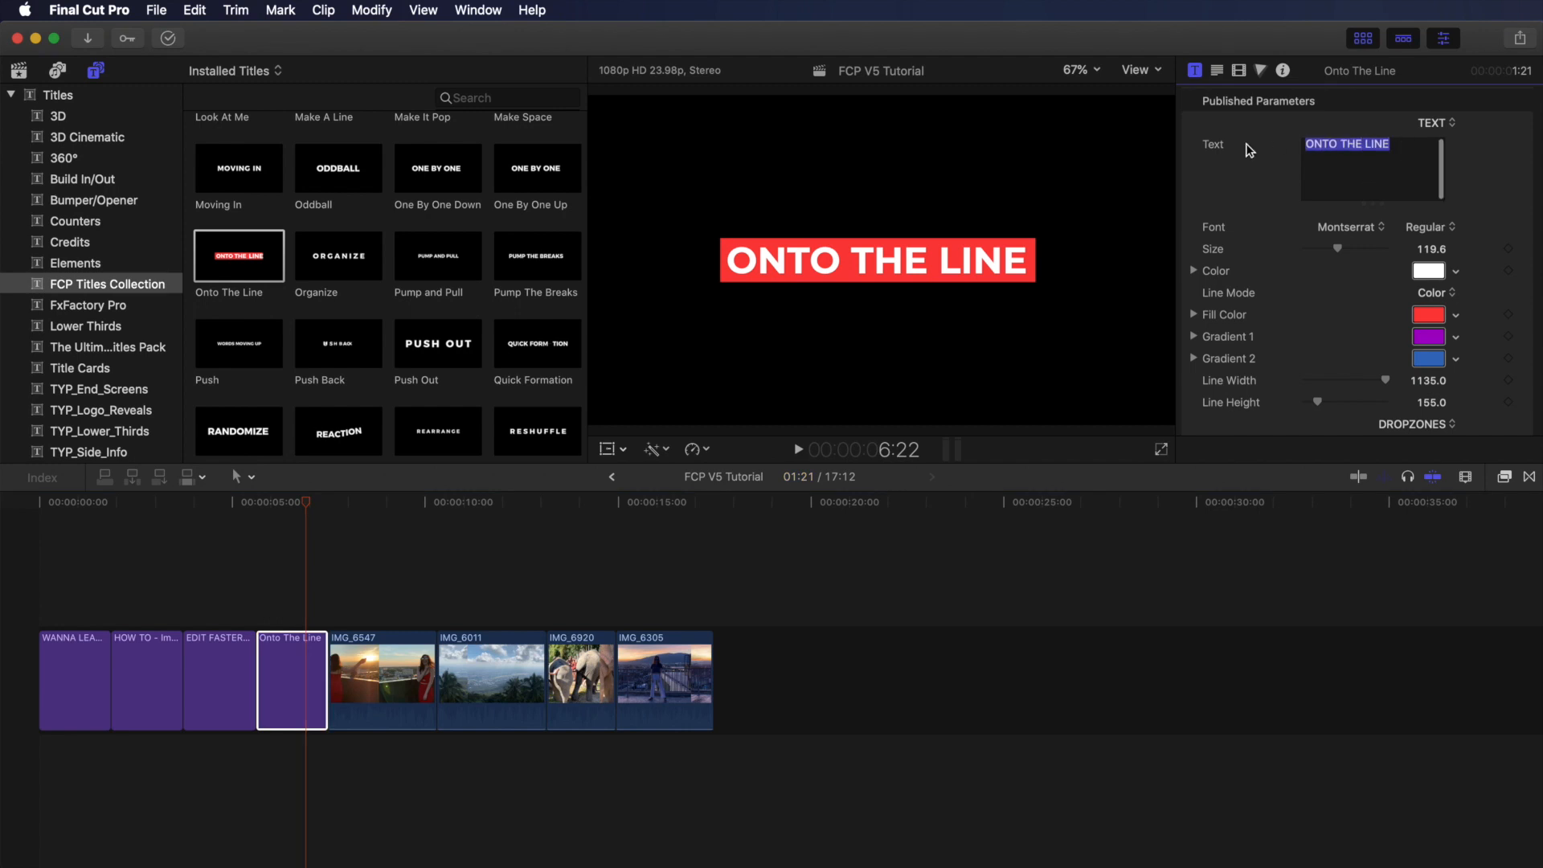
text(IN )
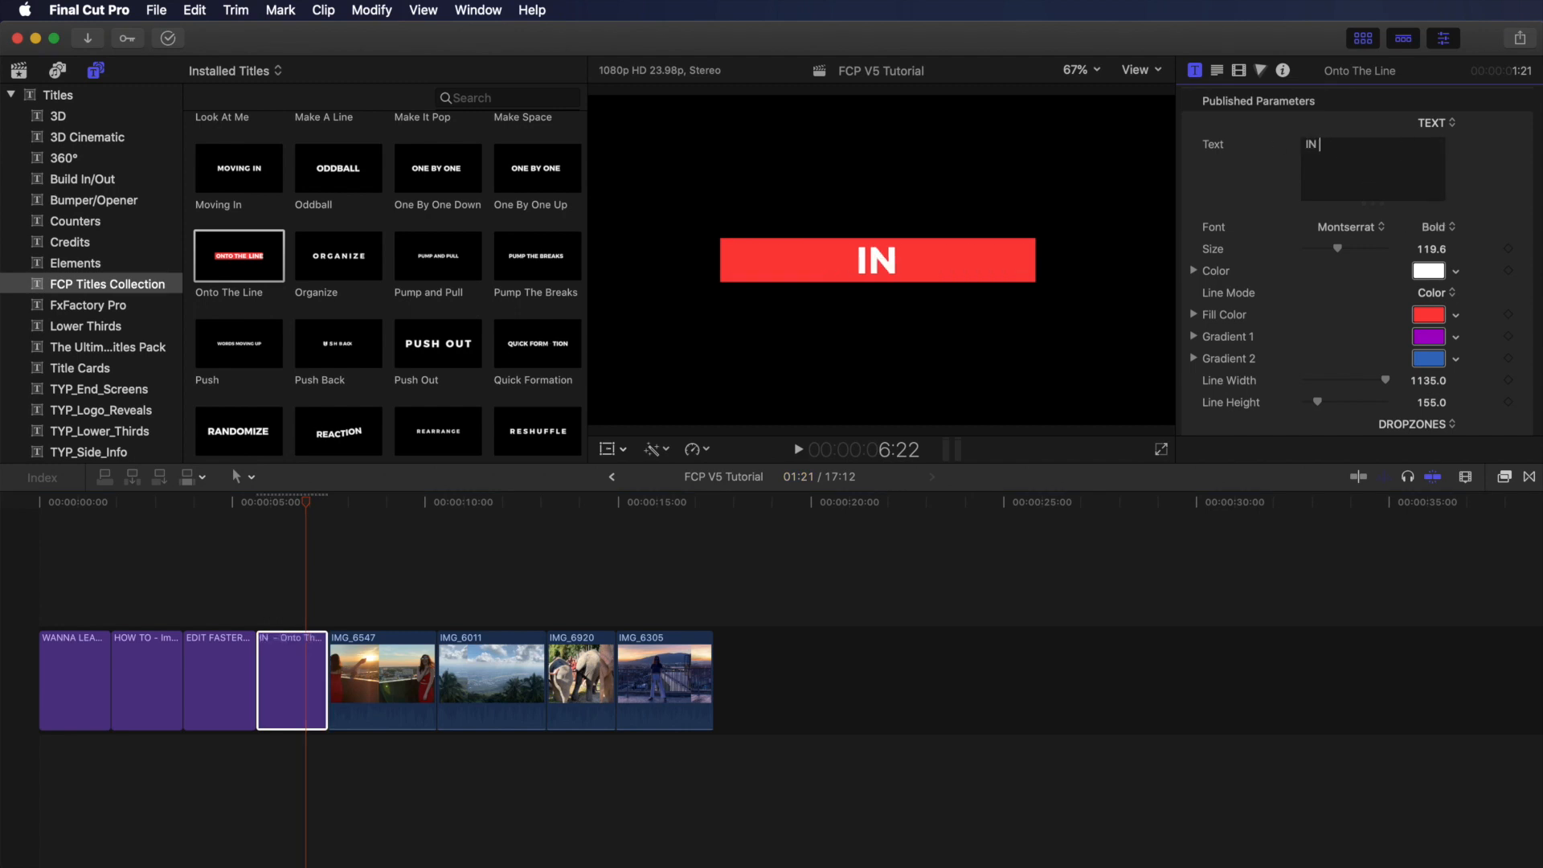
text(FINAL CUT PRO?)
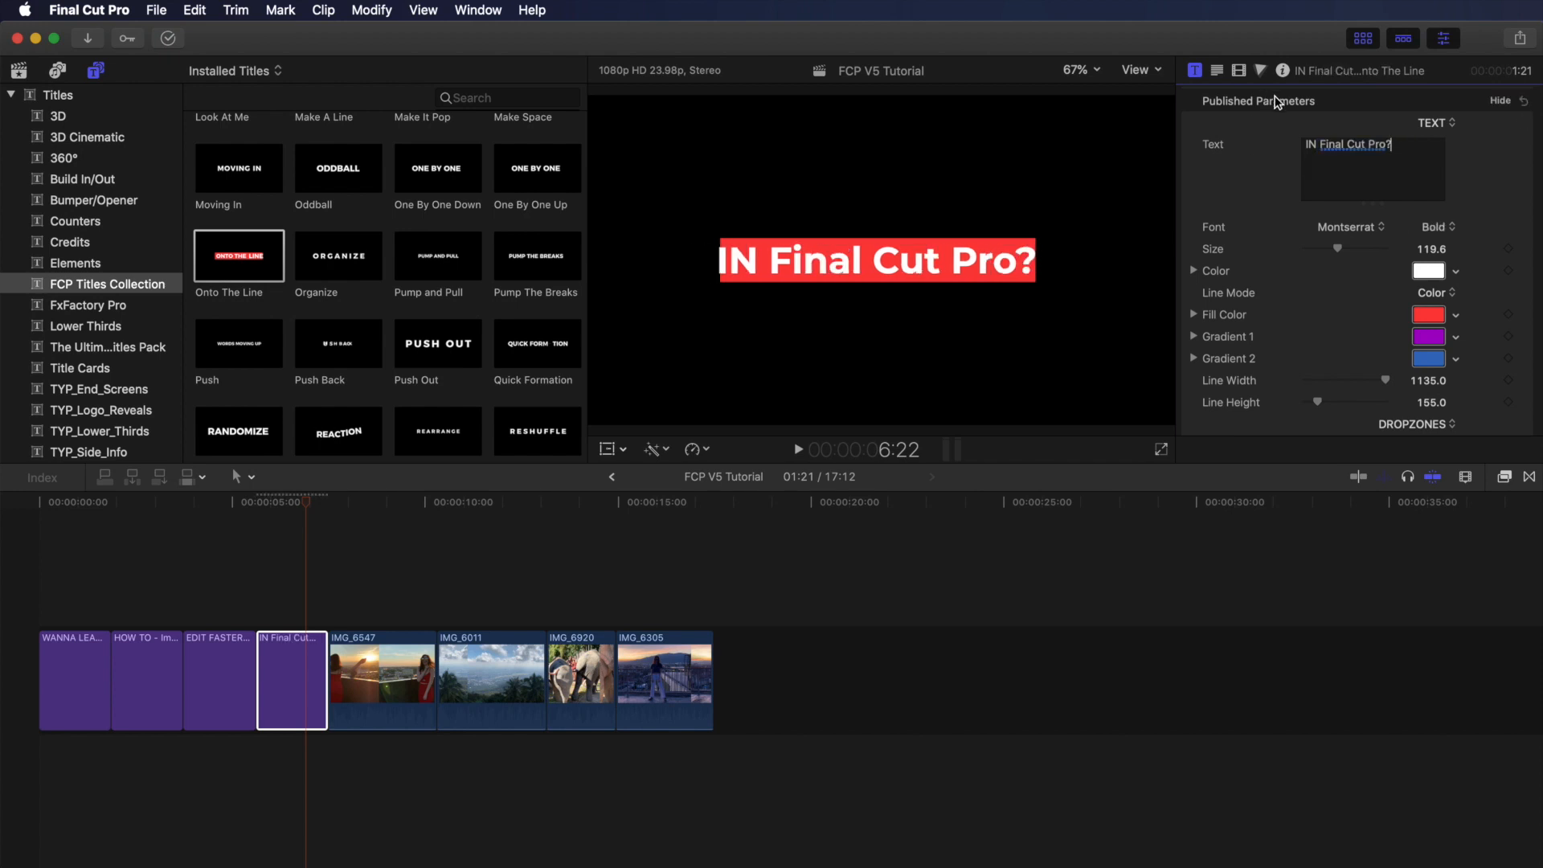
drag(1319, 145, 1393, 145)
text(FINAL CUT PRO)
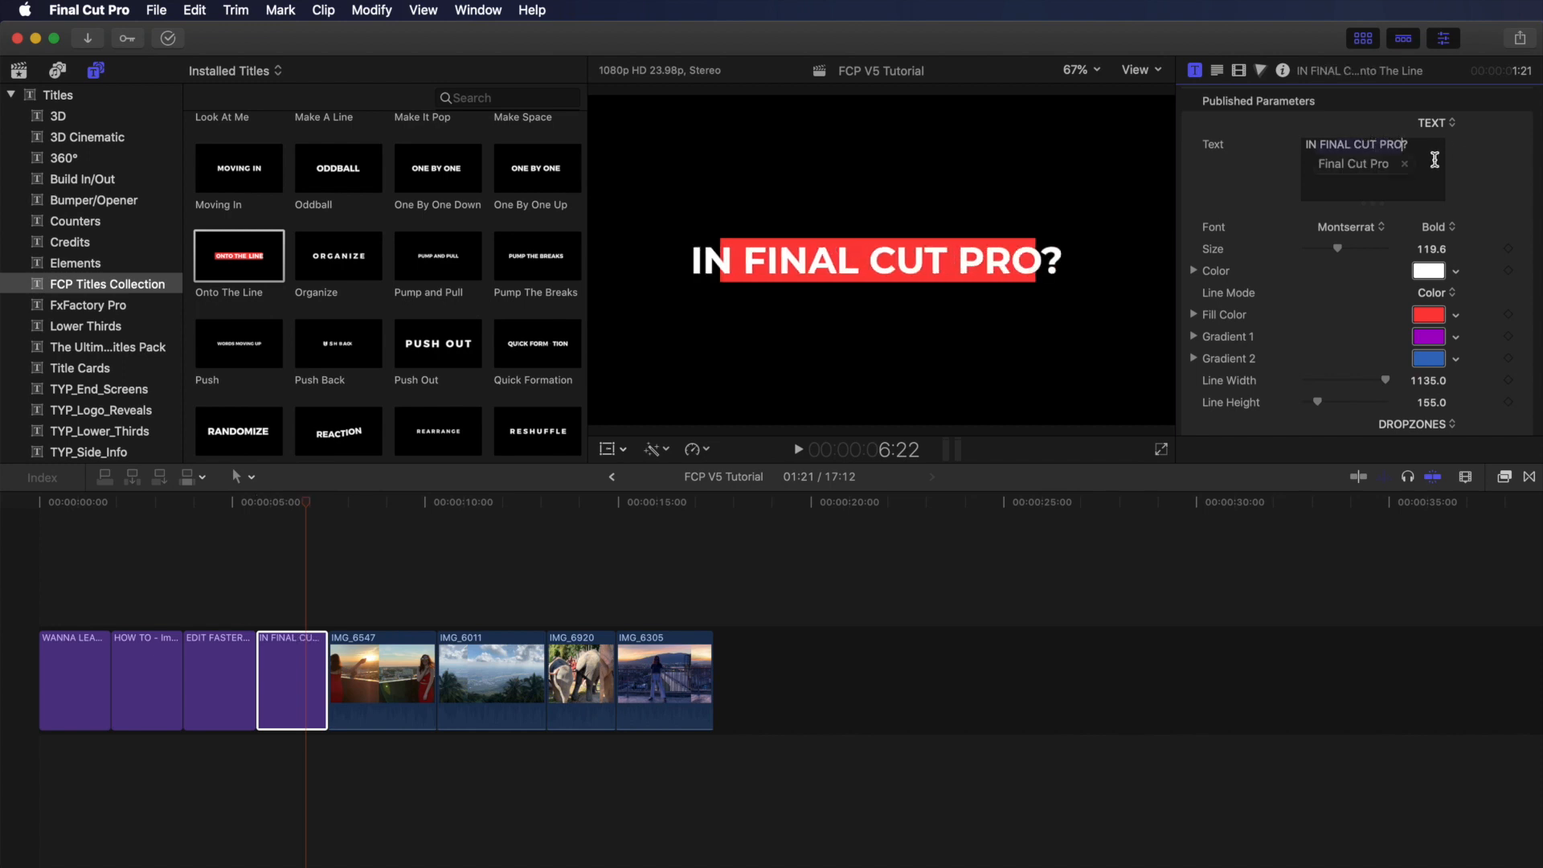
click(1407, 164)
click(1419, 146)
- Set the line width of the IN FINAL CUT PRO? title to 1400
scroll(1286, 276, down, 1)
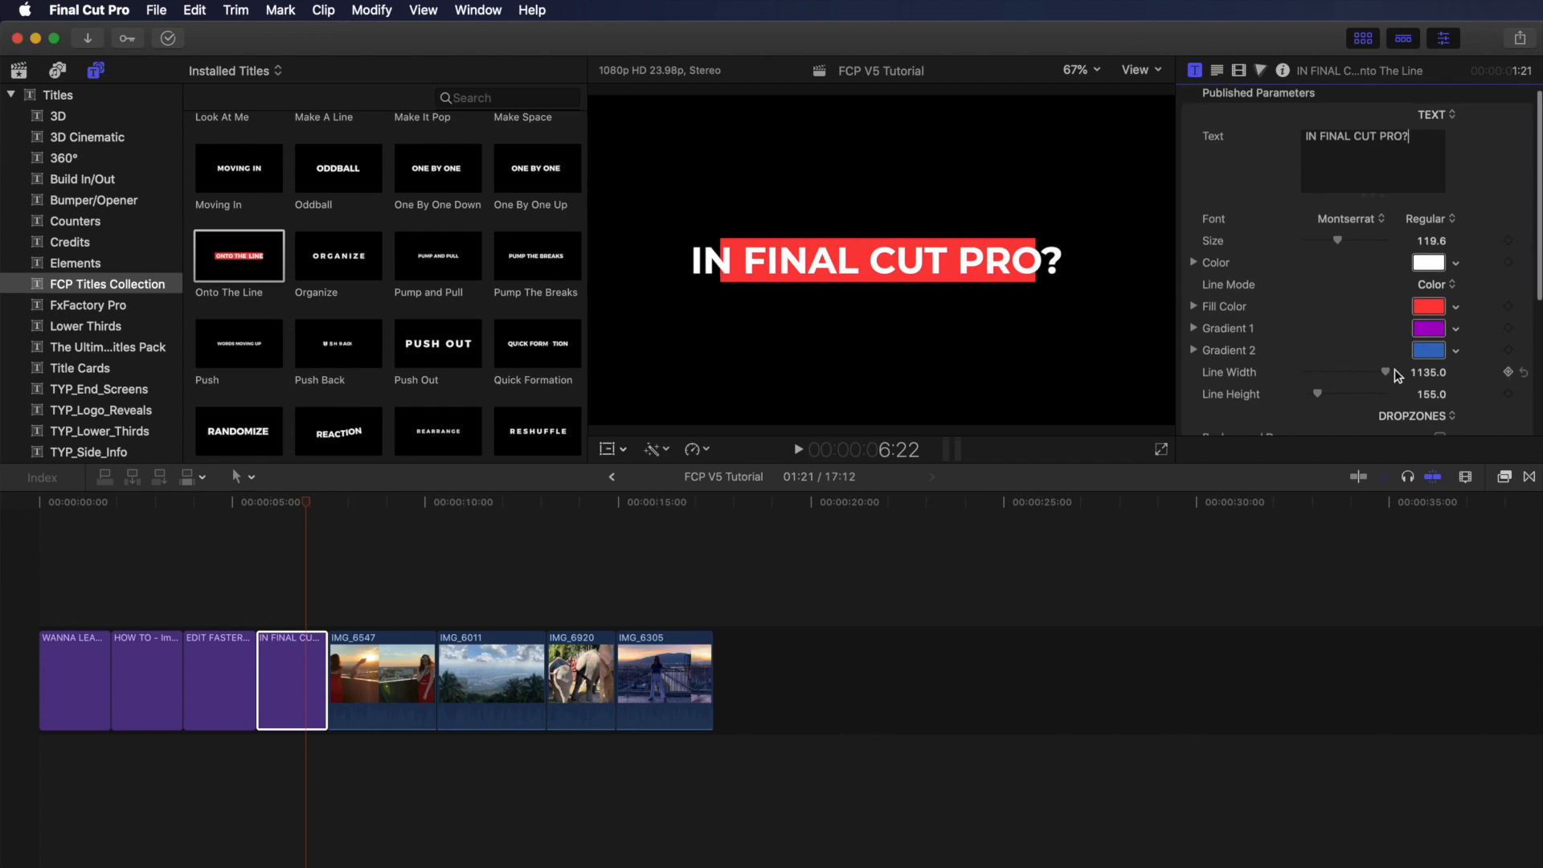
click(1431, 372)
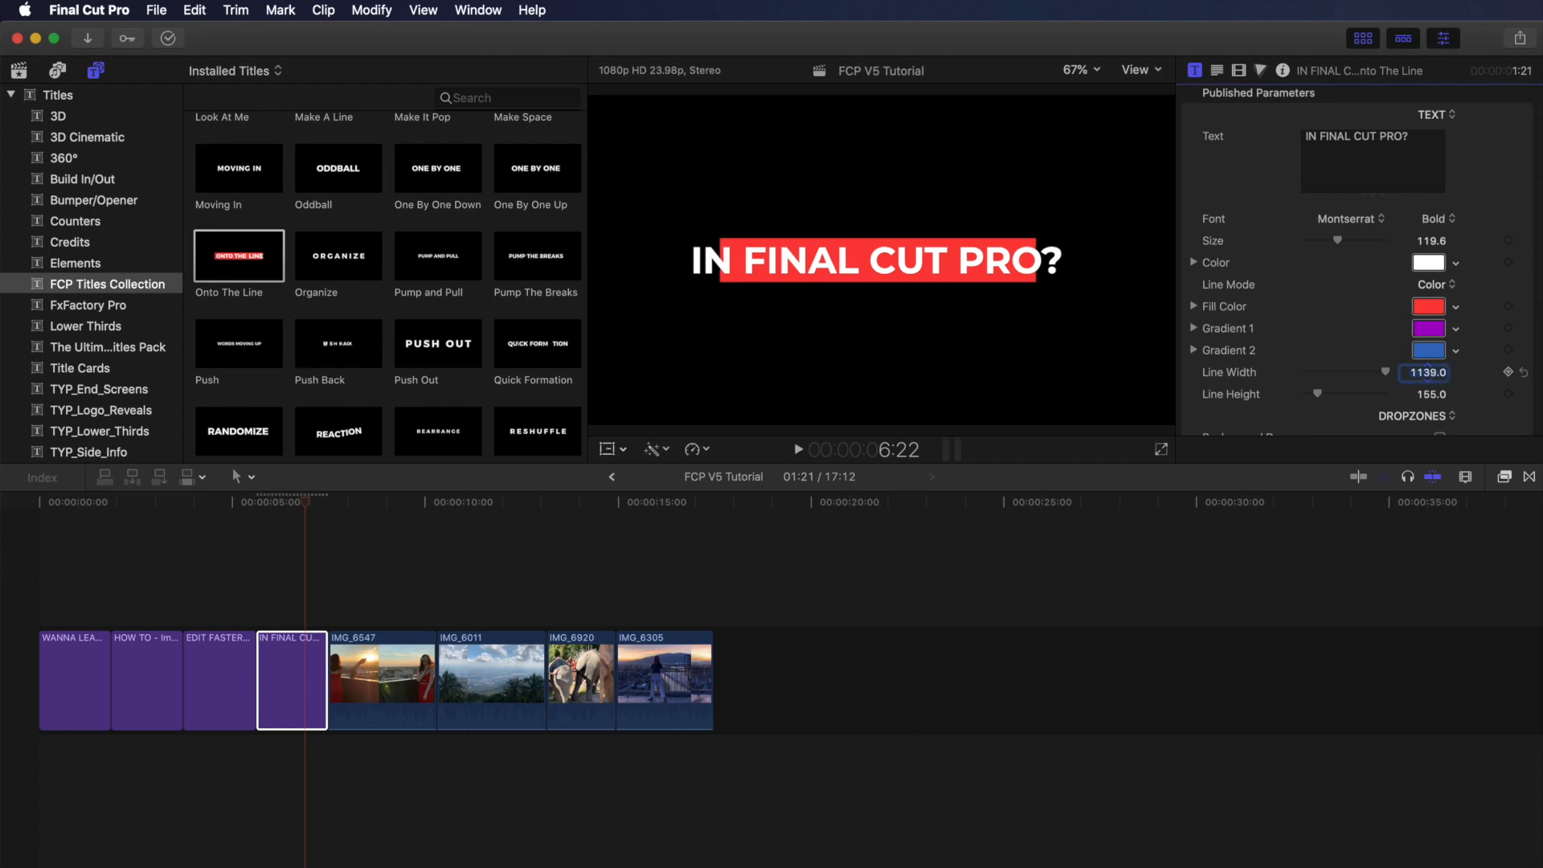
mouse_move(1430, 372)
mouse_down()
mouse_move(1479, 373)
mouse_move(1433, 372)
mouse_up()
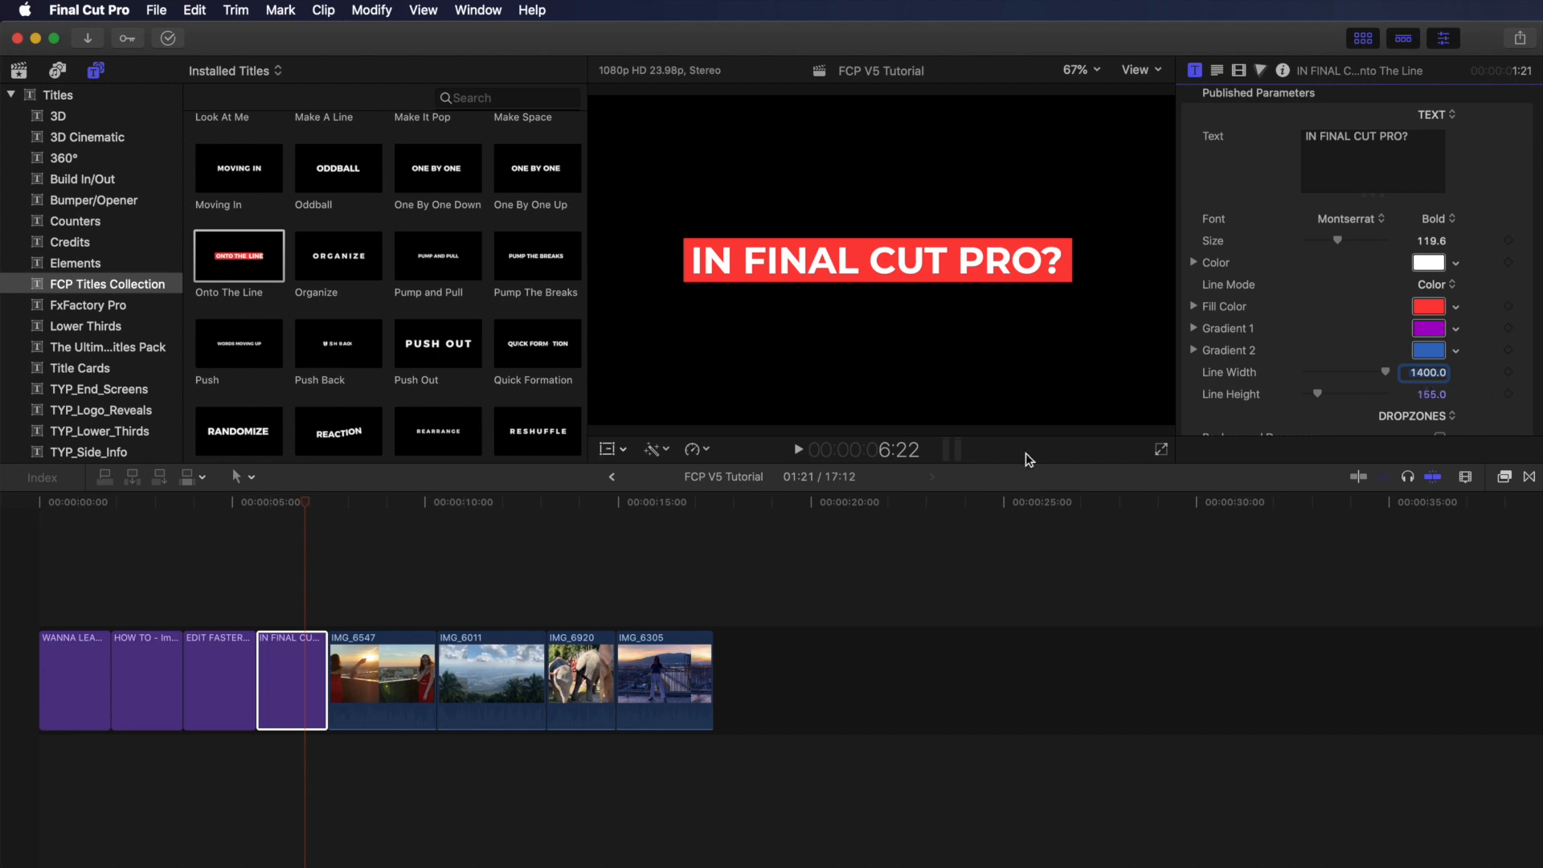
- Play the sequence of four titles from the start of the timeline
drag(305, 511, 38, 508)
key(space)
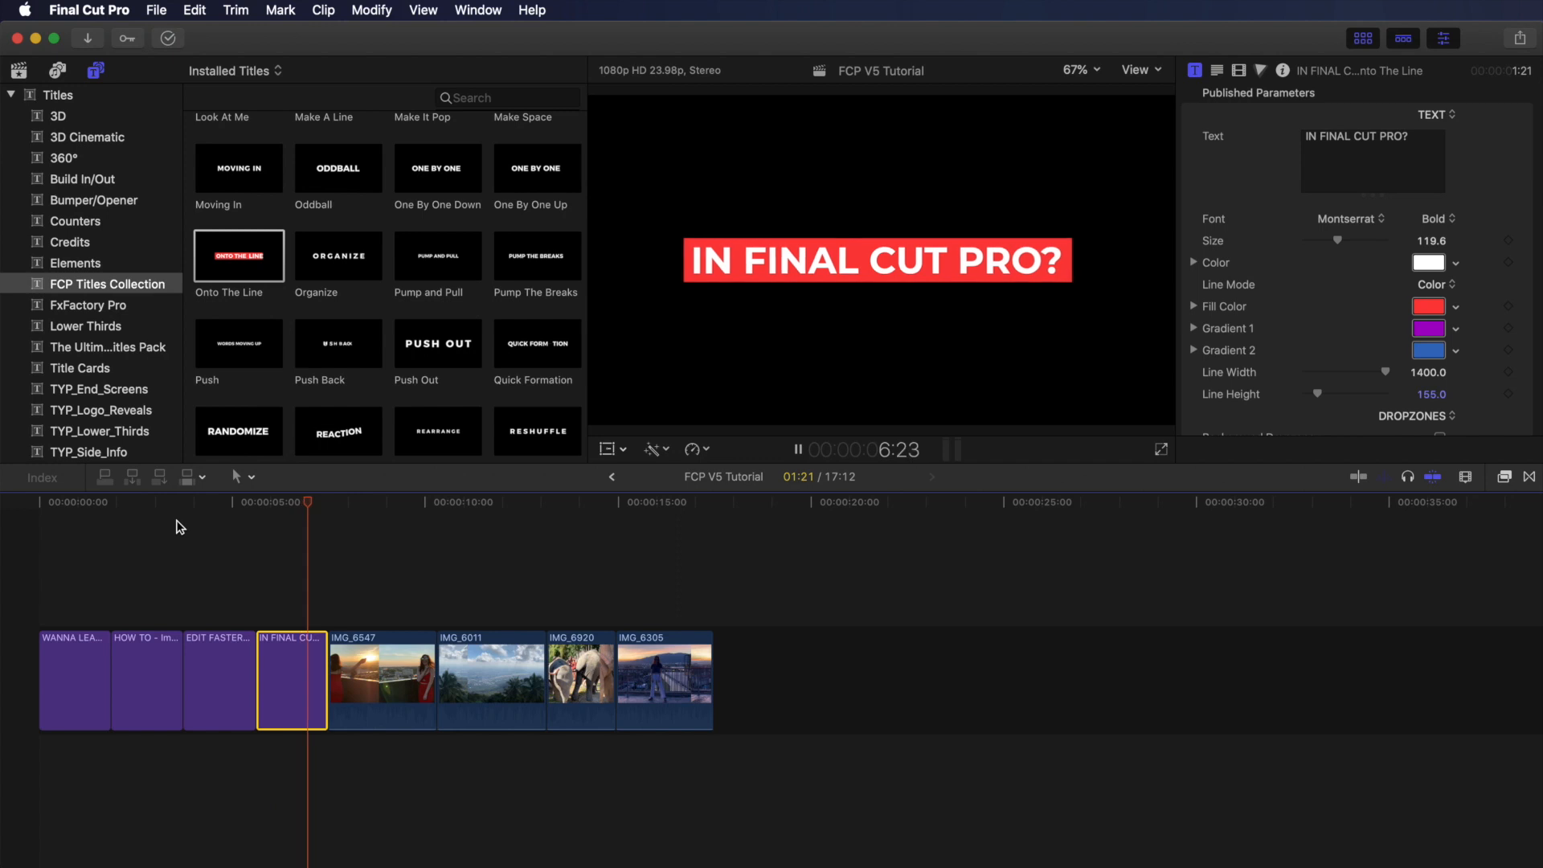
- Turn the WANNA LEARN title into a compound clip named FCP V5 Tutorial Clip in the Tutorial event
key(space)
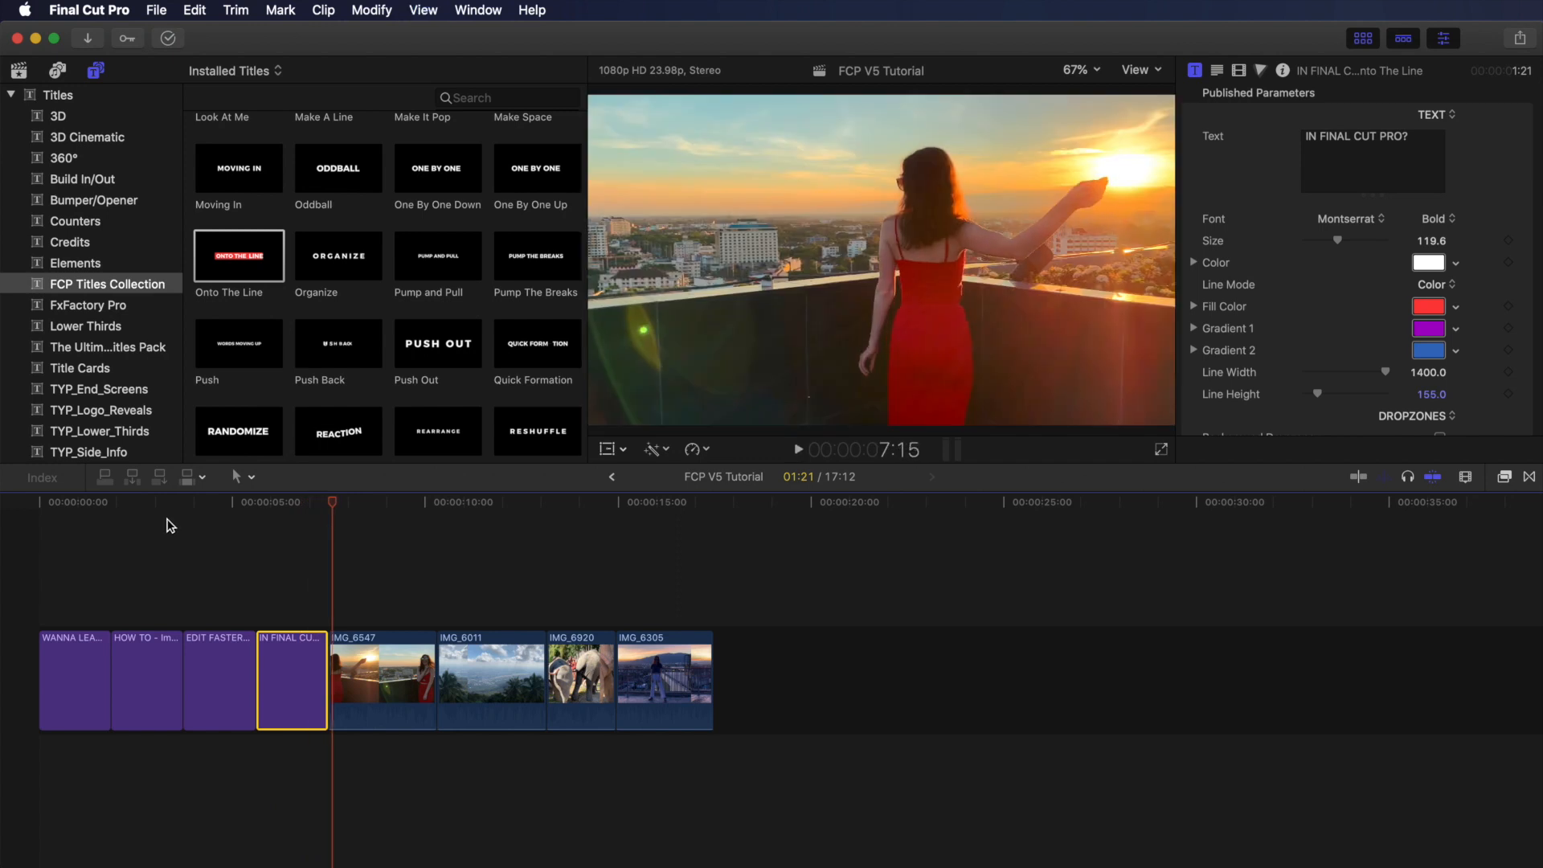
key(Home)
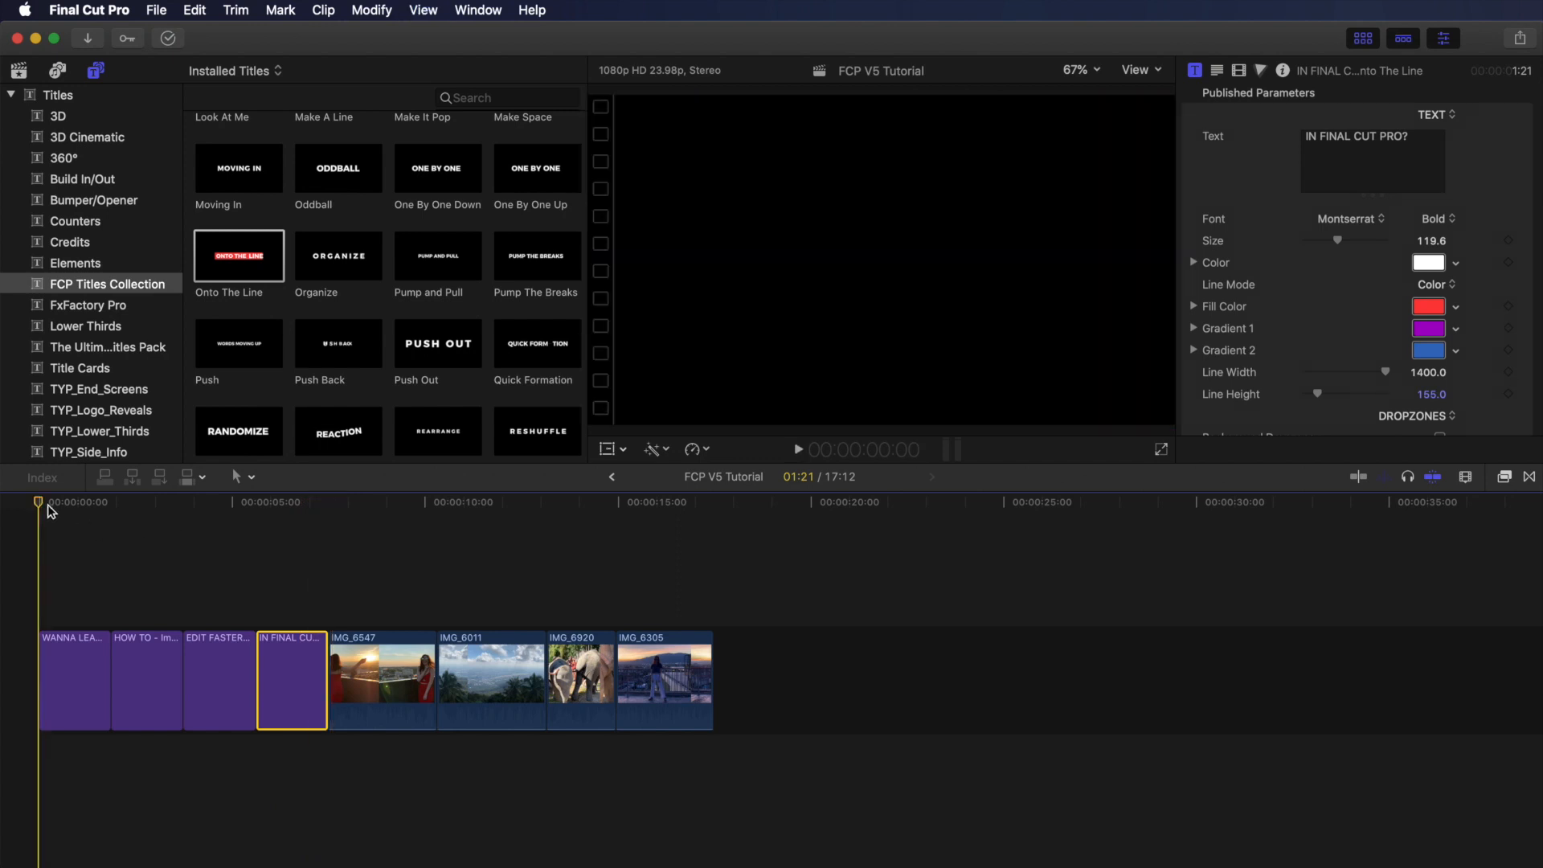
drag(42, 505, 70, 506)
click(78, 689)
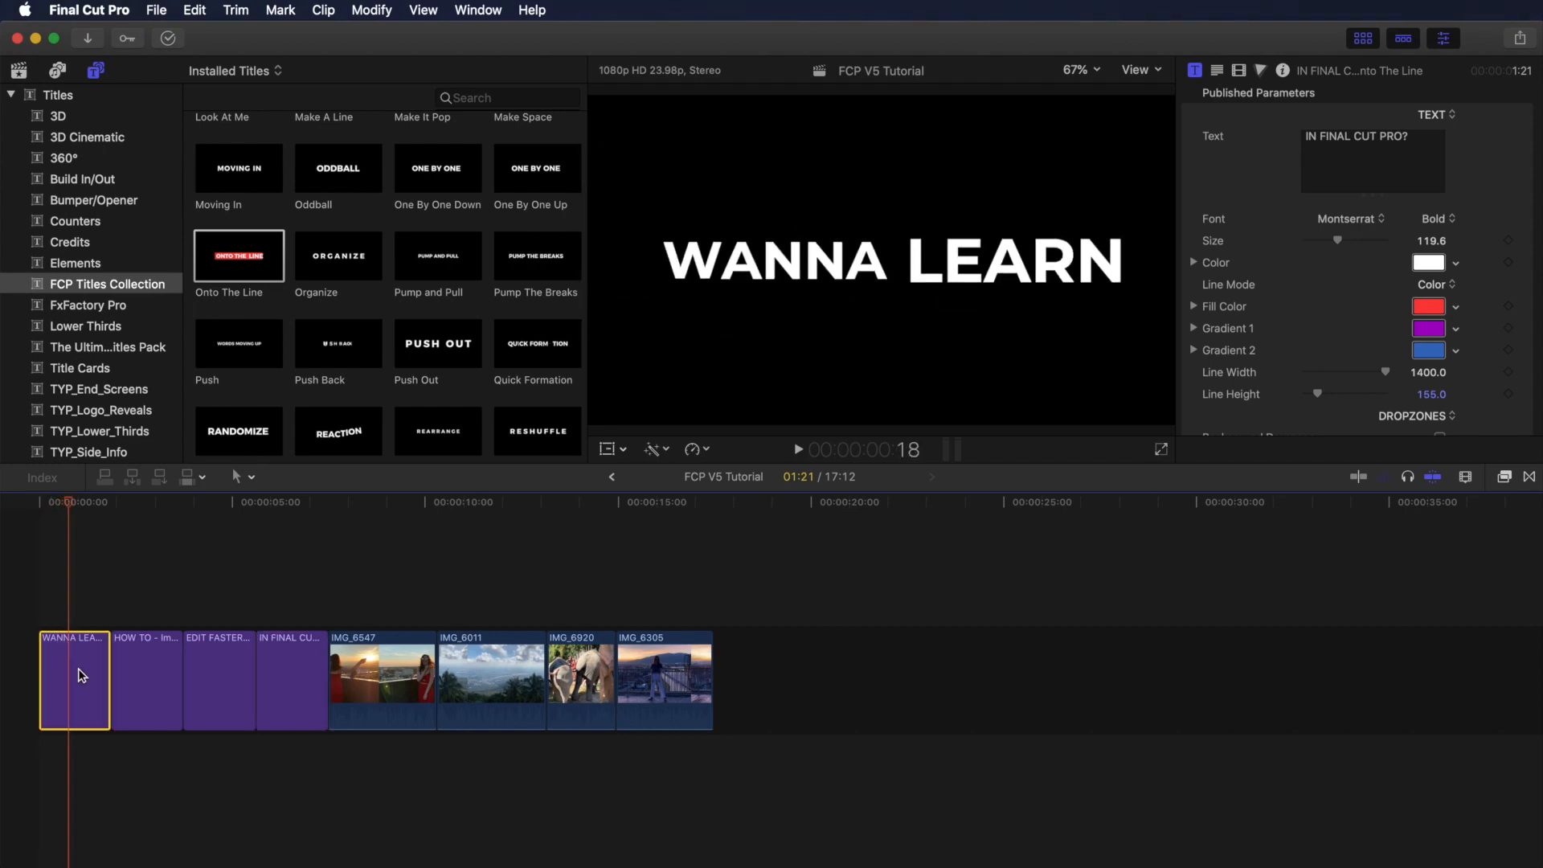
right_click(83, 672)
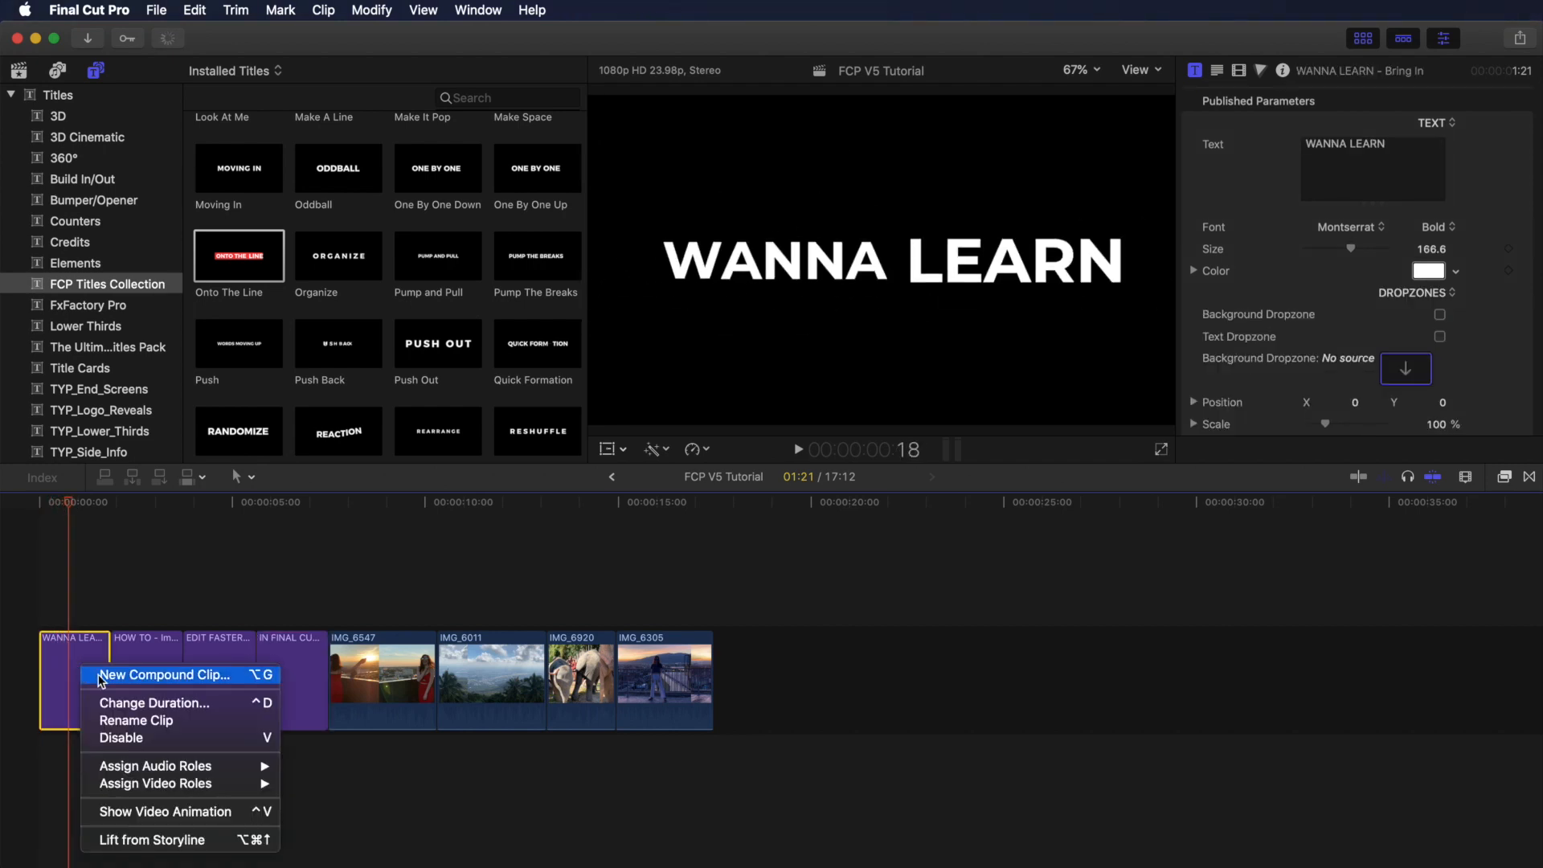
click(101, 679)
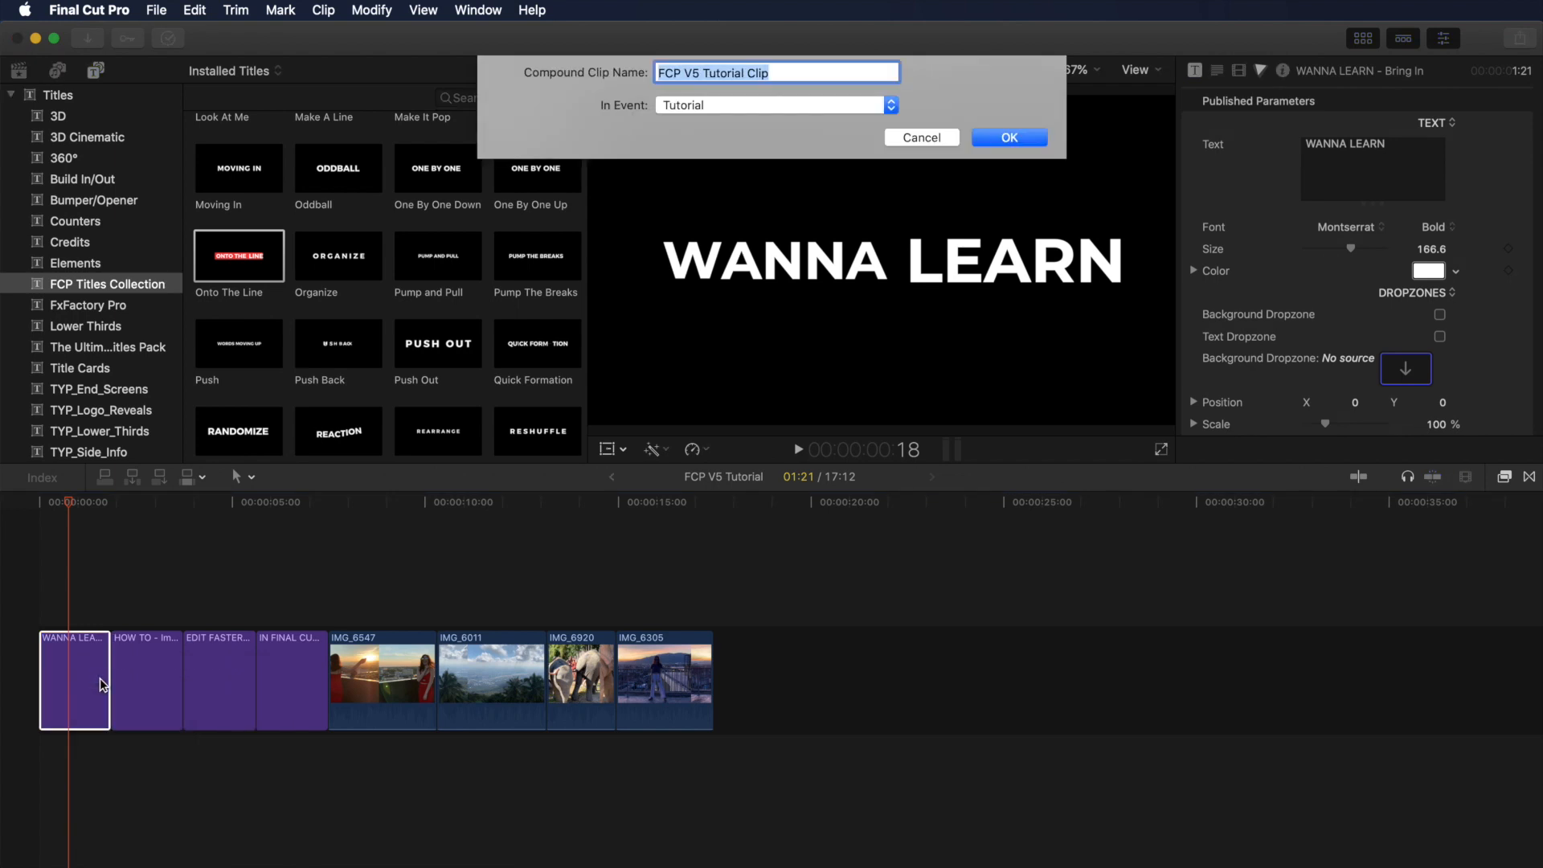
click(1008, 138)
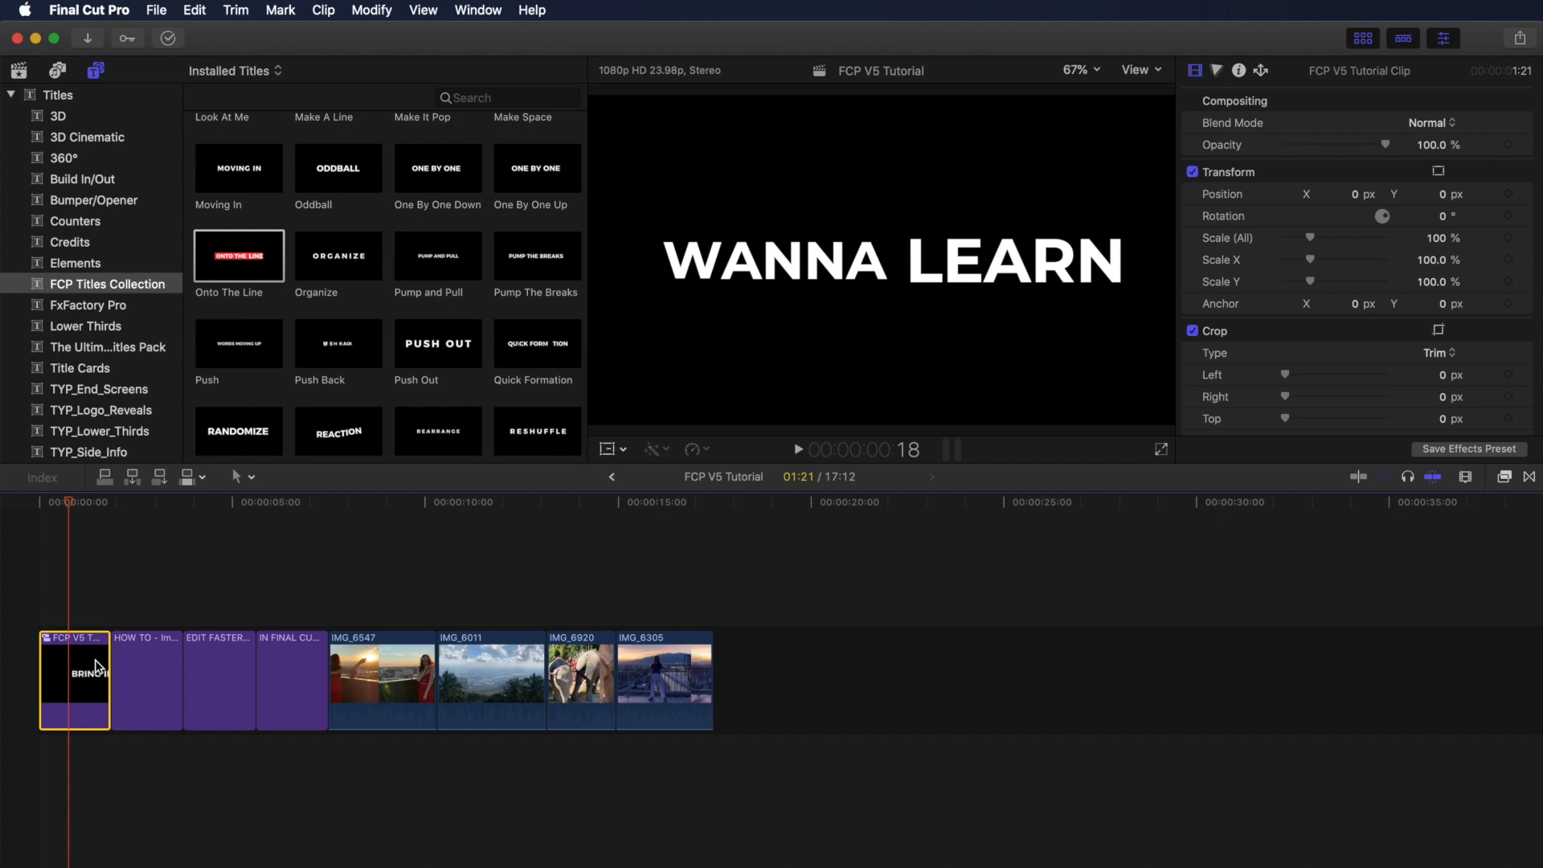
- Trim 11 frames off the start of the WANNA LEARN compound clip so the text animation begins sooner
drag(69, 508, 89, 513)
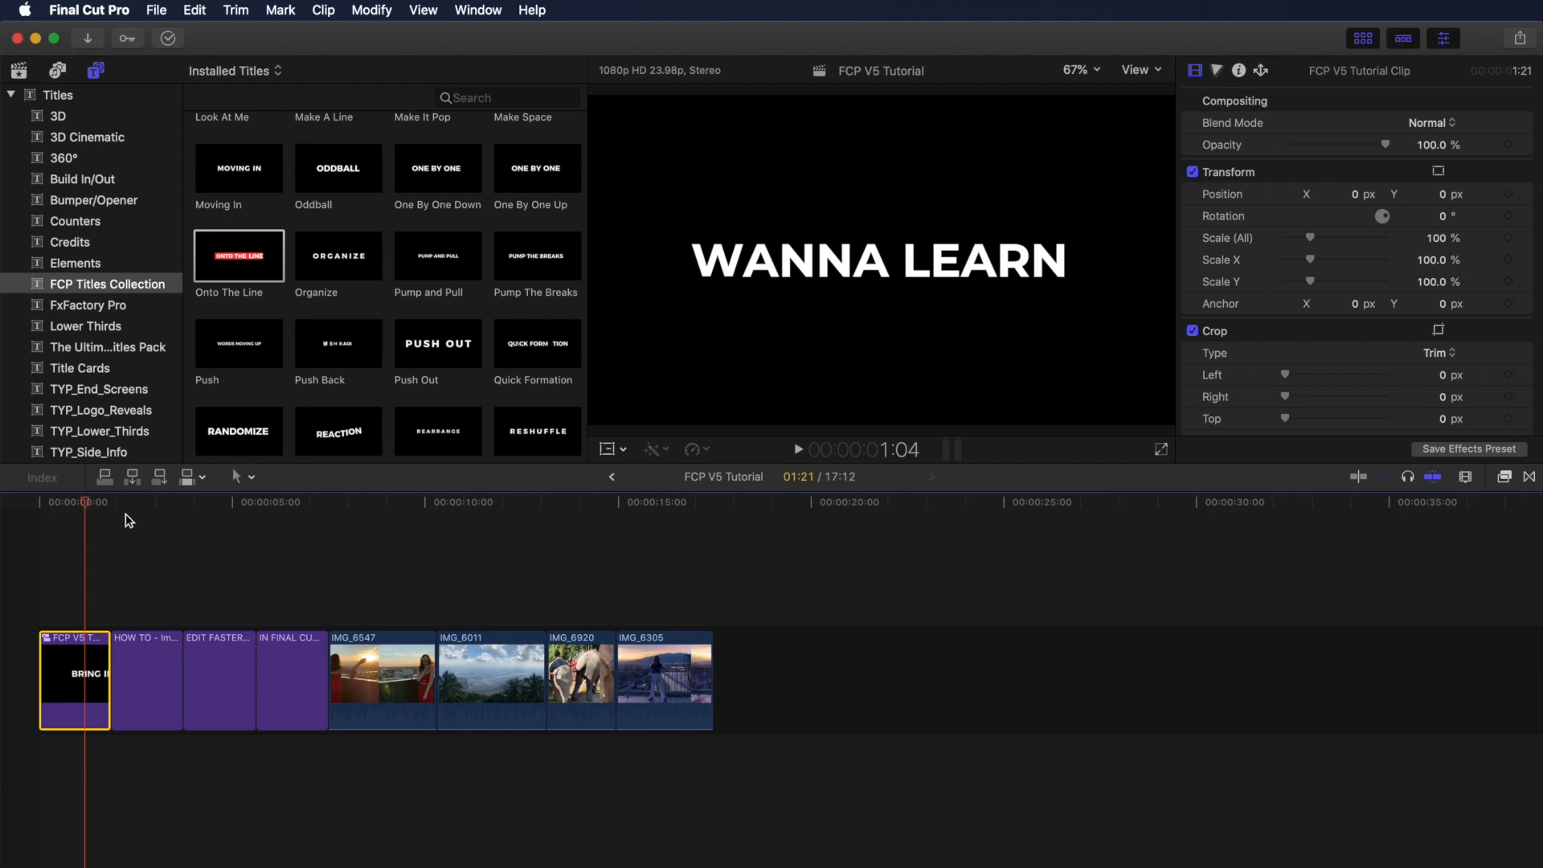
drag(78, 499, 50, 517)
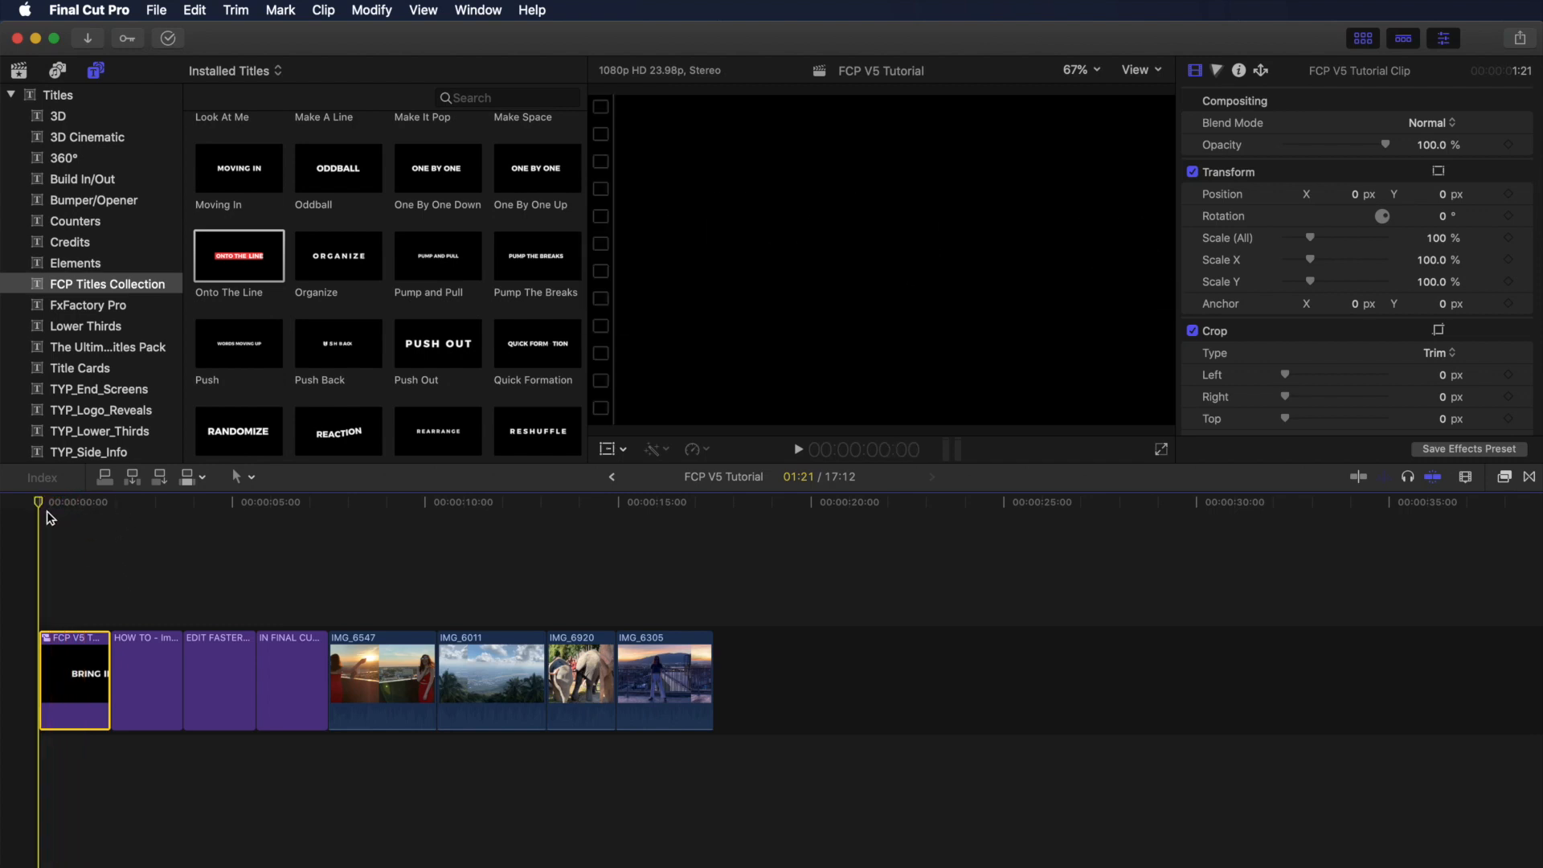
key(space)
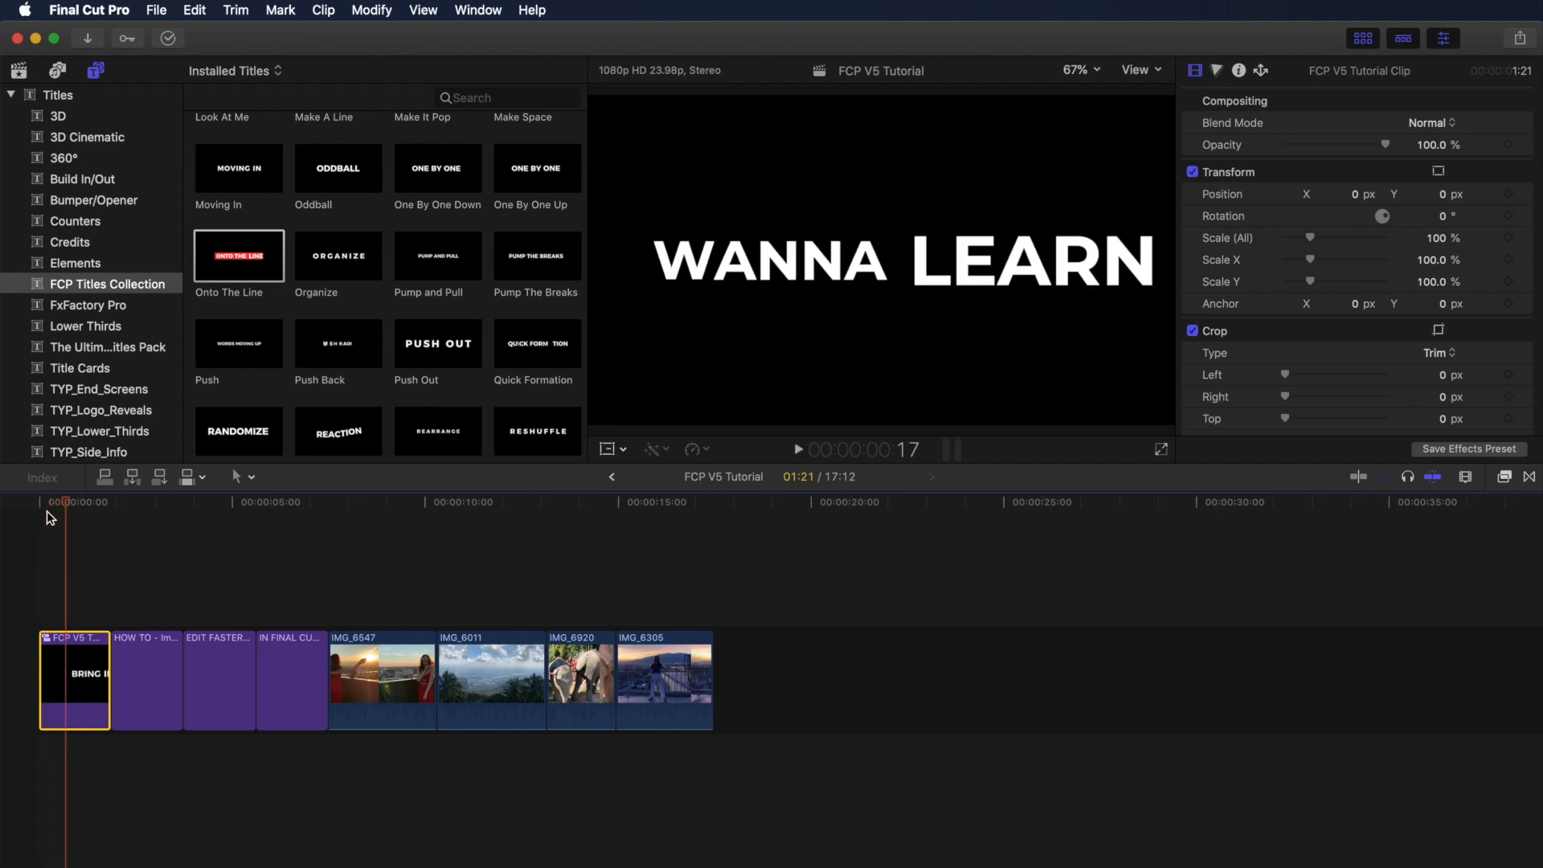
key(Left)
key(Left)
key(Left)
key(Left)
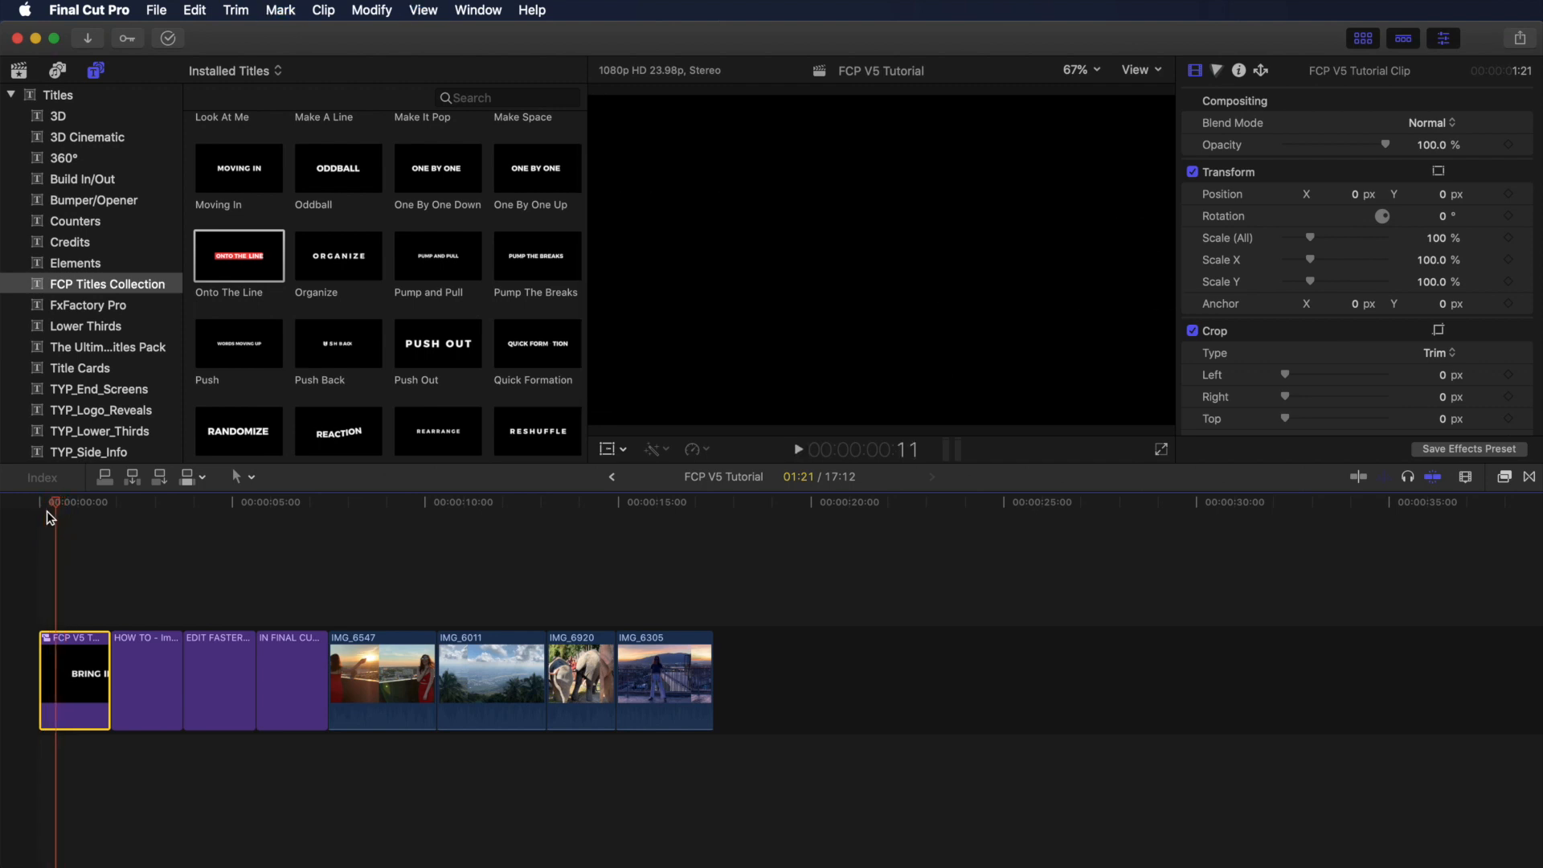
drag(40, 659, 60, 660)
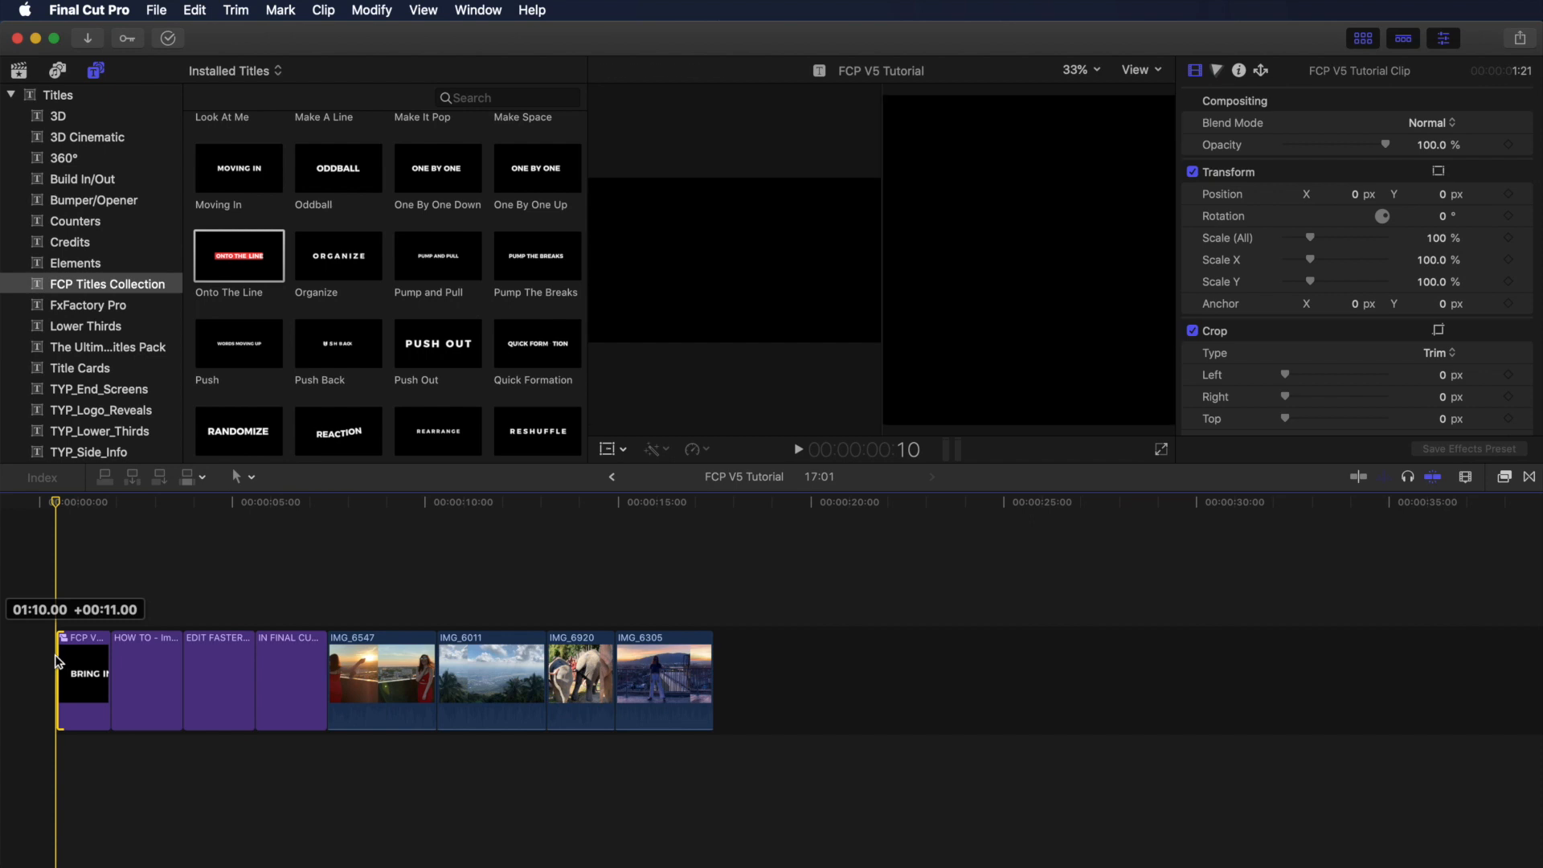
- Trim the end of the WANNA LEARN compound clip to a duration of 19 frames
key(space)
key(space)
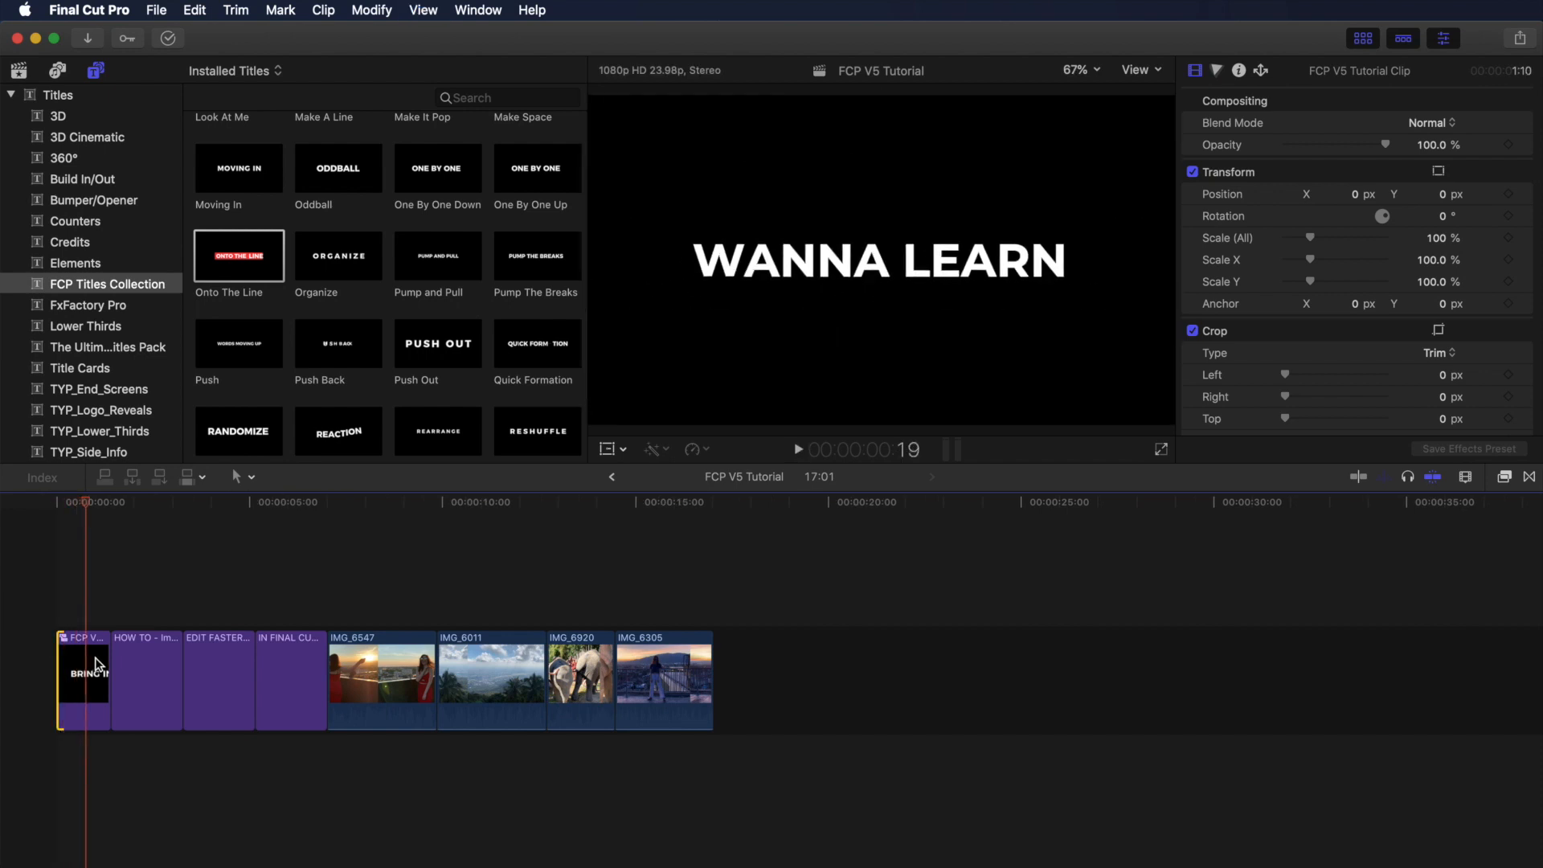
drag(105, 657, 85, 658)
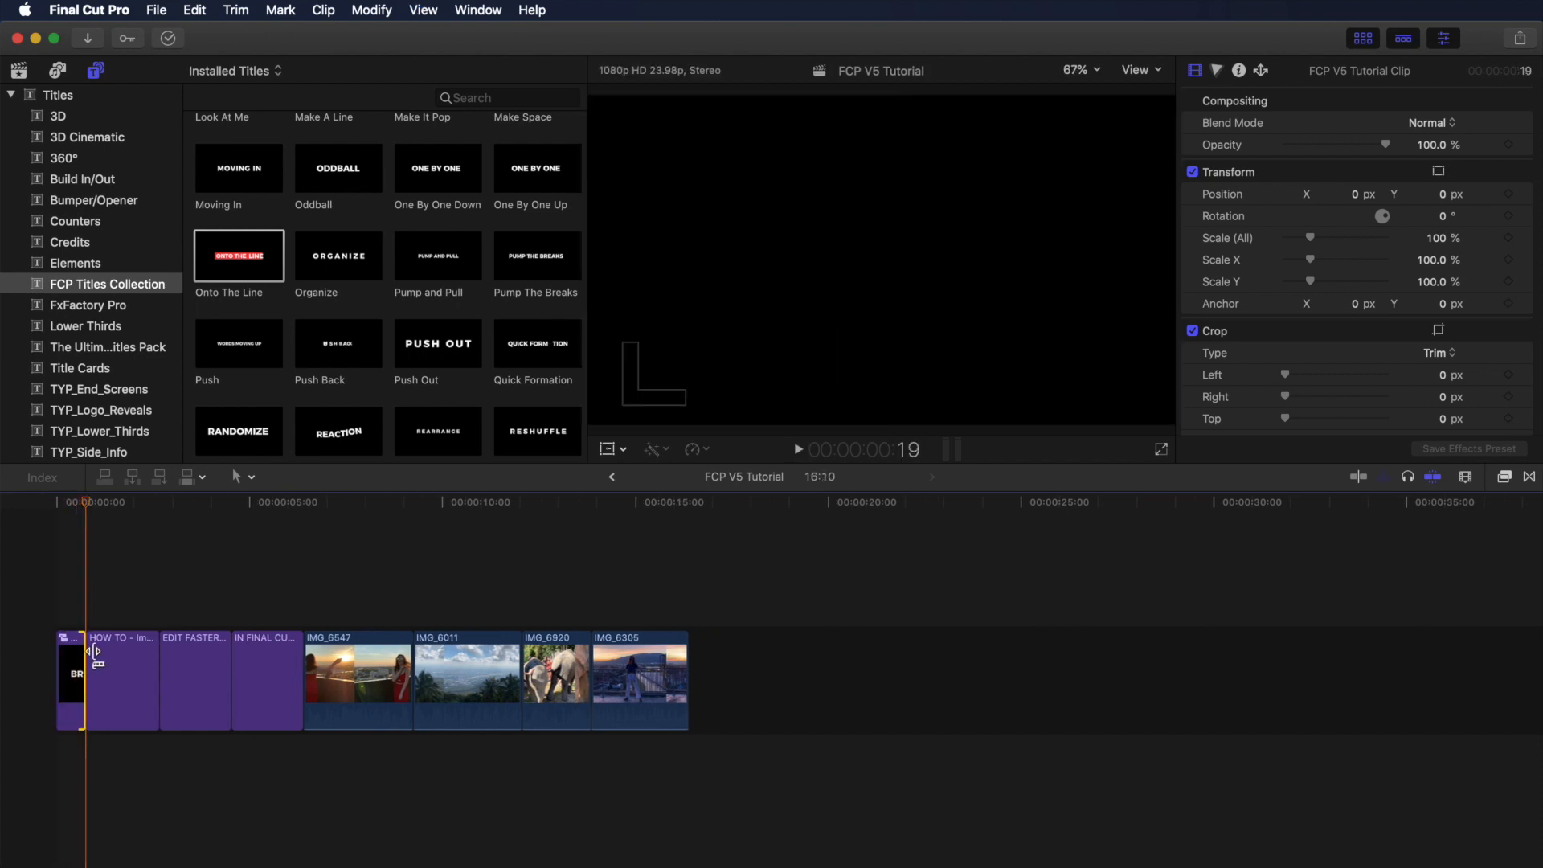
- Try to trim the HOW TO title to 14 frames without making it a compound clip, and undo the trims
drag(85, 505, 121, 508)
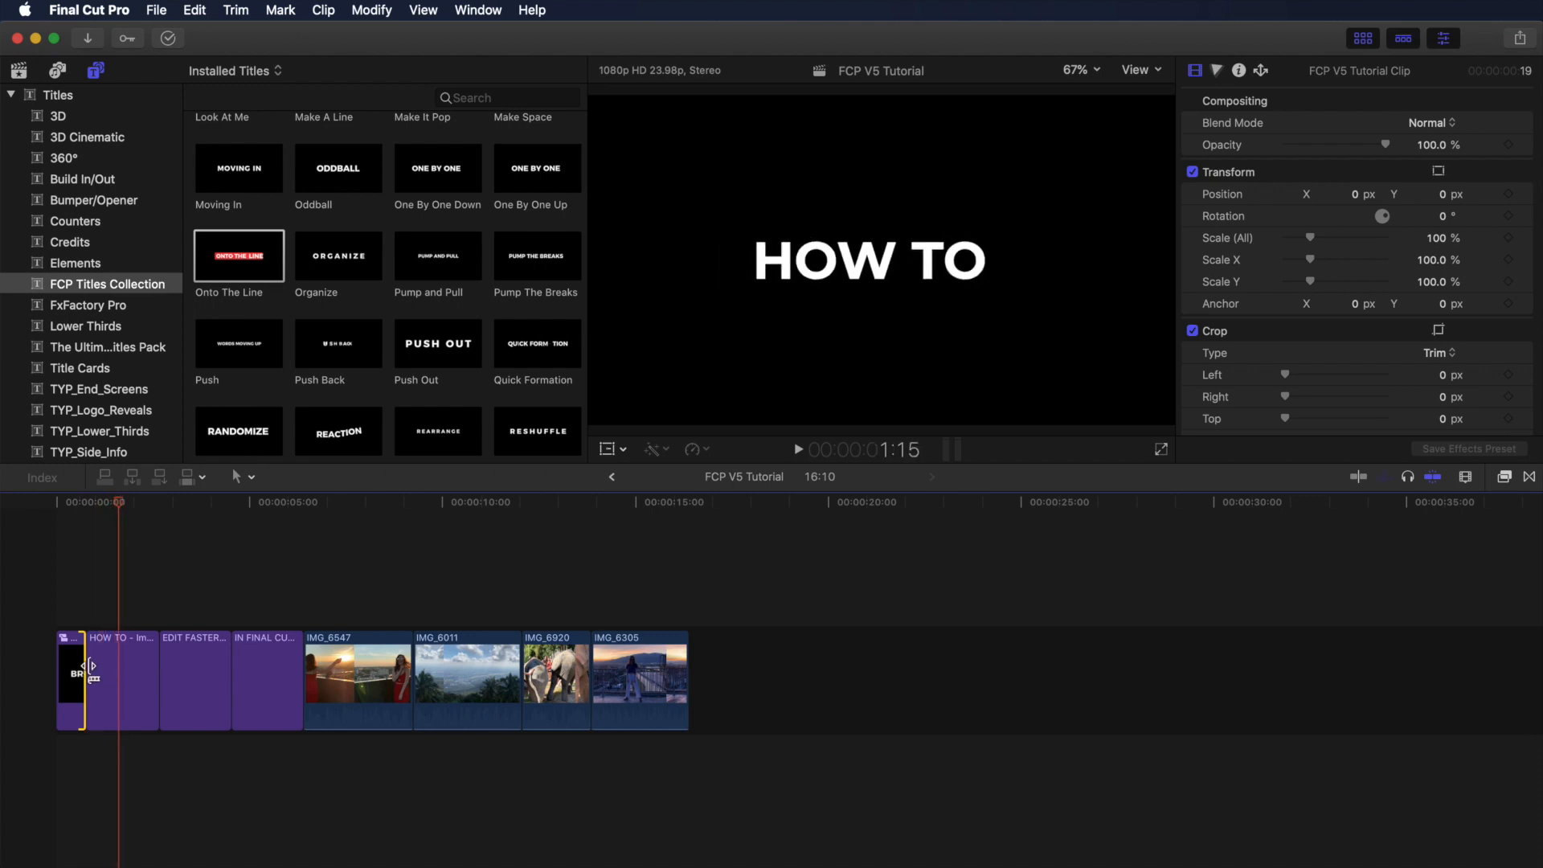
drag(90, 665, 123, 598)
click(111, 504)
key(space)
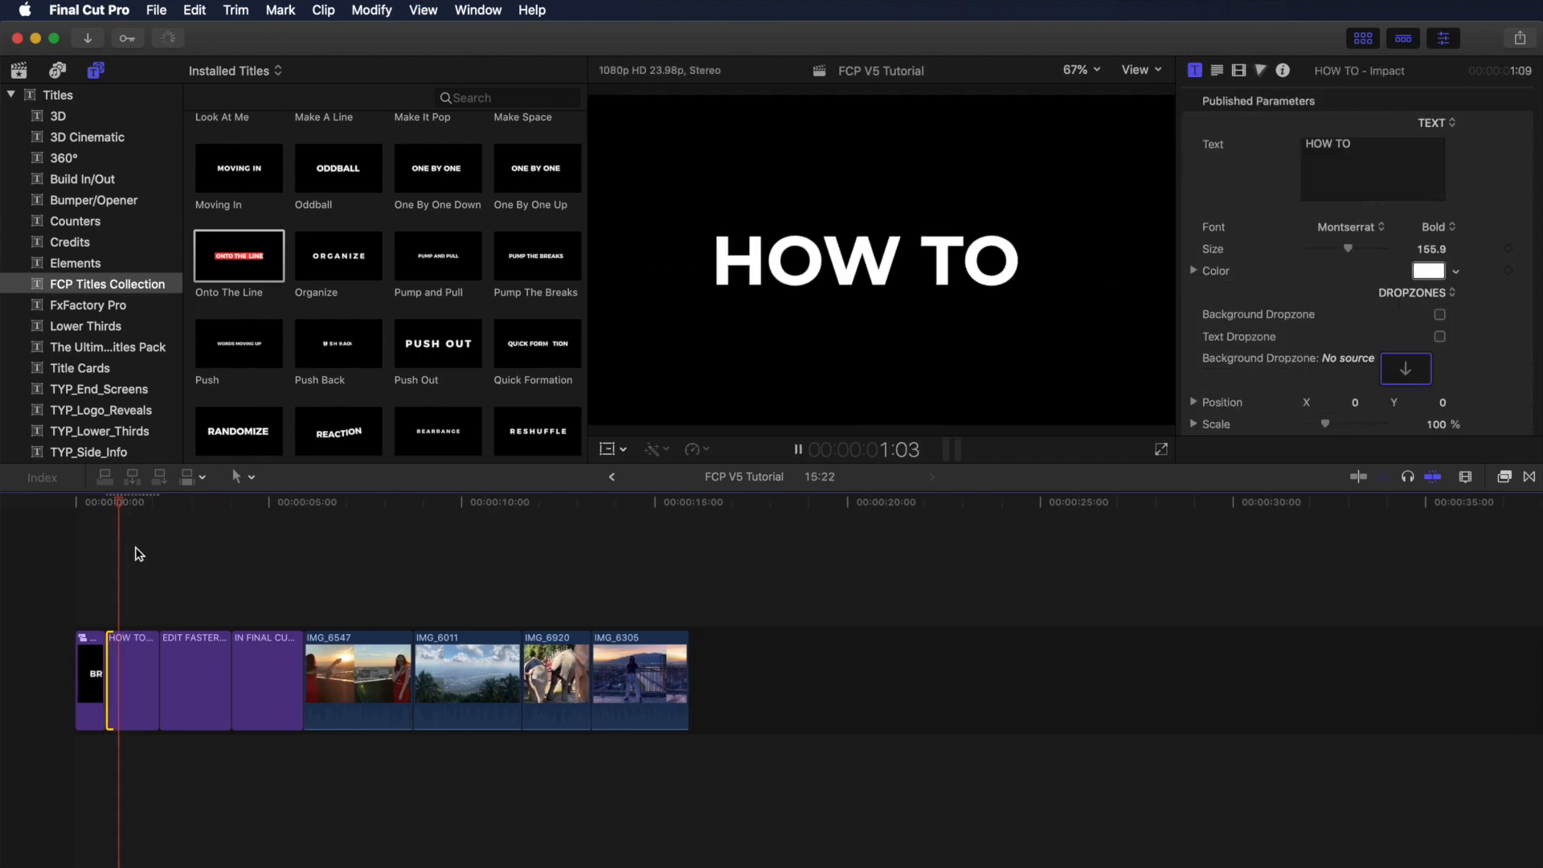
key(space)
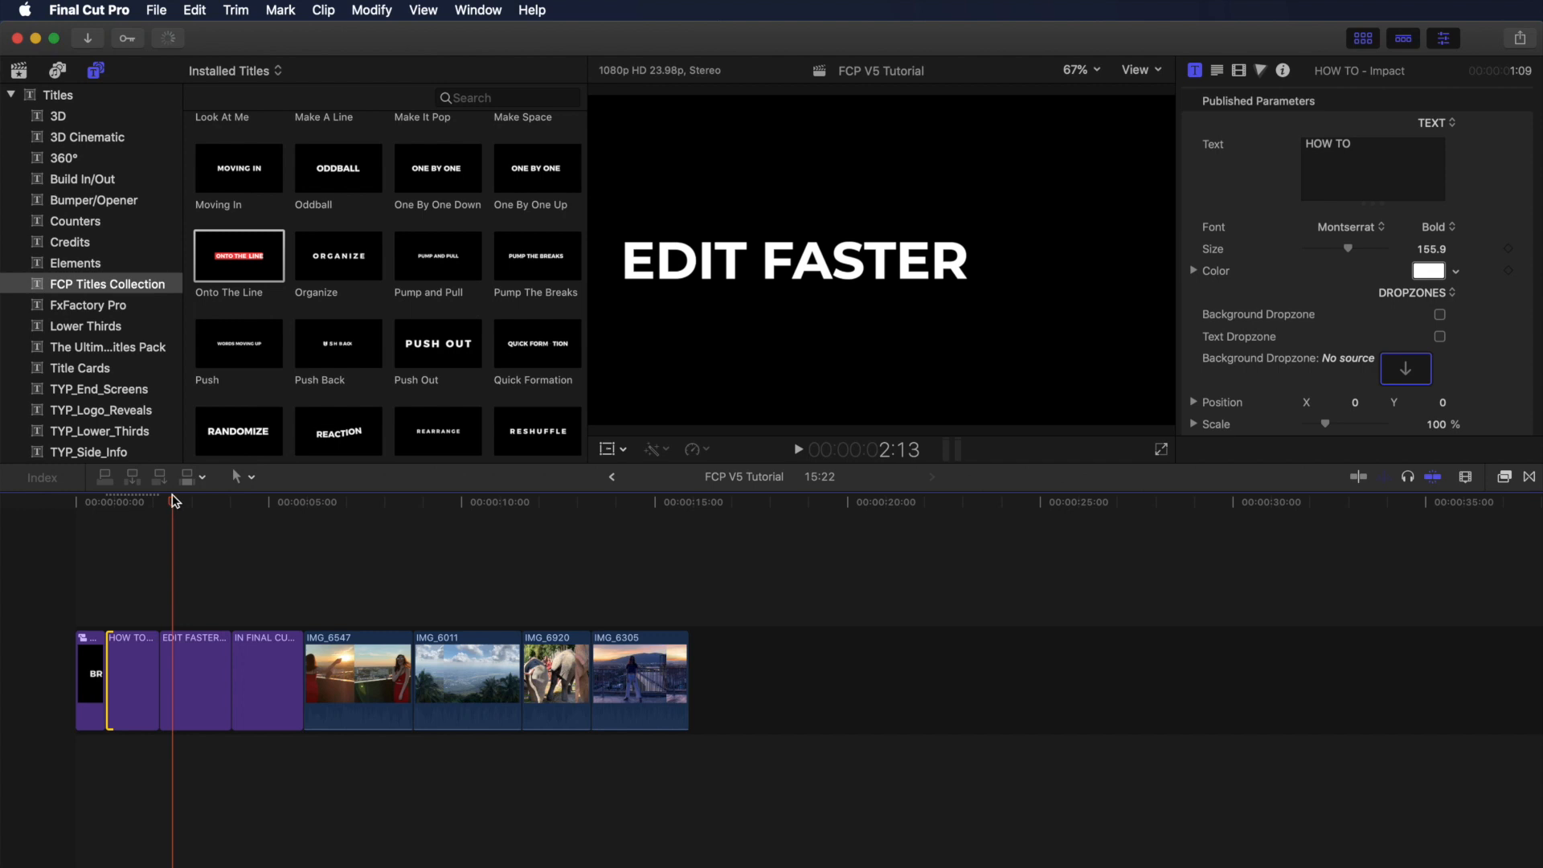
drag(172, 504, 154, 509)
drag(119, 635, 136, 643)
key(space)
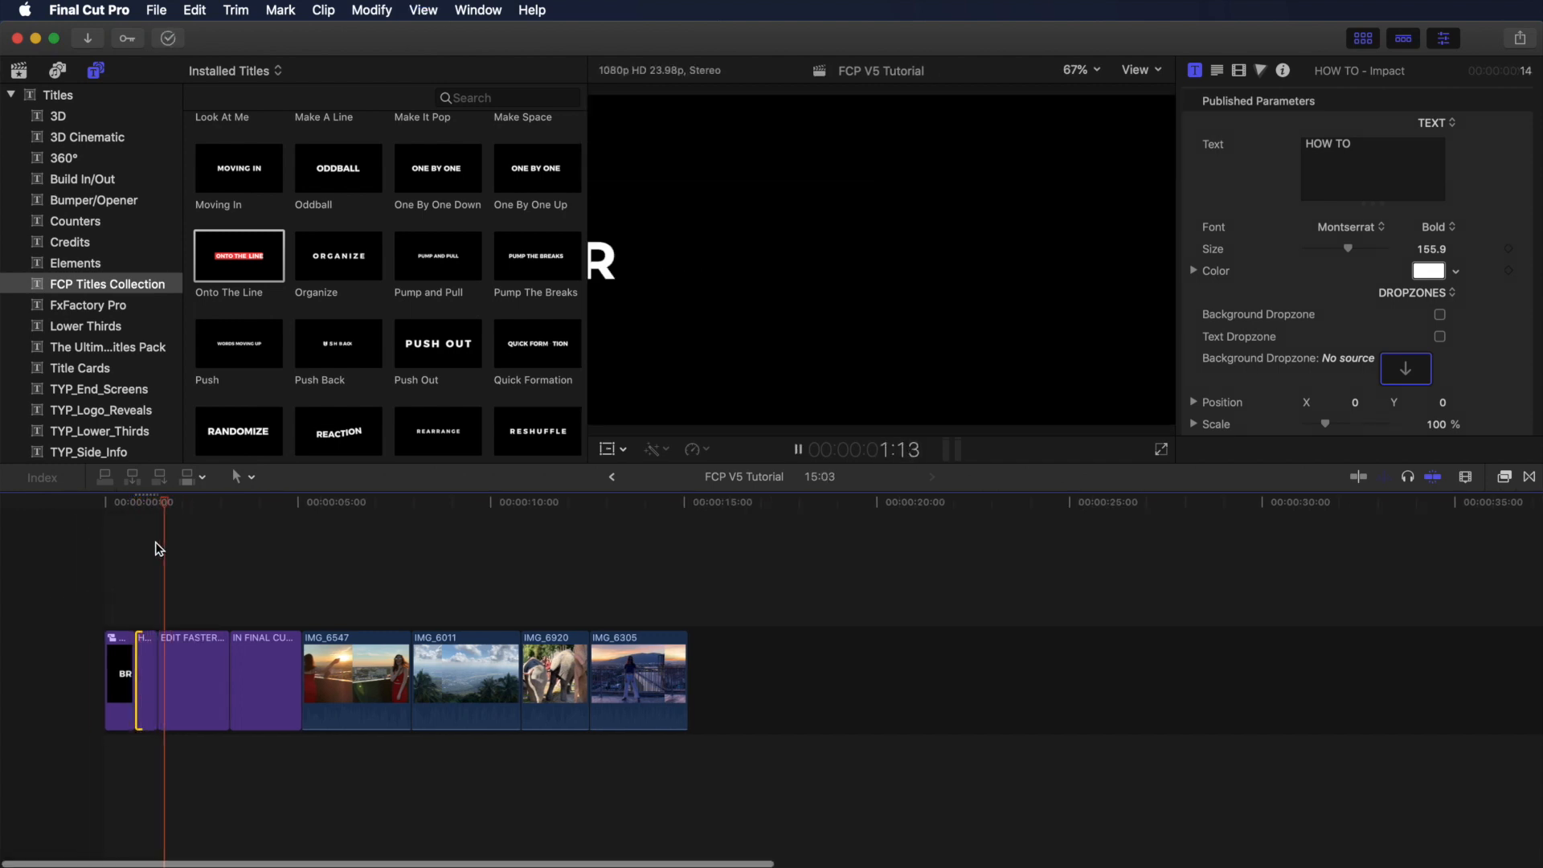
key(super+z)
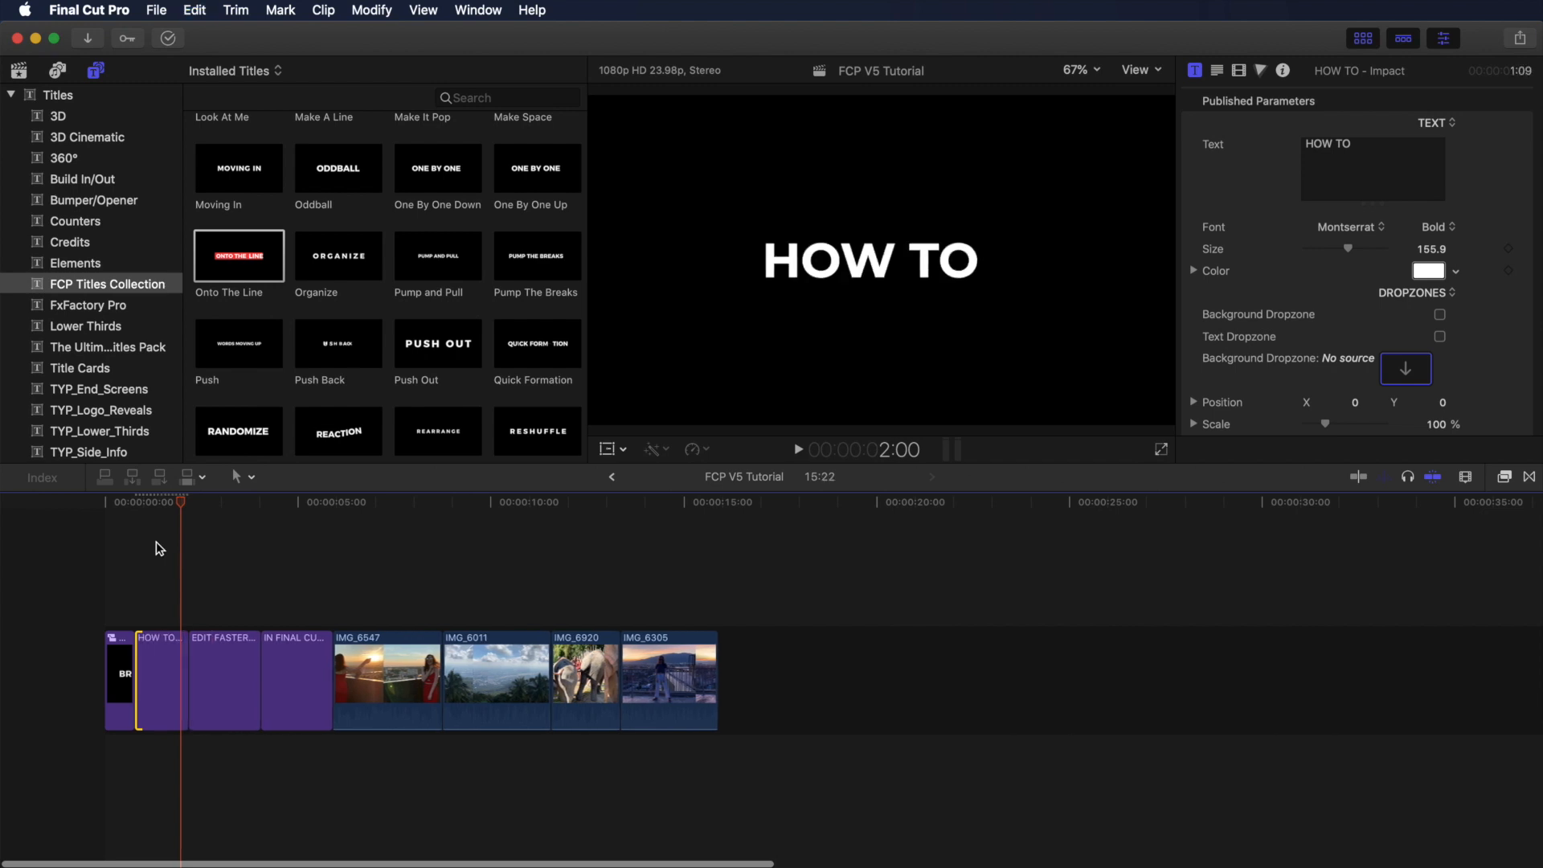
- Turn the HOW TO title into a compound clip named FCP V5 Tutorial Clip 1 in the Tutorial event
right_click(161, 669)
click(165, 670)
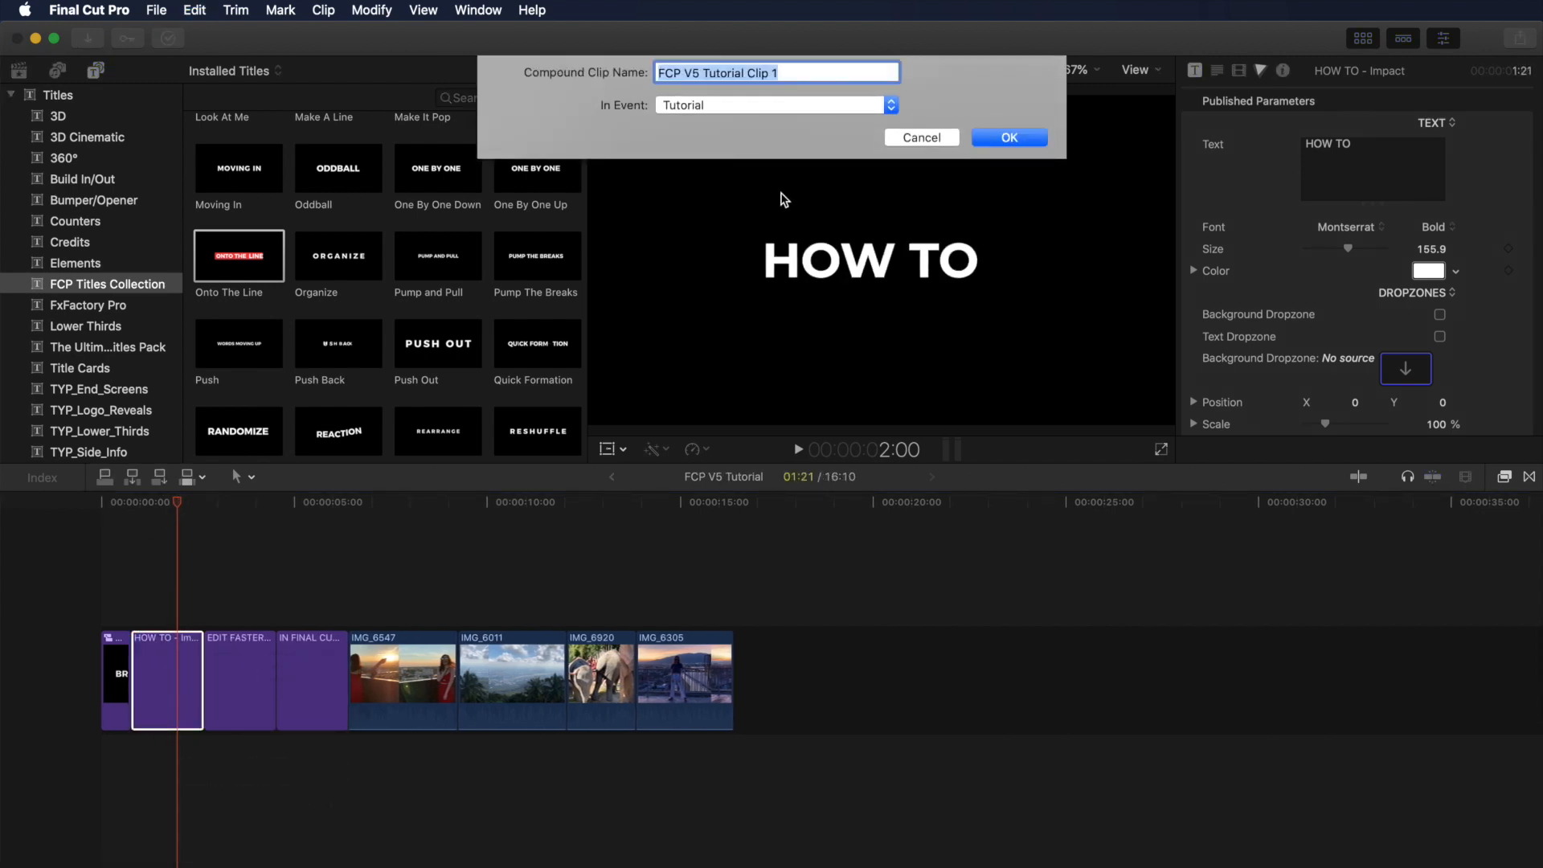
click(1010, 138)
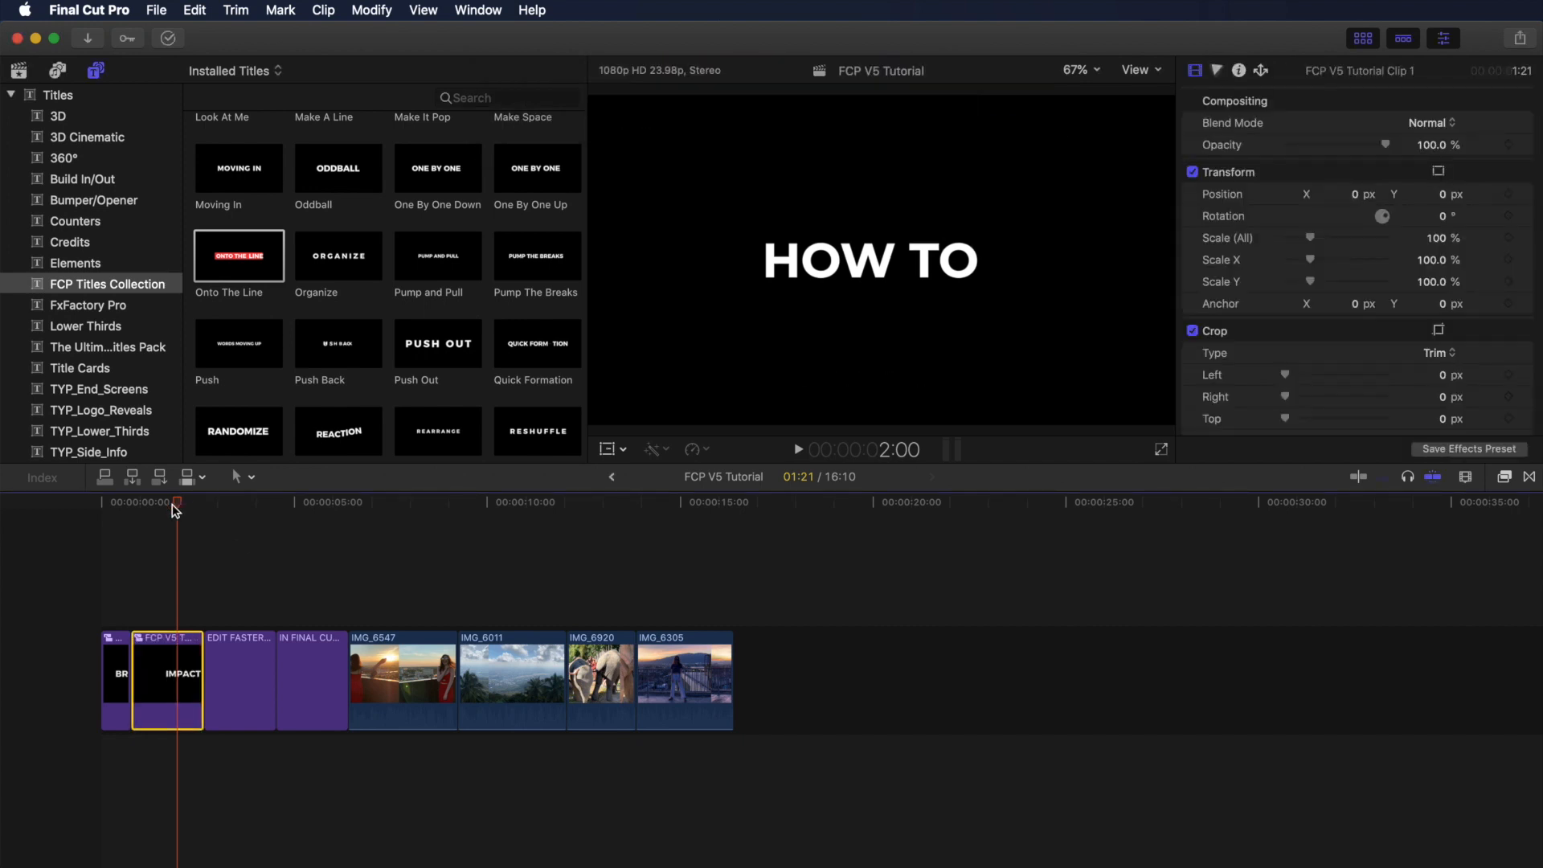
- Trim the empty frames off the start of the HOW TO compound clip, giving it a duration of 1:17
mouse_move(152, 509)
mouse_down()
mouse_move(137, 508)
mouse_move(152, 523)
mouse_up()
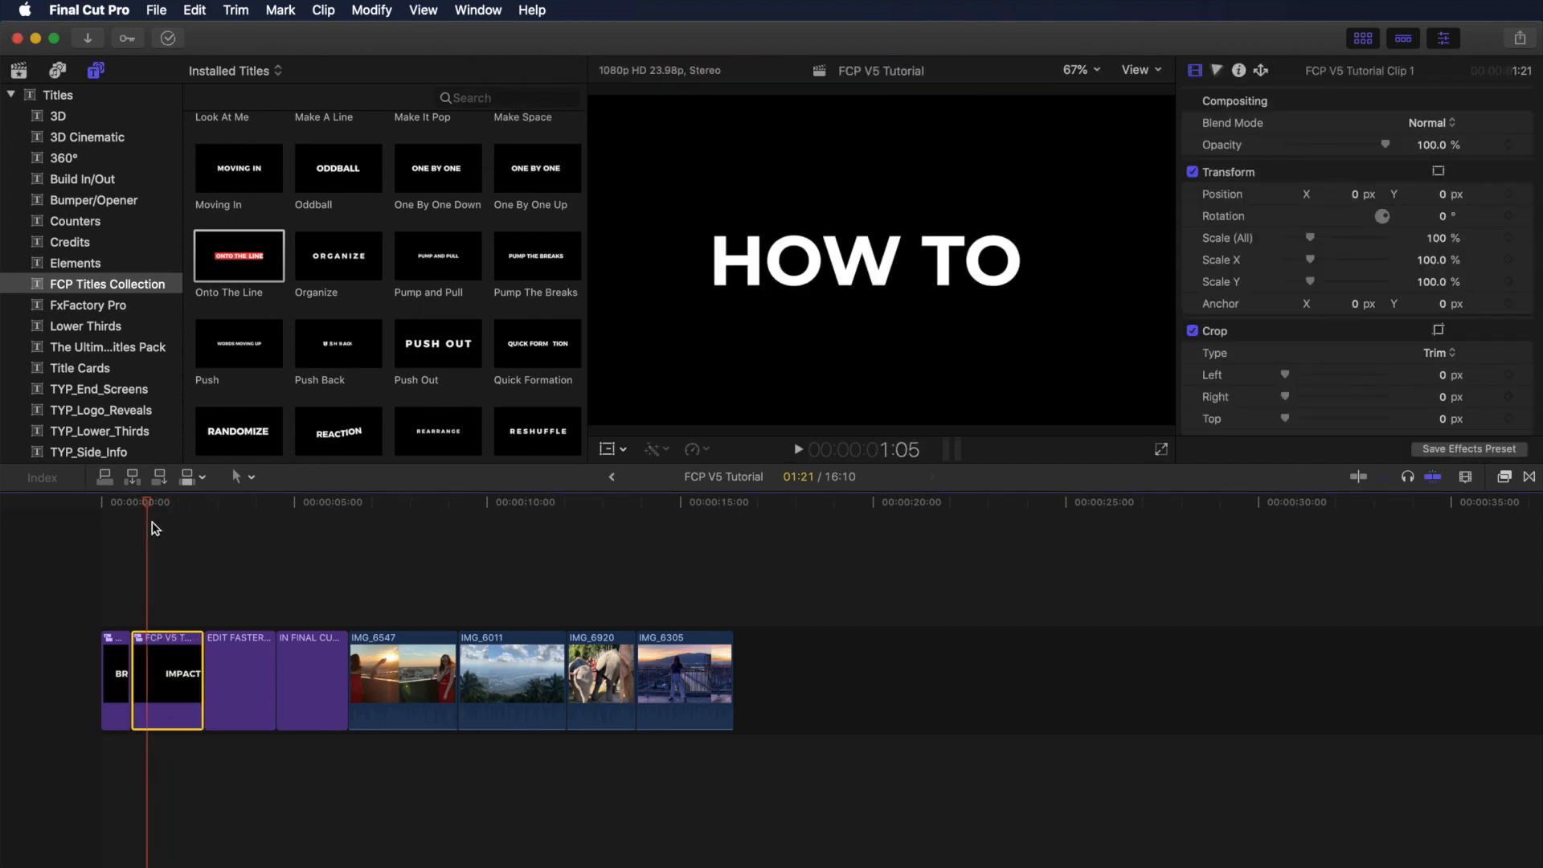
key(Left)
key(Left)
key(Left)
key(Left)
key(Left)
key(Left)
key(Left)
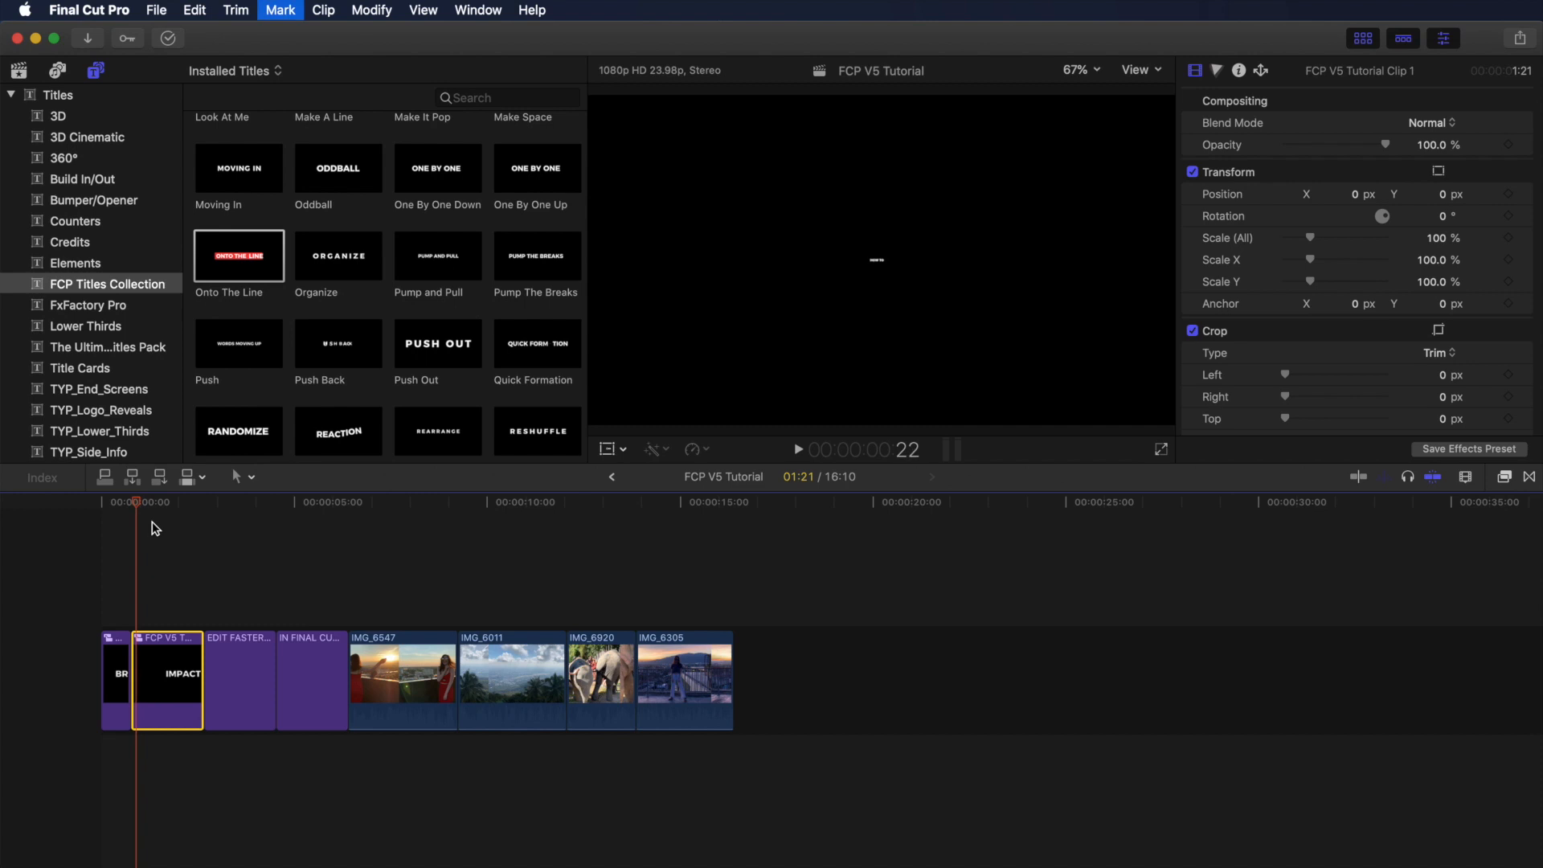
drag(138, 652, 146, 655)
- Trim the end of the HOW TO compound clip to a duration of 13 frames and play the result from the timeline start
key(Right)
key(Right)
key(Right)
key(Right)
key(Right)
key(Right)
key(Right)
key(Right)
key(Right)
key(Right)
key(Right)
key(Right)
key(Right)
key(Right)
key(Right)
key(Right)
key(Right)
key(Right)
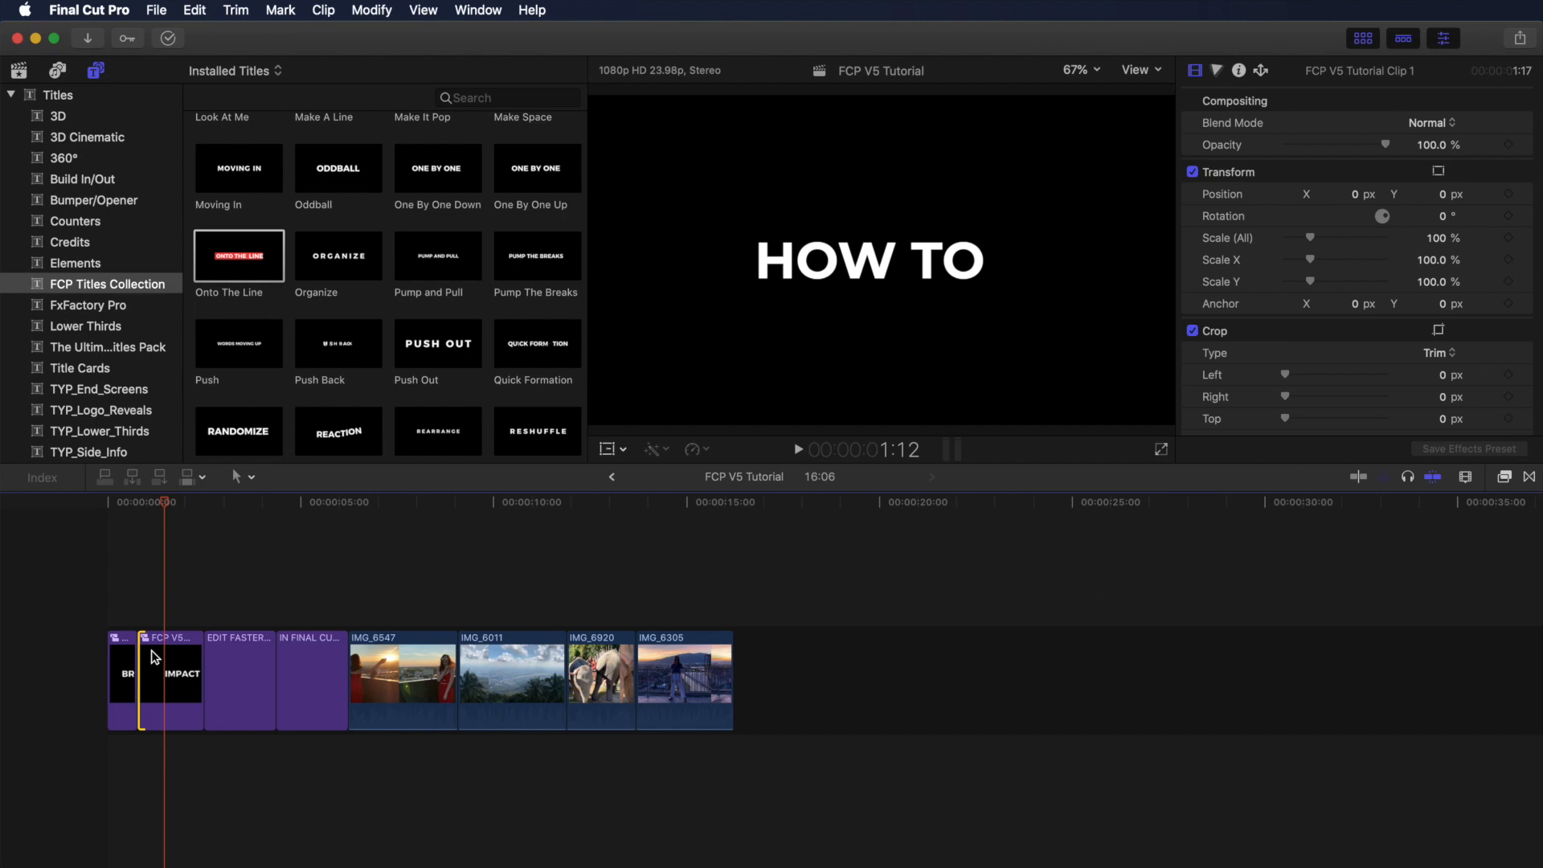
key(Left)
key(Left)
key(Left)
key(Left)
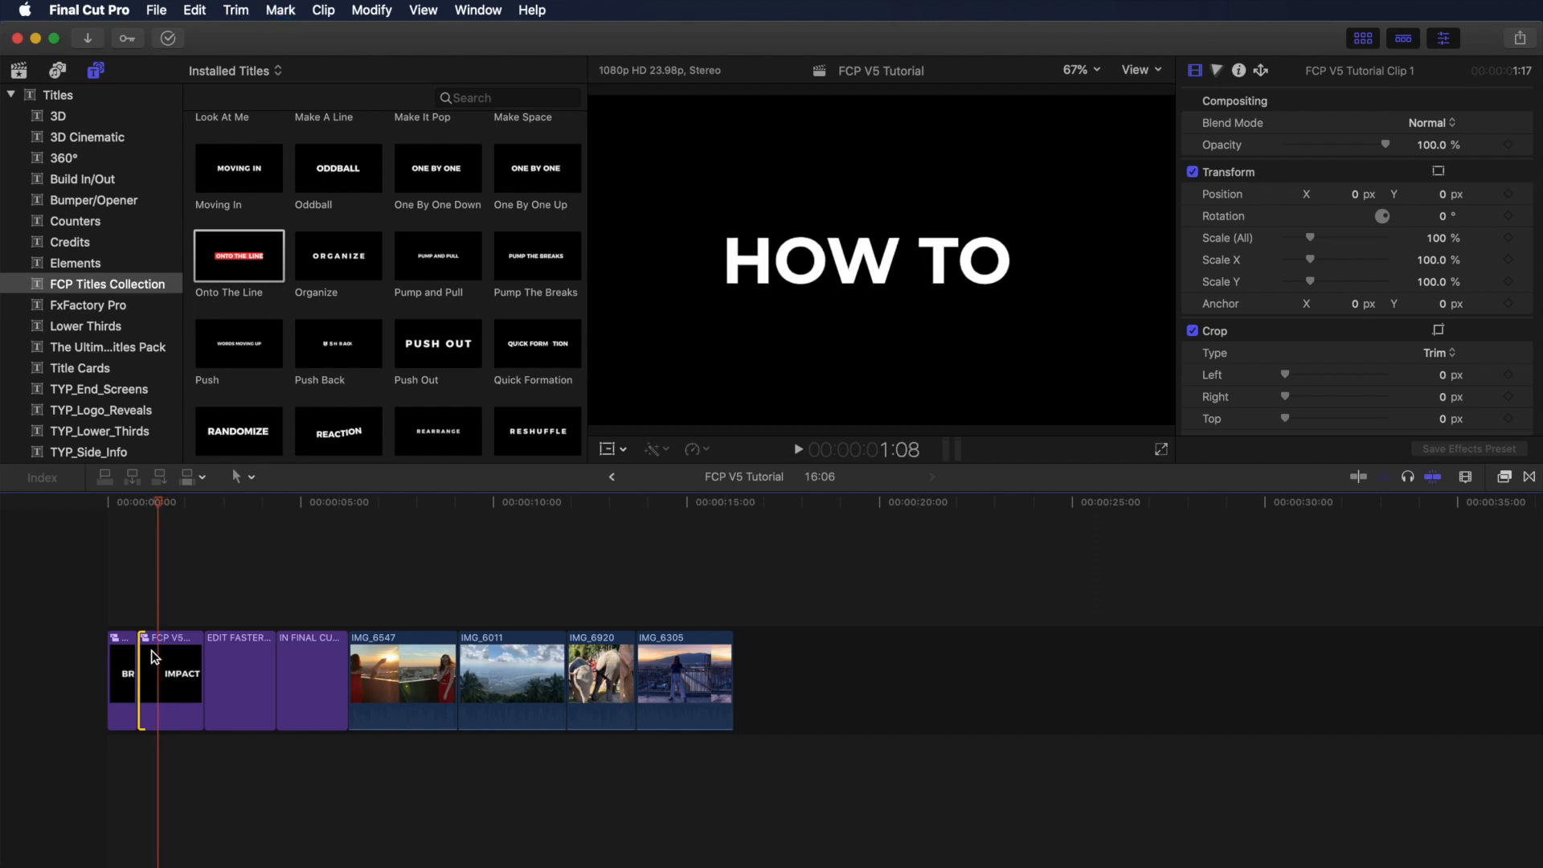
drag(199, 654, 156, 654)
drag(161, 504, 93, 509)
key(space)
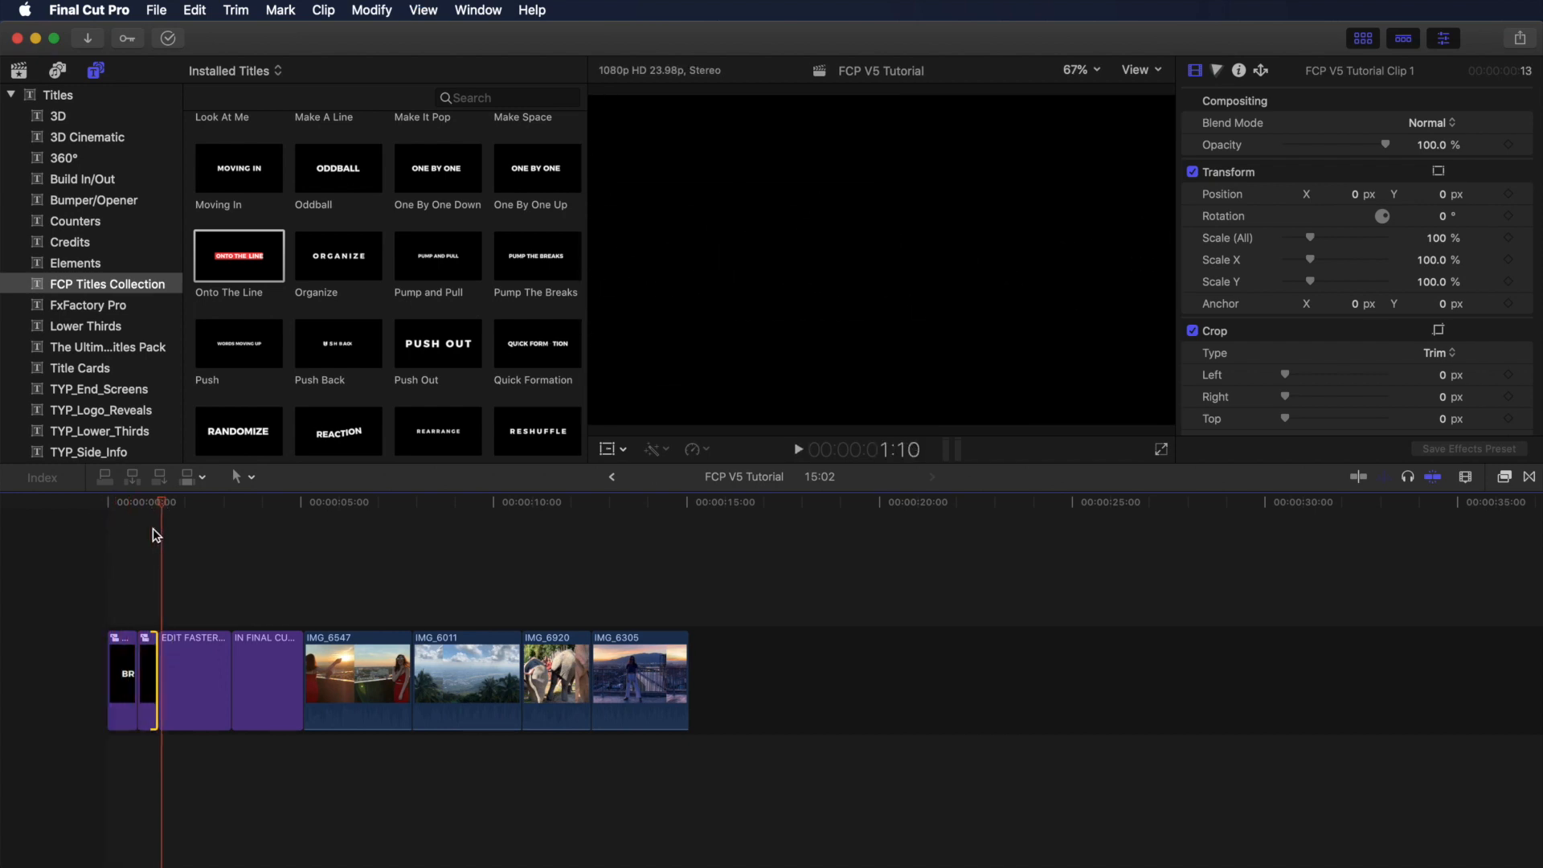
- Try to shorten the end of the WANNA LEARN compound clip to 9 frames, preview it and undo the trim
drag(167, 505, 129, 514)
key(Left)
key(Left)
key(Left)
key(Right)
key(Left)
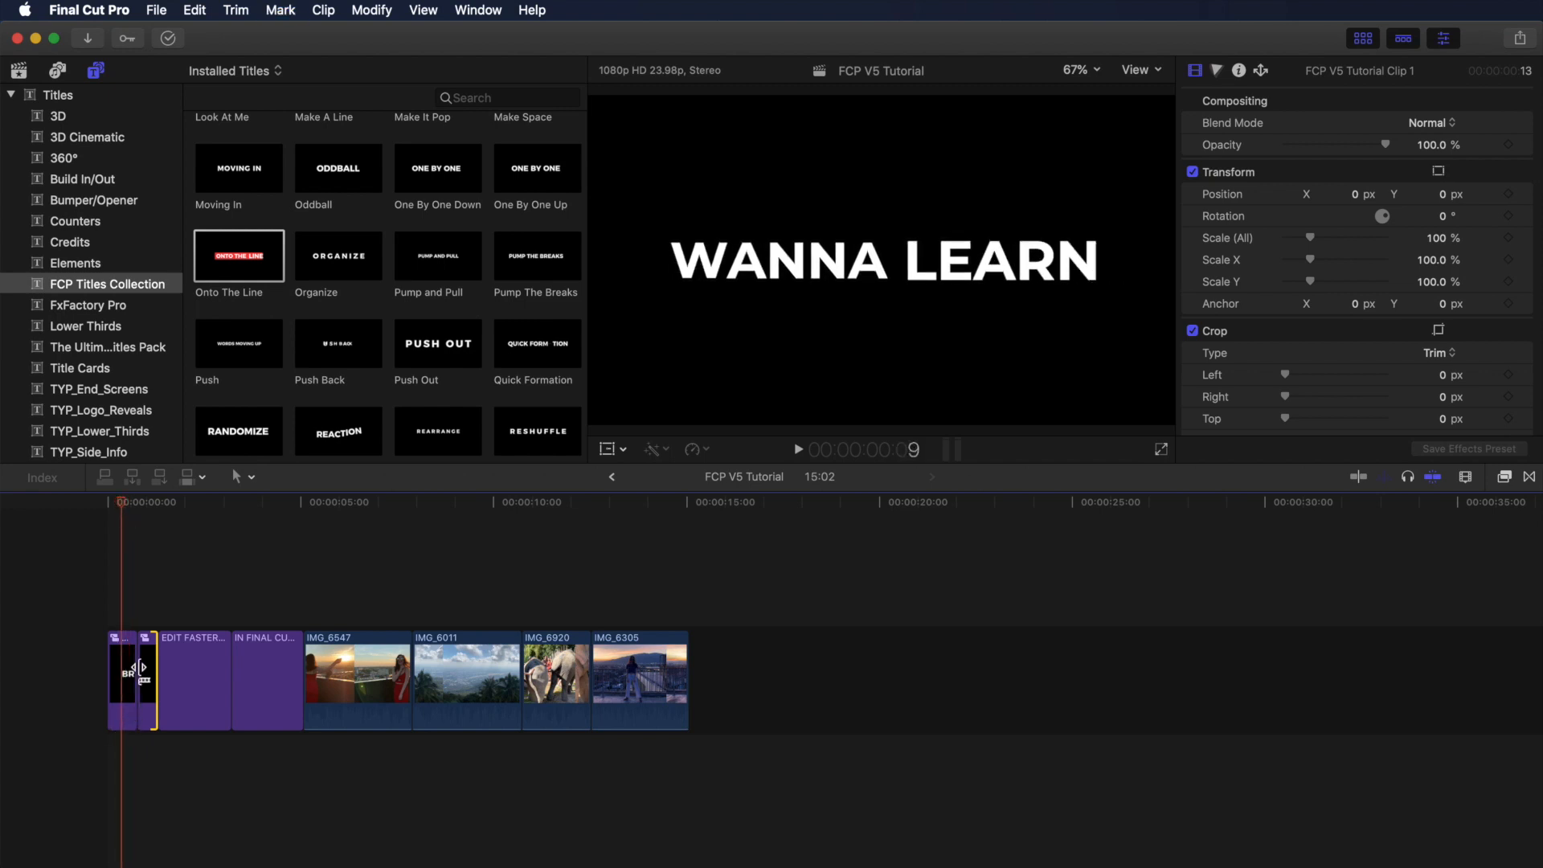
drag(130, 664, 114, 665)
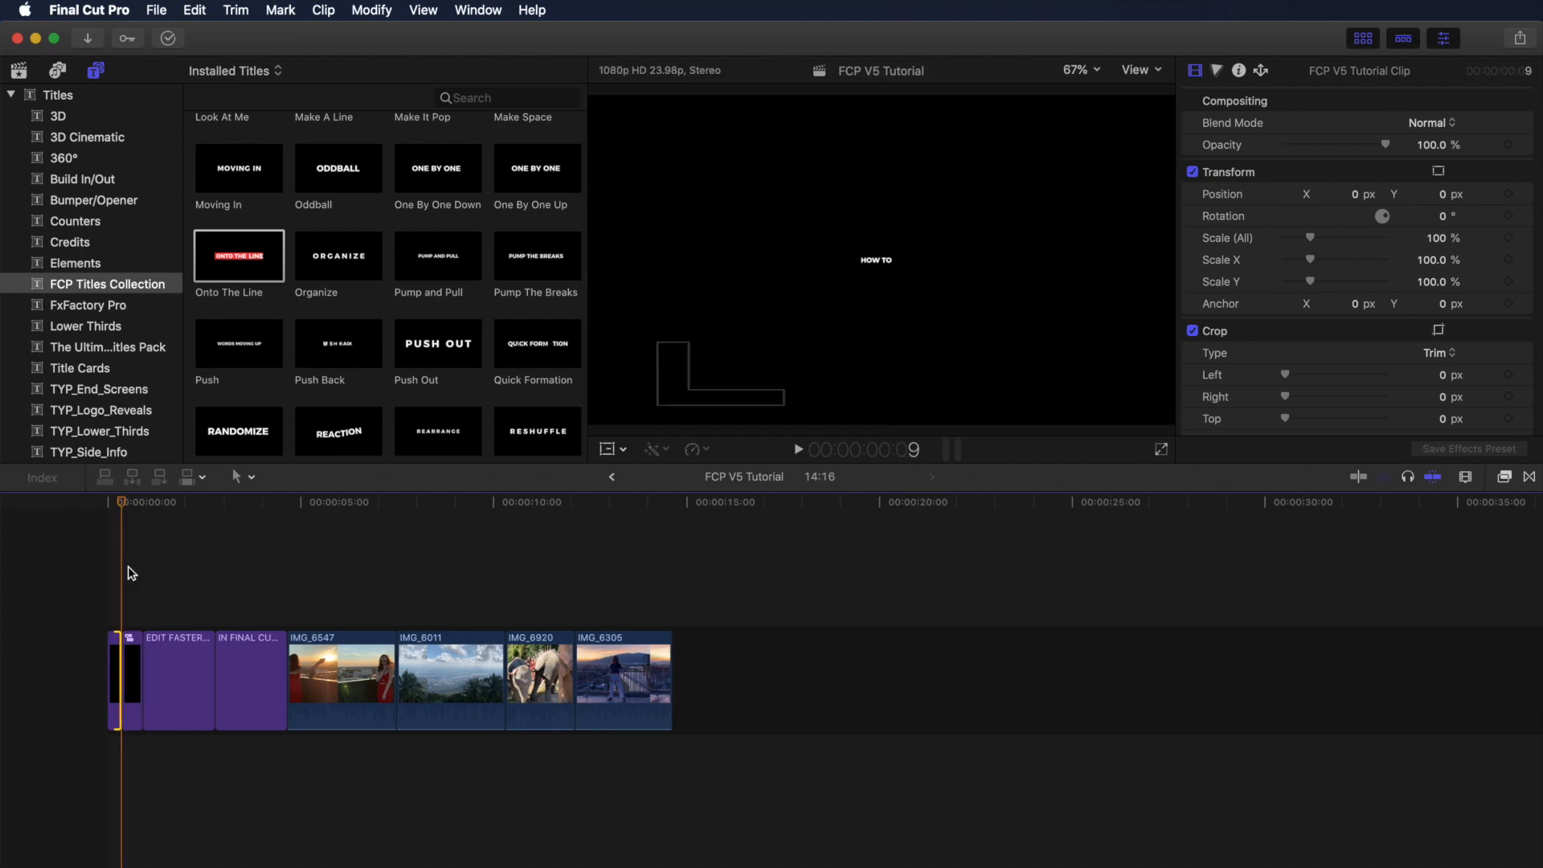
click(106, 505)
key(space)
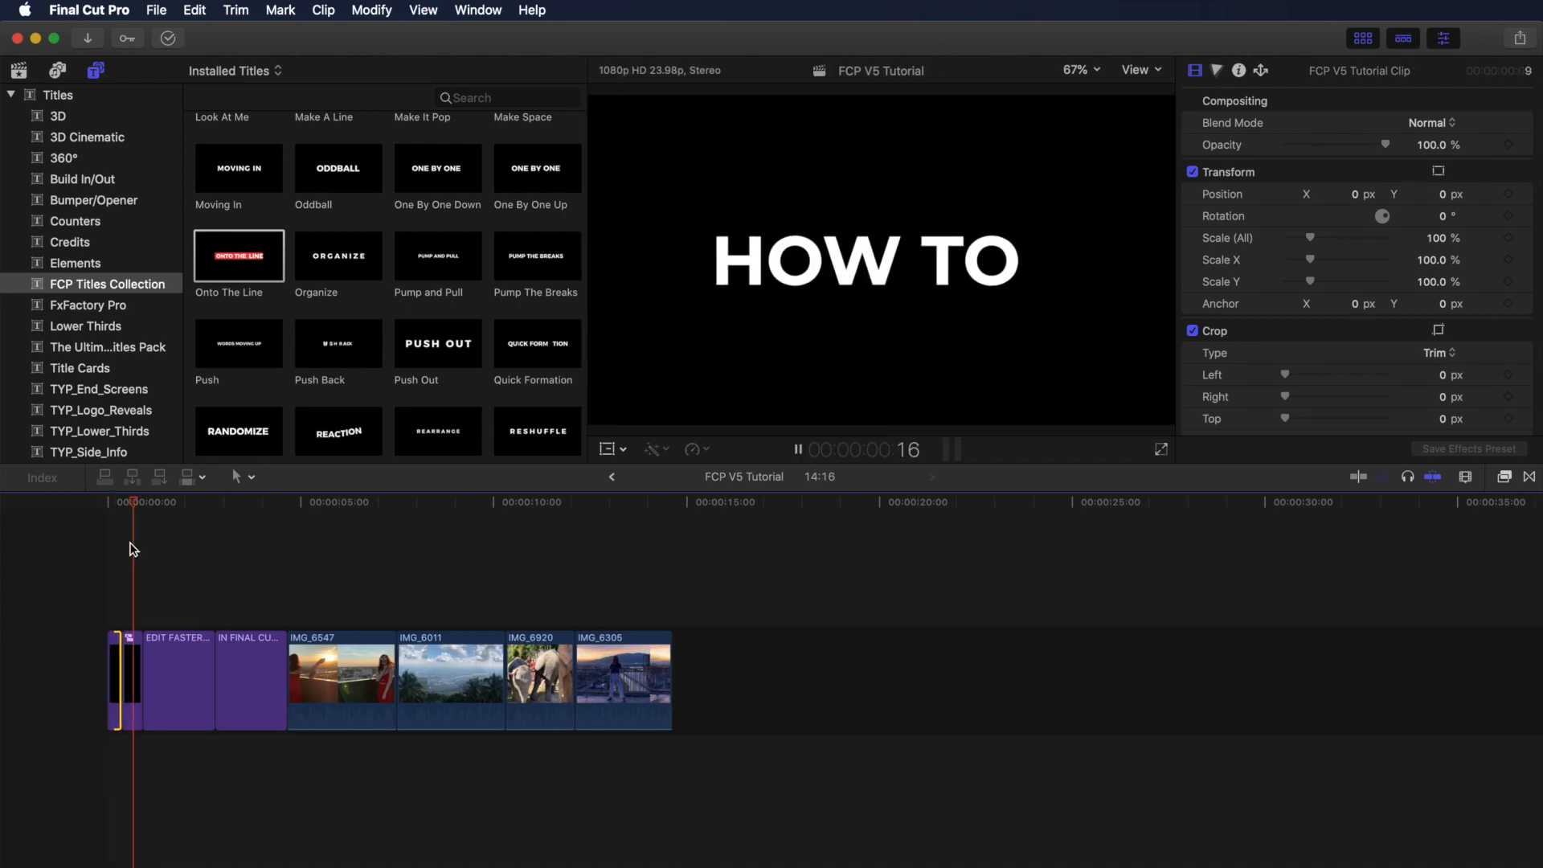
key(super+z)
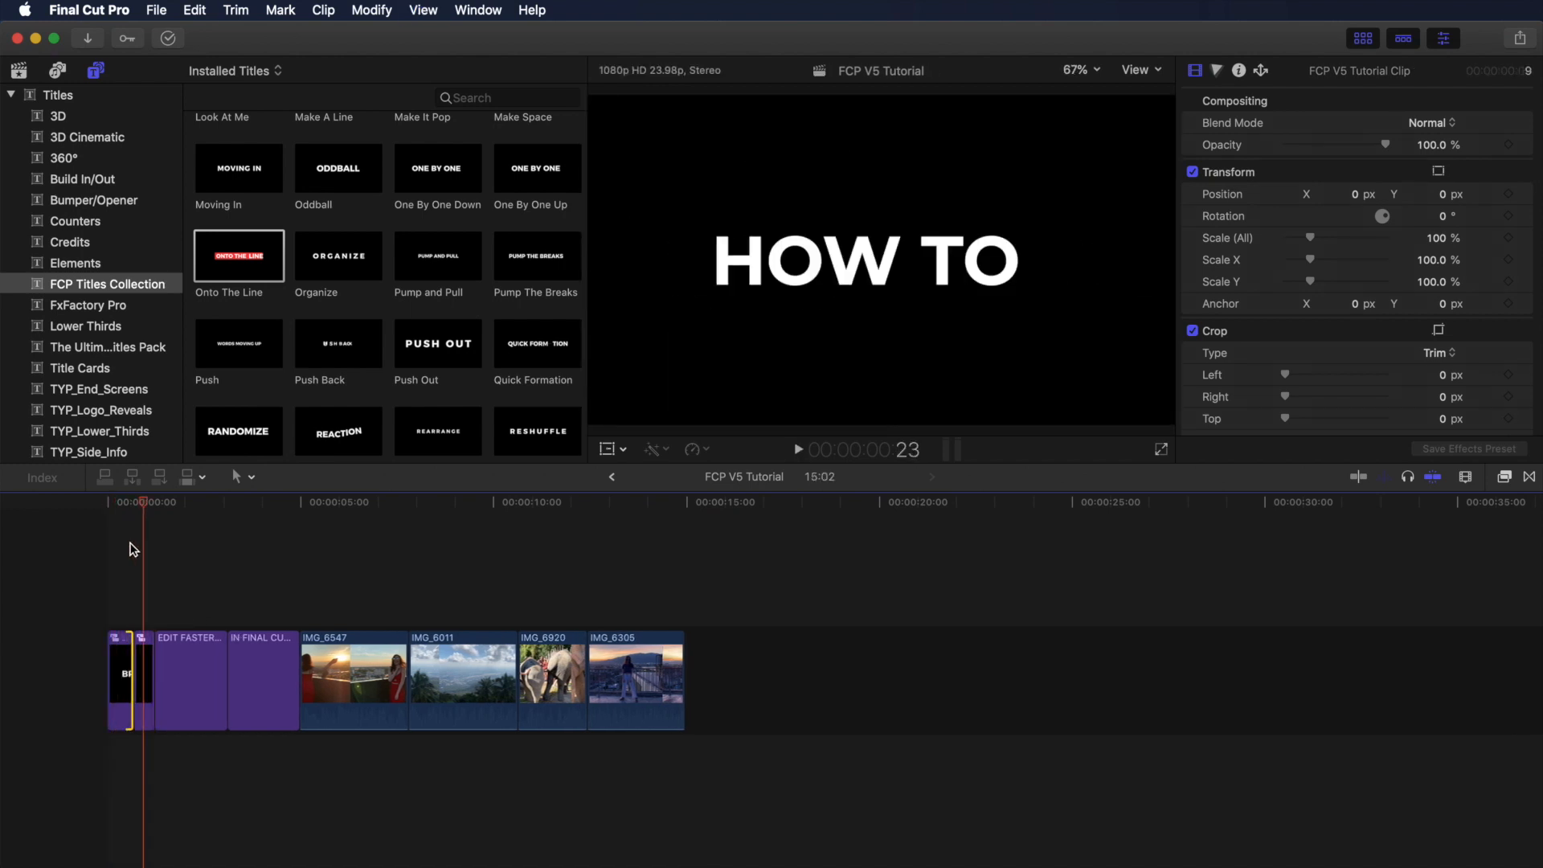
- Trim the end of the WANNA LEARN compound clip to a duration of 14 frames and play it
drag(144, 507, 127, 513)
click(133, 513)
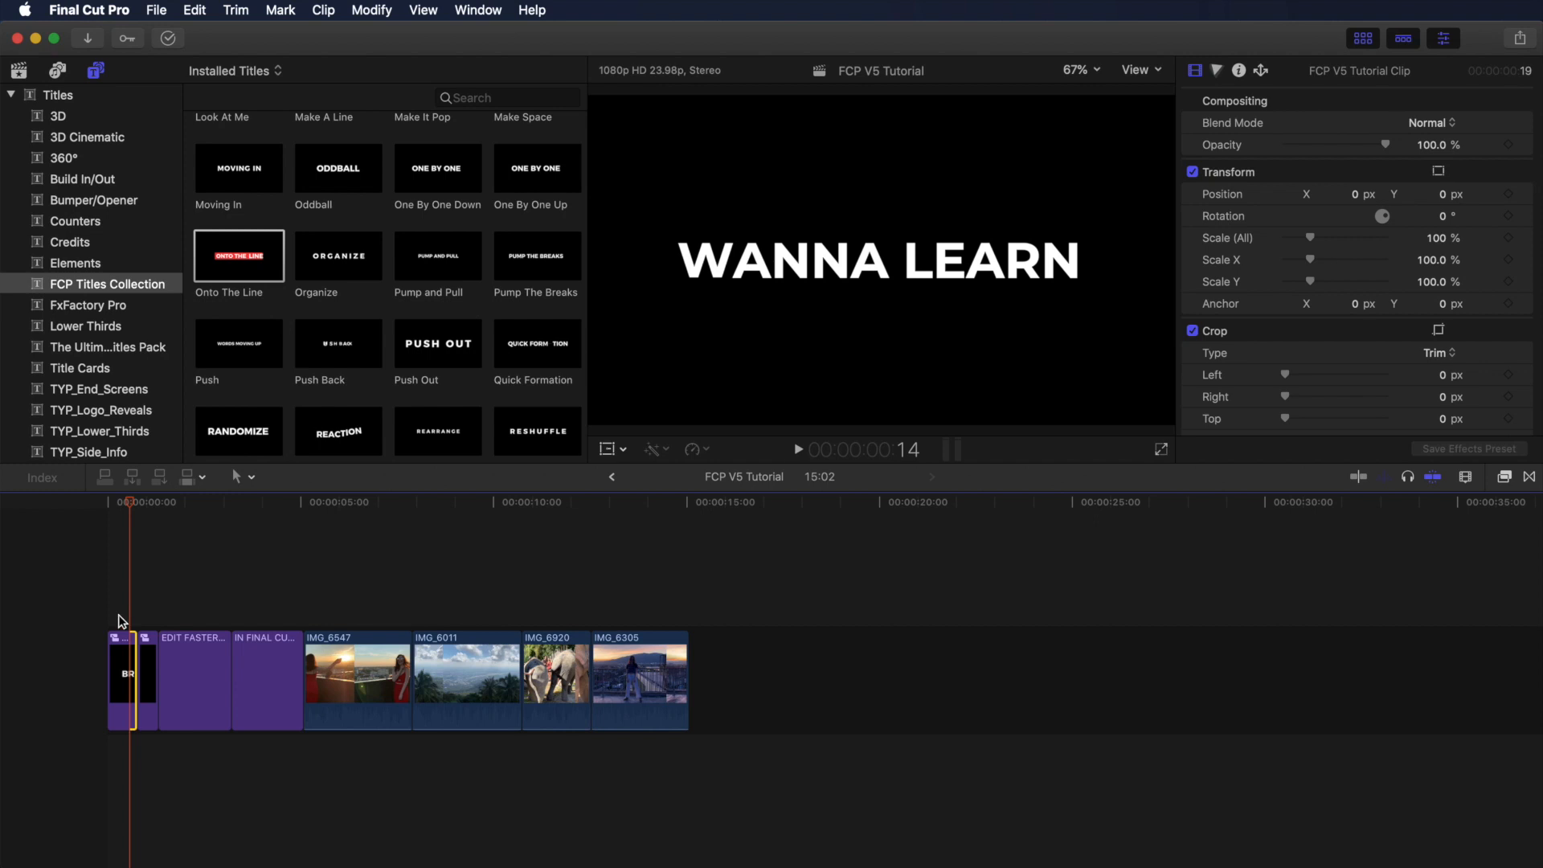
drag(135, 667, 127, 600)
key(space)
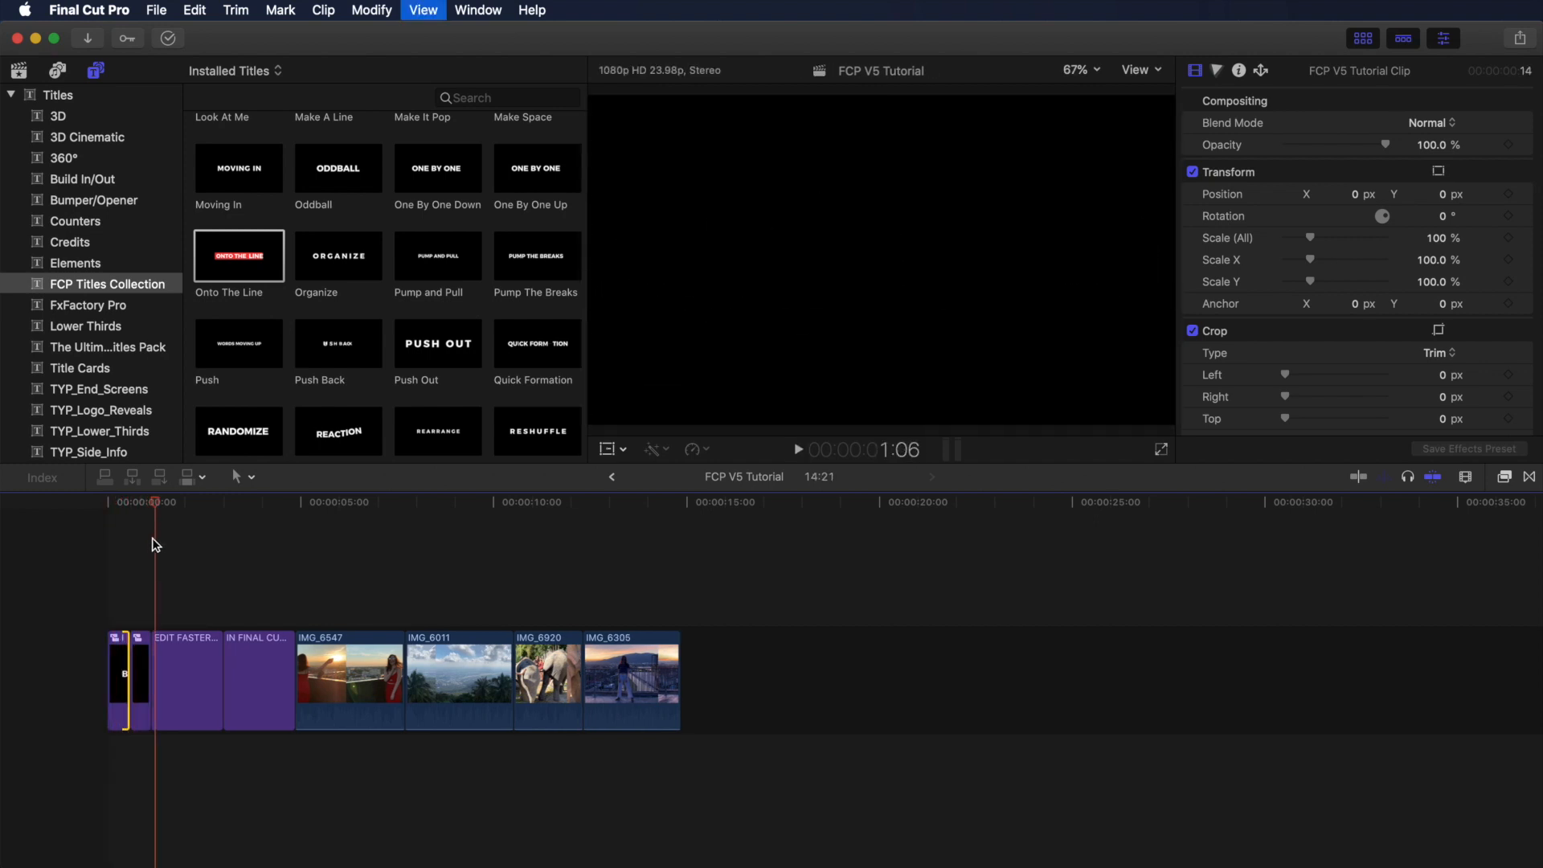
- Turn the EDIT FASTER title into a compound clip named FCP V5 Tutorial Clip 2 in the Tutorial event and shorten it
right_click(186, 664)
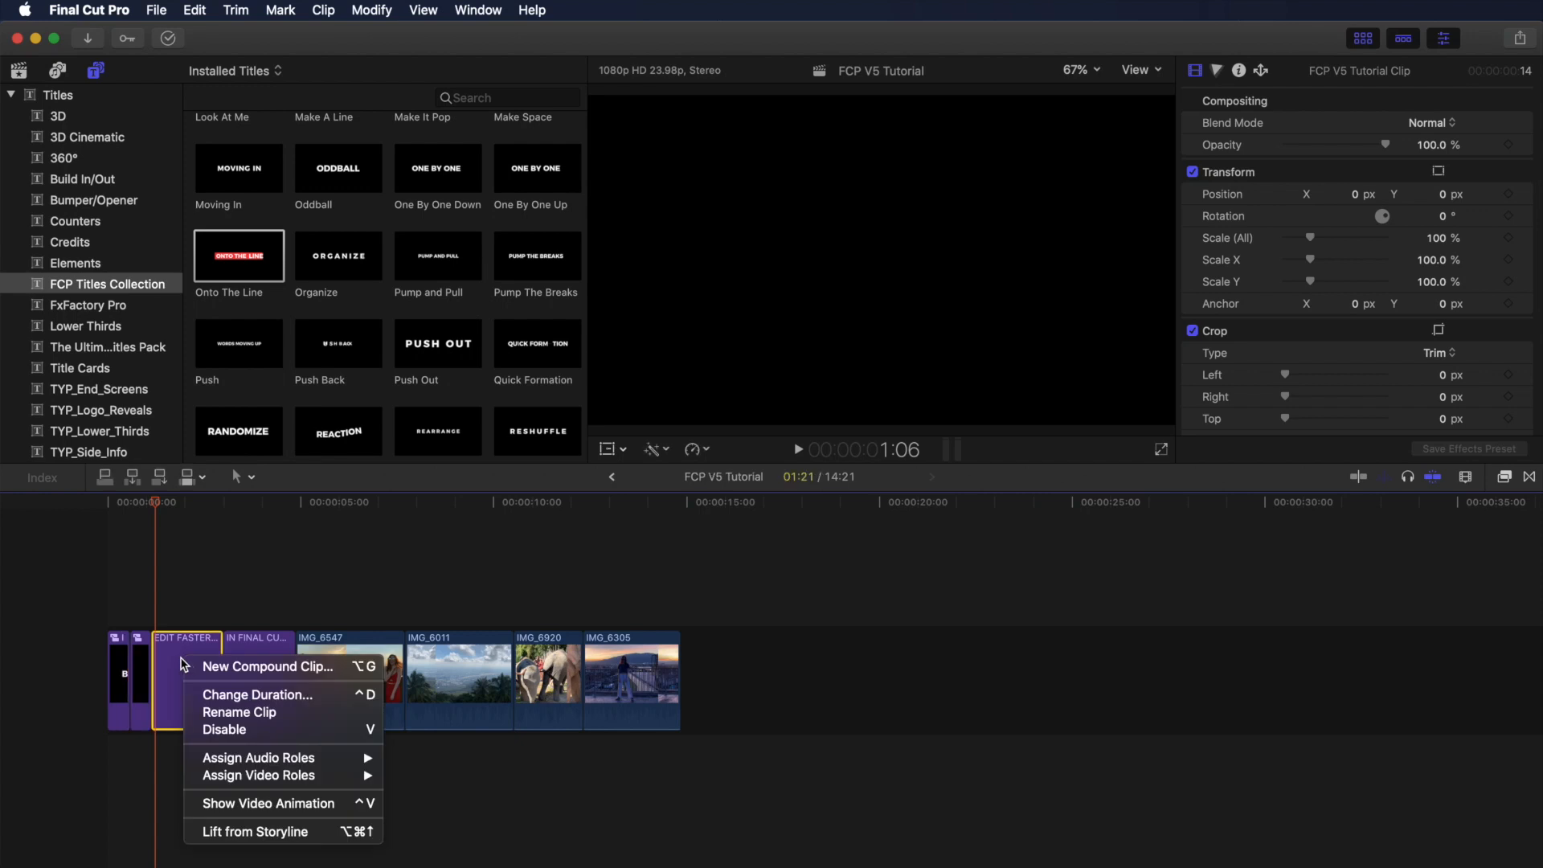
click(193, 666)
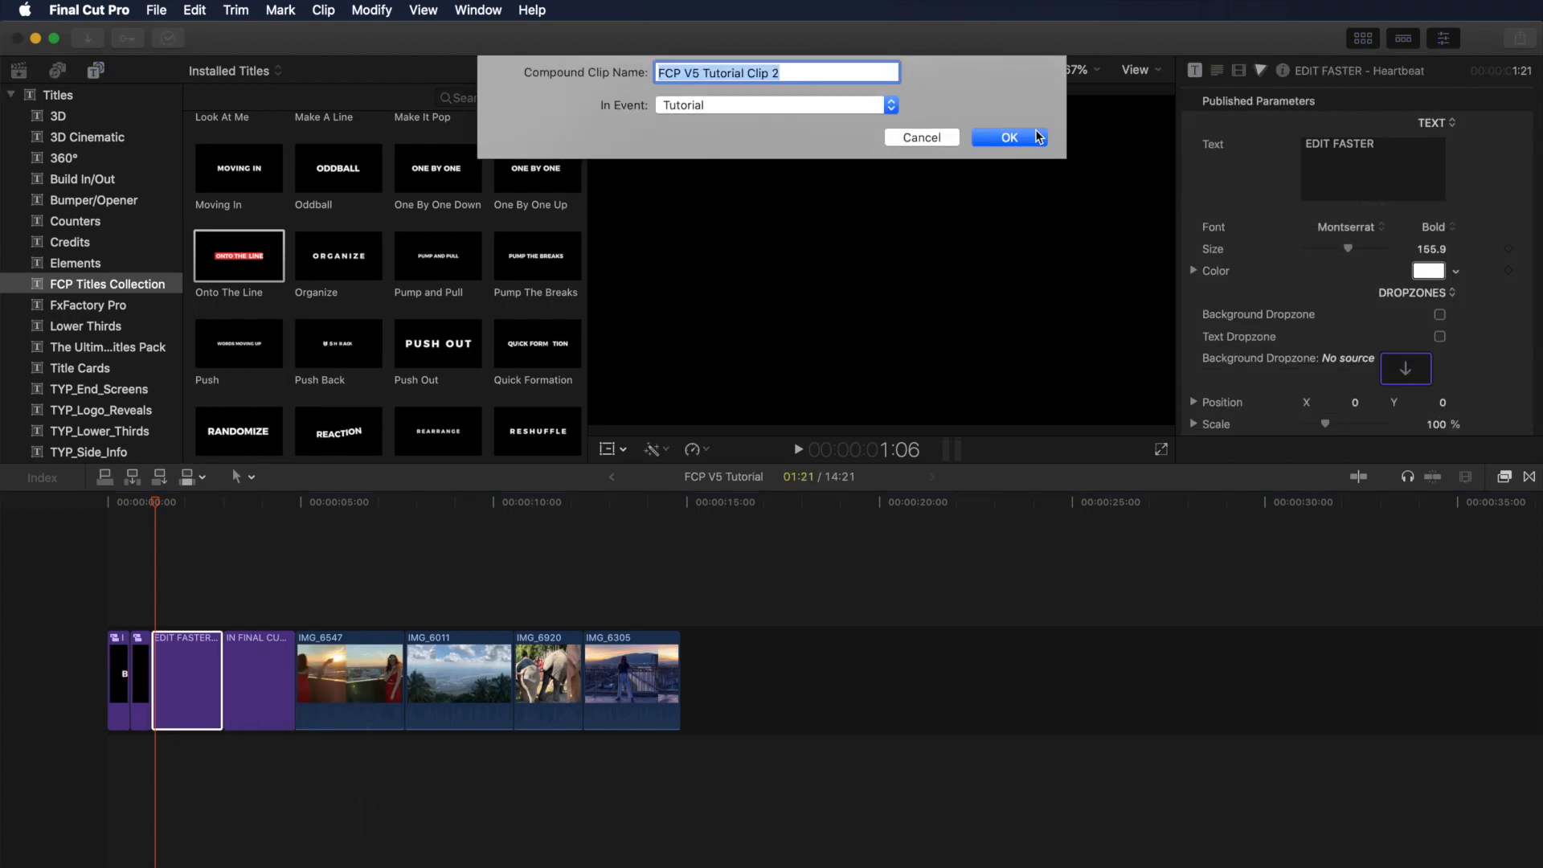
click(1008, 138)
key(space)
- Turn the IN FINAL CUT PRO? title into the compound clip FCP V5 Tutorial Clip 3 and shorten it to 1:00
click(693, 449)
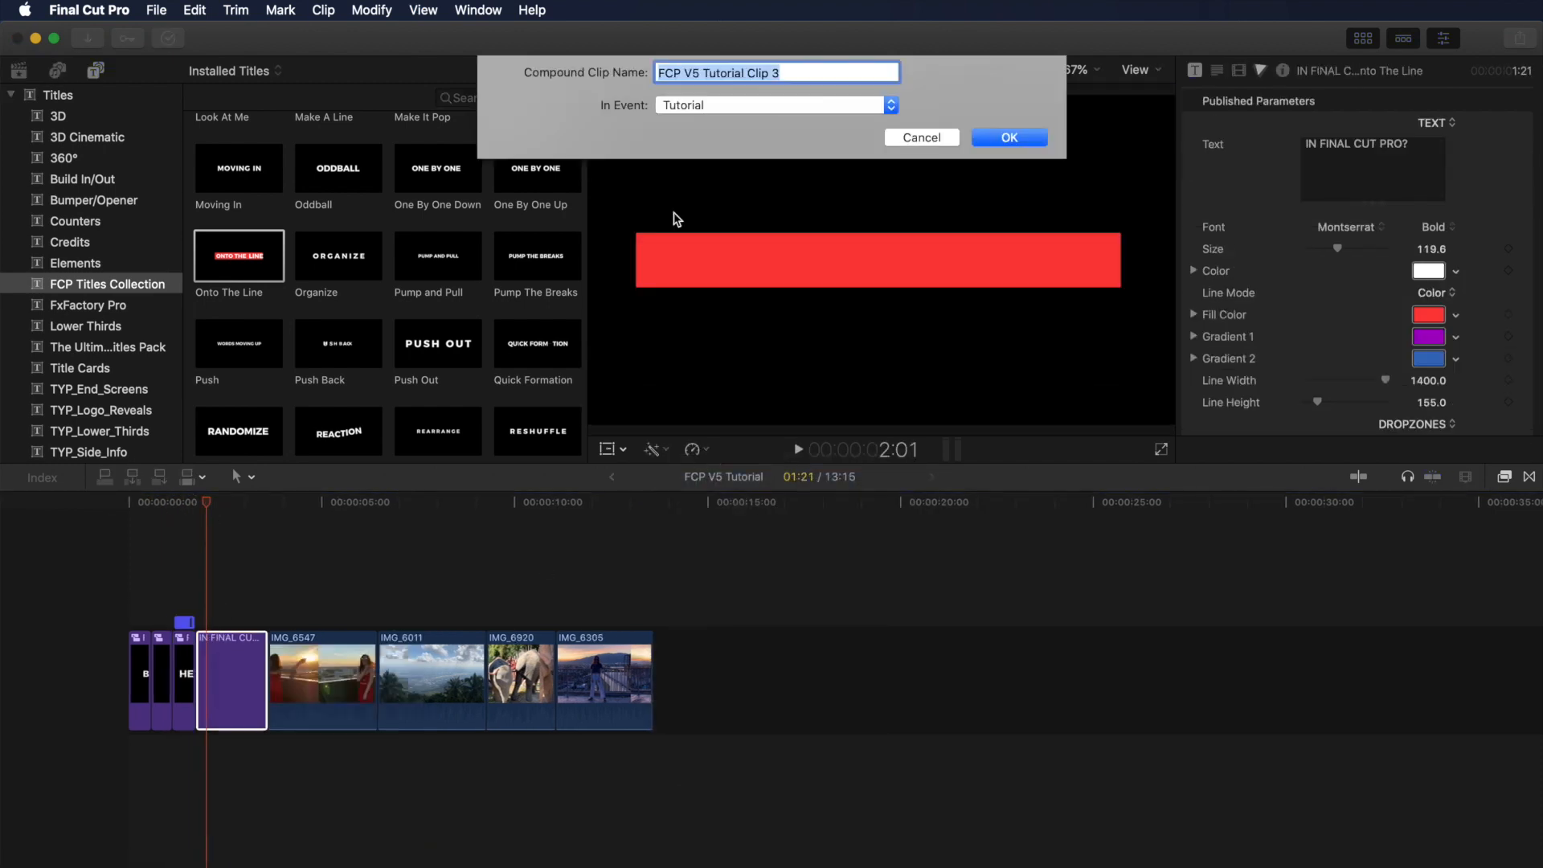
key(Return)
key(j)
key(space)
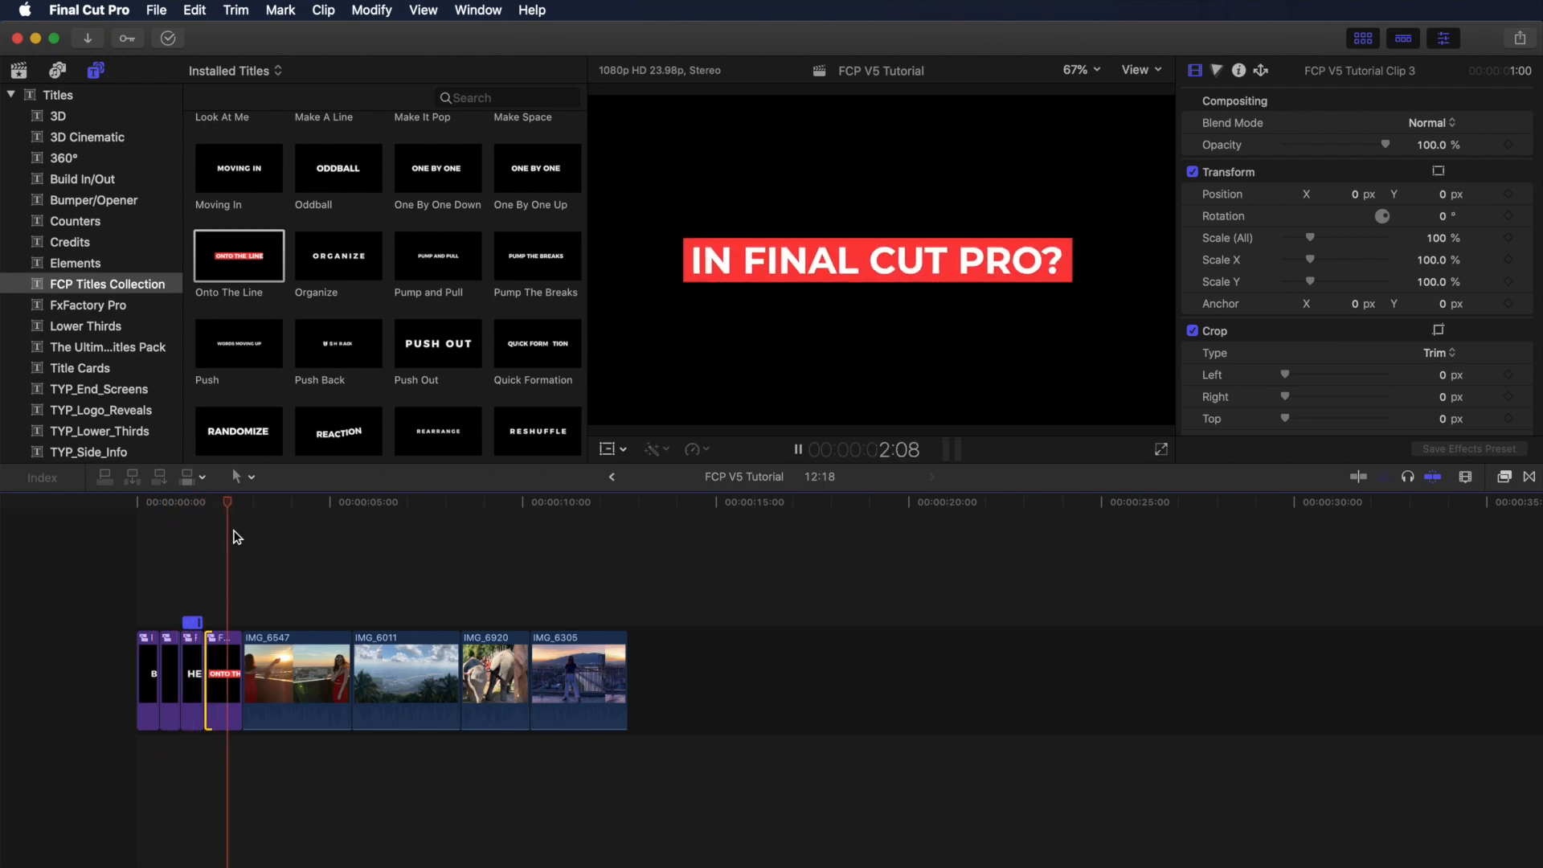
- Add the Pointer background beneath the title clips from the timeline's start and trim it to a duration of 2:18
key(space)
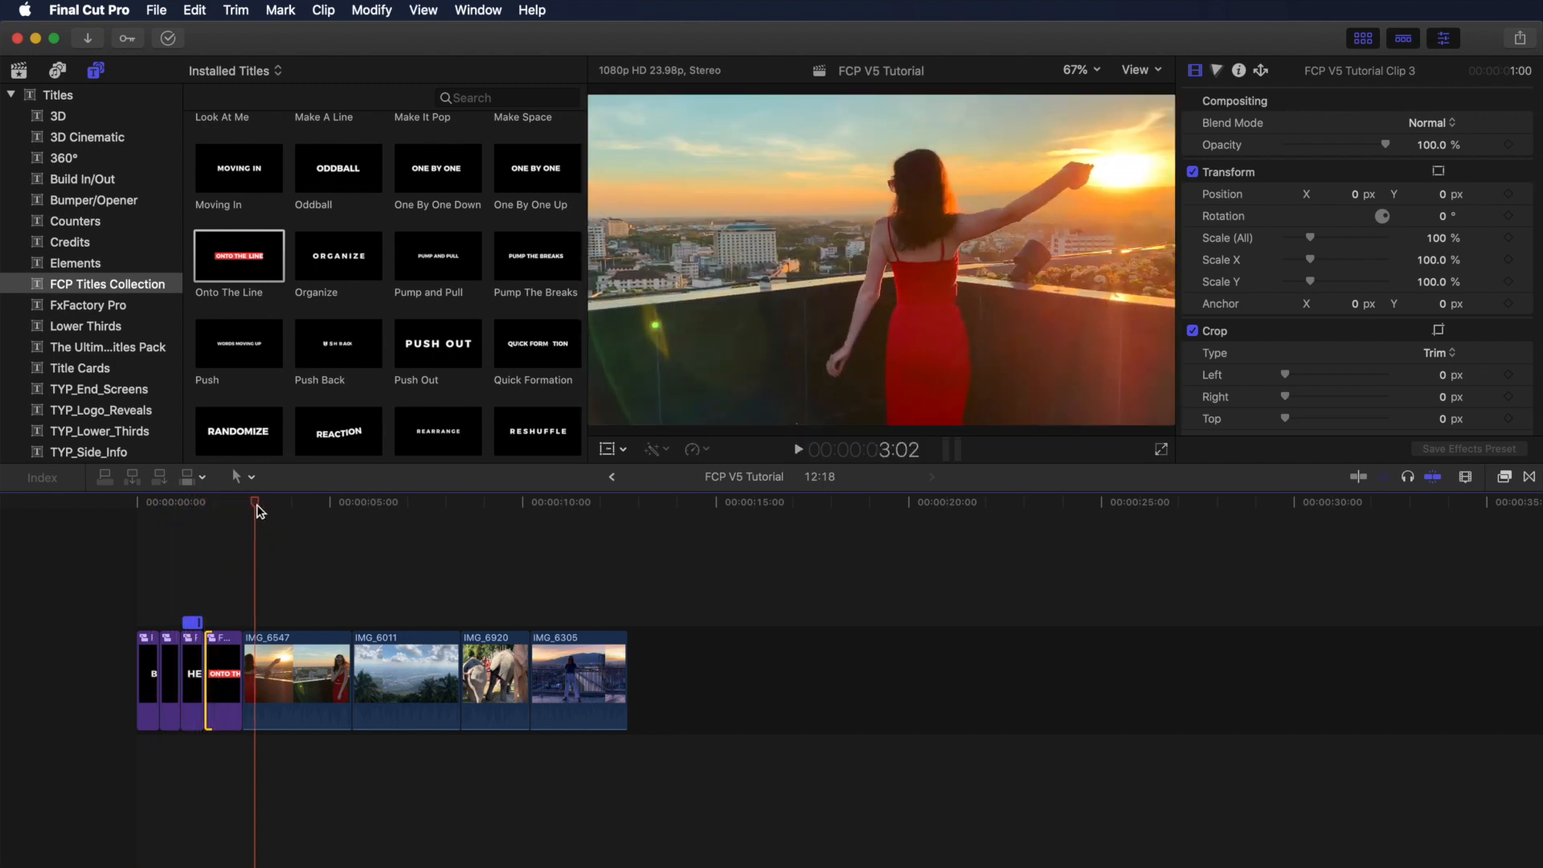
drag(253, 503, 143, 515)
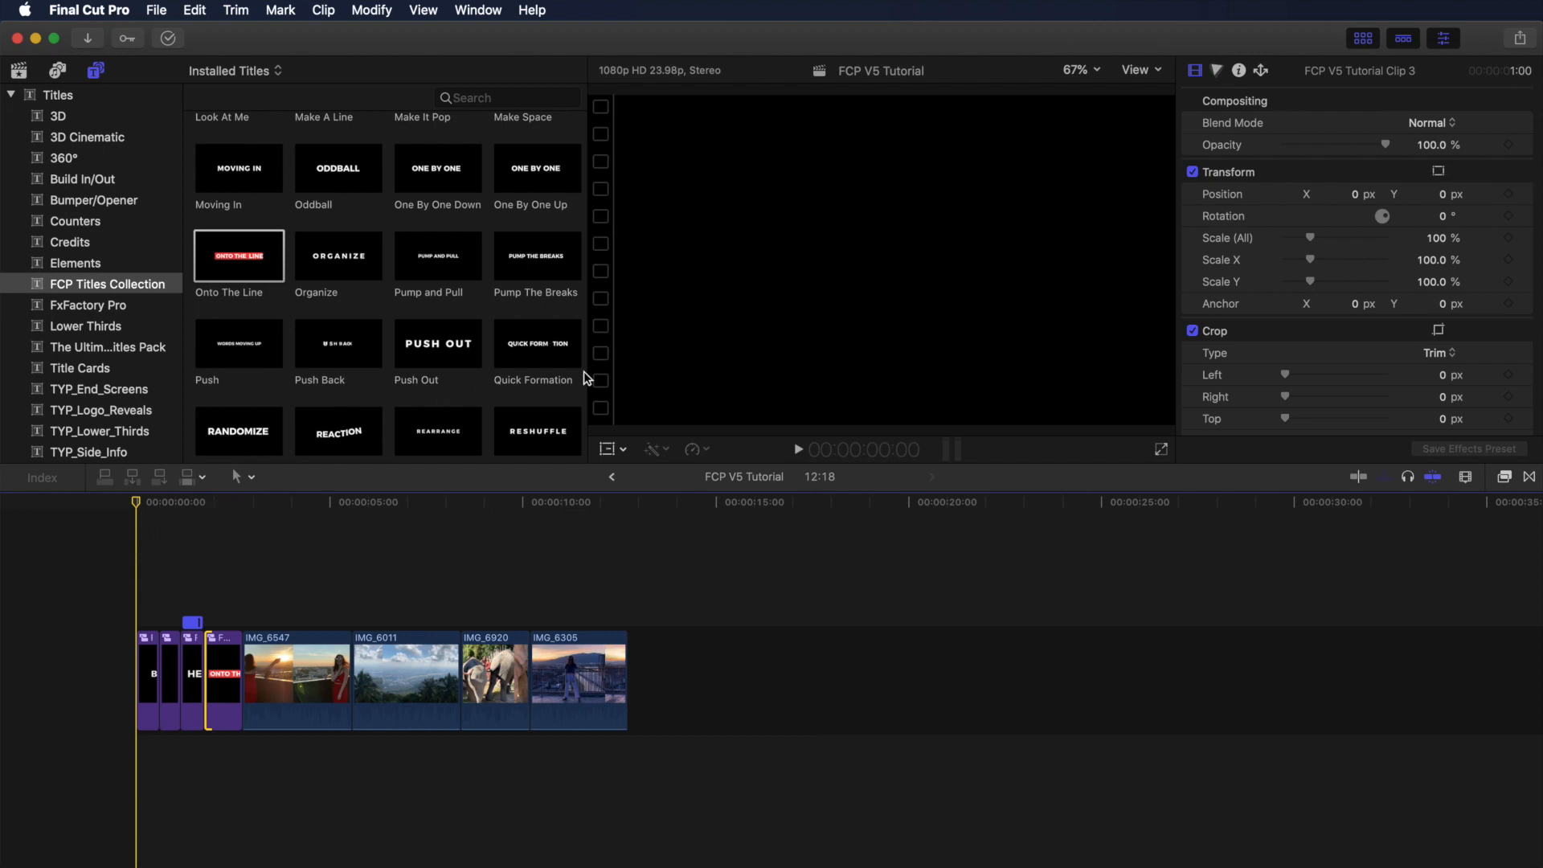
scroll(551, 361, down, 15)
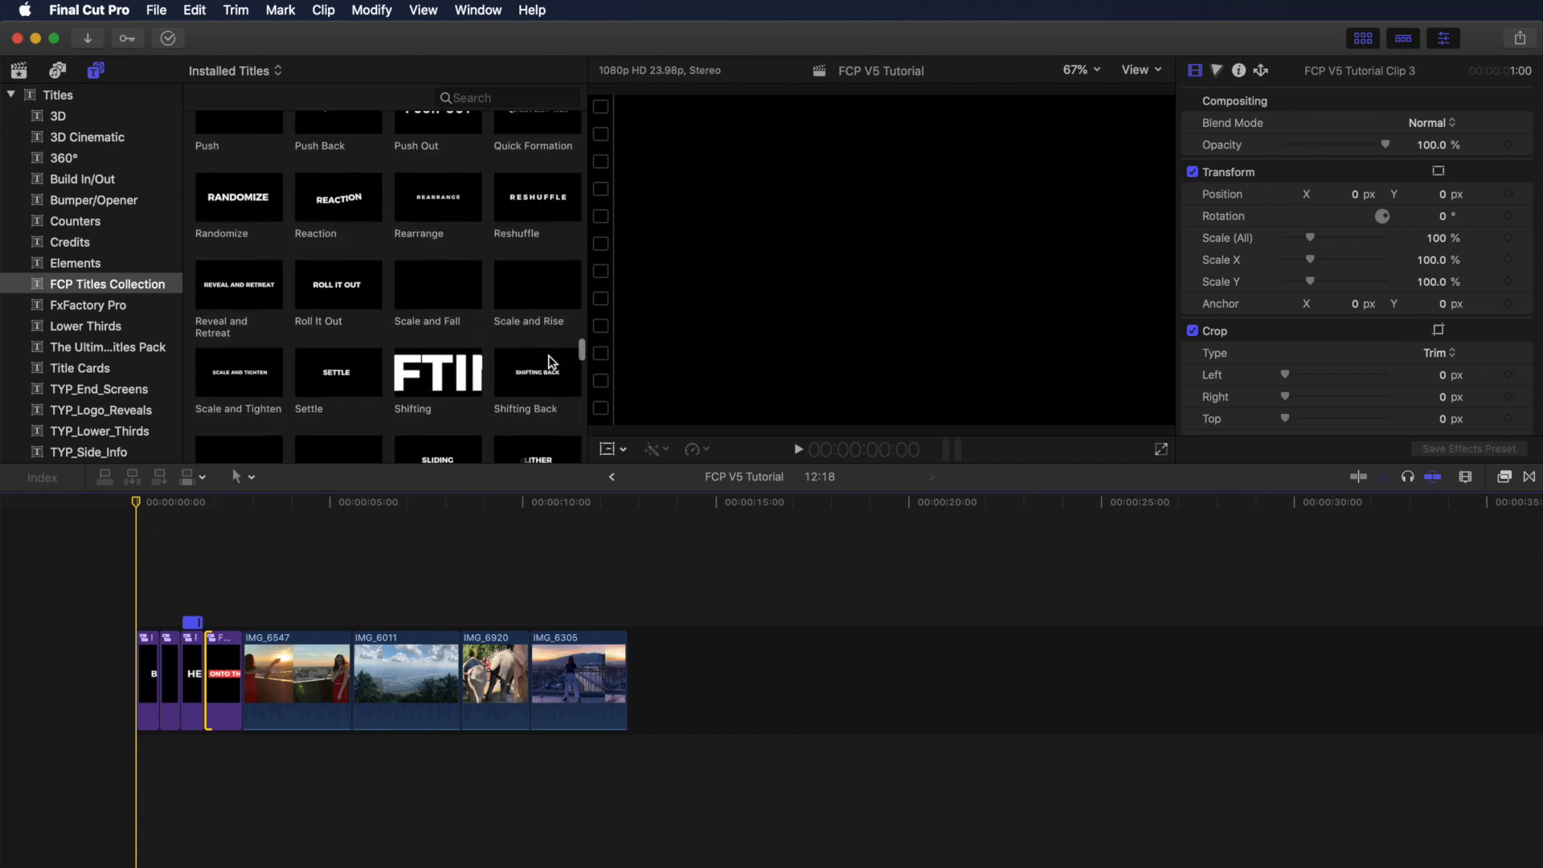
scroll(551, 362, down, 20)
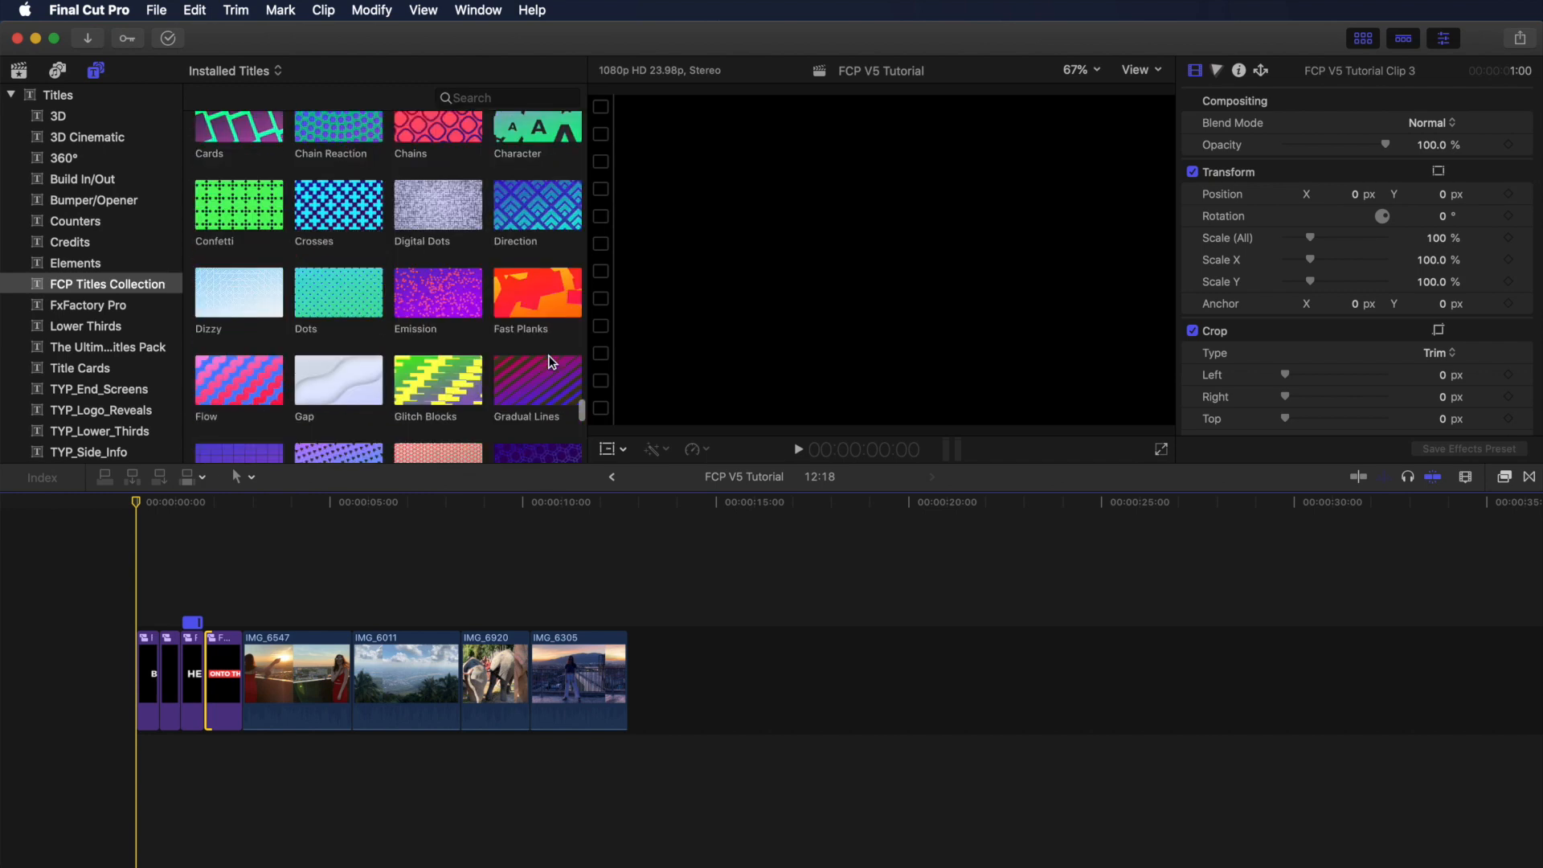
scroll(552, 362, up, 4)
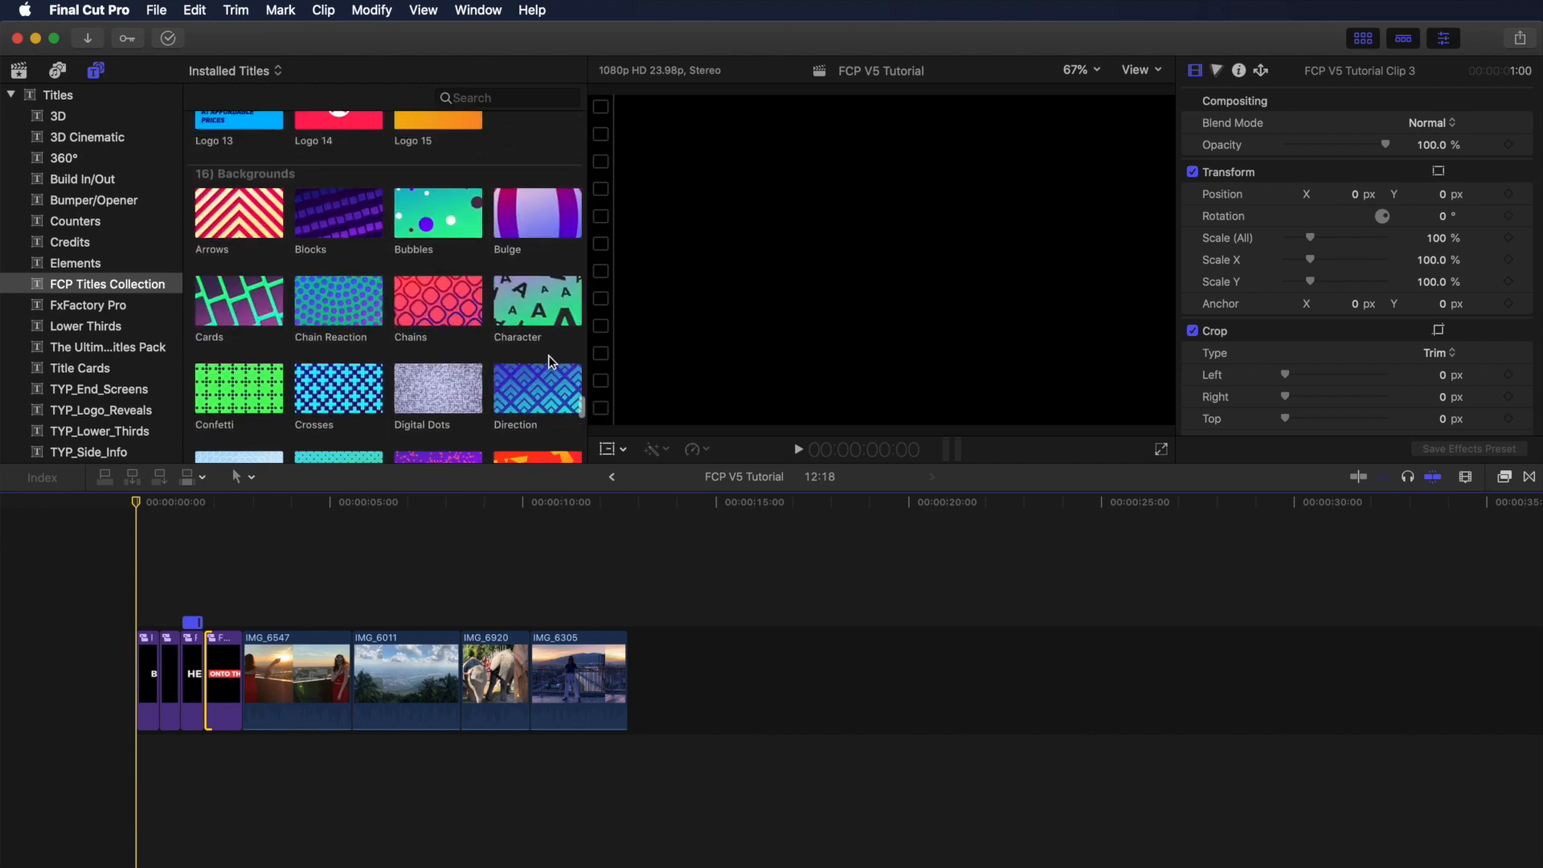
scroll(552, 362, down, 6)
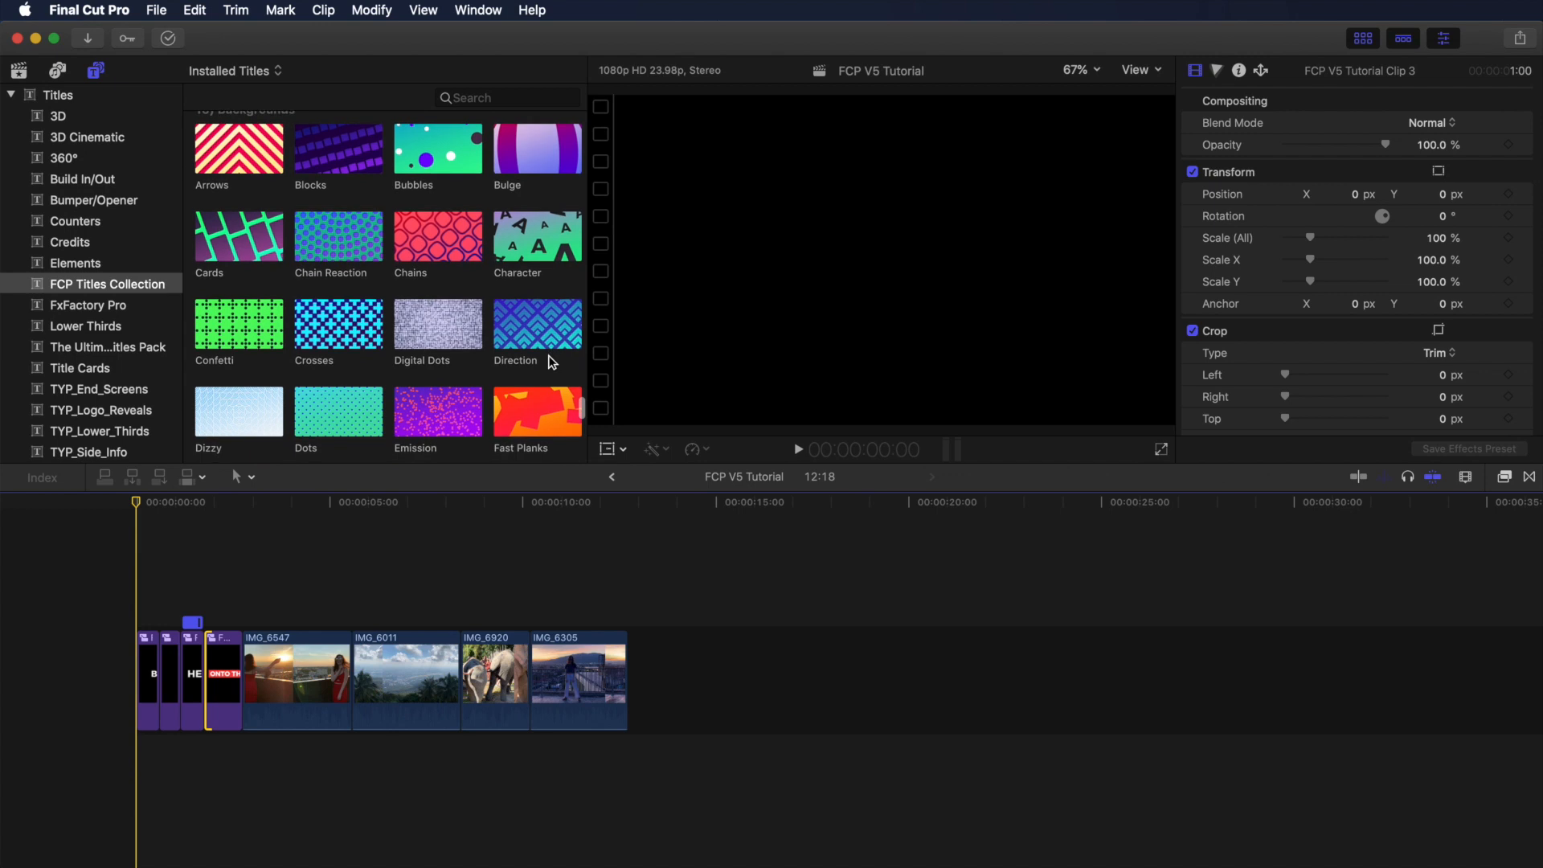
scroll(551, 362, down, 6)
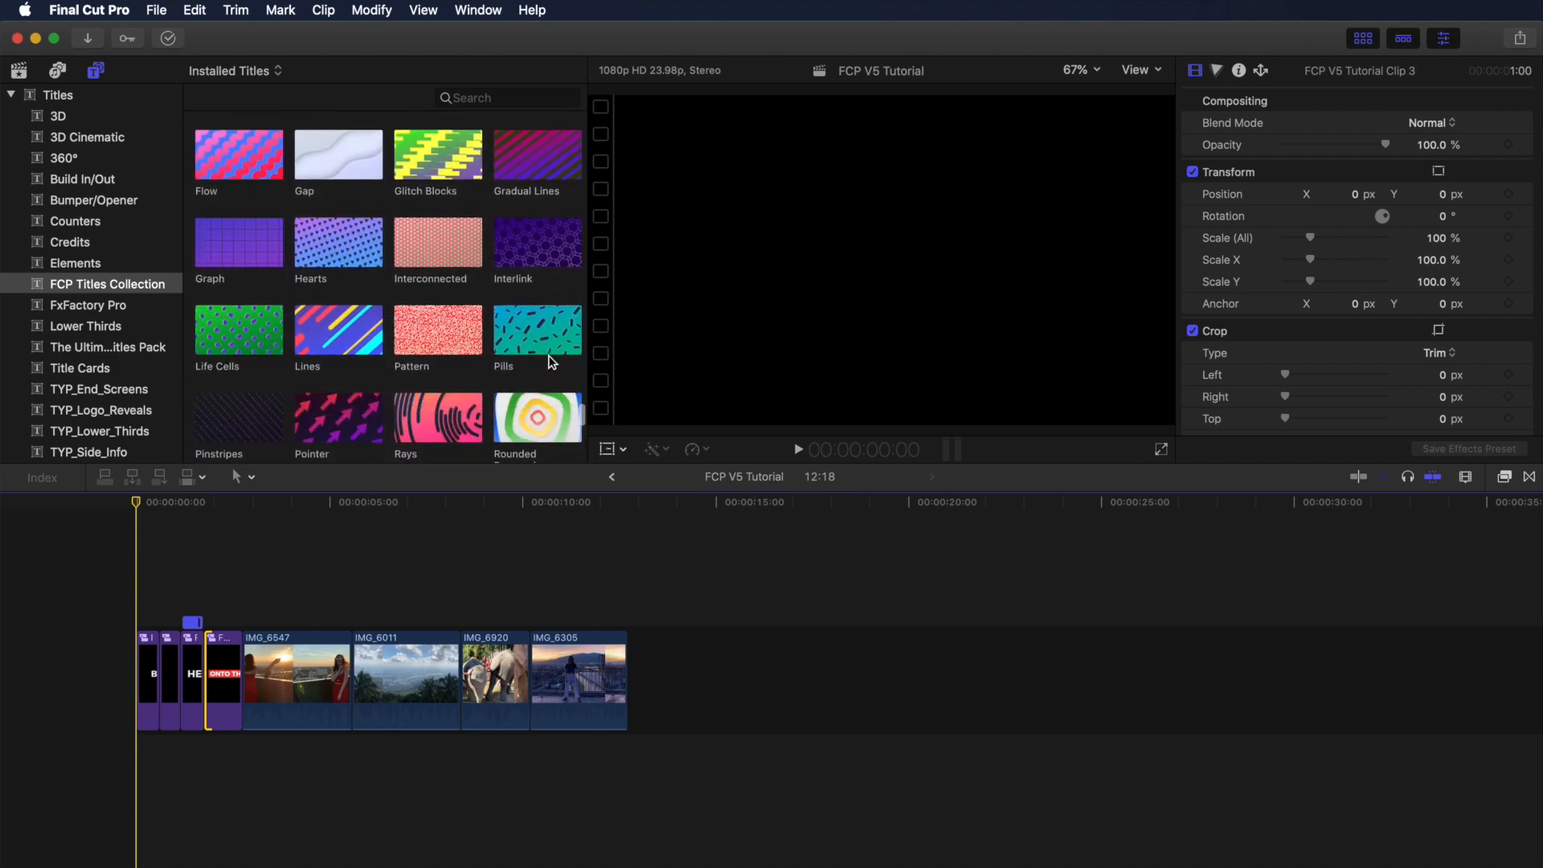
scroll(551, 362, down, 1)
click(331, 284)
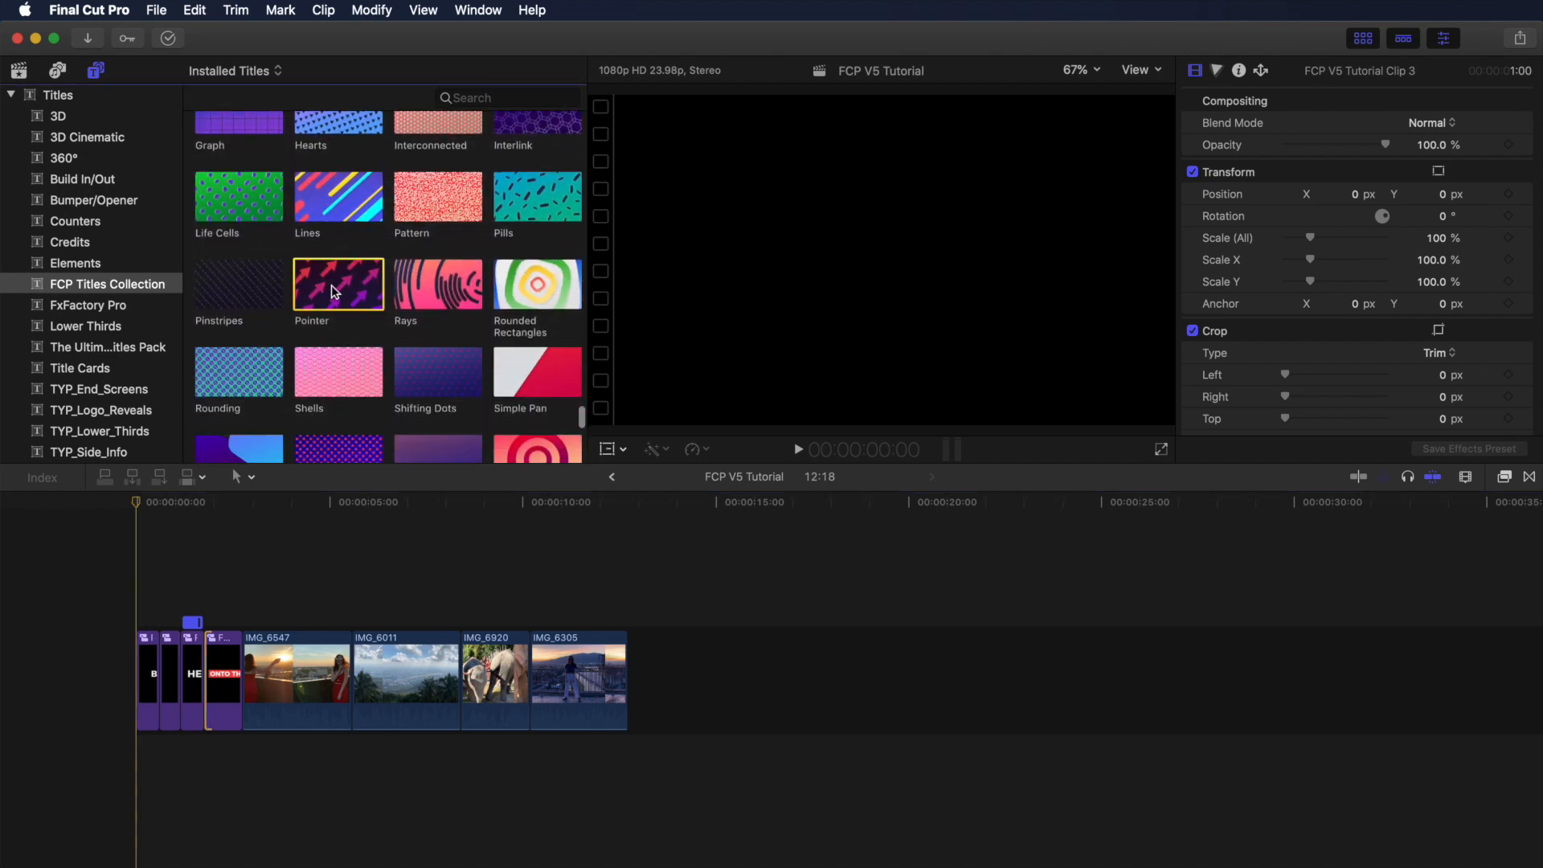
drag(331, 285, 138, 752)
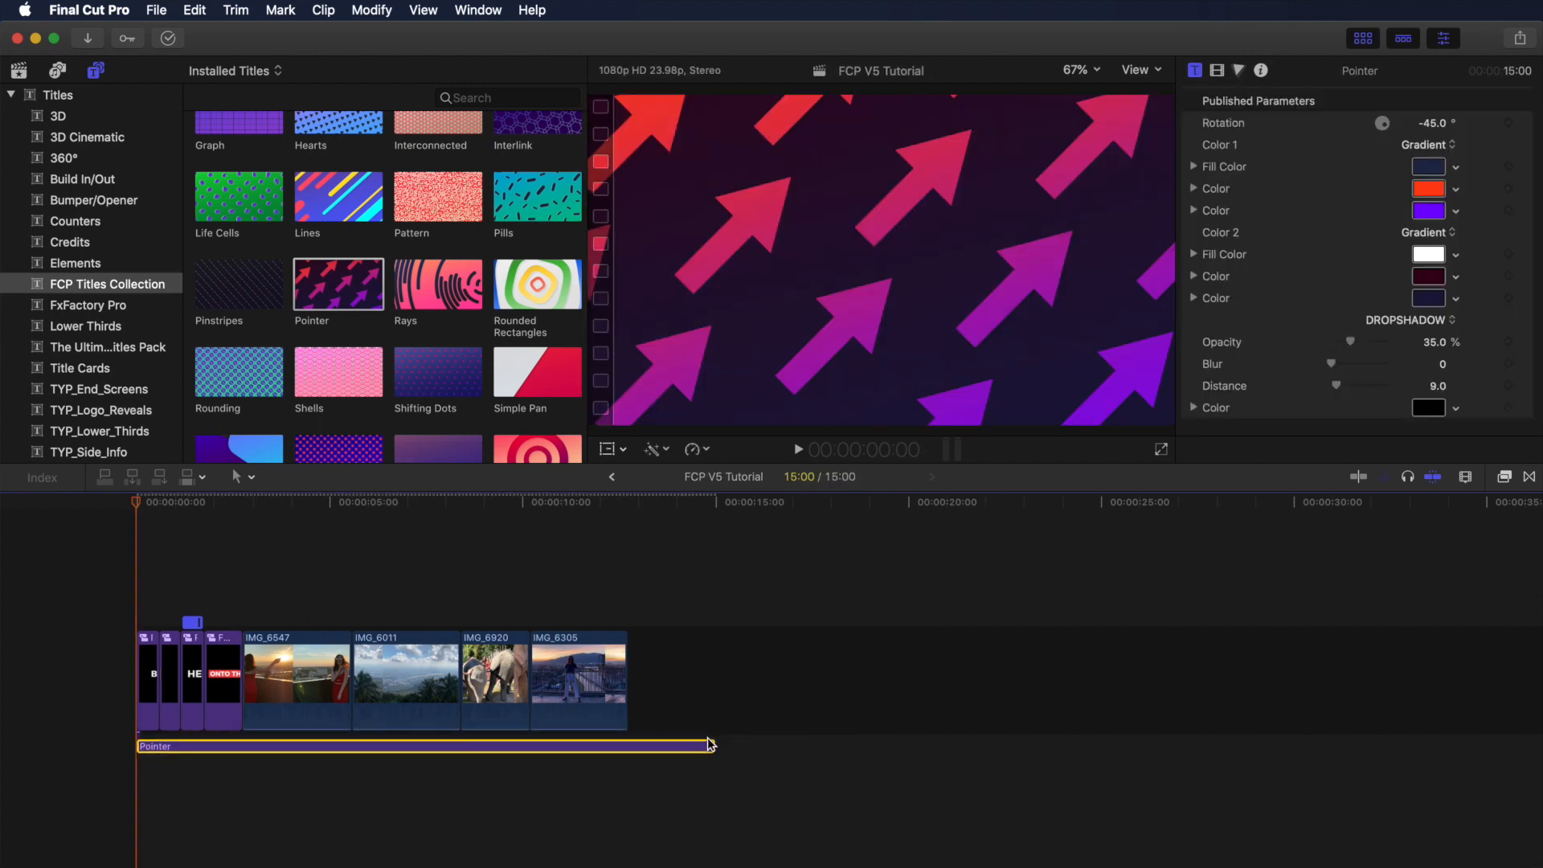
drag(712, 748, 243, 747)
drag(135, 508, 188, 512)
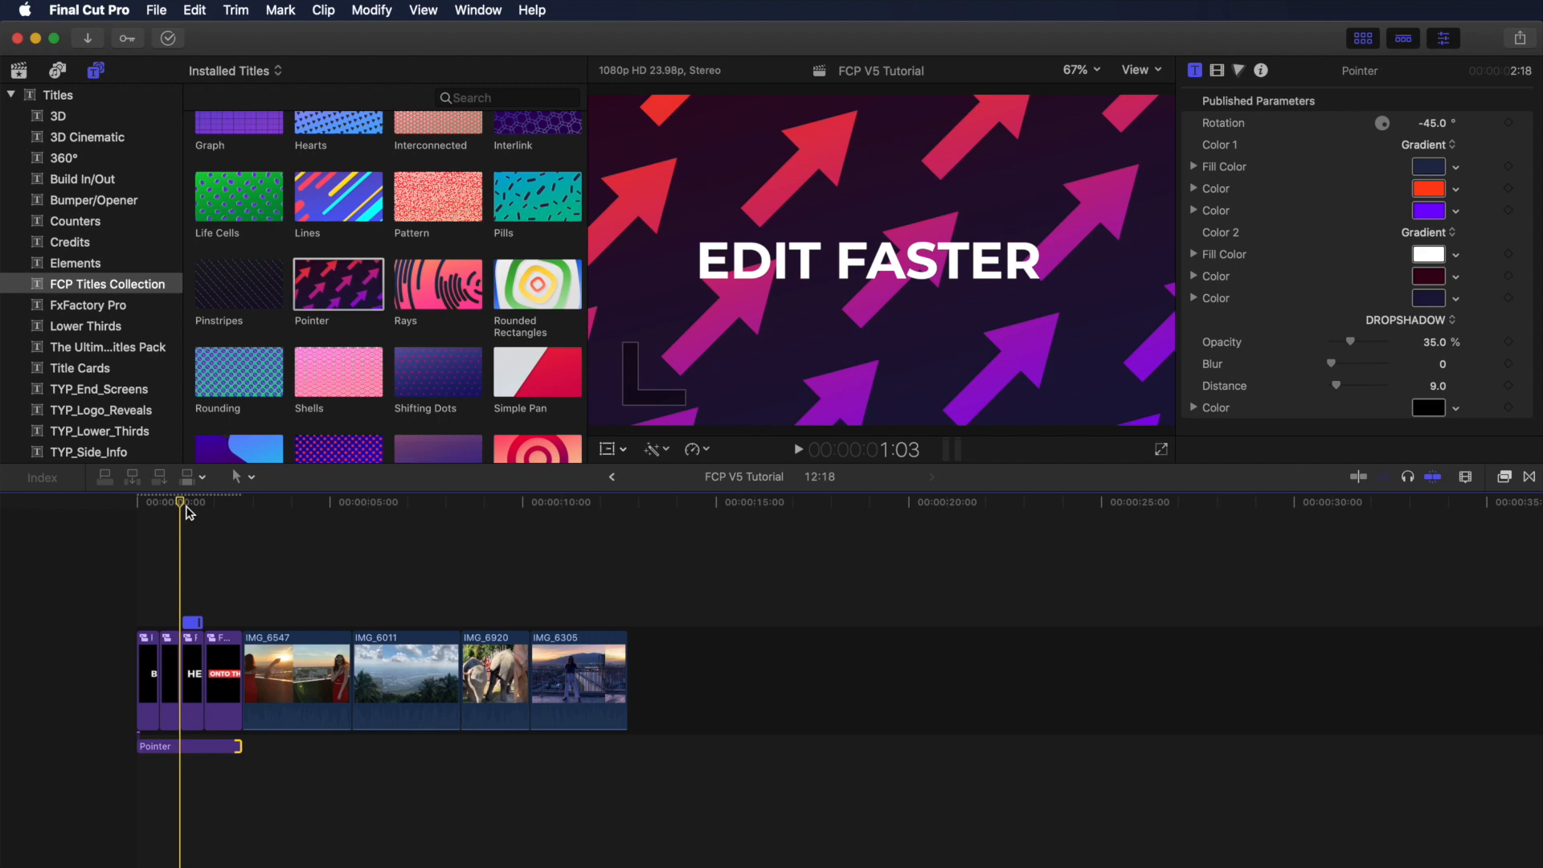
- Try a solid bright blue fill for Color 1 of the Pointer background and return Color 1 to Gradient
click(191, 747)
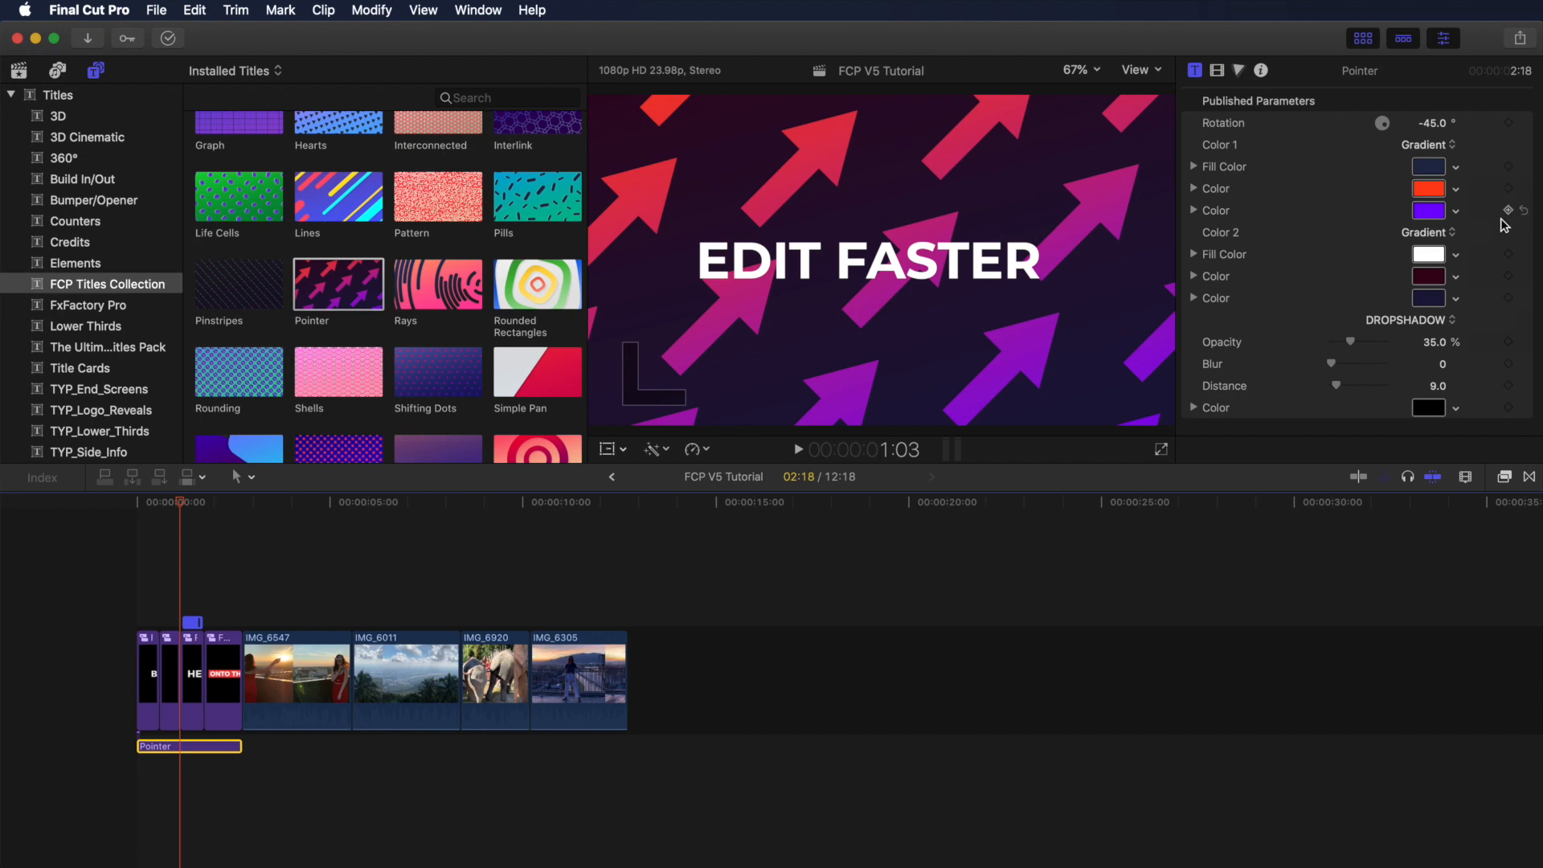
click(1445, 151)
click(1444, 138)
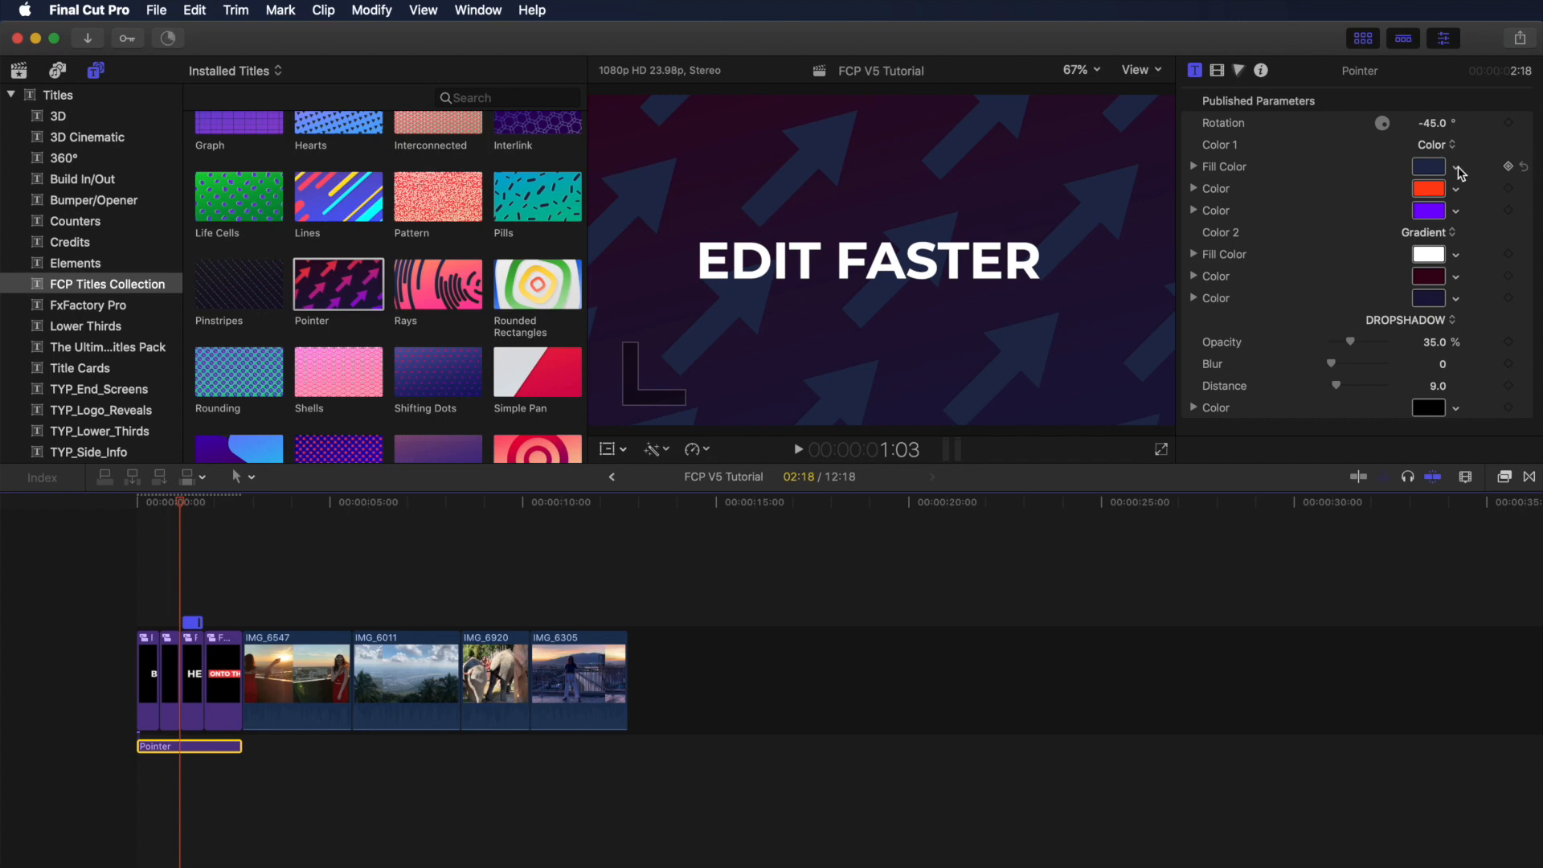
click(1457, 167)
drag(1512, 233, 1520, 284)
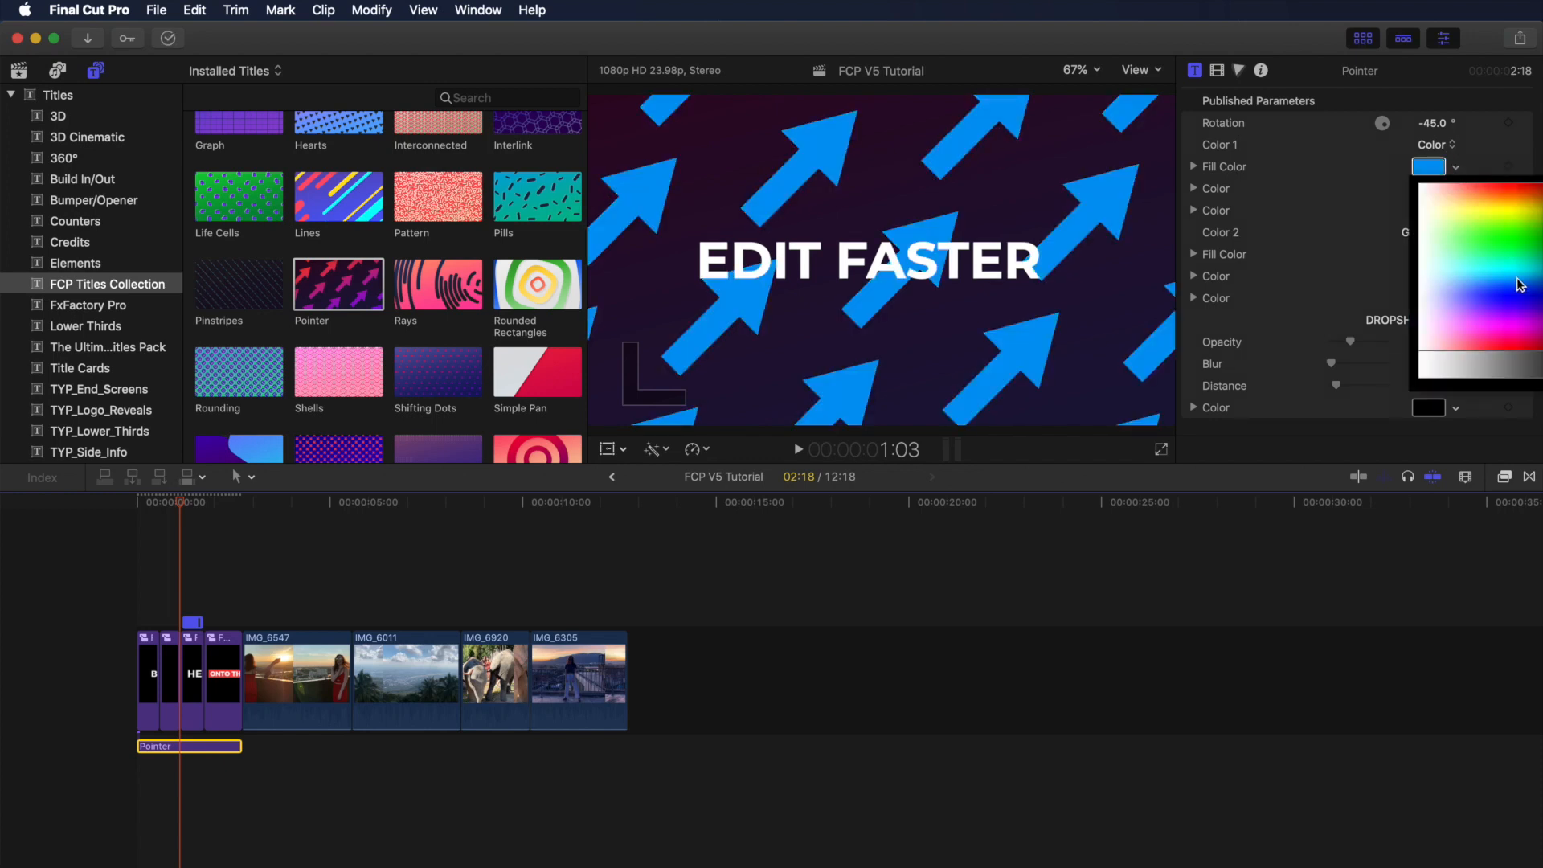
click(1435, 153)
click(1435, 145)
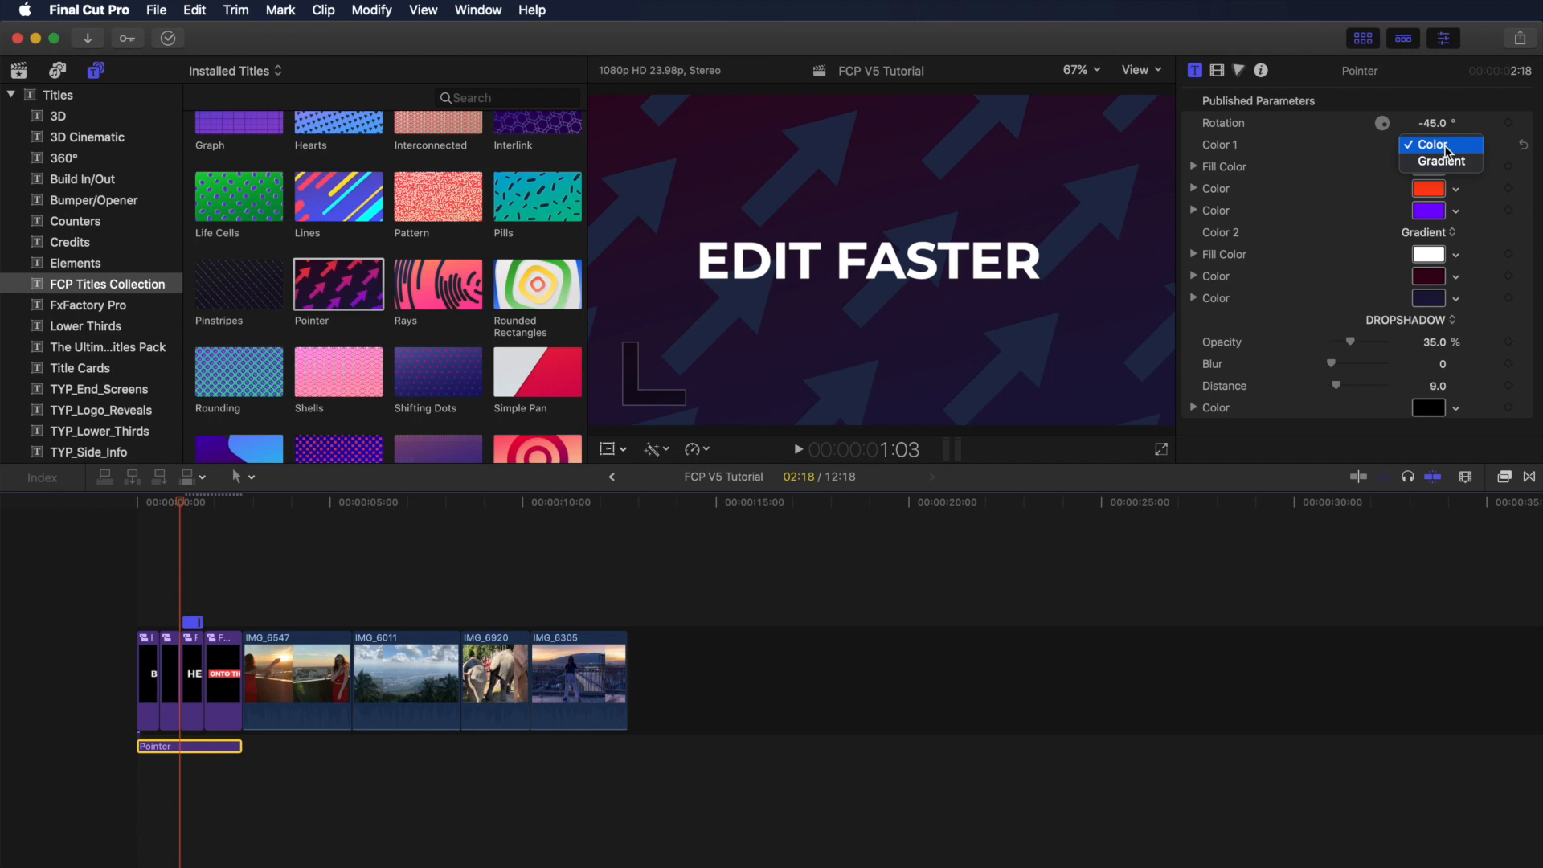
click(1447, 162)
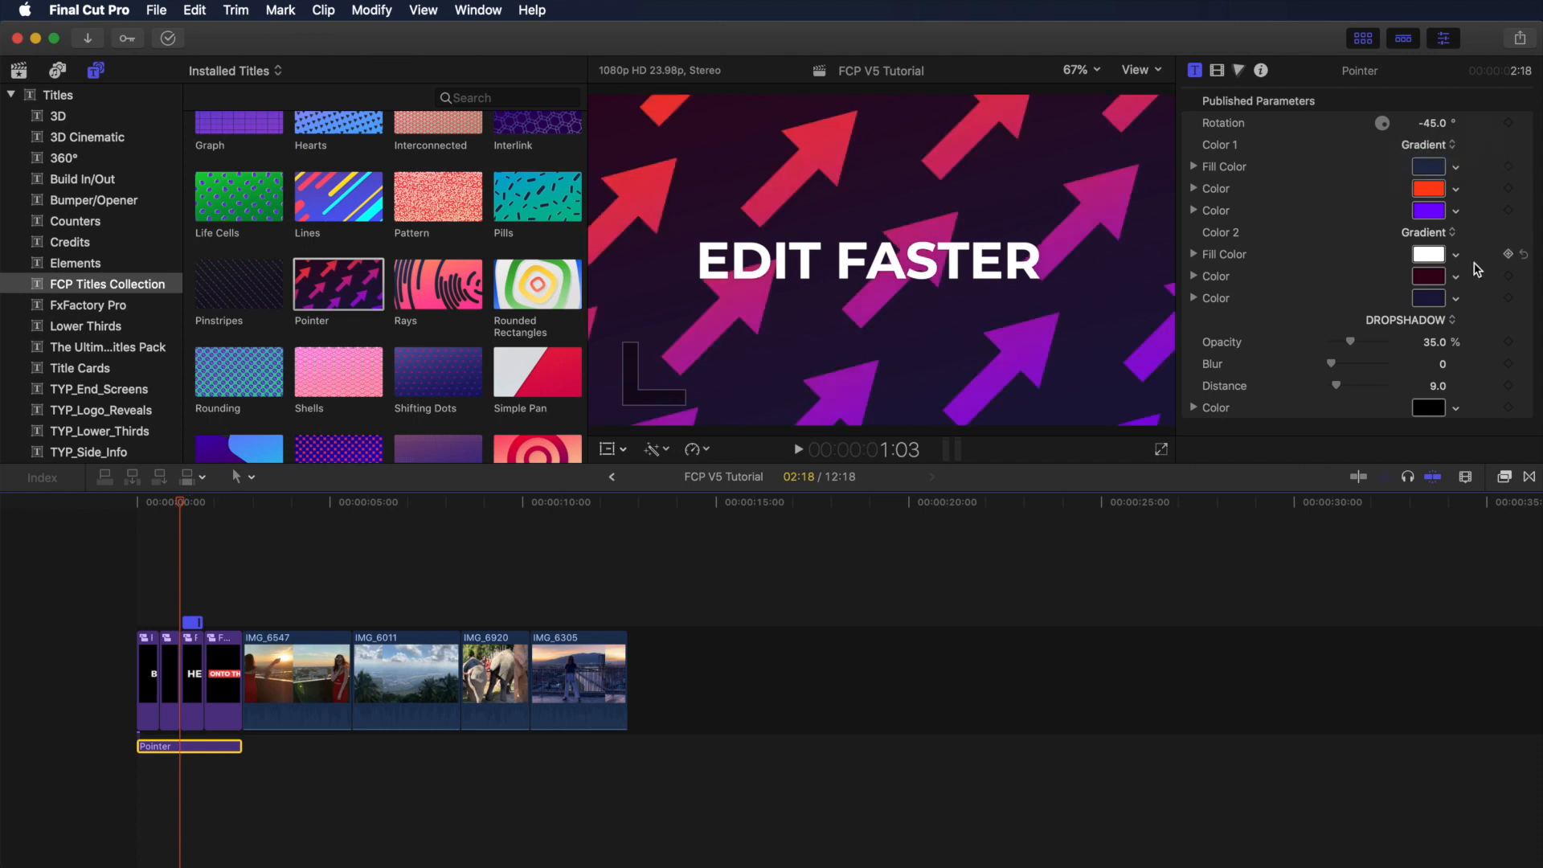
- Try a solid fill for Color 2 of the Pointer background and return Color 2 to Gradient
click(1453, 235)
click(1436, 222)
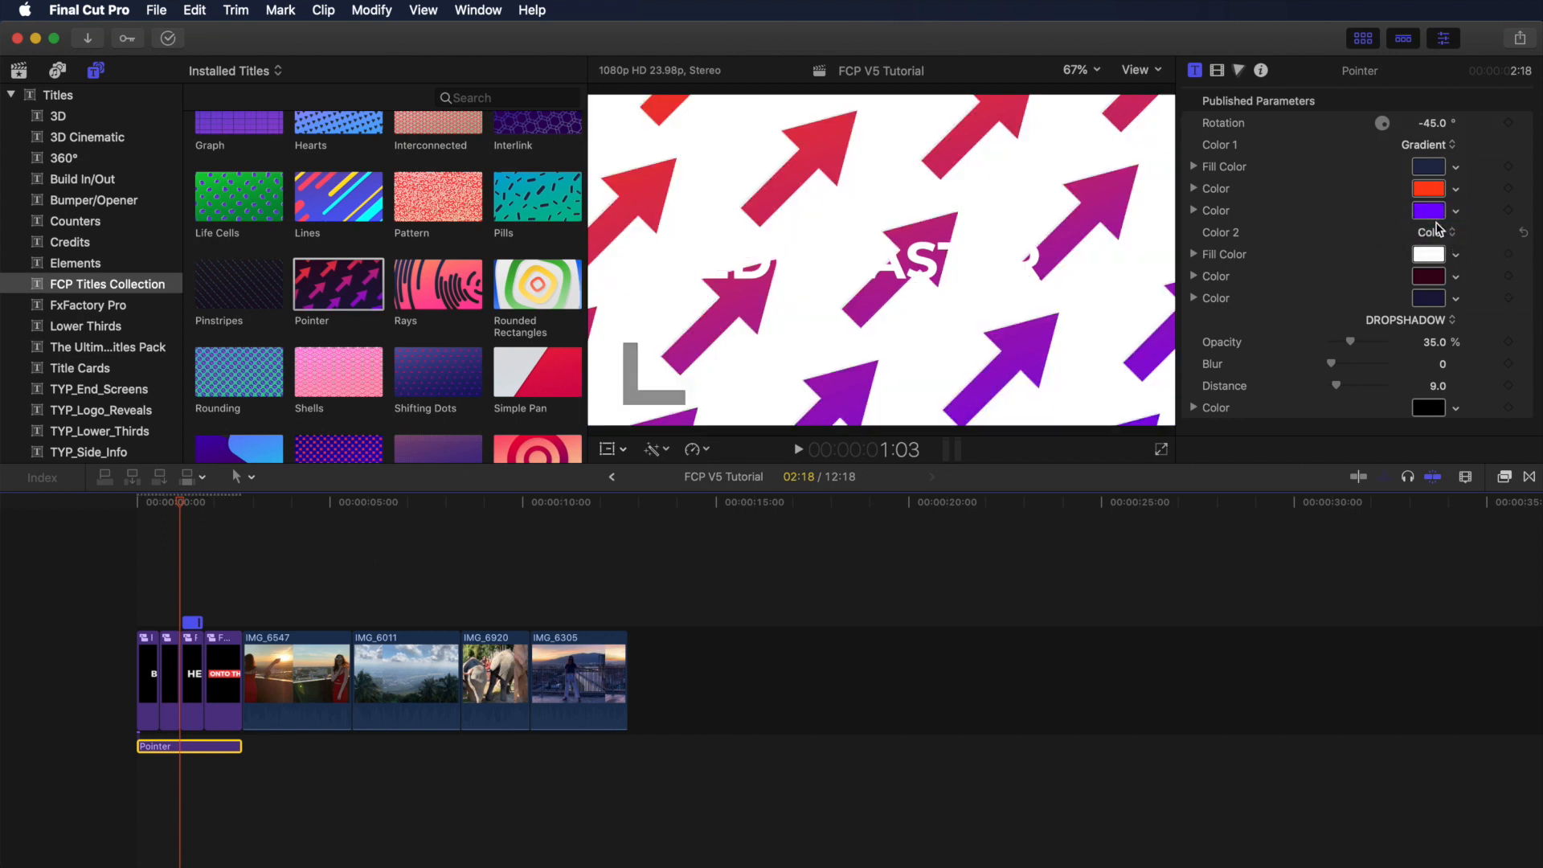
click(1456, 255)
drag(1470, 304, 1386, 249)
click(1387, 249)
click(1447, 234)
click(1443, 249)
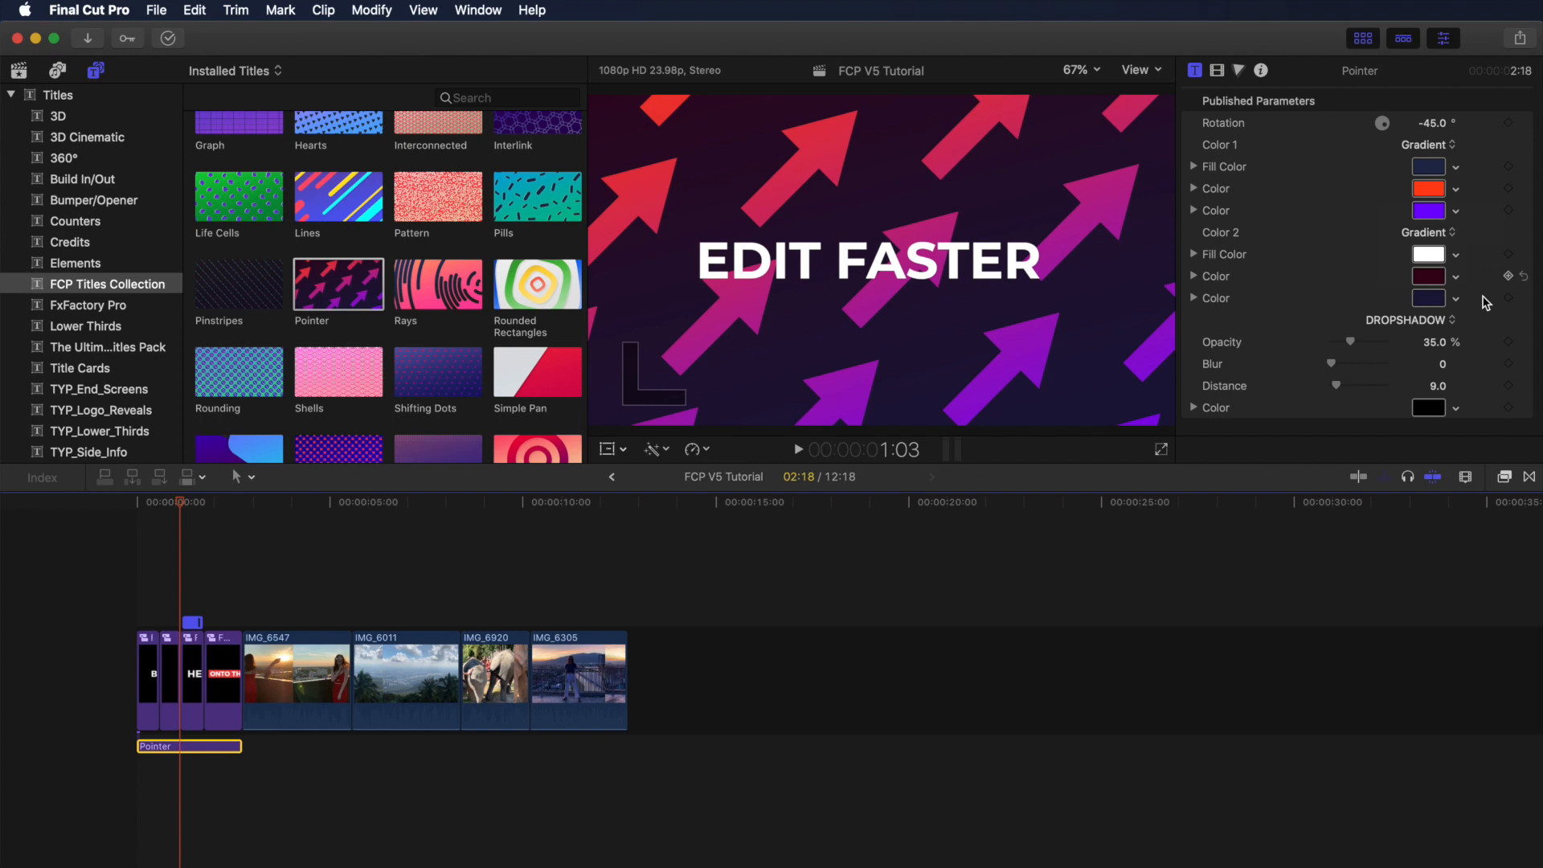
- Change the Color 2 gradient of the Pointer background to bright cyan and teal blue
click(1457, 278)
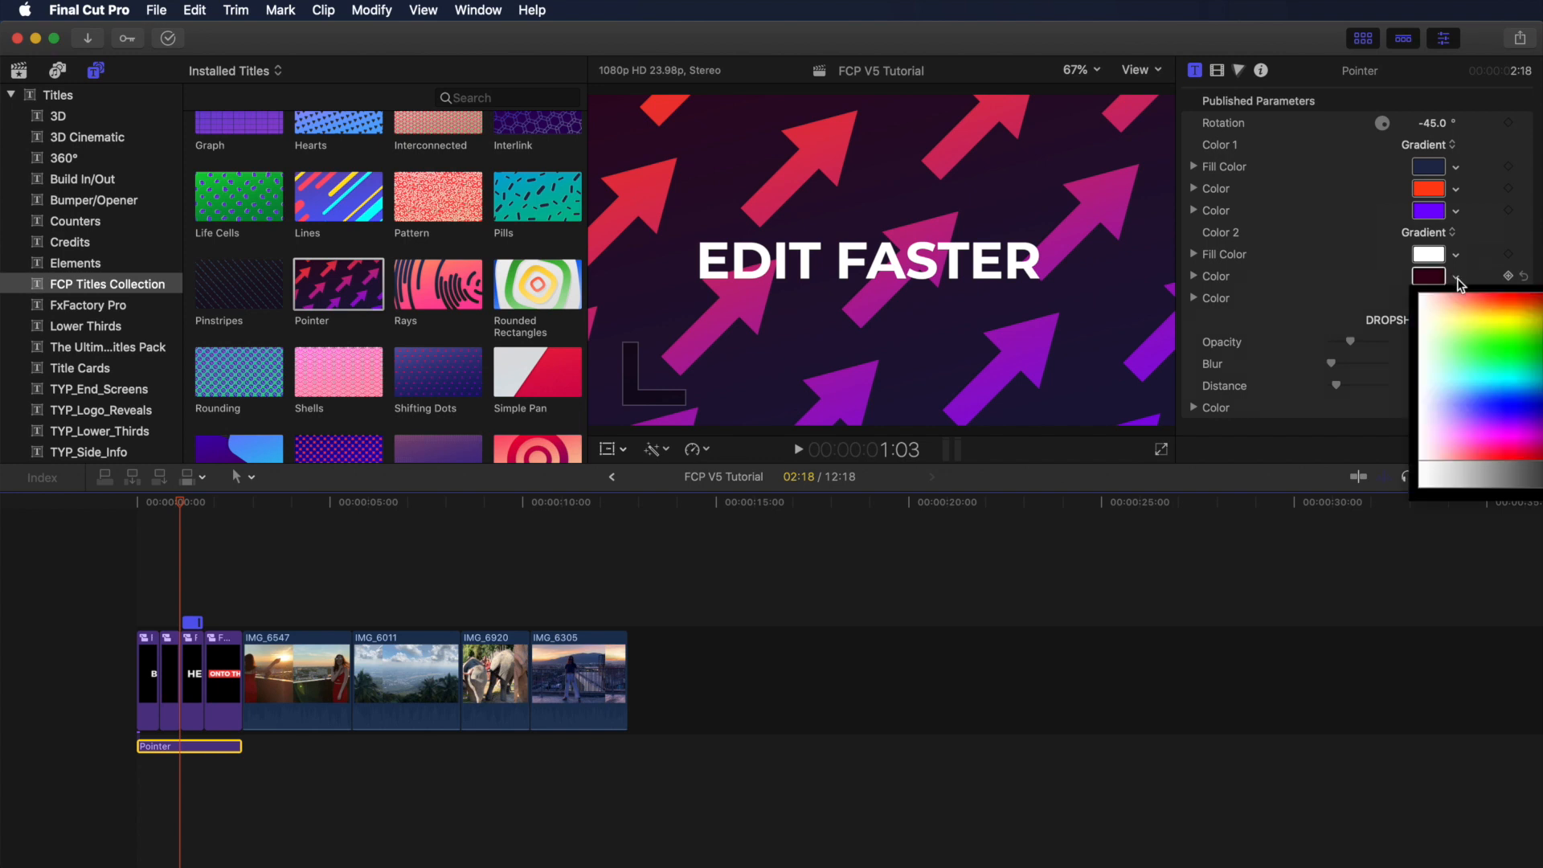
drag(1483, 302, 1510, 418)
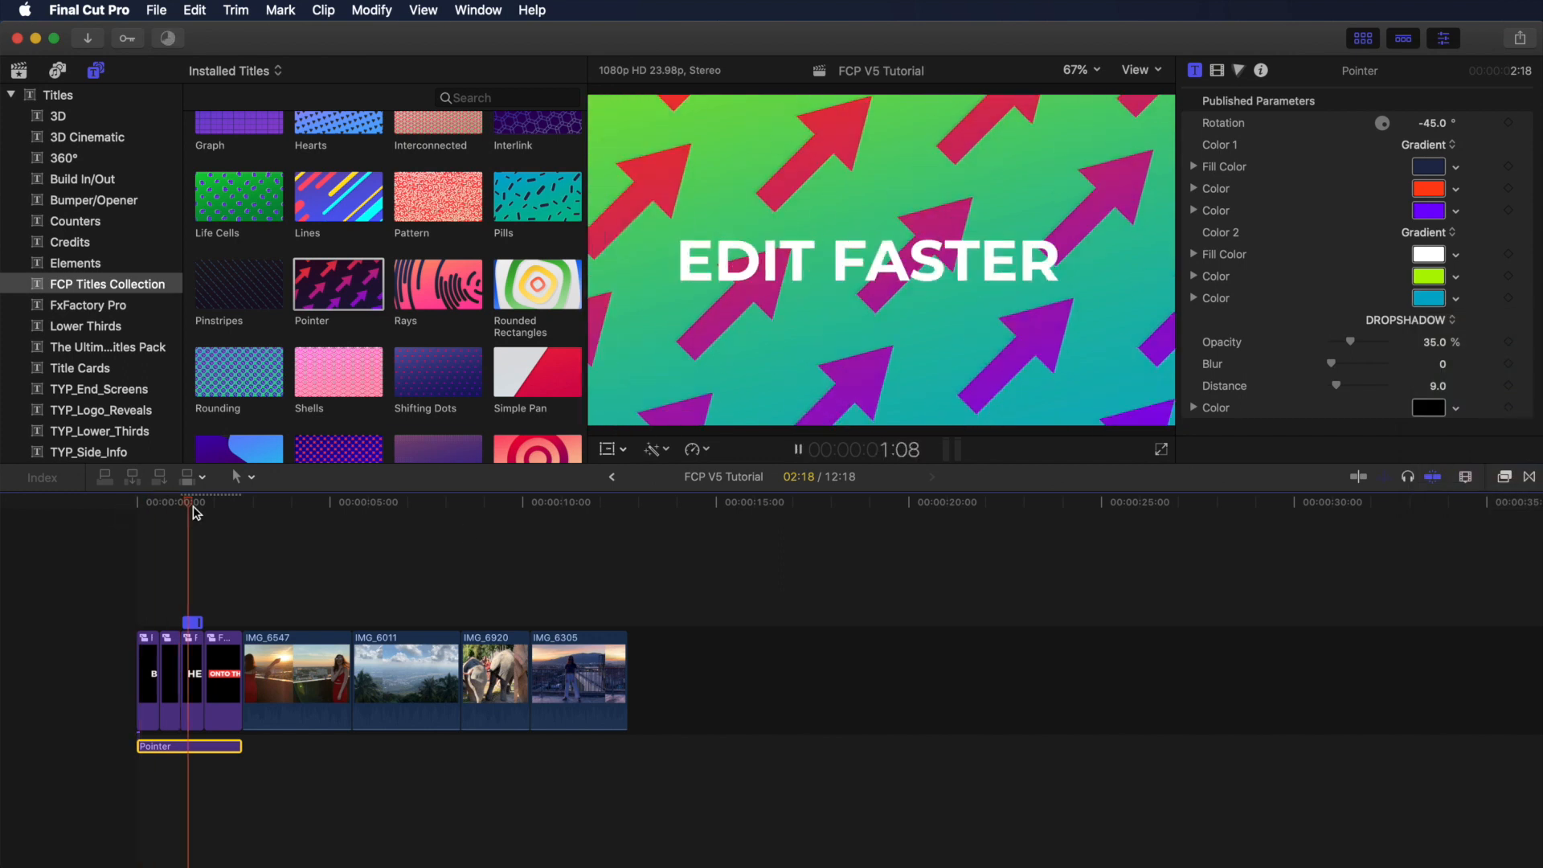
click(229, 502)
click(1457, 277)
drag(1523, 354, 1529, 410)
- Change the Color 1 gradient of the Pointer arrows to pure red and purple
click(1457, 188)
drag(1512, 229, 1515, 233)
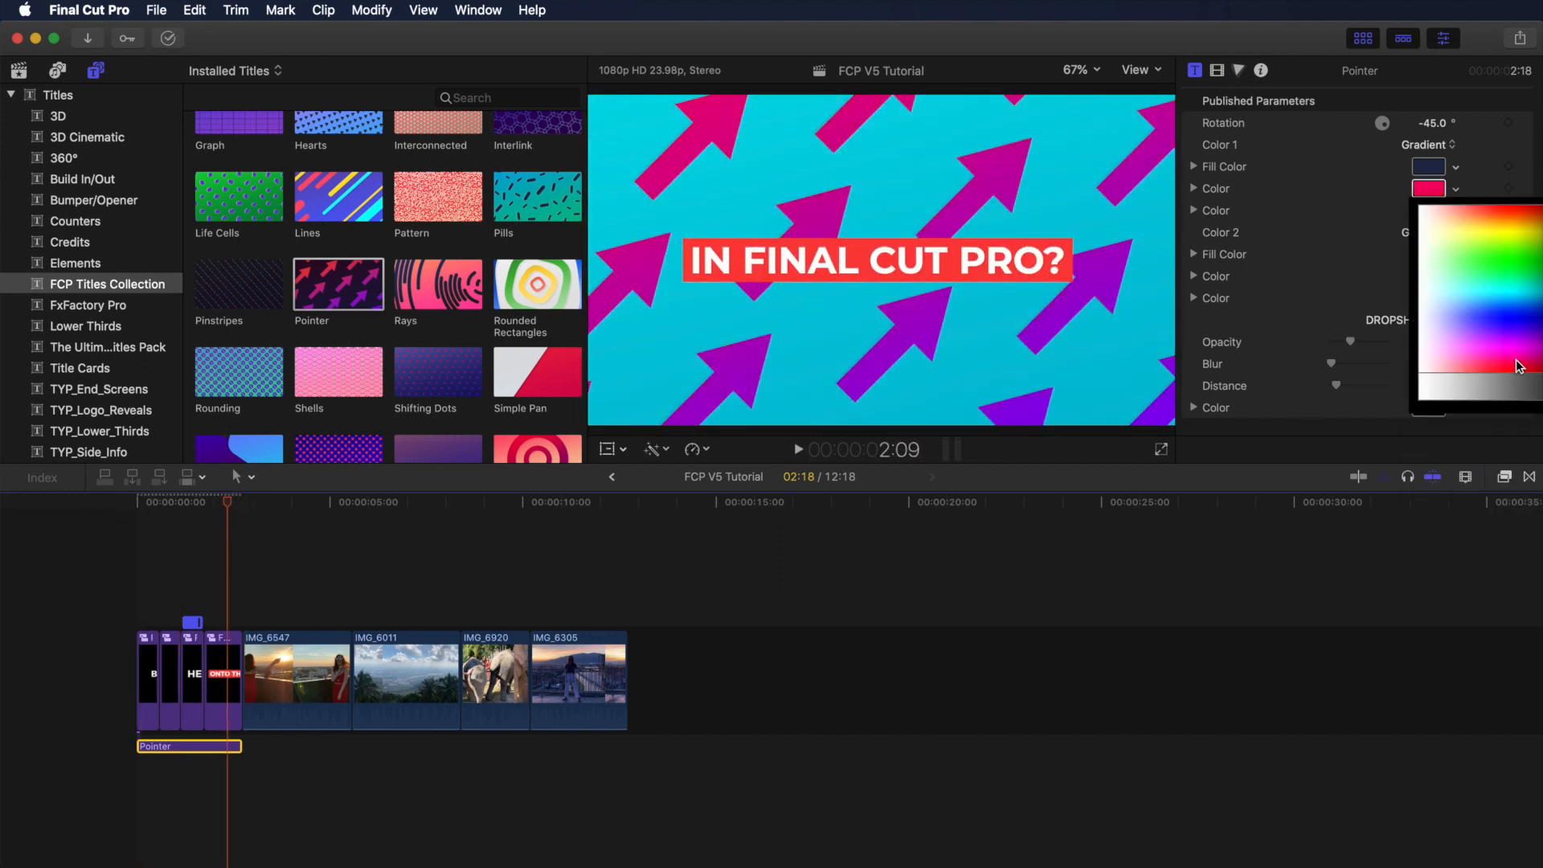
click(1471, 212)
click(1456, 211)
click(1492, 368)
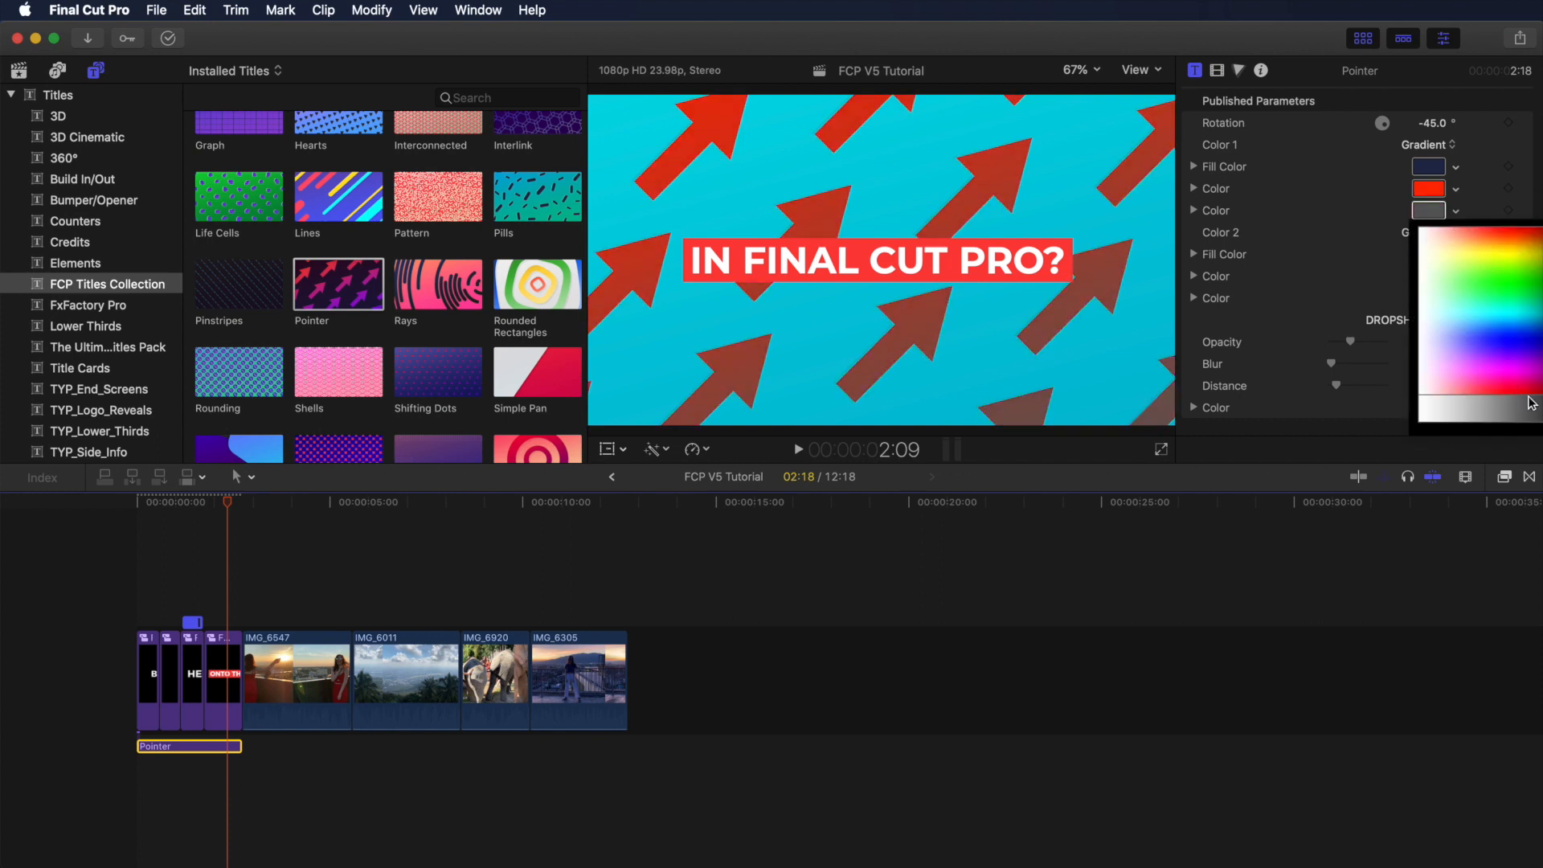
key(Escape)
- Play the title sequence from the start to check the recolored Pointer background behind the text
key(Home)
key(space)
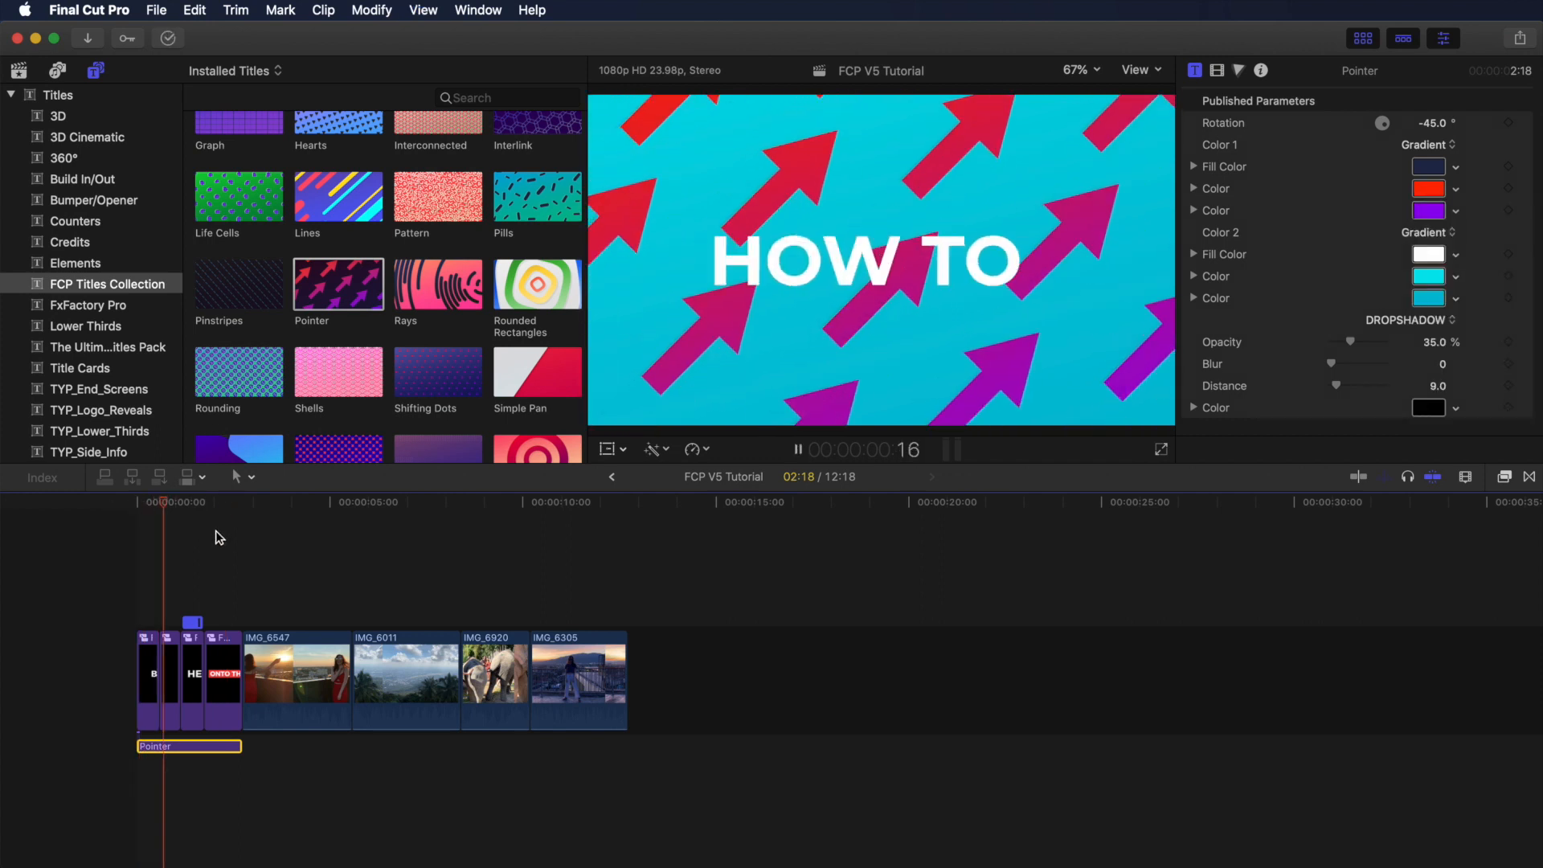
key(space)
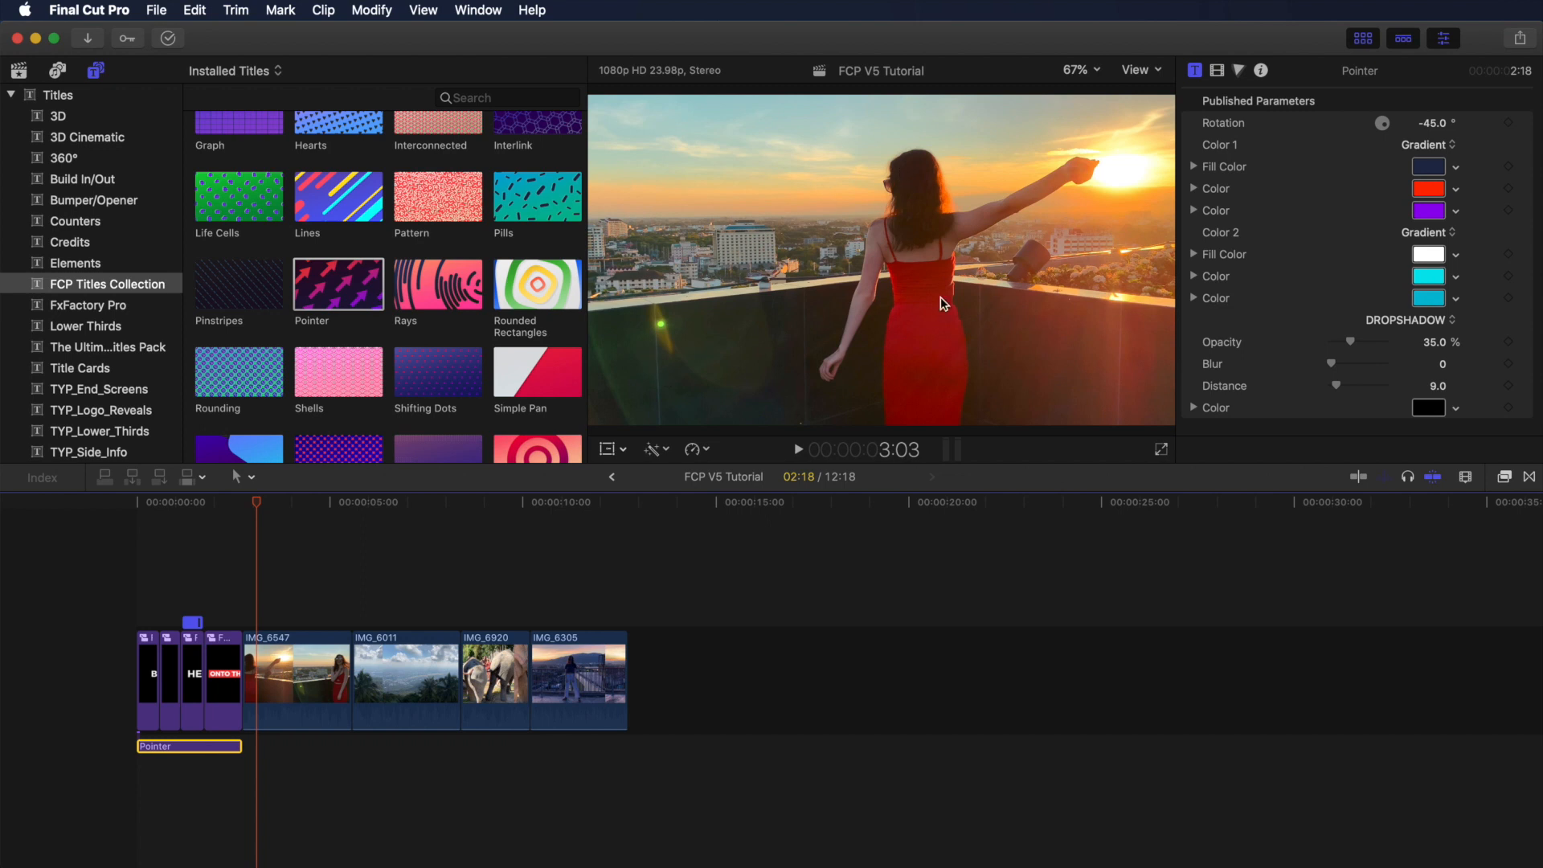
- Add the Lines - Shoot 2 element above the IMG_6547 clip, near the clip's beginning
scroll(475, 319, up, 10)
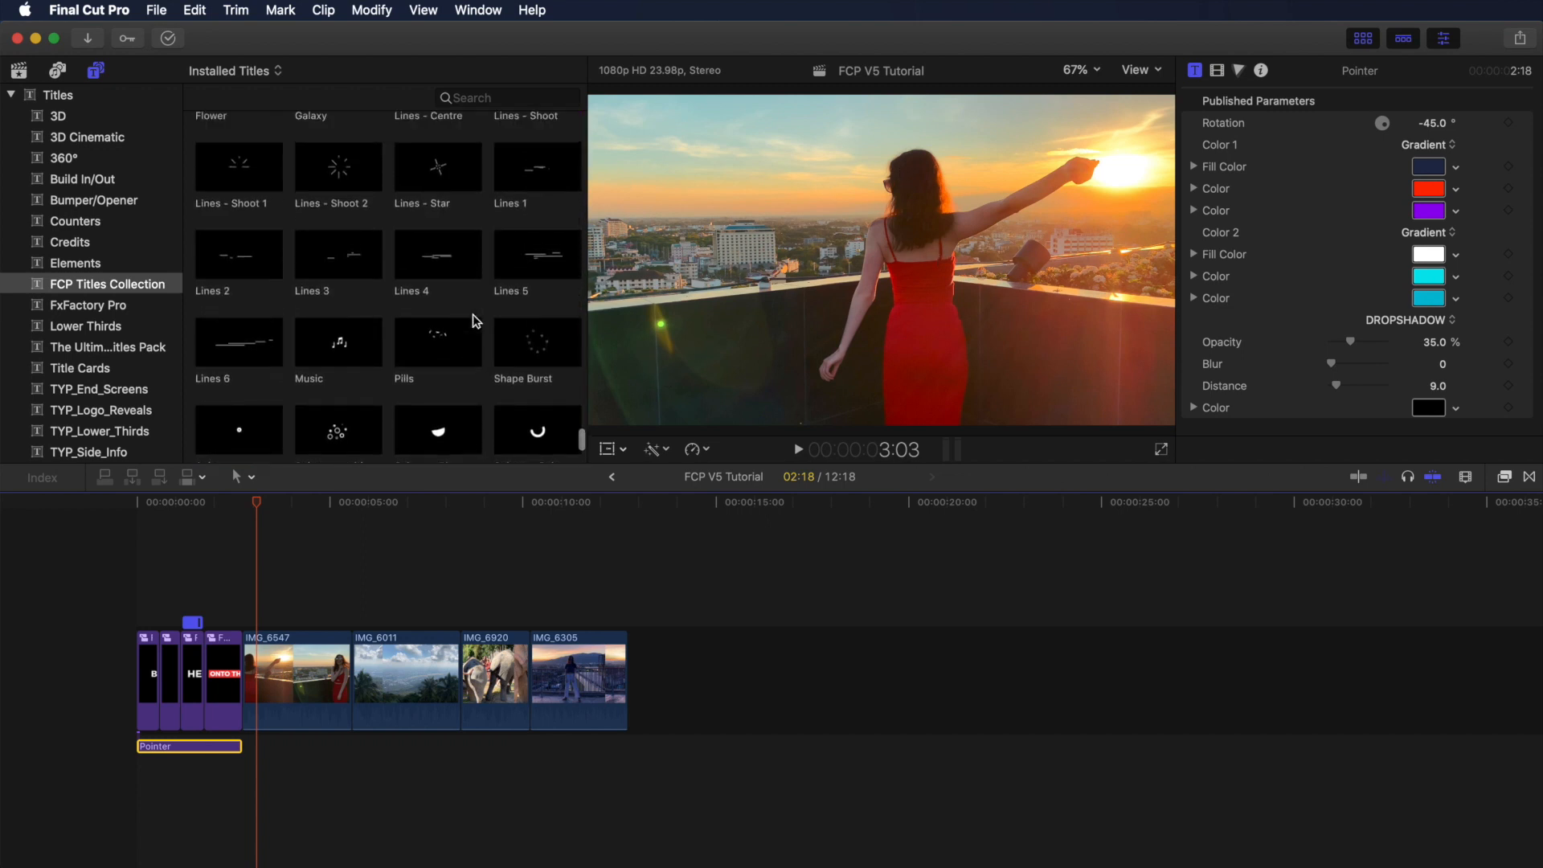
click(342, 273)
drag(363, 287, 262, 610)
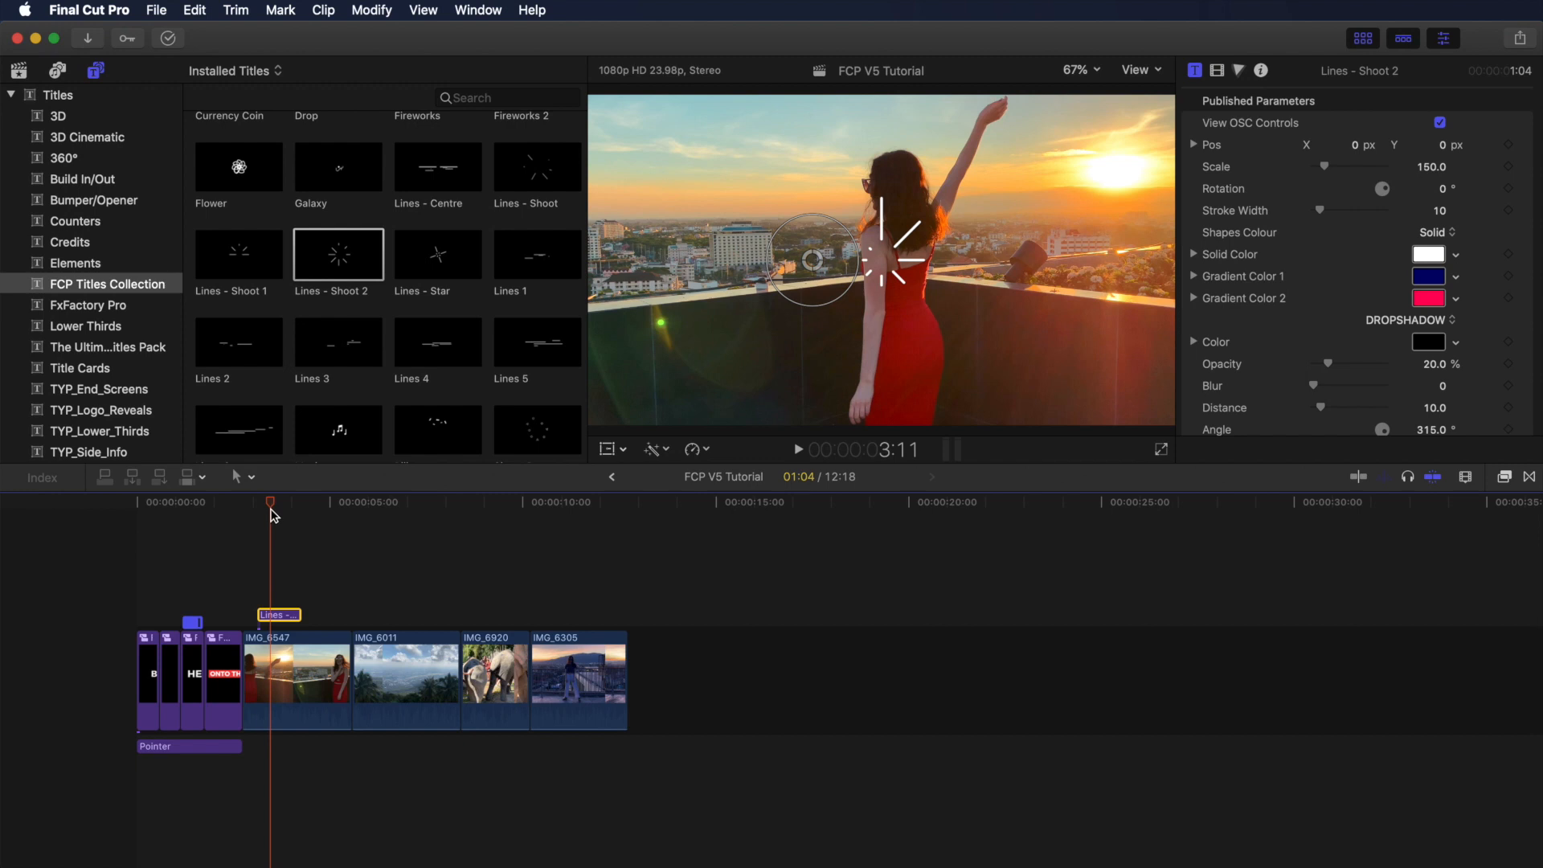
- Enlarge Lines - Shoot 2 to a scale of about 467 and move it to X 0.04, Y -0.02 px around the woman
key(Left)
key(Left)
key(Left)
key(Left)
key(Left)
key(Left)
key(Left)
key(Left)
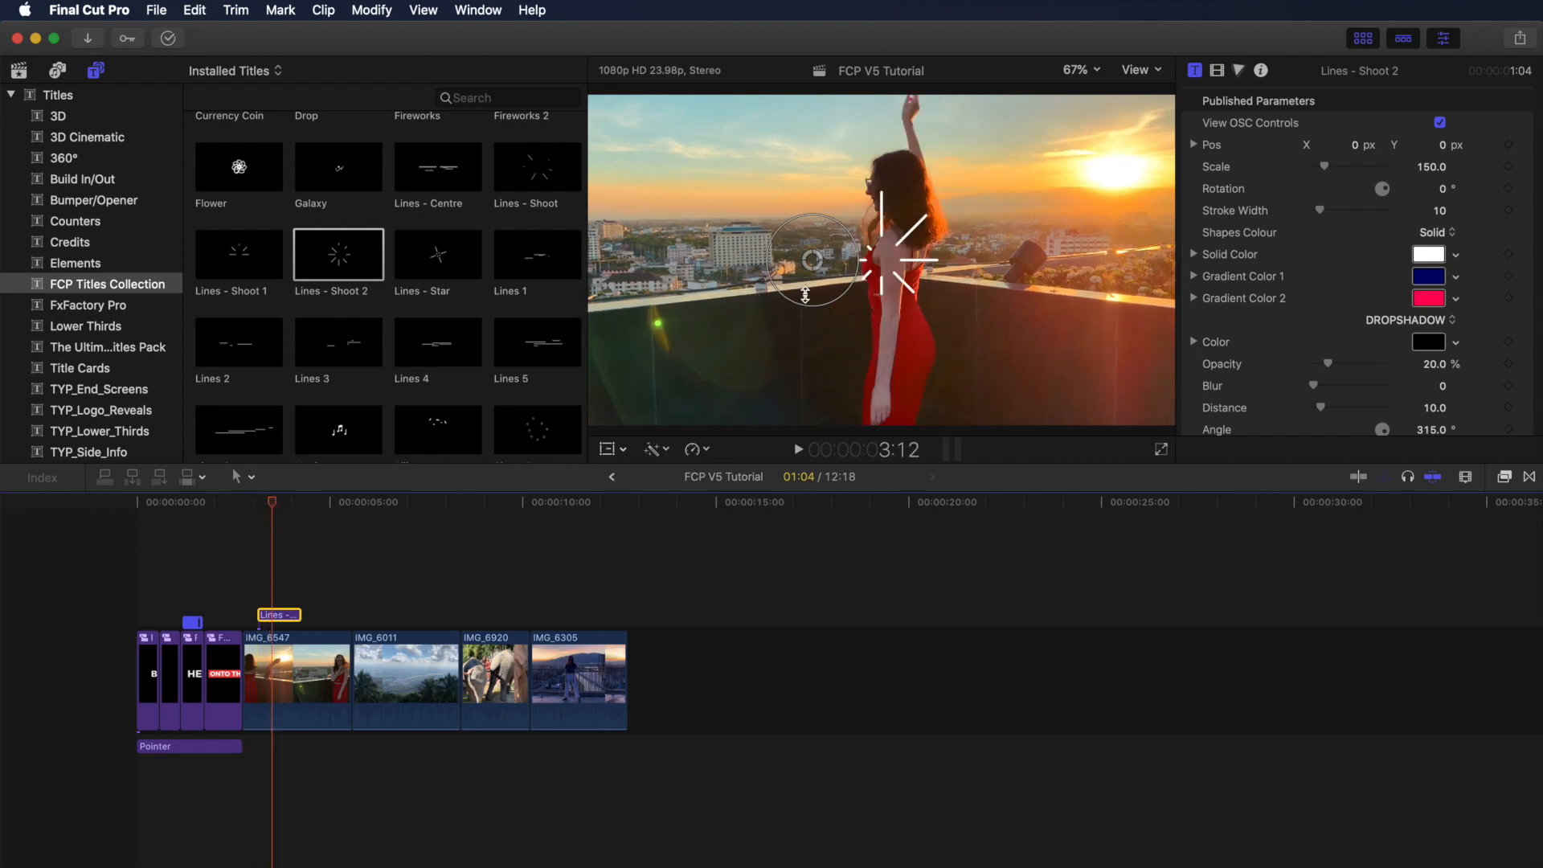
drag(794, 302, 721, 370)
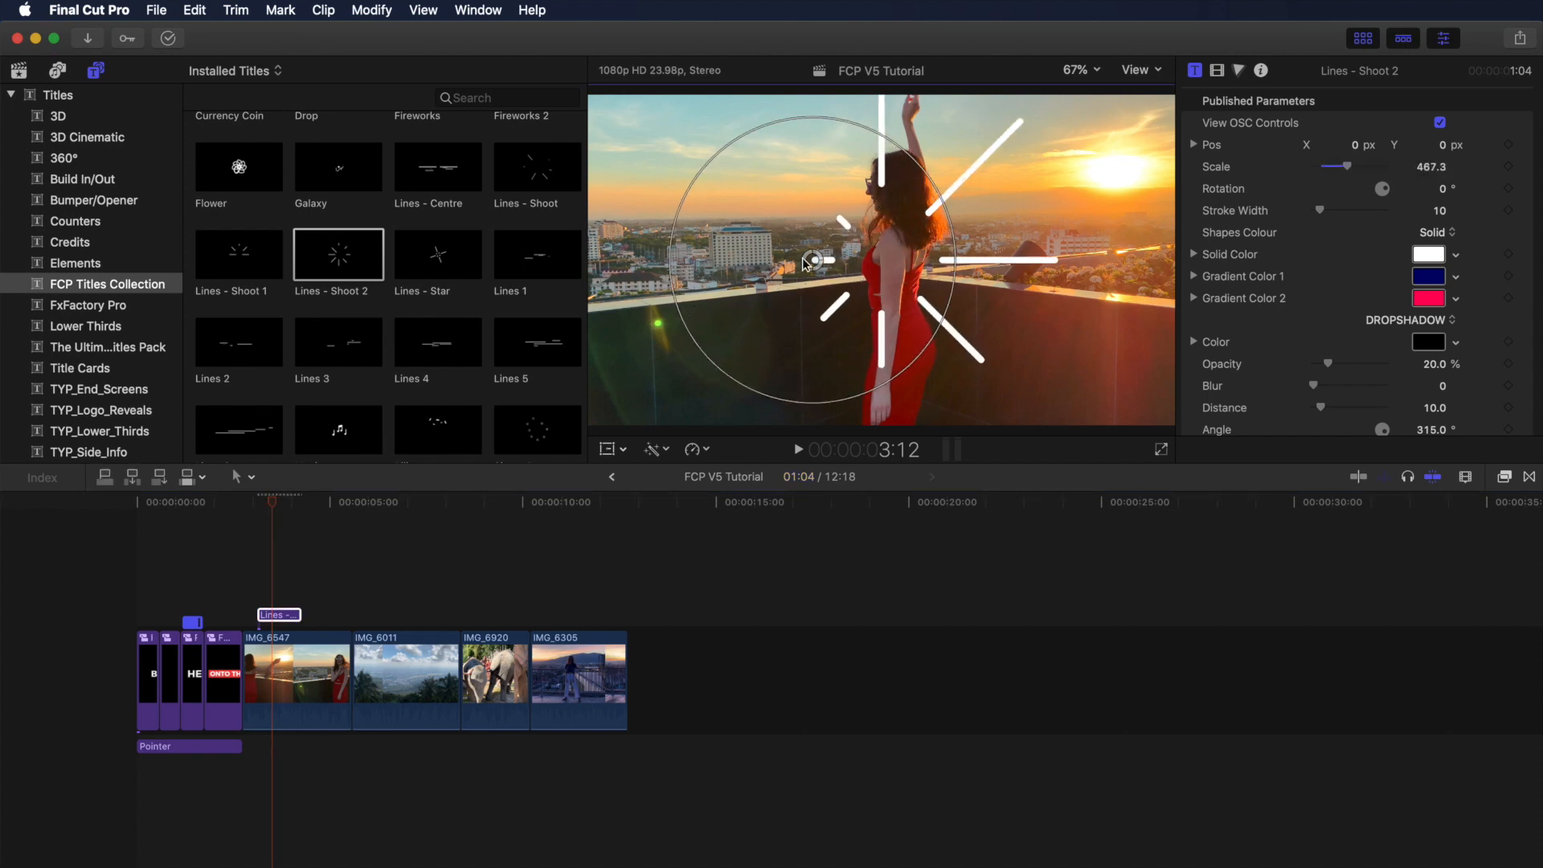
drag(816, 263, 828, 268)
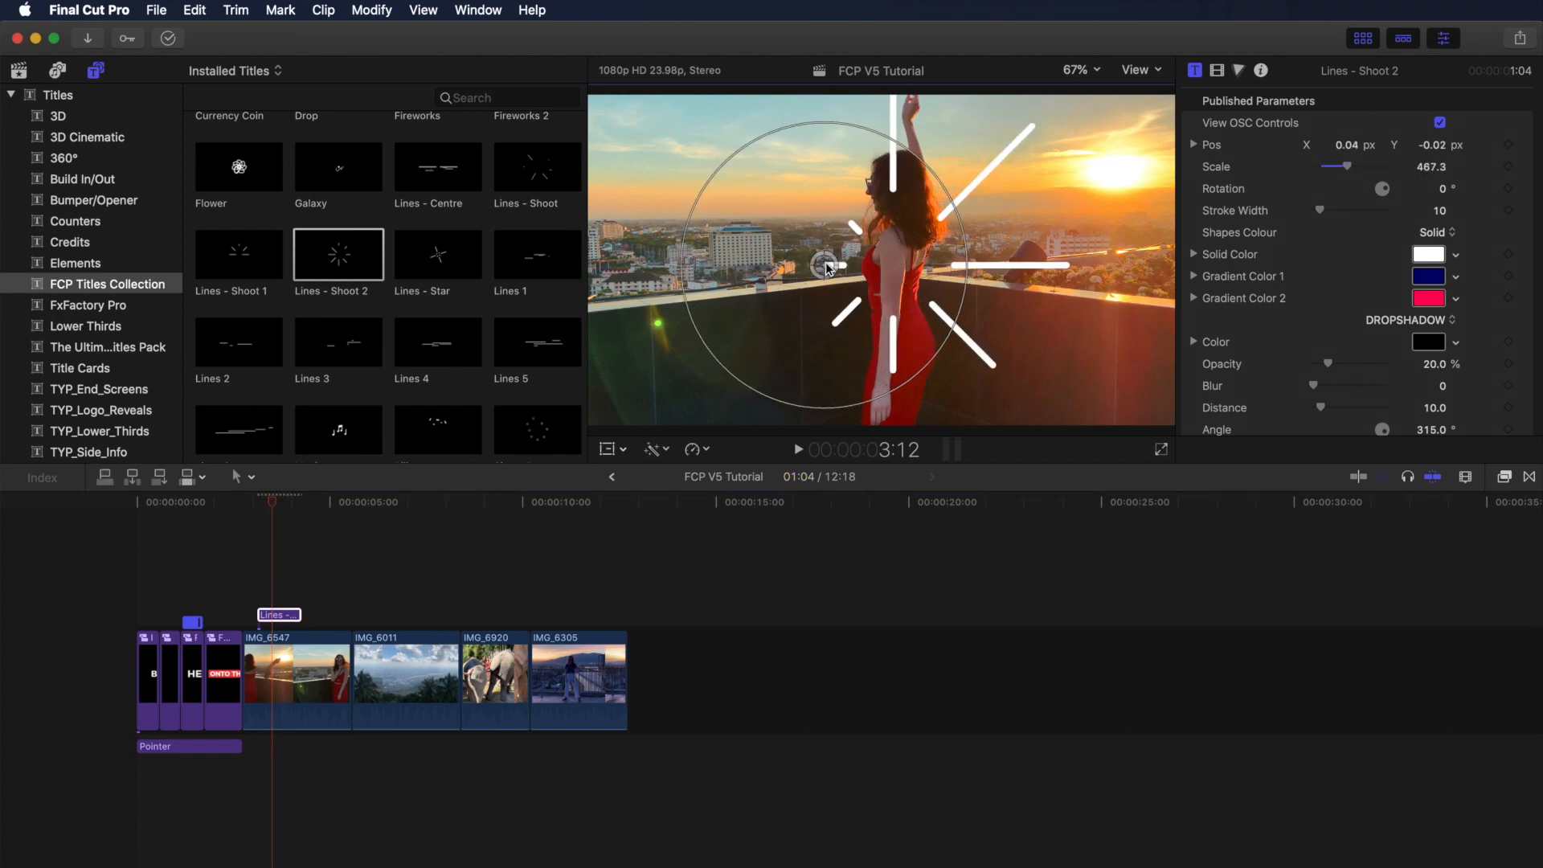
- Play the start of the IMG_6547 clip to check the enlarged line burst around the woman
mouse_move(273, 505)
mouse_down()
mouse_move(293, 506)
mouse_move(245, 506)
mouse_up()
key(space)
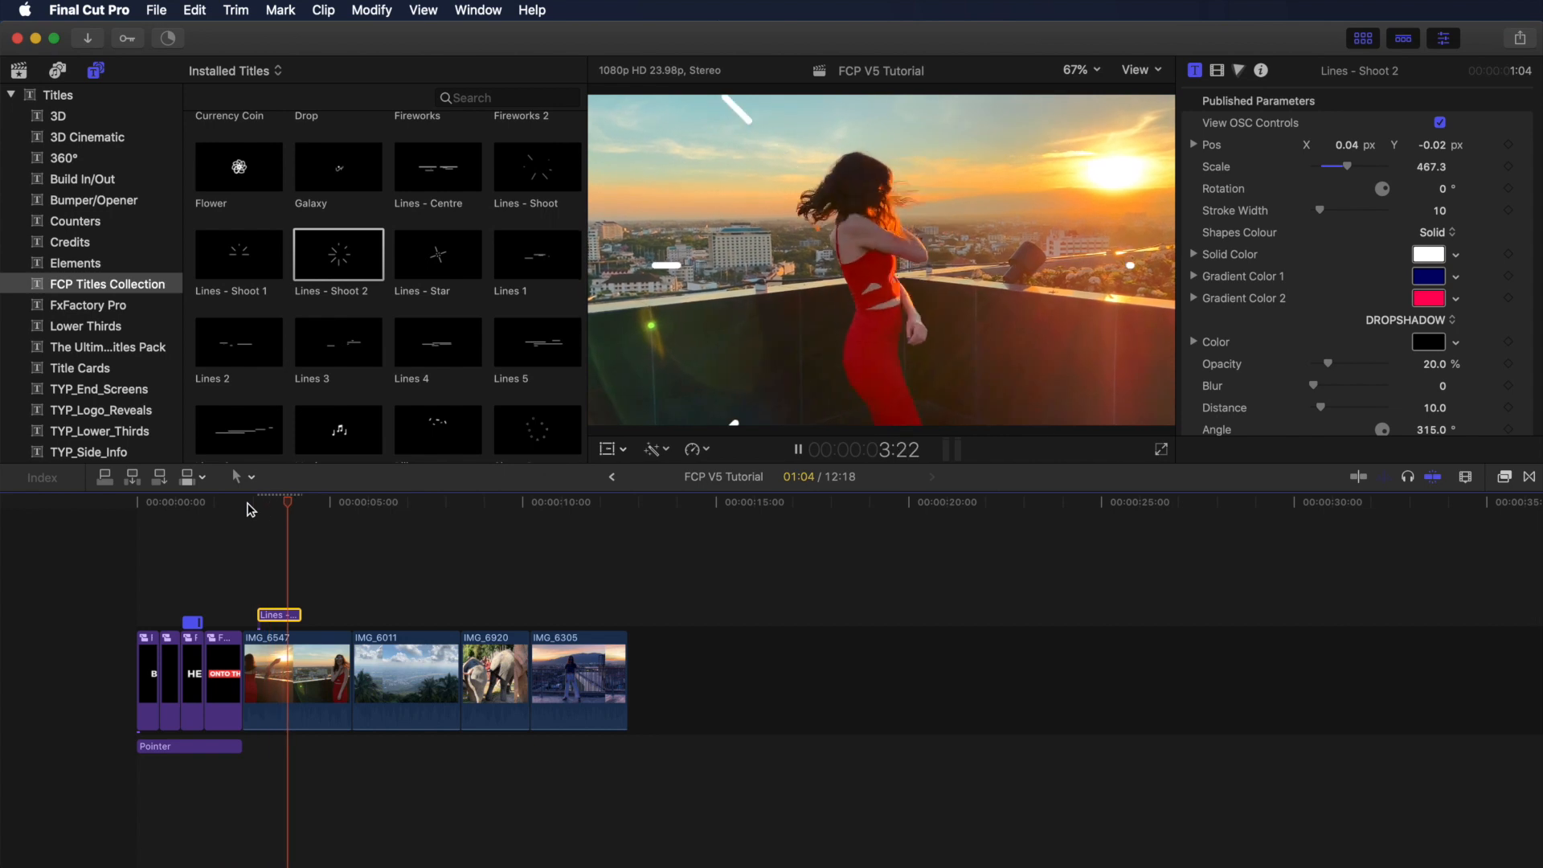
key(space)
- Nudge Lines - Shoot 2 to X 0.05 px and check its alignment with the woman over the following frames
click(257, 504)
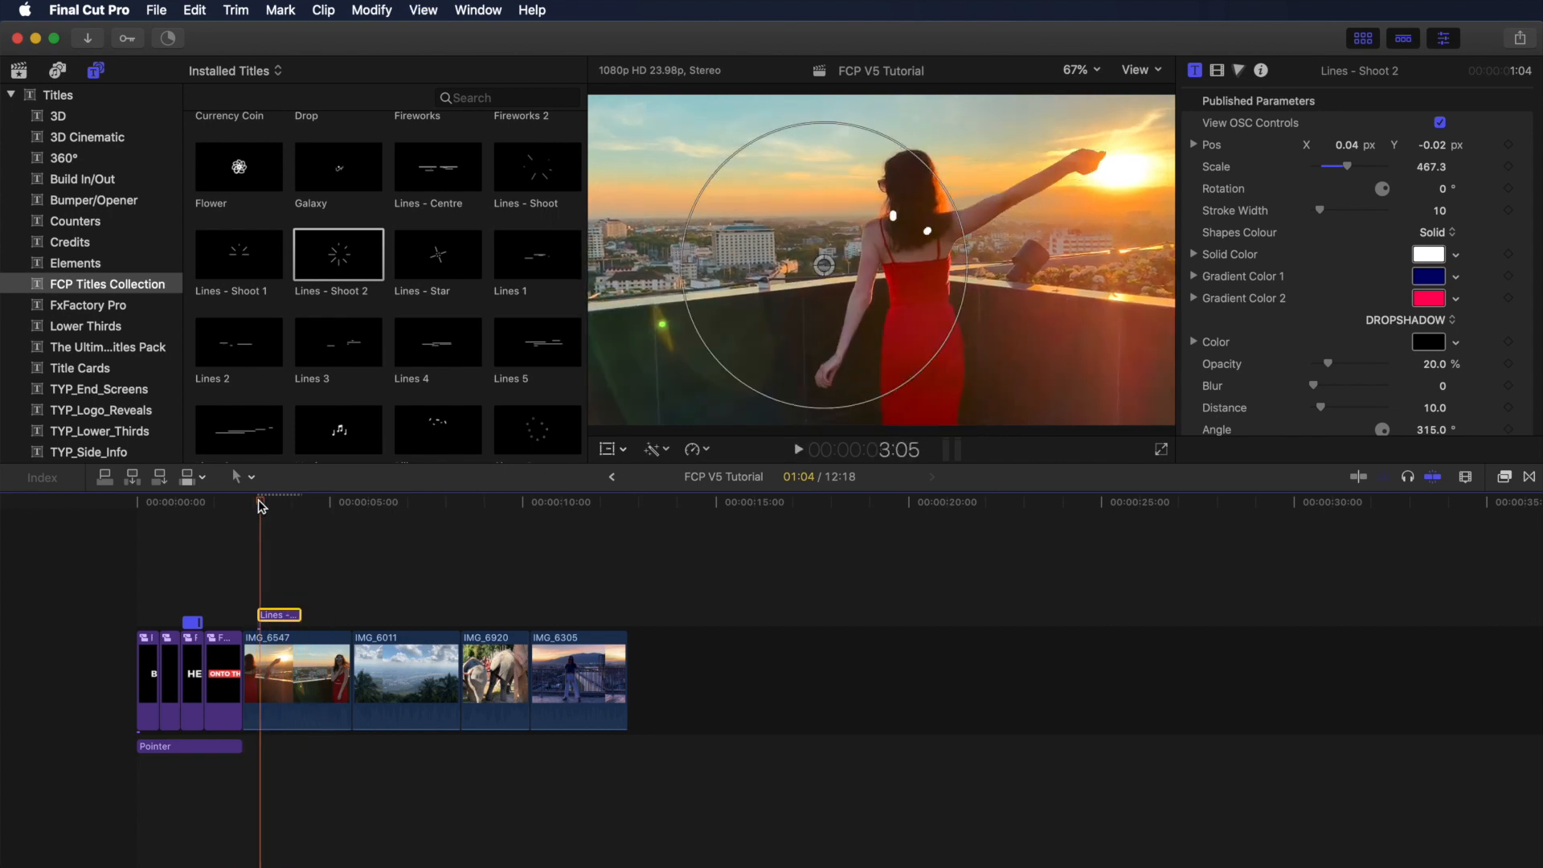
click(266, 504)
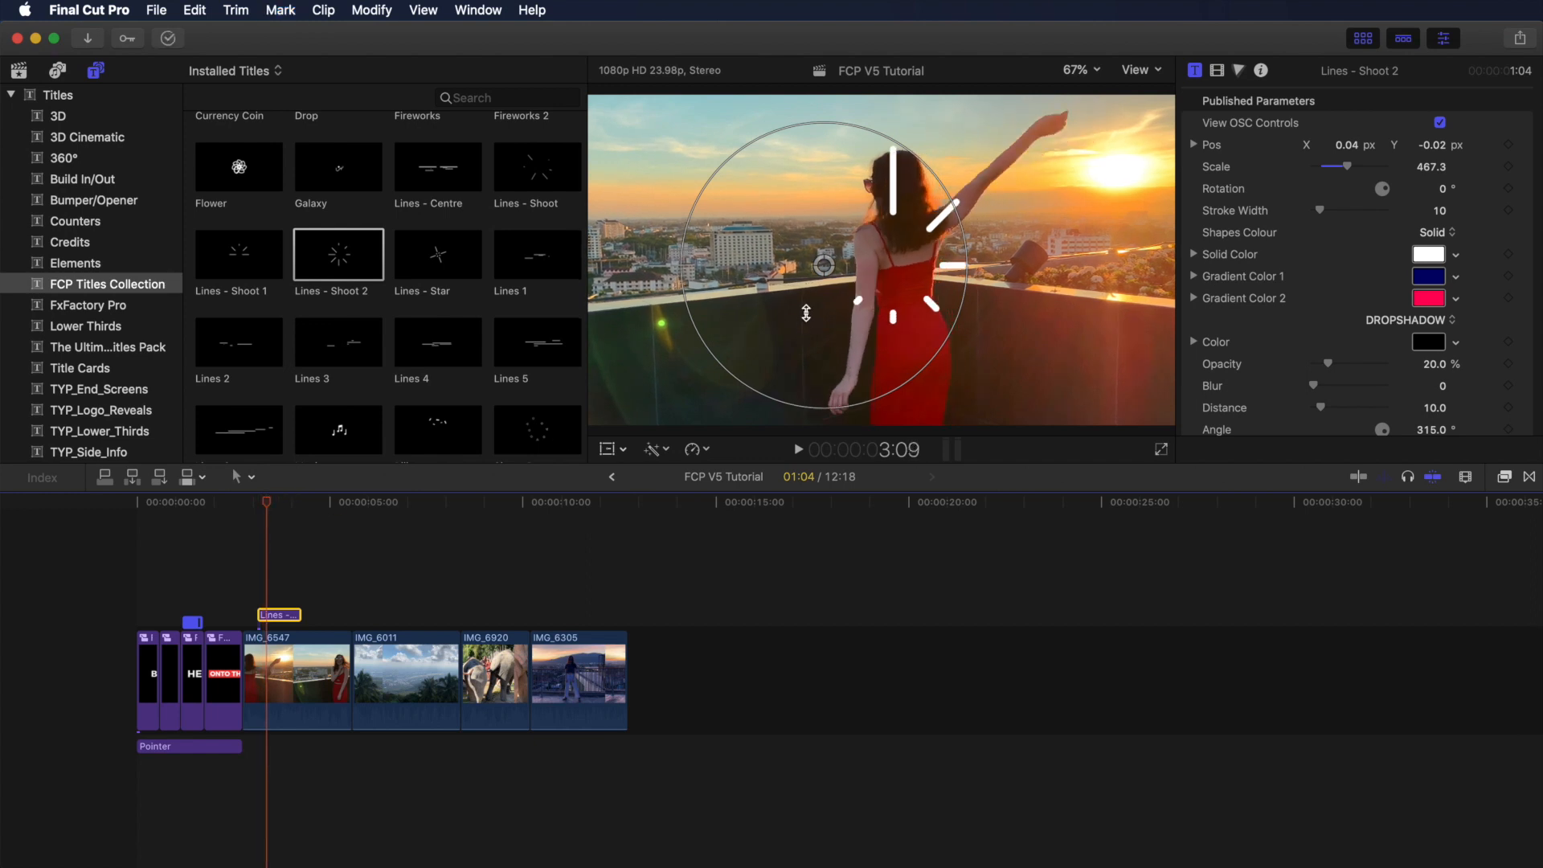
drag(824, 267, 831, 270)
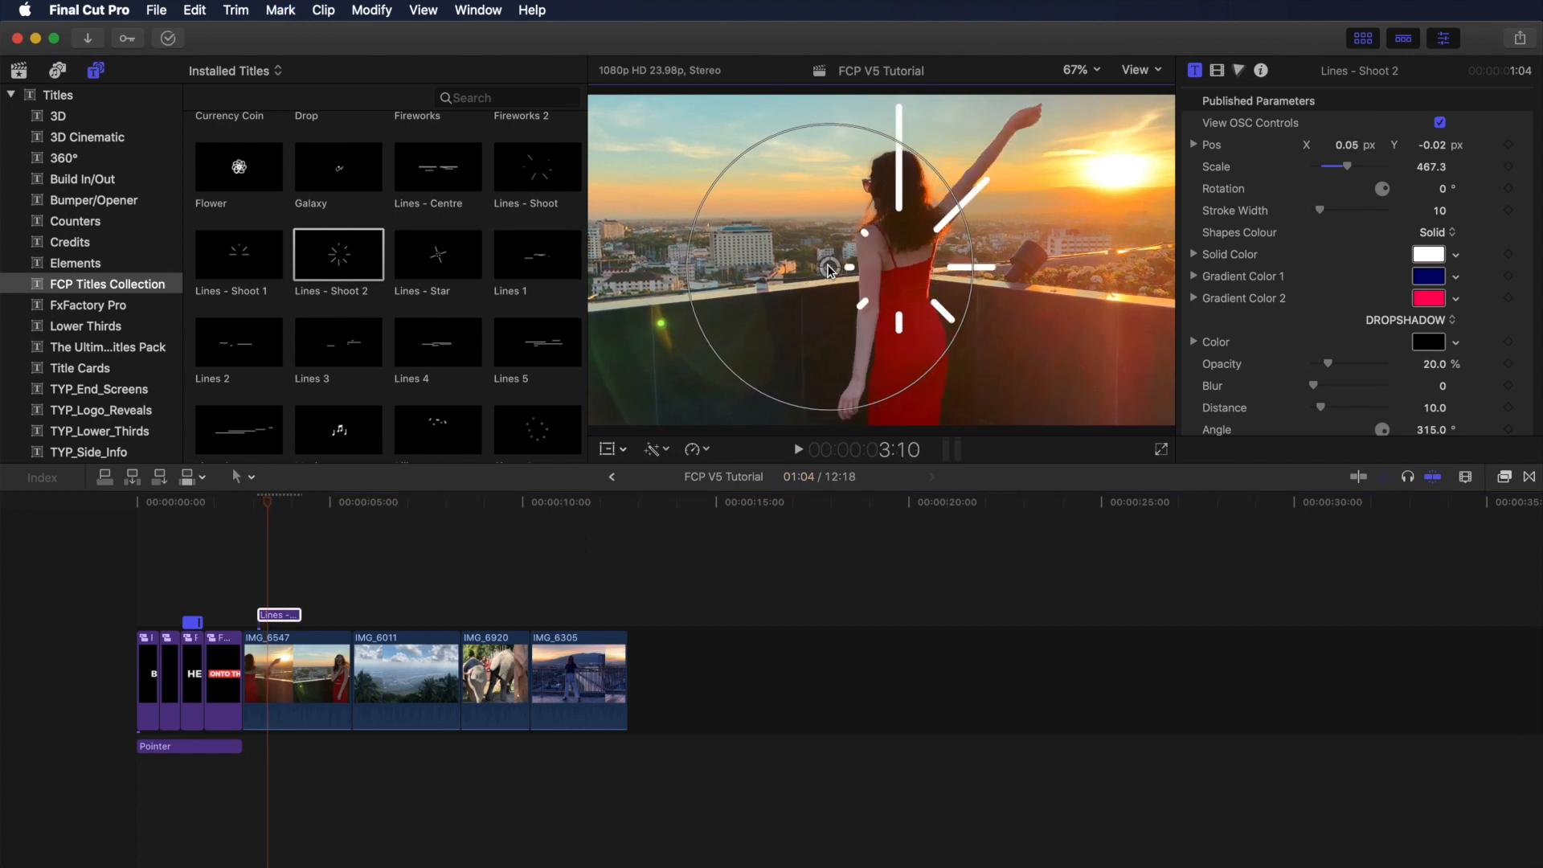
key(Right)
key(Right)
key(Right)
key(Right)
key(Right)
key(Right)
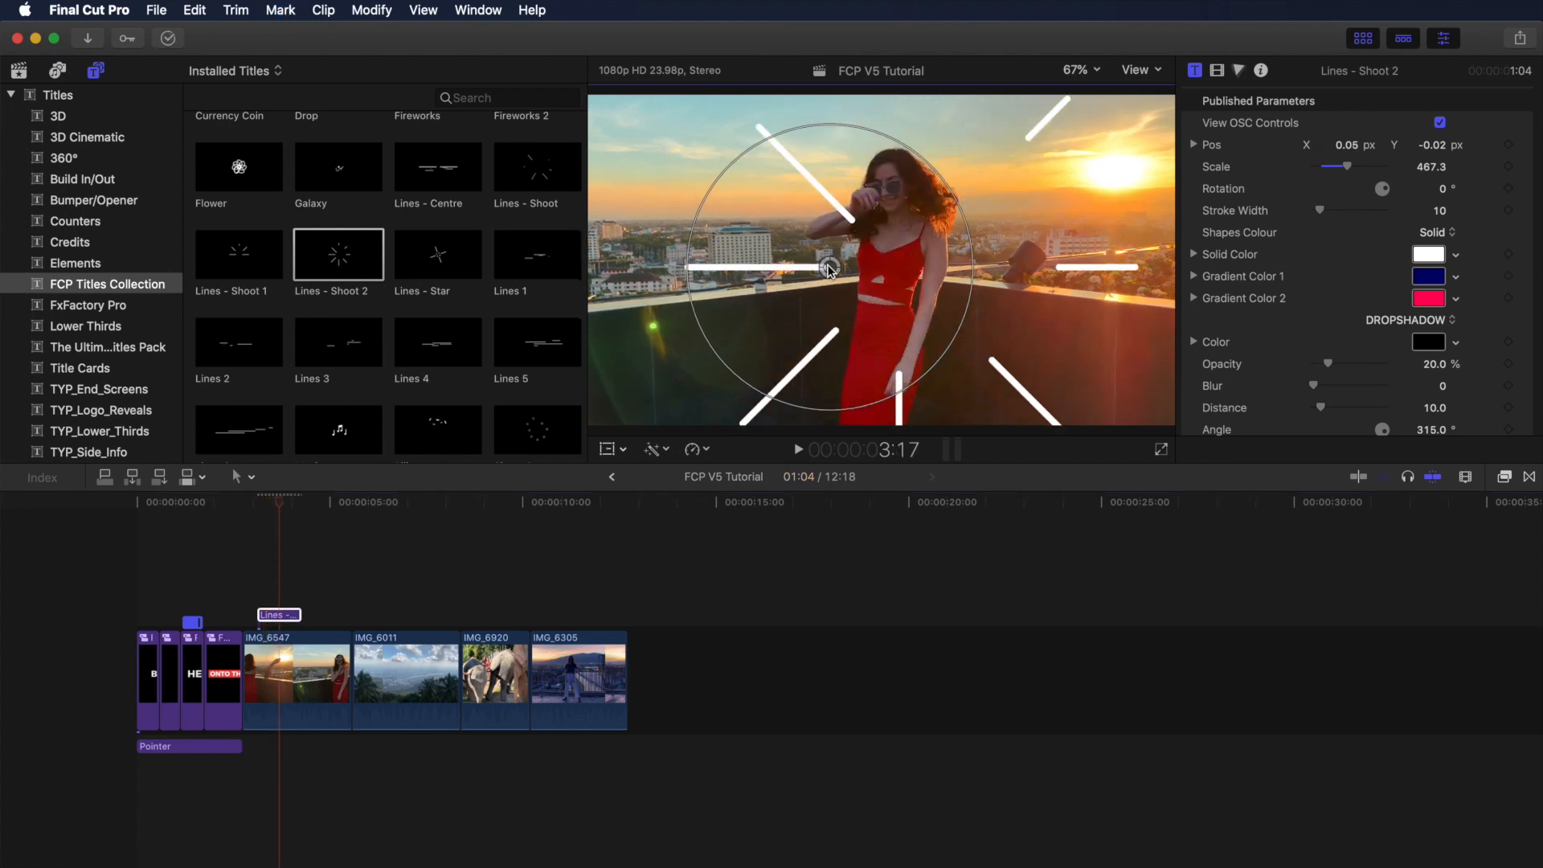
- Replay the IMG_6547 clip from its start to review the repositioned line burst
drag(275, 506, 245, 507)
key(space)
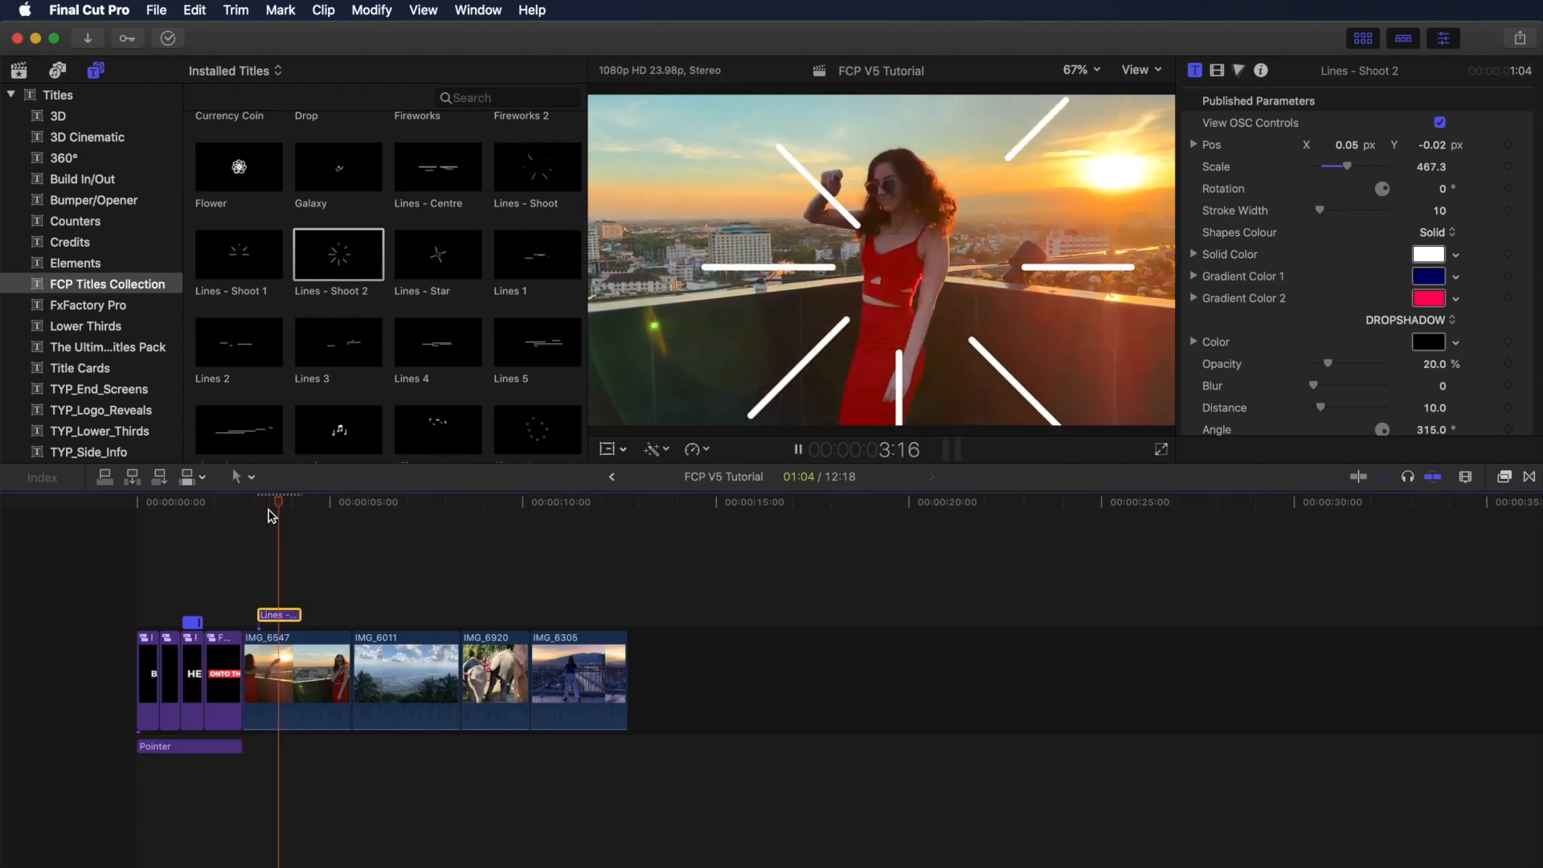
key(space)
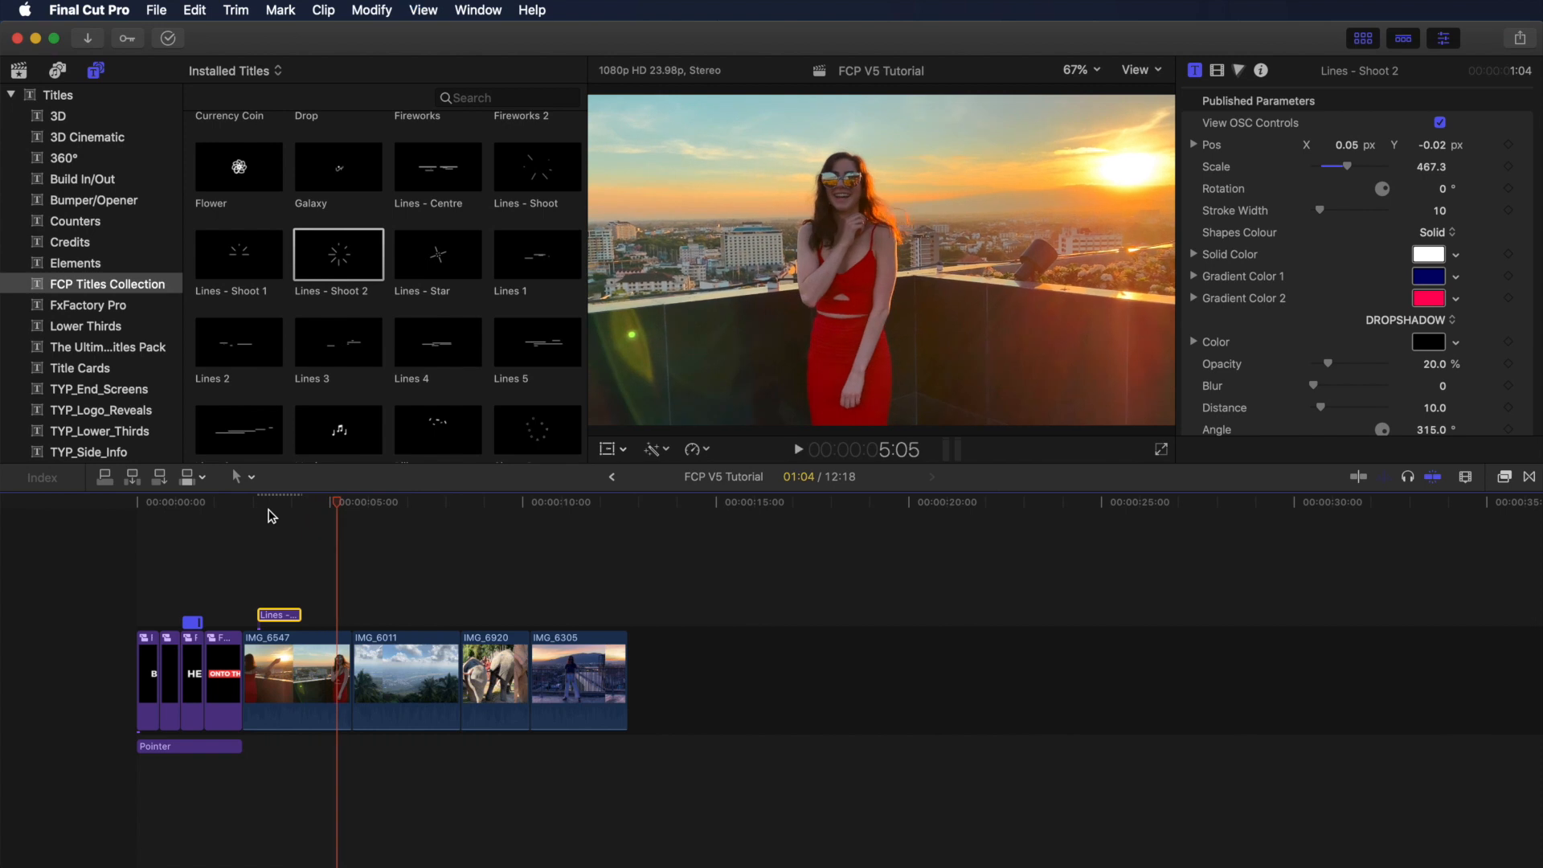
- Set the Shapes Colour of Lines - Shoot 2 to Gradient
click(277, 504)
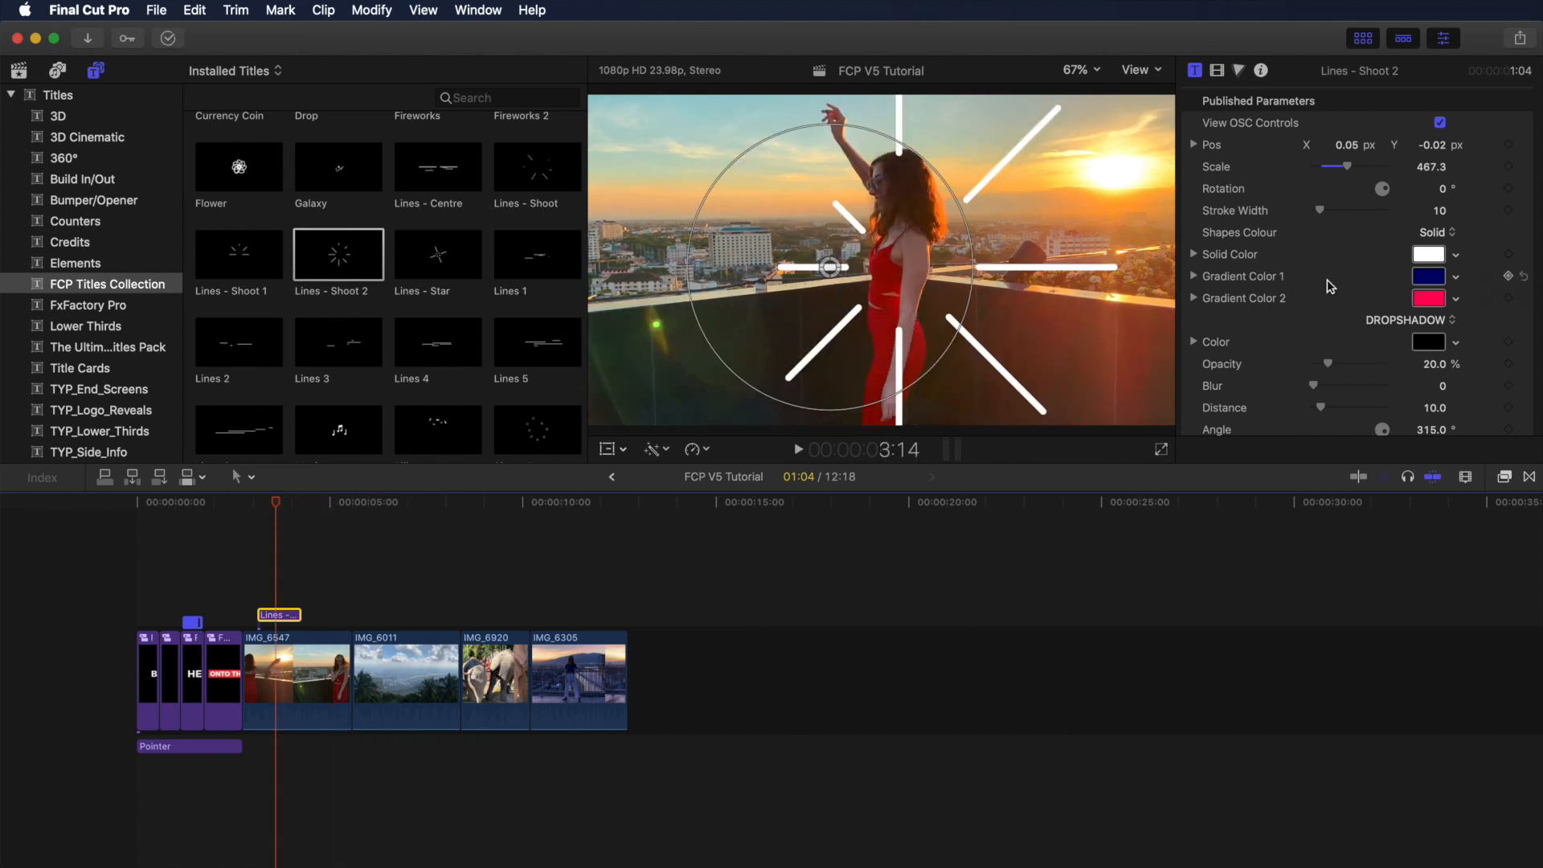
click(1456, 256)
drag(1468, 307, 1479, 257)
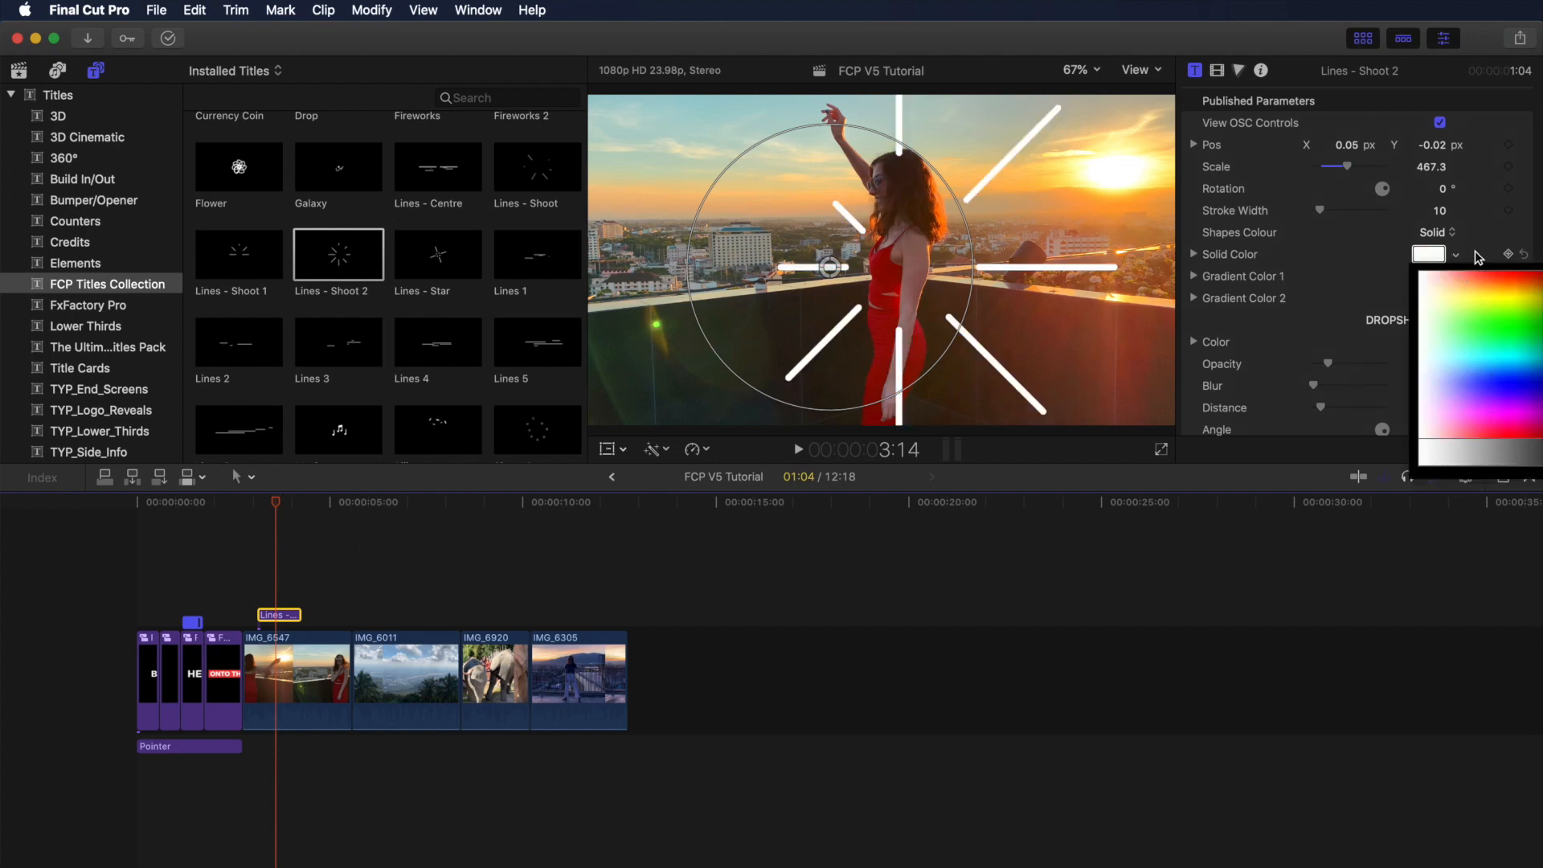
click(1439, 233)
click(1431, 232)
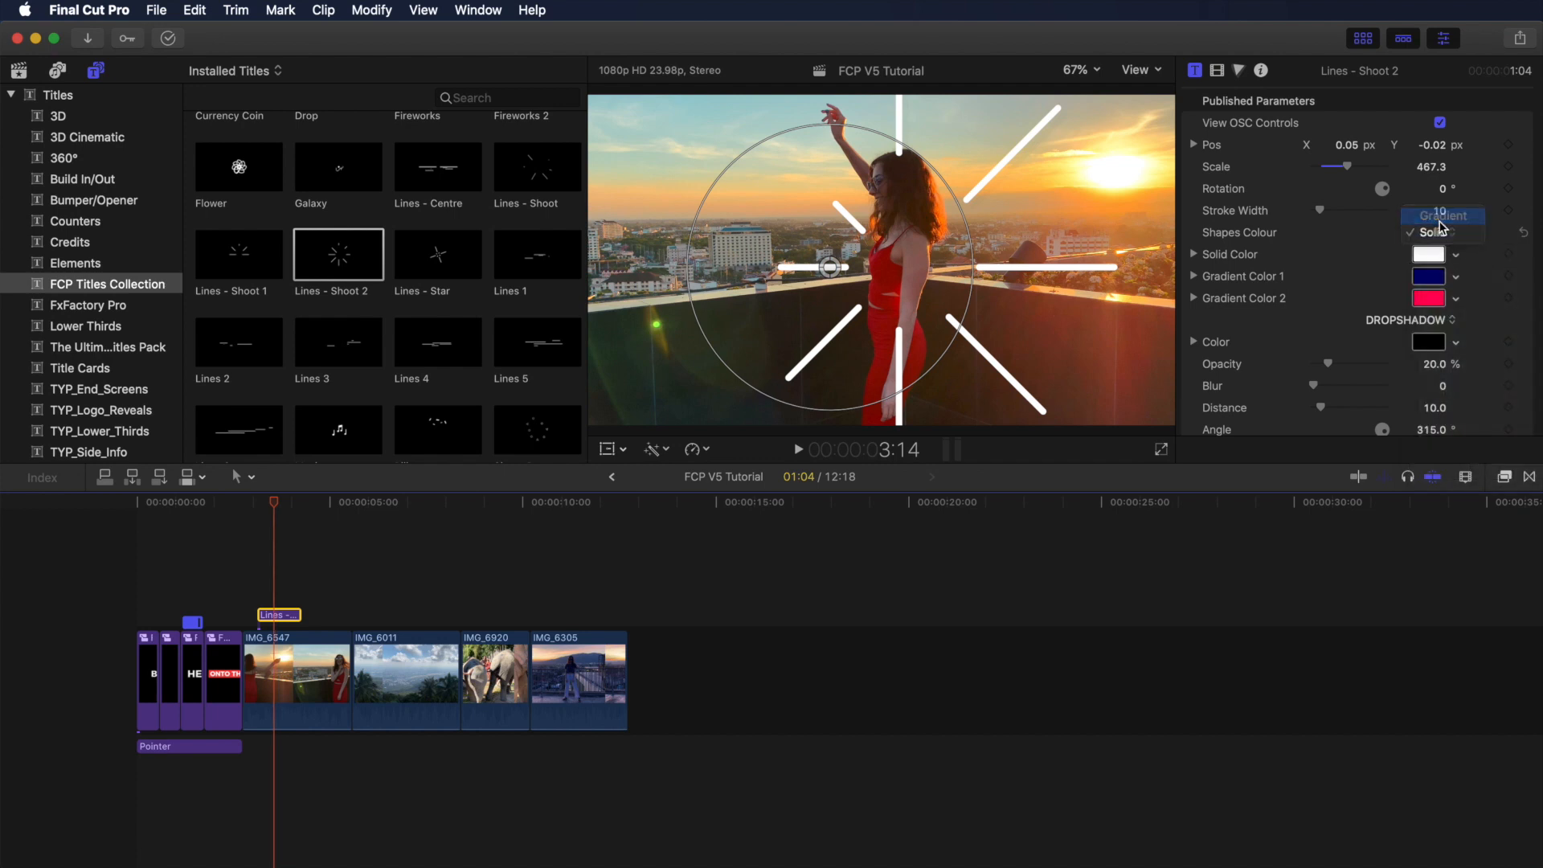
click(1439, 212)
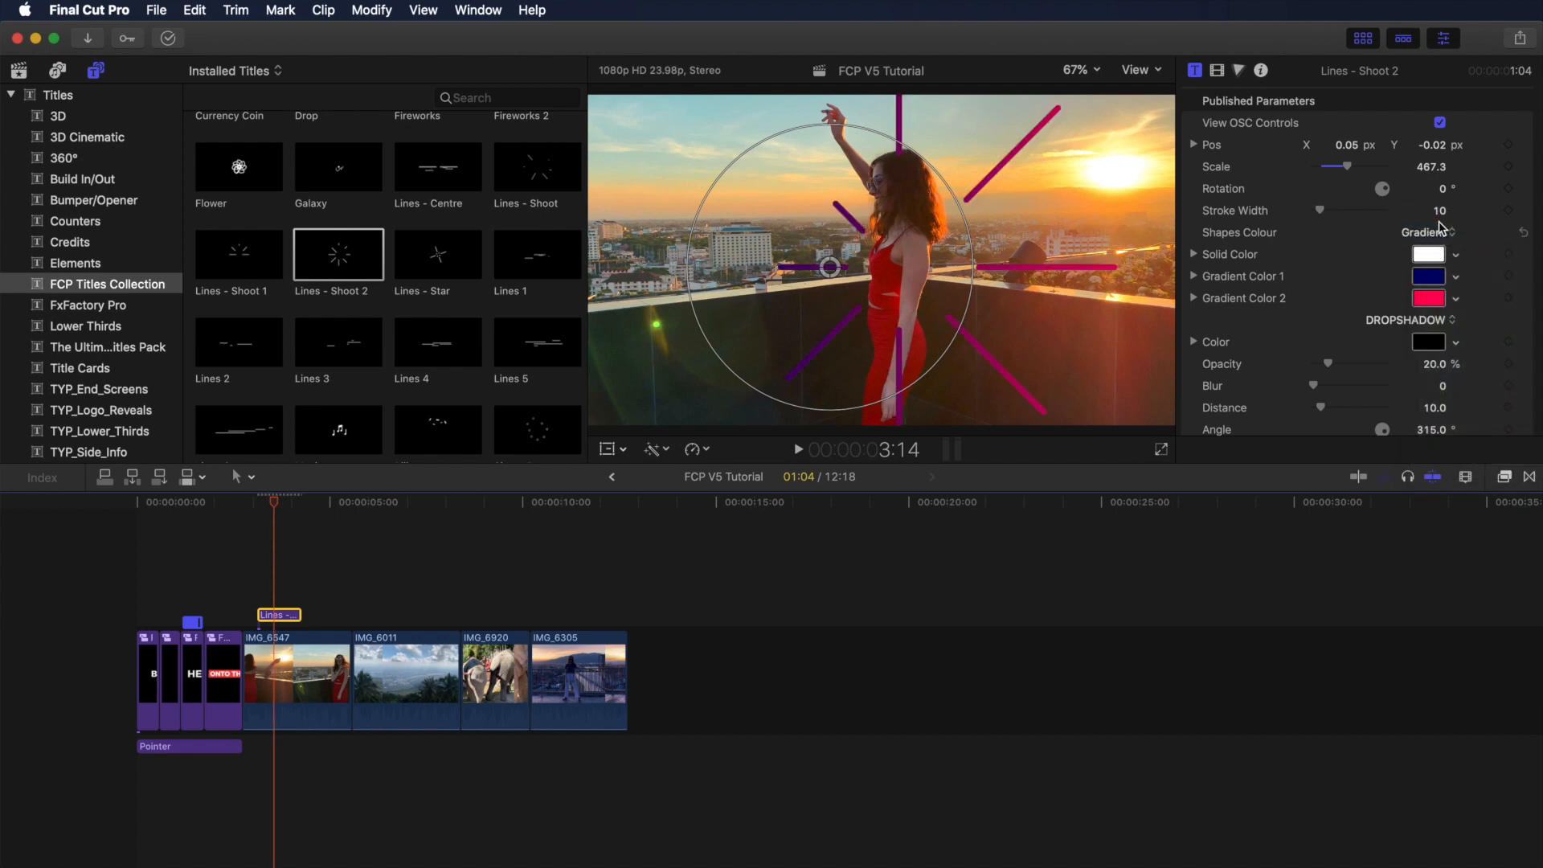
- Set Gradient Color 1 of Lines - Shoot 2 to orange and Gradient Color 2 to crimson
click(1457, 281)
click(1512, 303)
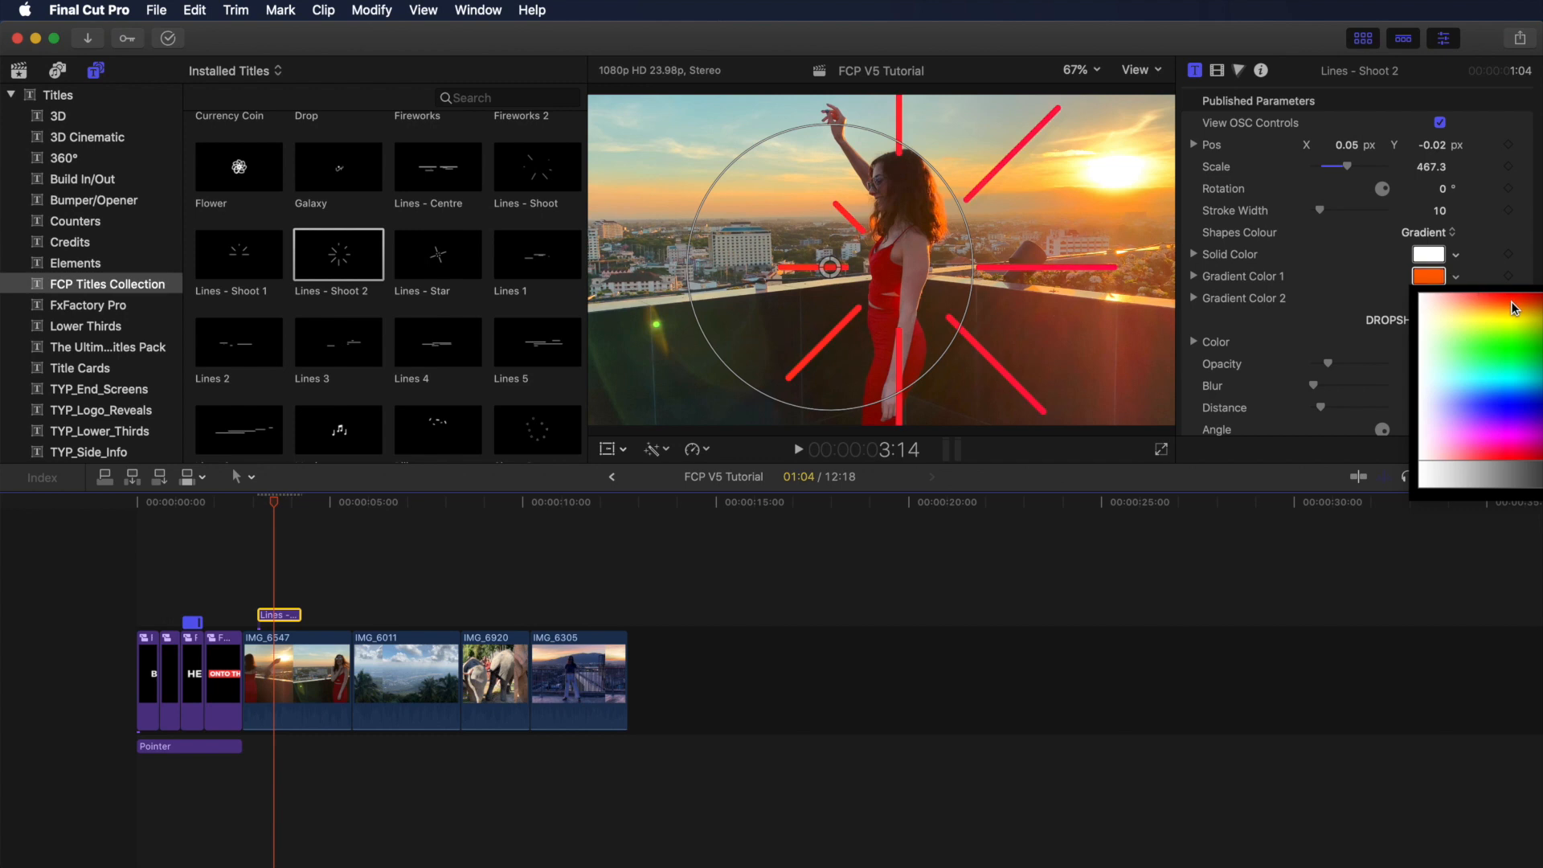
click(1457, 299)
click(1457, 298)
click(1528, 515)
click(1525, 477)
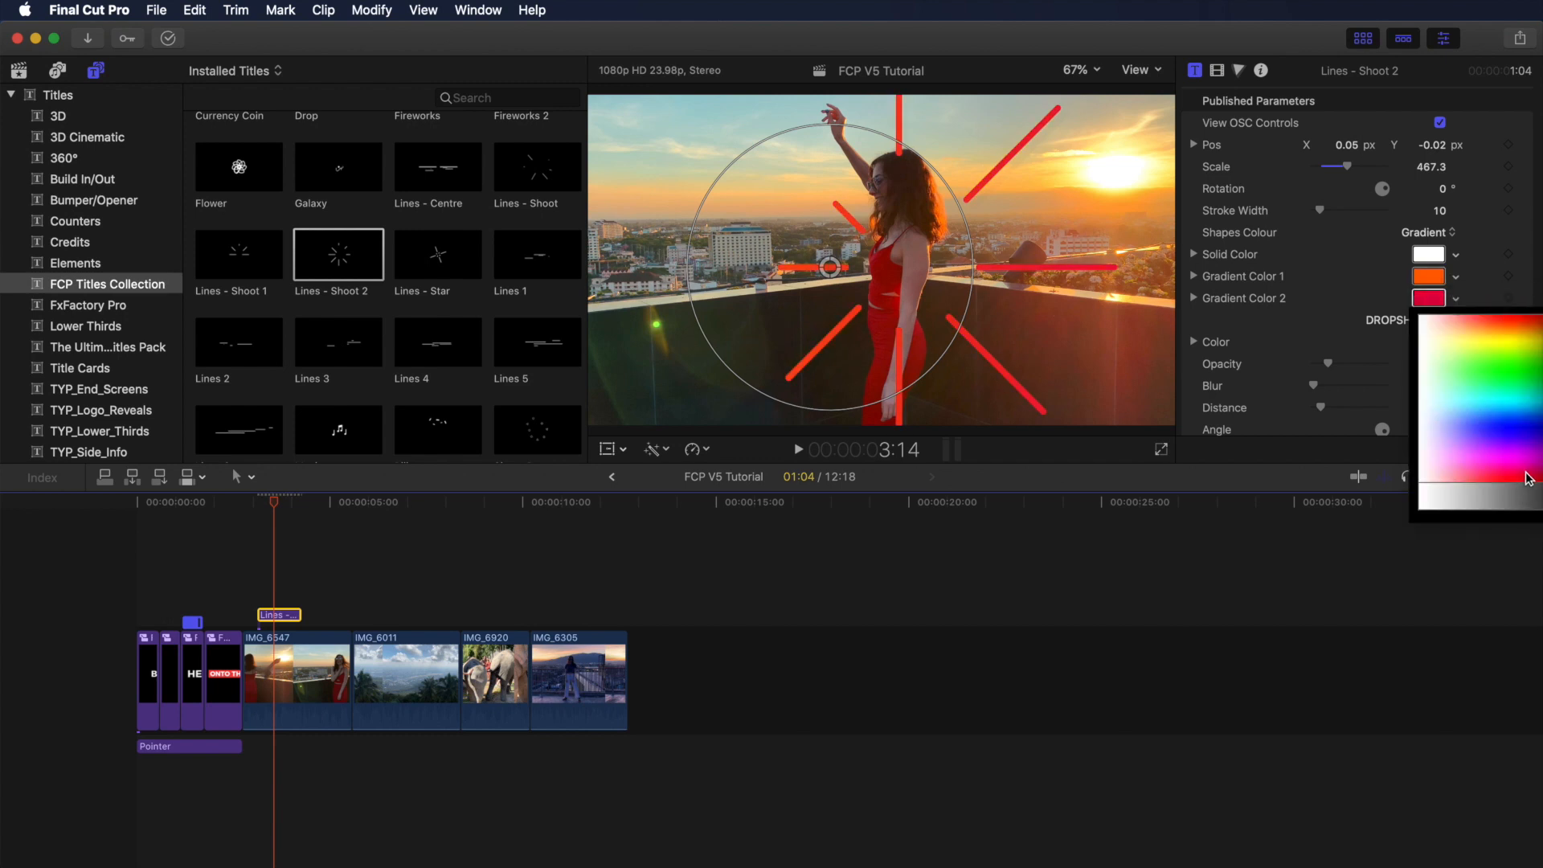
- Play the IMG_6547 section to review the line burst in its gradient colours
key(j)
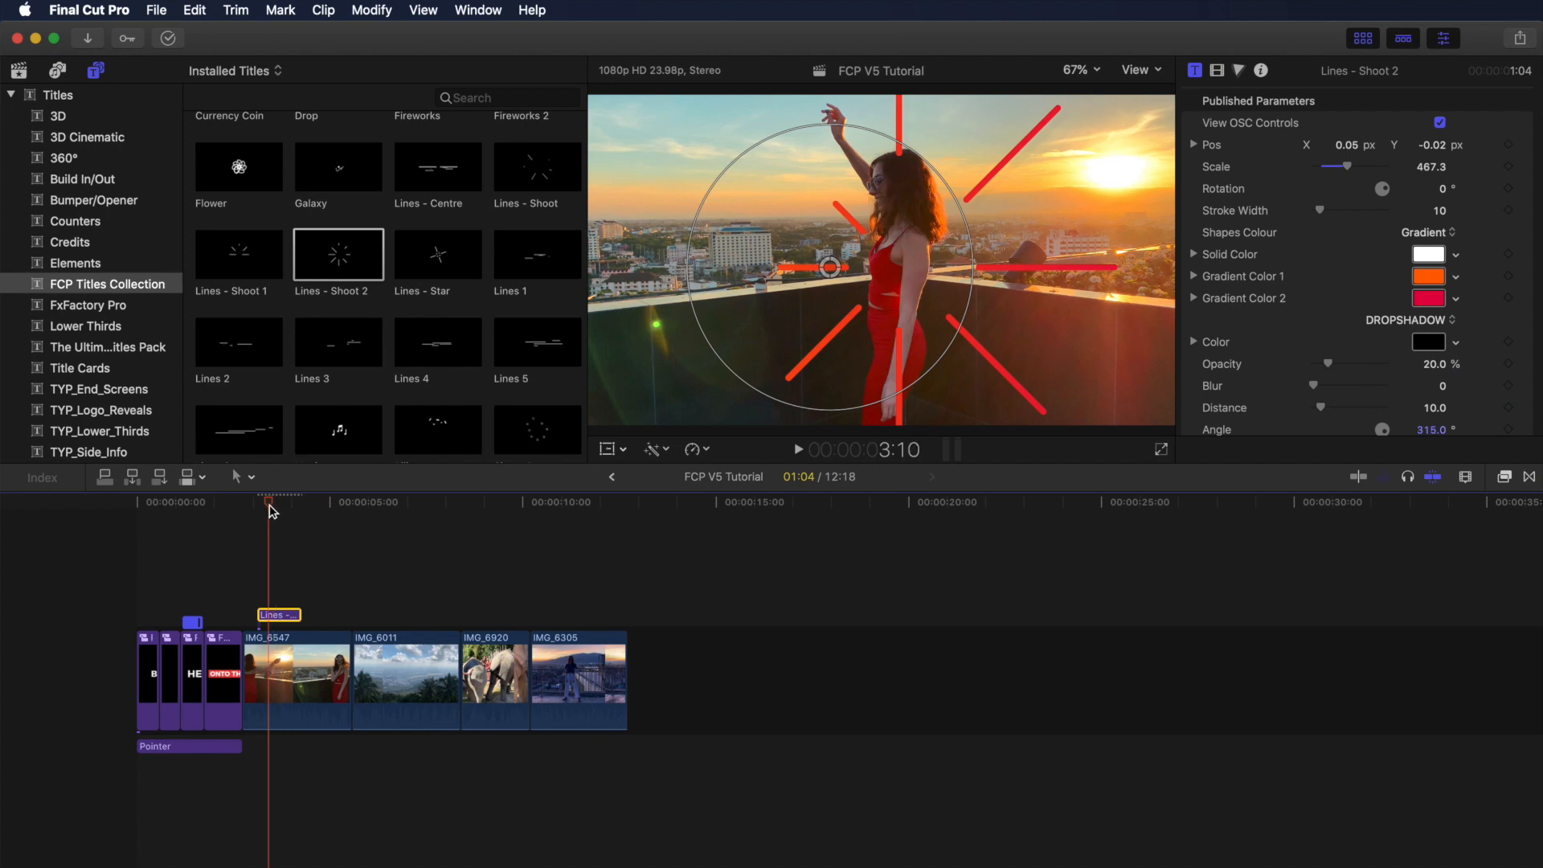
key(l)
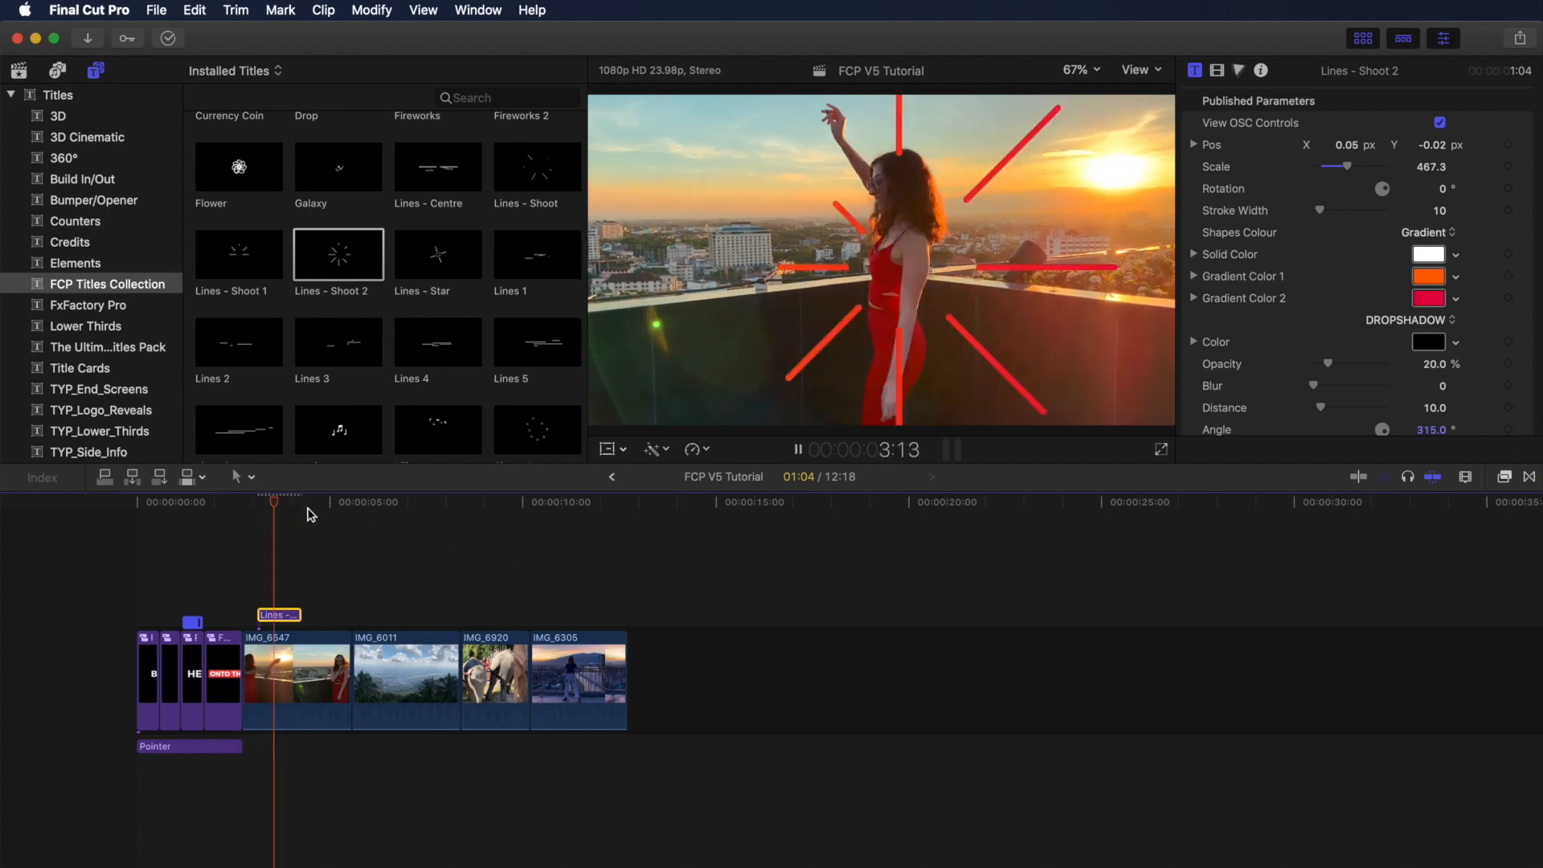
key(space)
- Return to the line burst near 3:14 and set its Shapes Colour to Solid
click(278, 502)
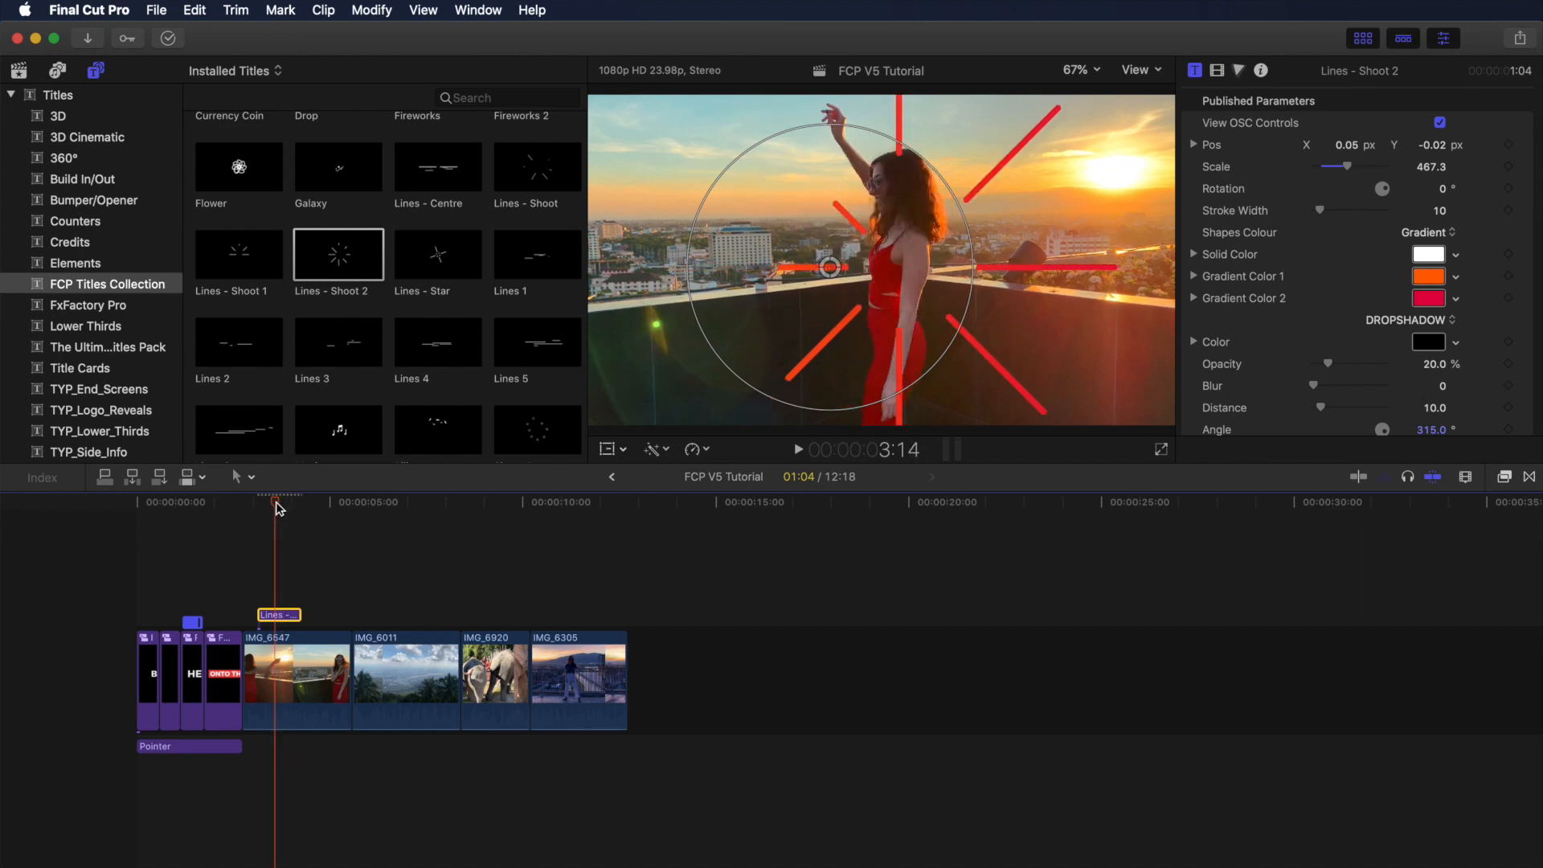
click(1431, 232)
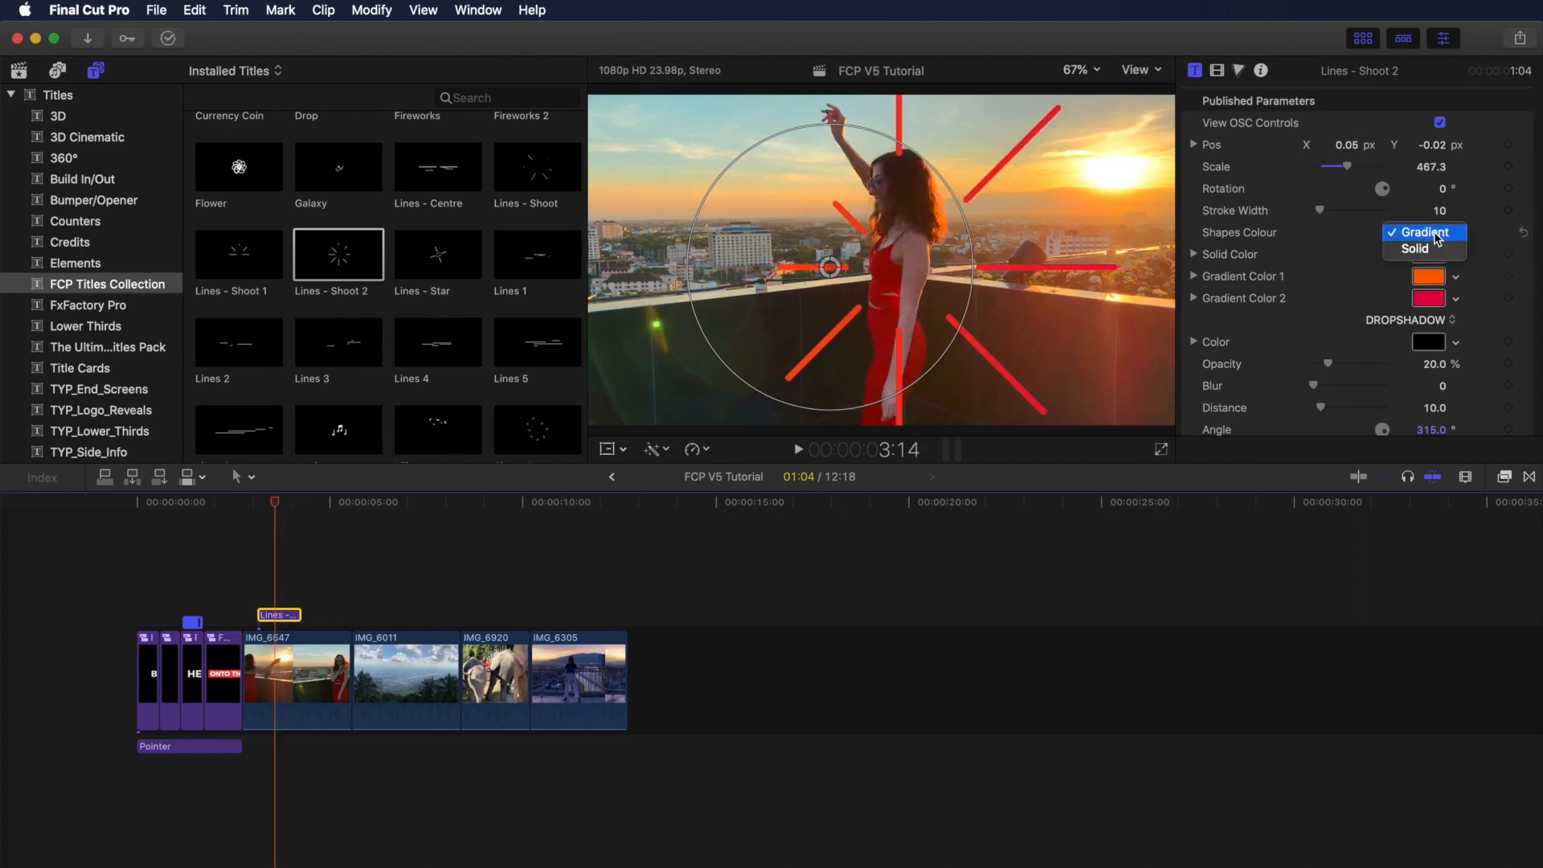
click(1436, 249)
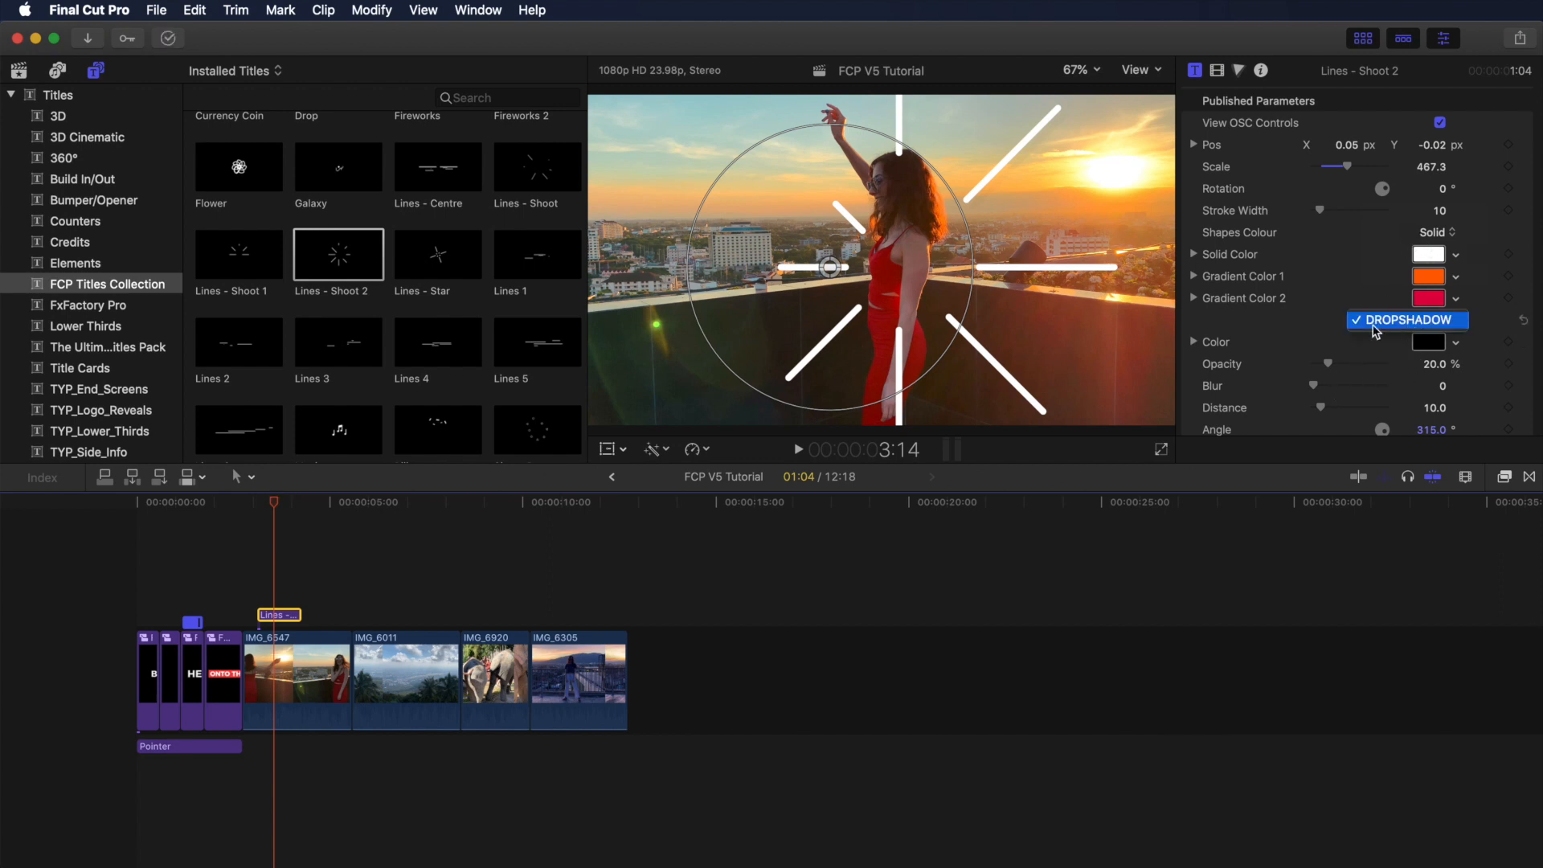
- Try stronger drop shadow opacity and blur on Lines - Shoot 2, undoing each change
mouse_move(1332, 368)
mouse_down()
mouse_move(1373, 368)
mouse_move(1353, 369)
mouse_up()
key(super+z)
drag(1315, 387, 1361, 410)
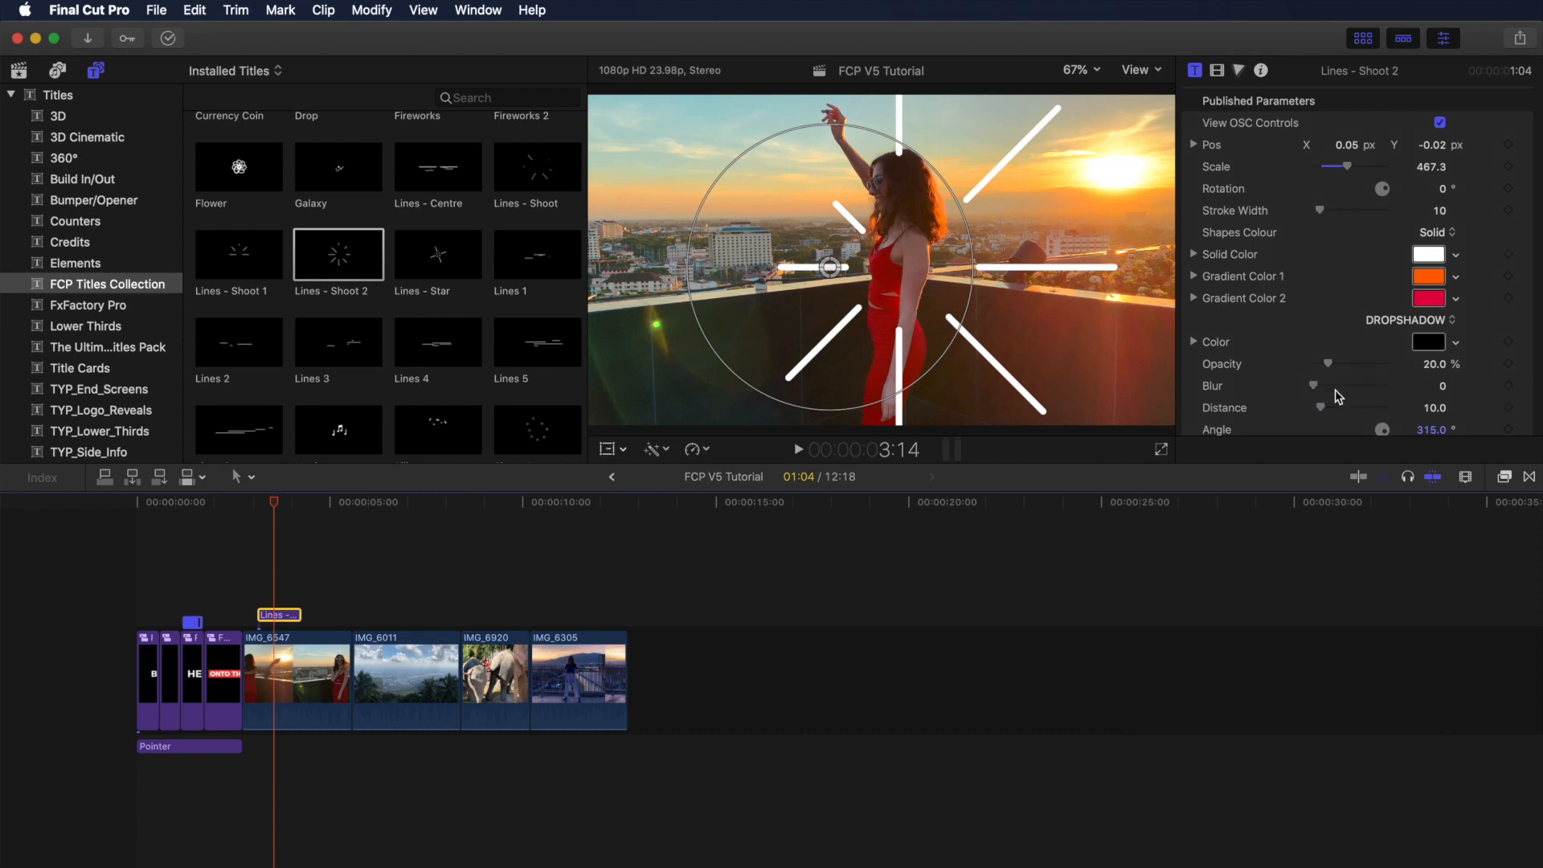
key(super+z)
scroll(1330, 400, down, 1)
scroll(1357, 354, up, 1)
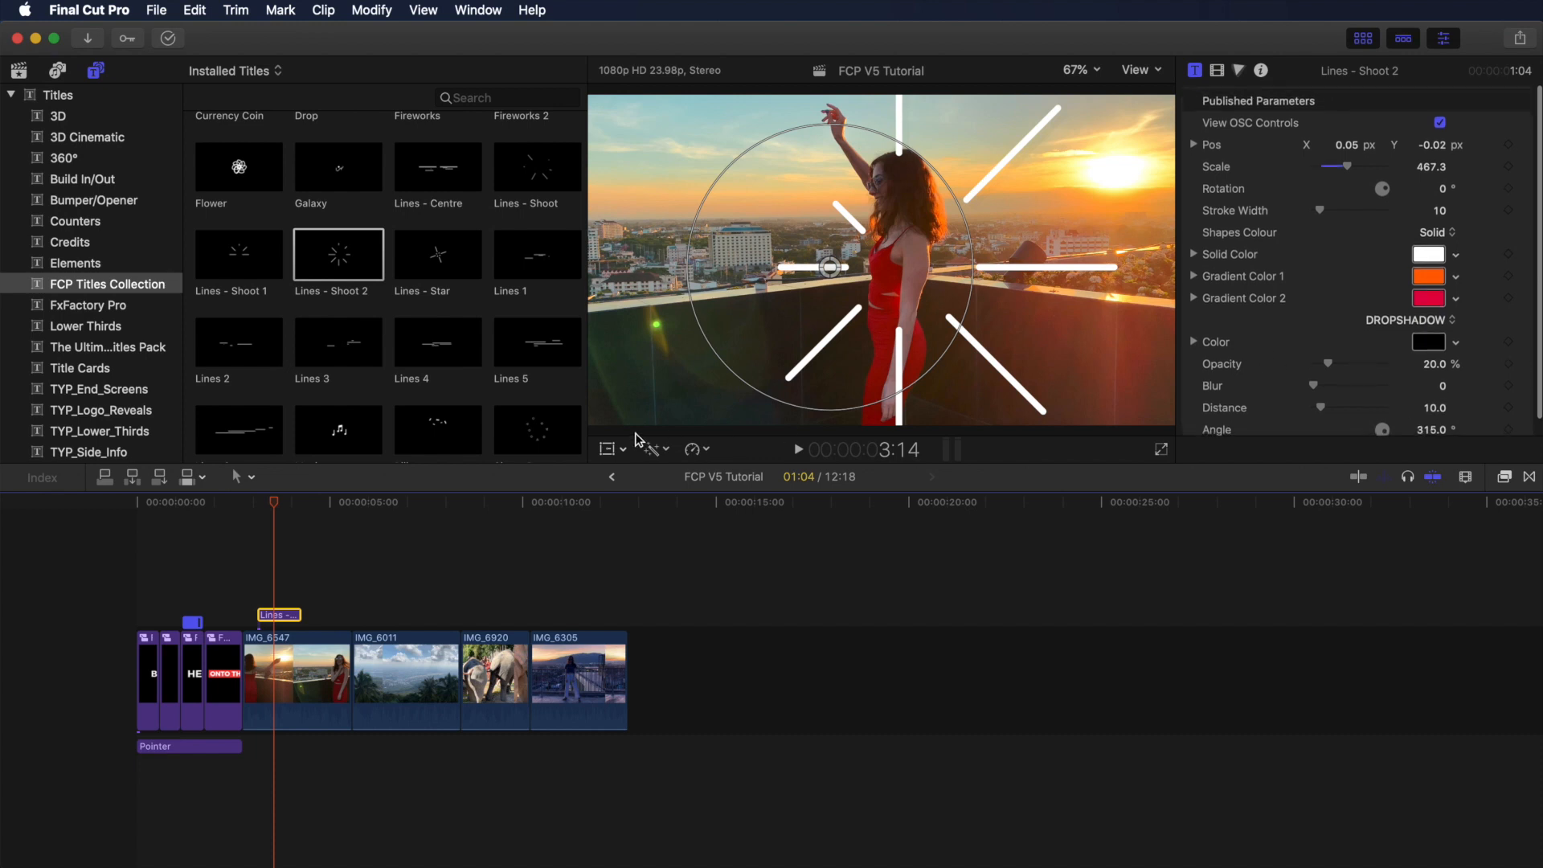
- Add the location-pin title 244 above the start of IMG_6011 and trim it to end with that clip
drag(275, 504, 352, 504)
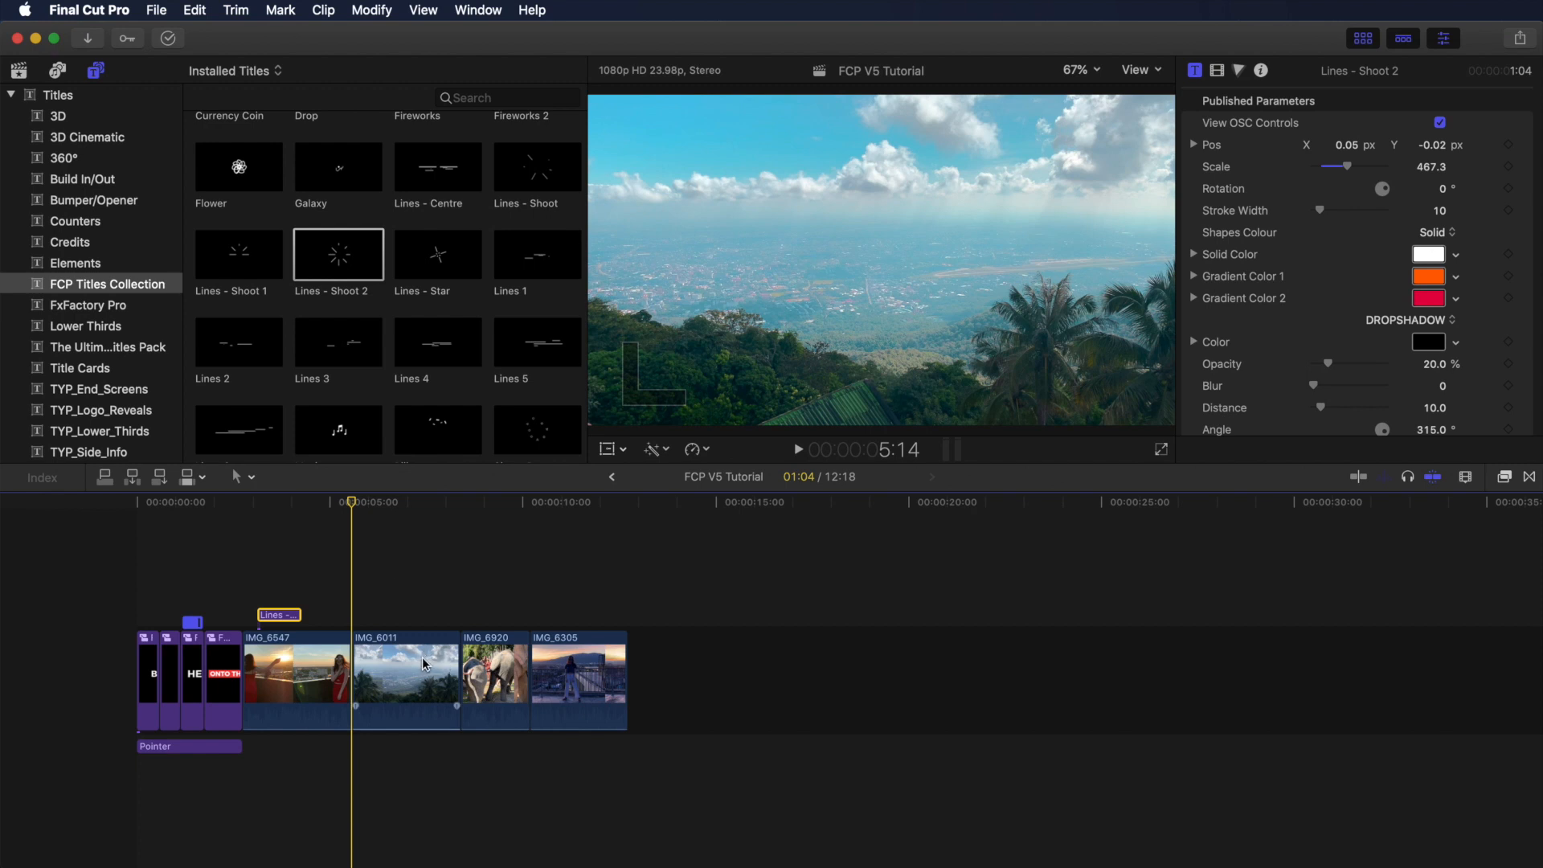
scroll(423, 658, right, 1)
scroll(394, 401, down, 1)
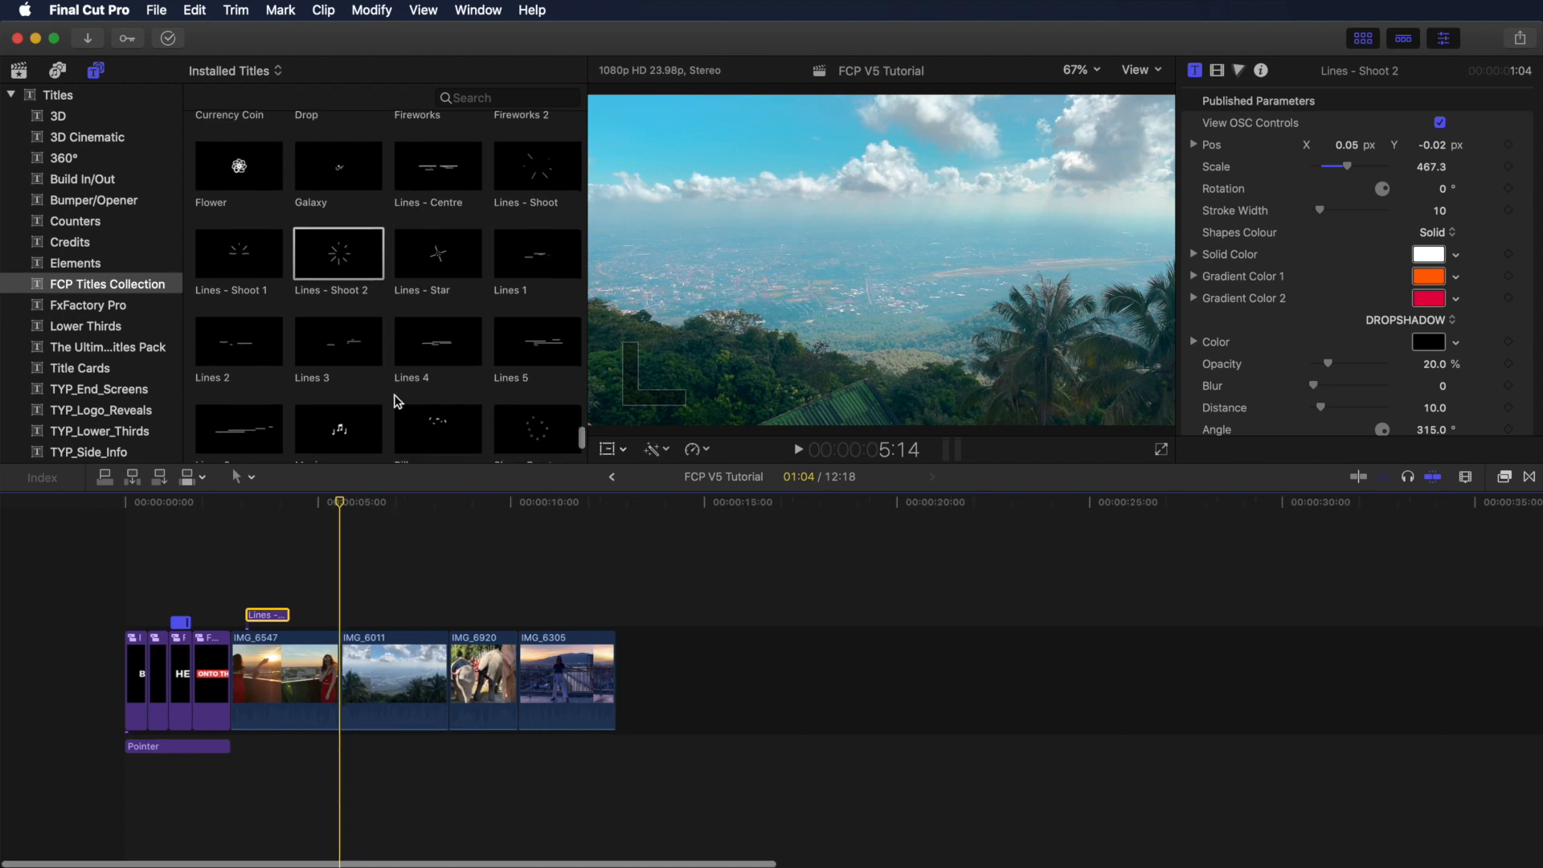
scroll(413, 363, down, 10)
scroll(413, 362, up, 15)
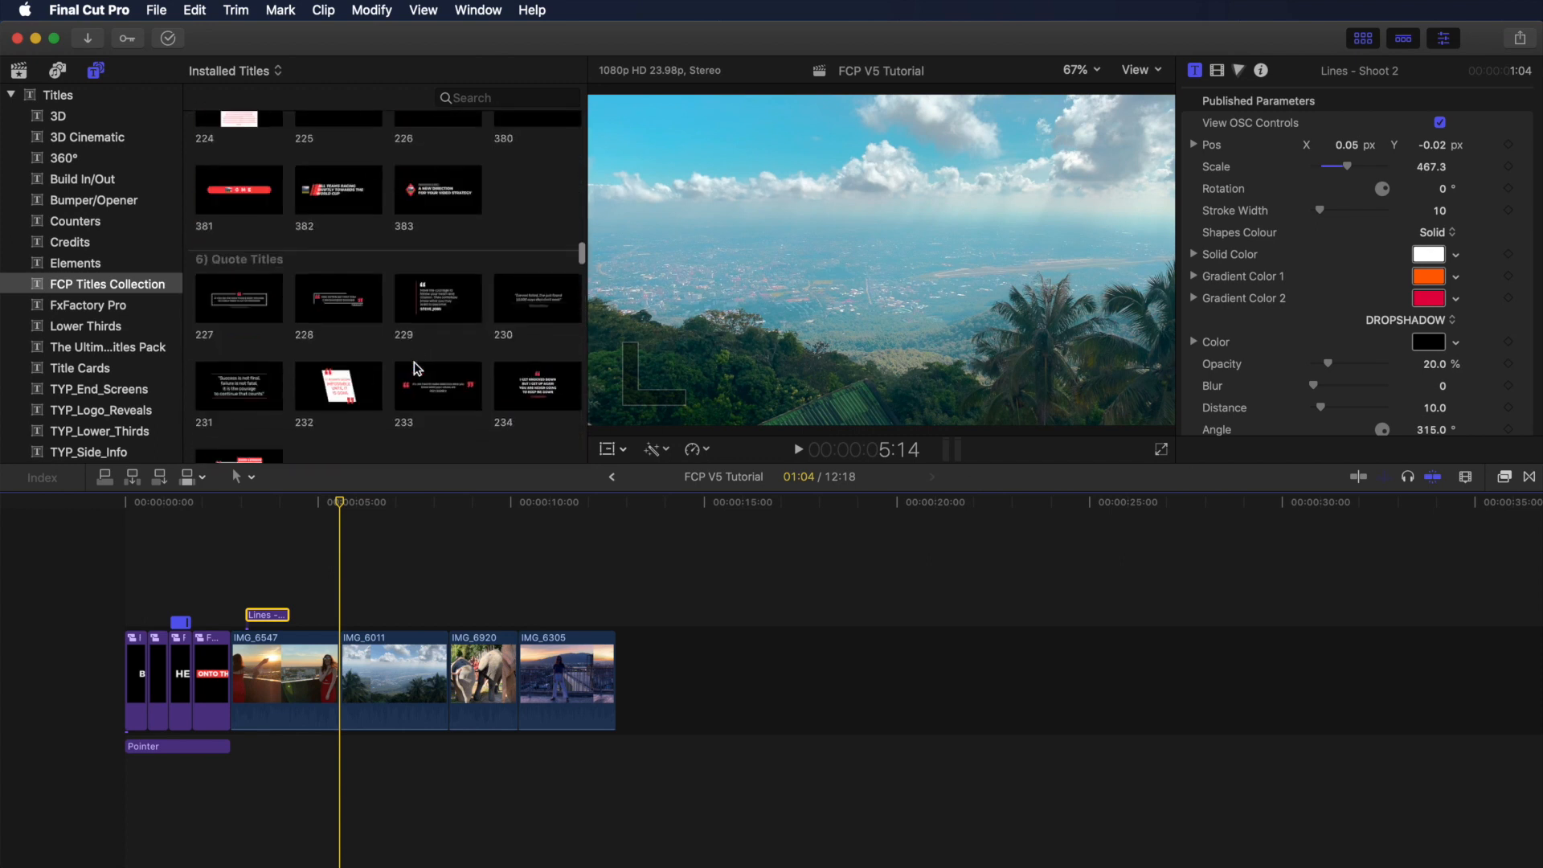
scroll(413, 362, down, 5)
drag(453, 335, 349, 614)
drag(524, 616, 445, 618)
mouse_move(393, 505)
mouse_down()
mouse_move(376, 505)
mouse_move(406, 505)
mouse_up()
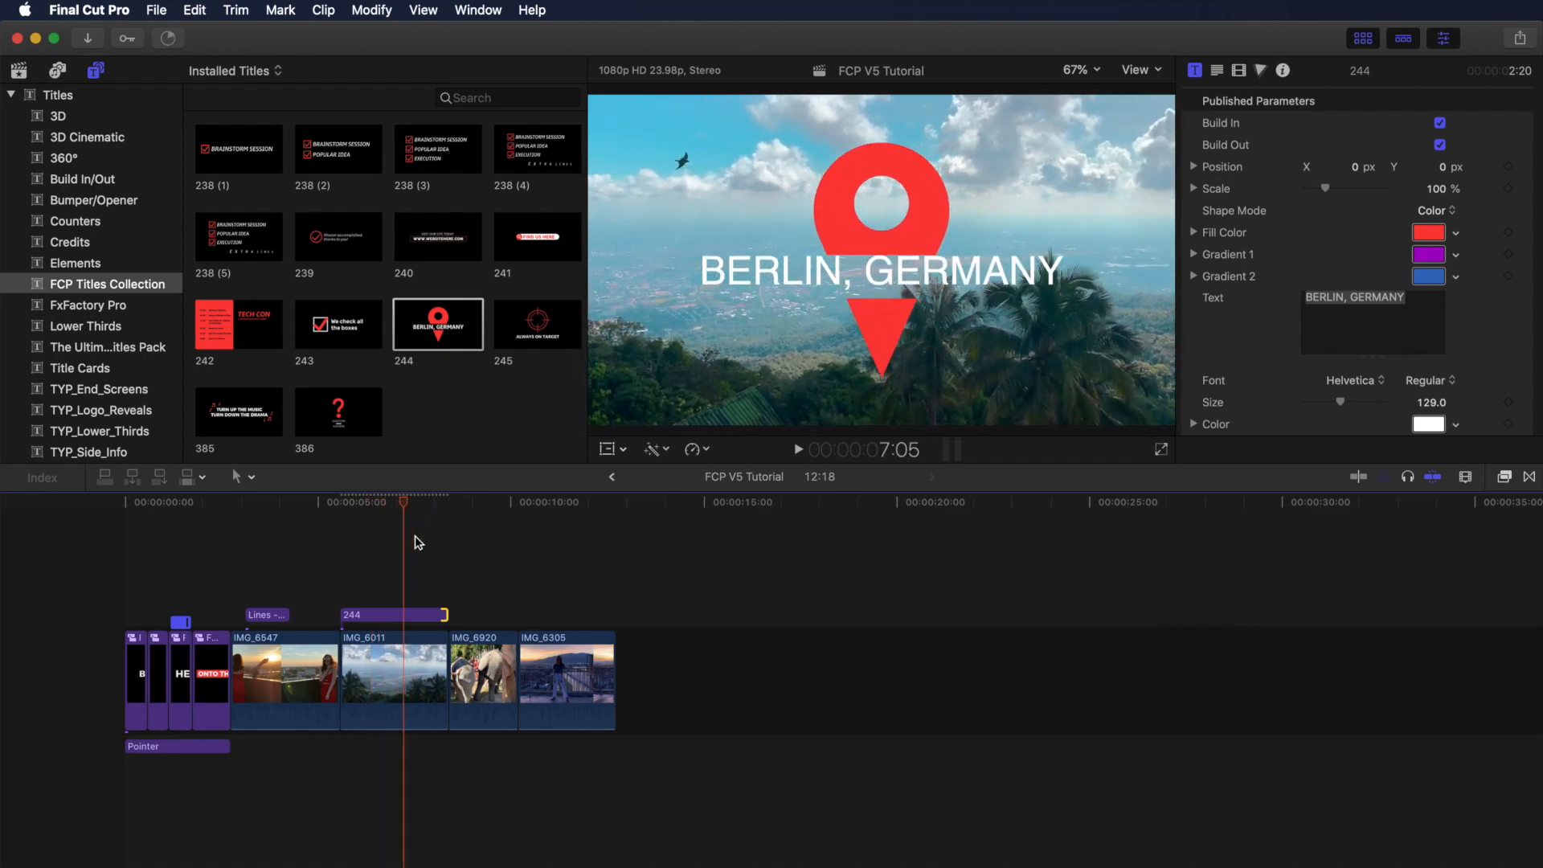
- Replace the text of title 244 with "CHIANG MAI, THAILAND"
click(426, 616)
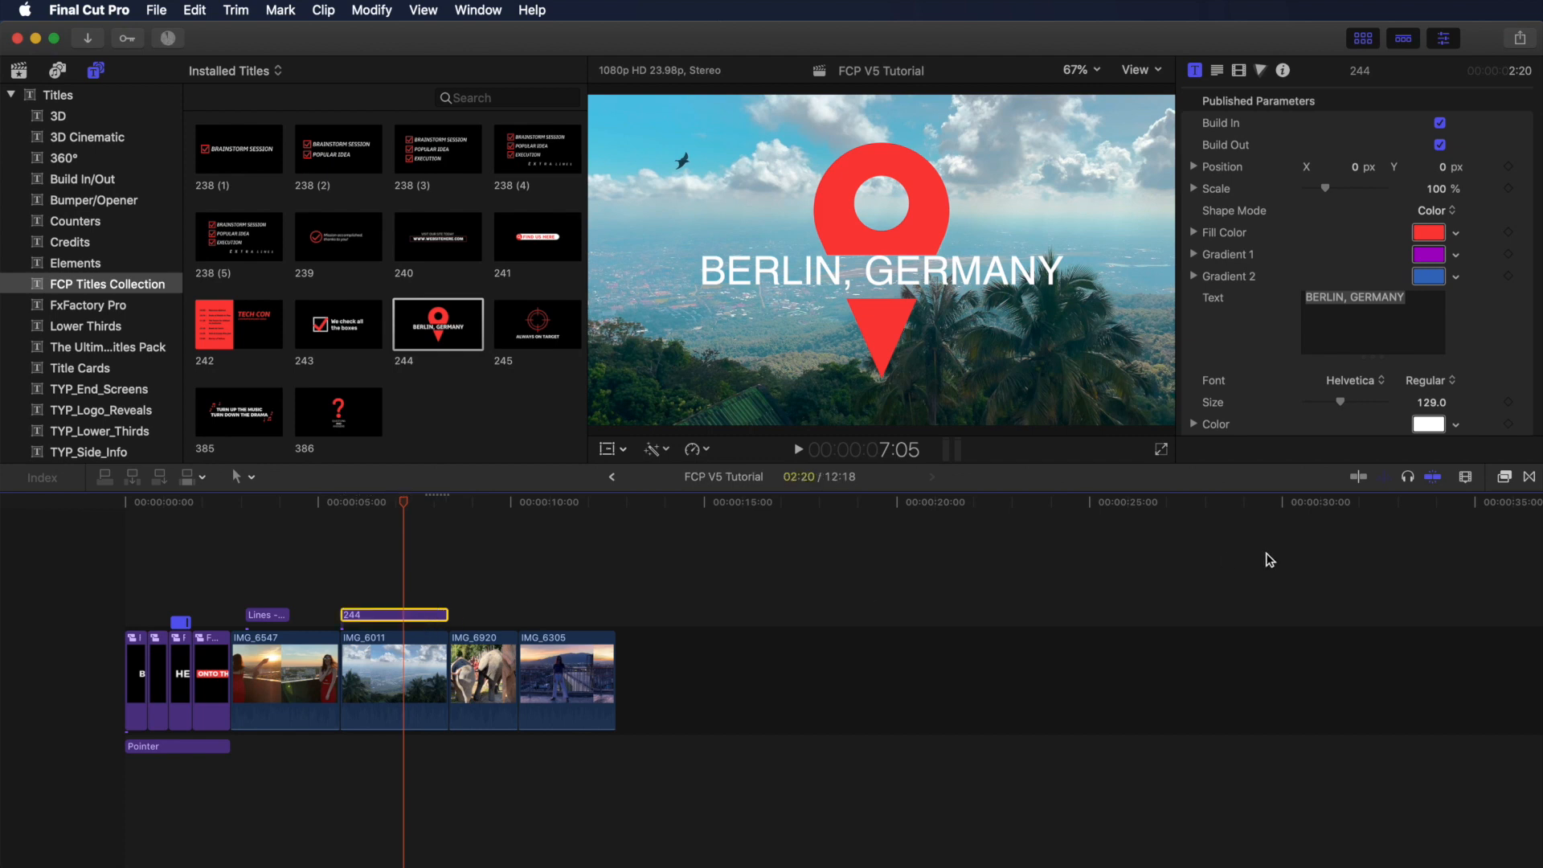
click(1421, 298)
key(super+a)
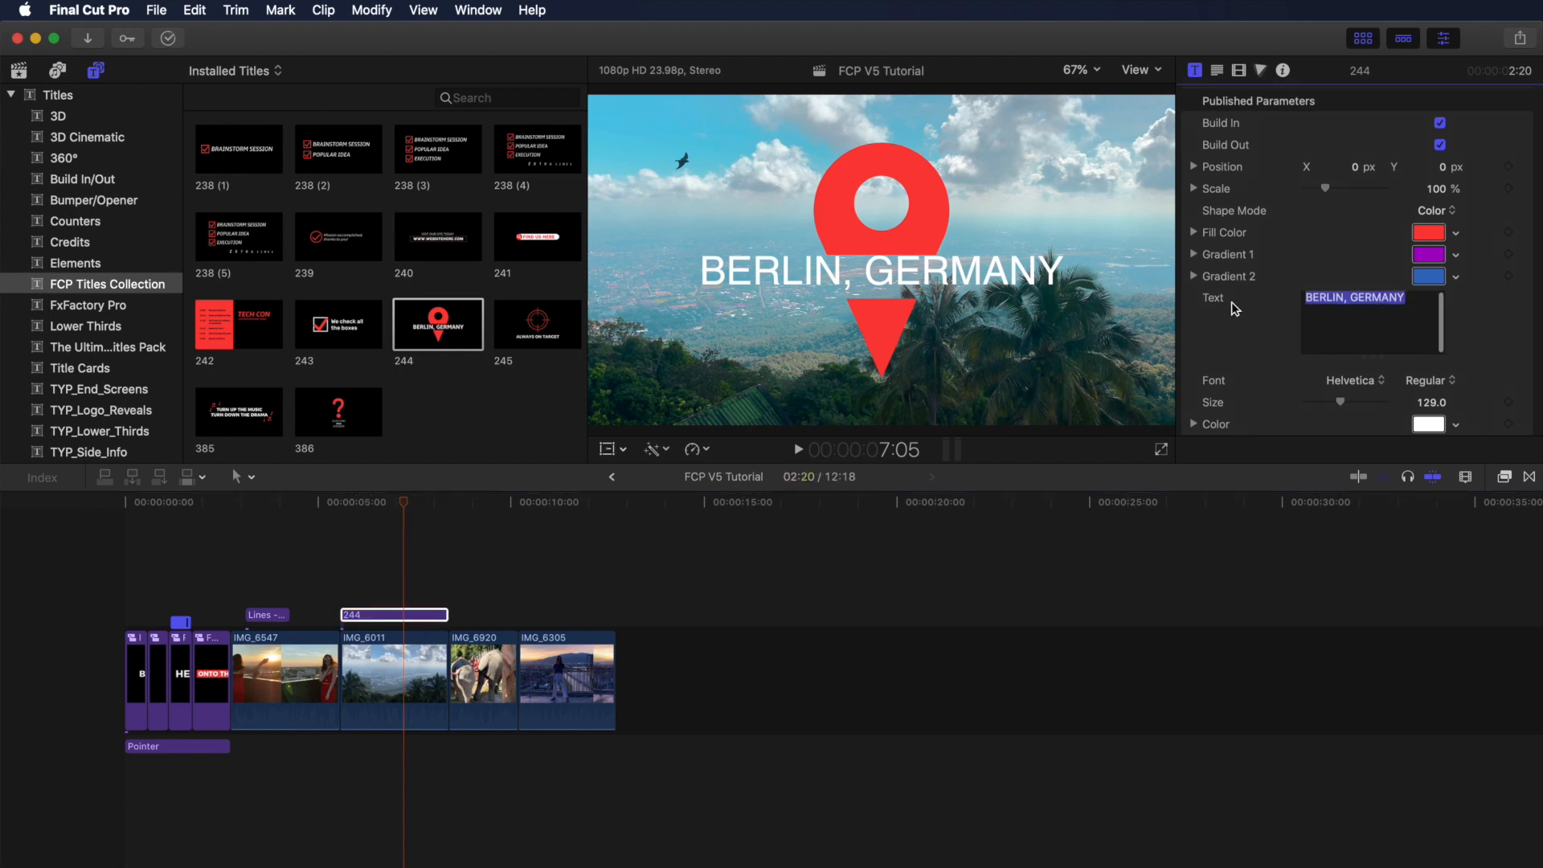
text(CHIANG MA)
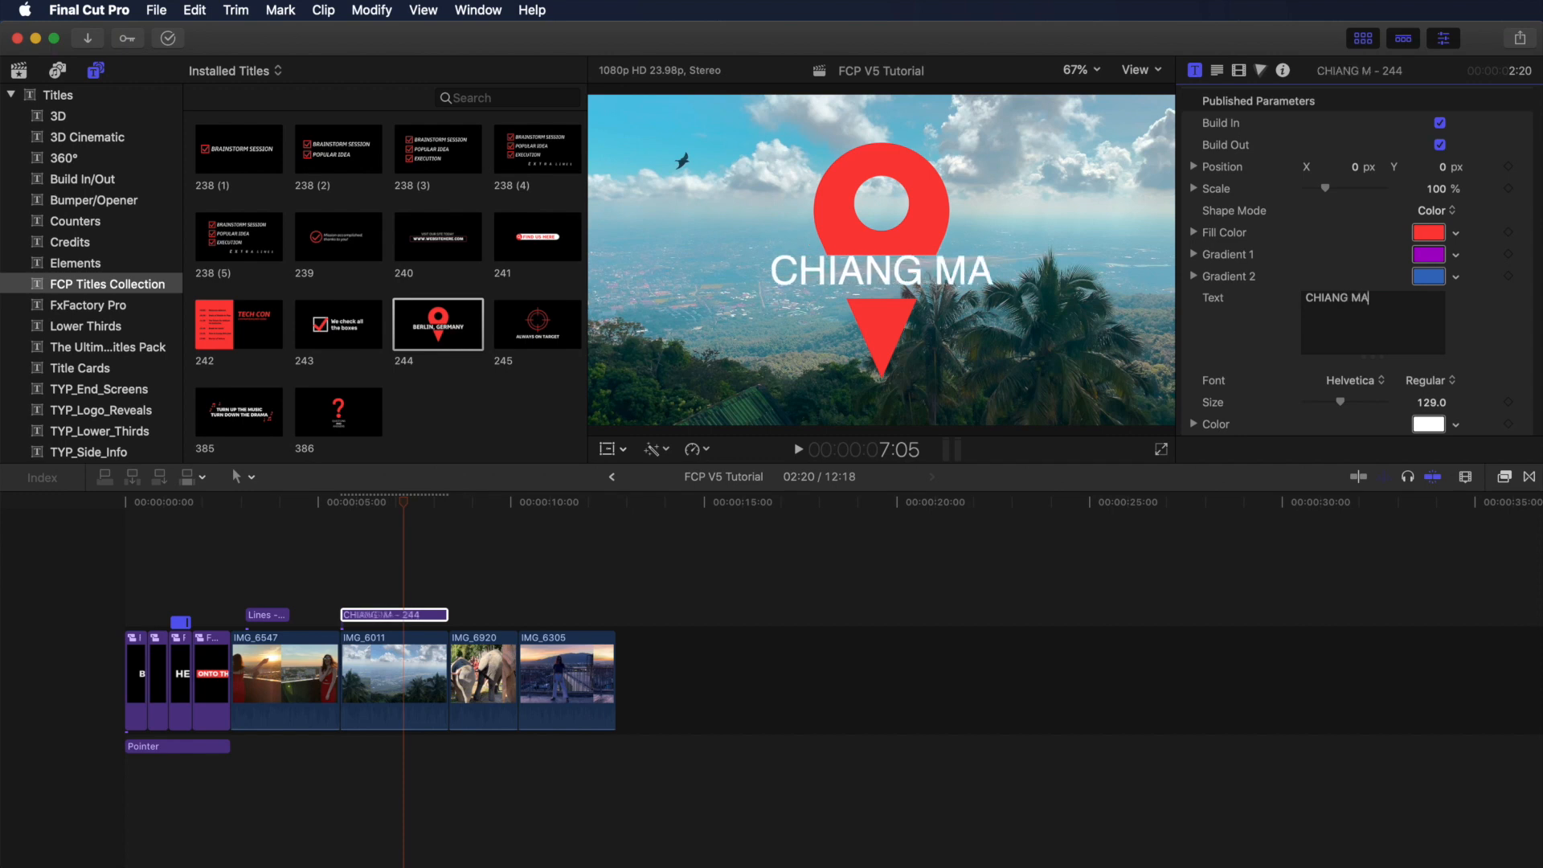
text(I, THAILAND)
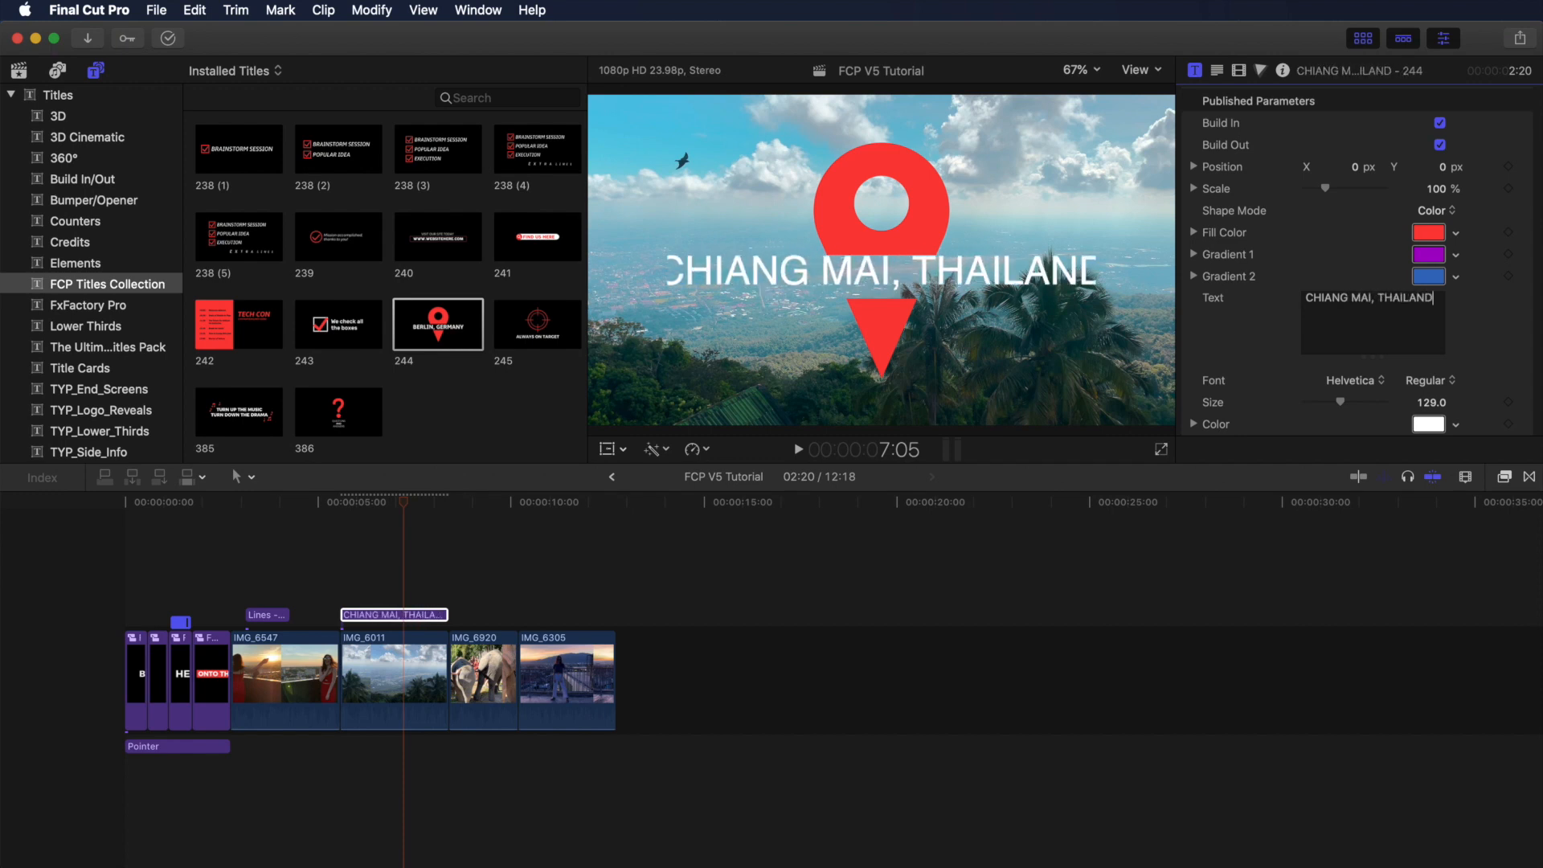
- Set the location title's text size to 108 and its font to Montserrat ExtraBold Italic
scroll(1248, 298, down, 1)
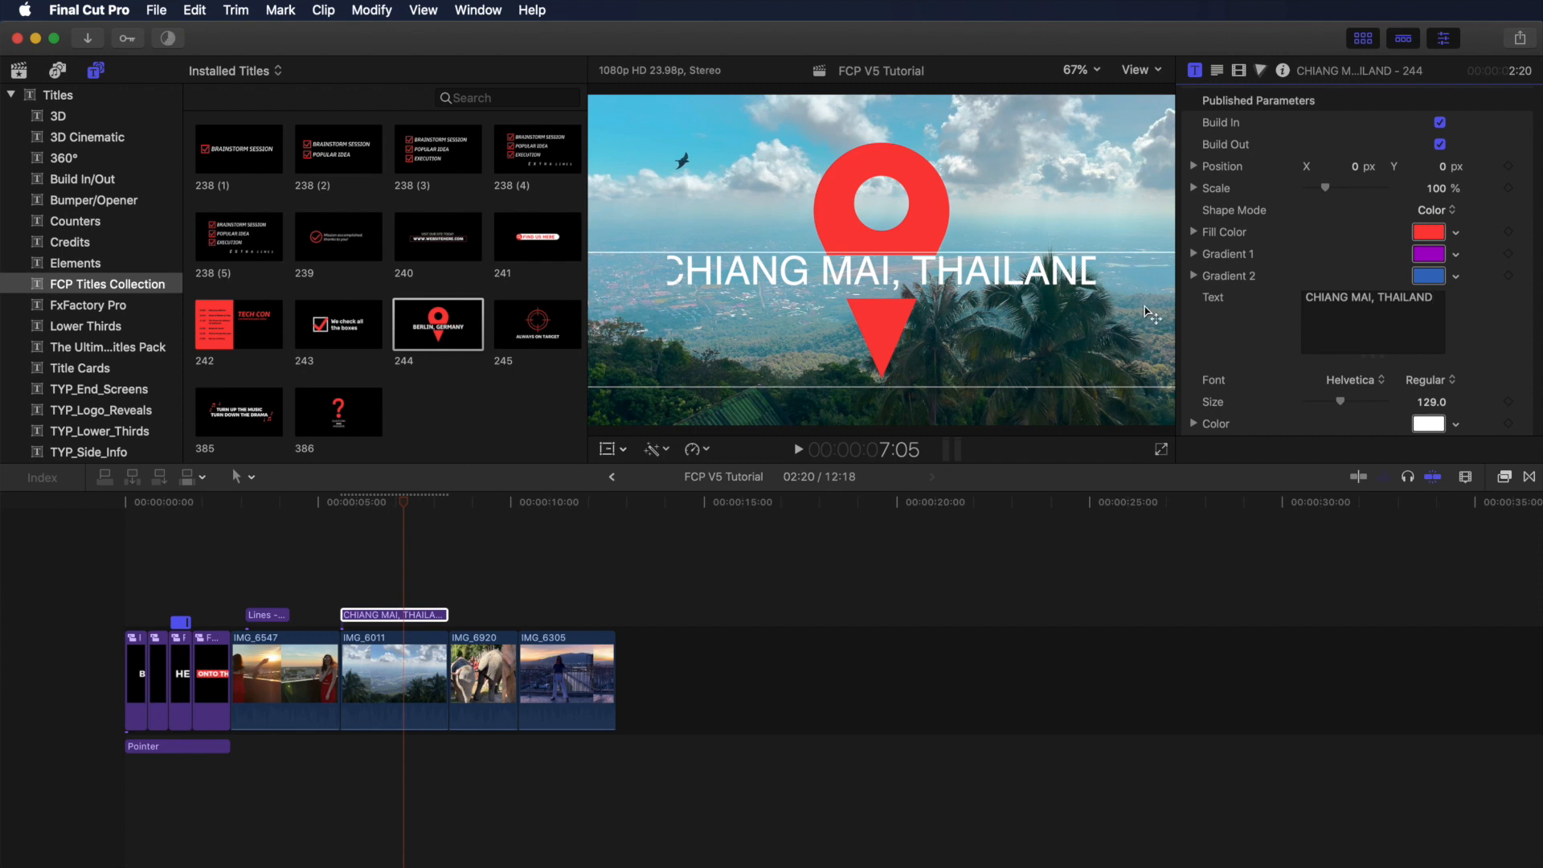
drag(1339, 403, 1337, 403)
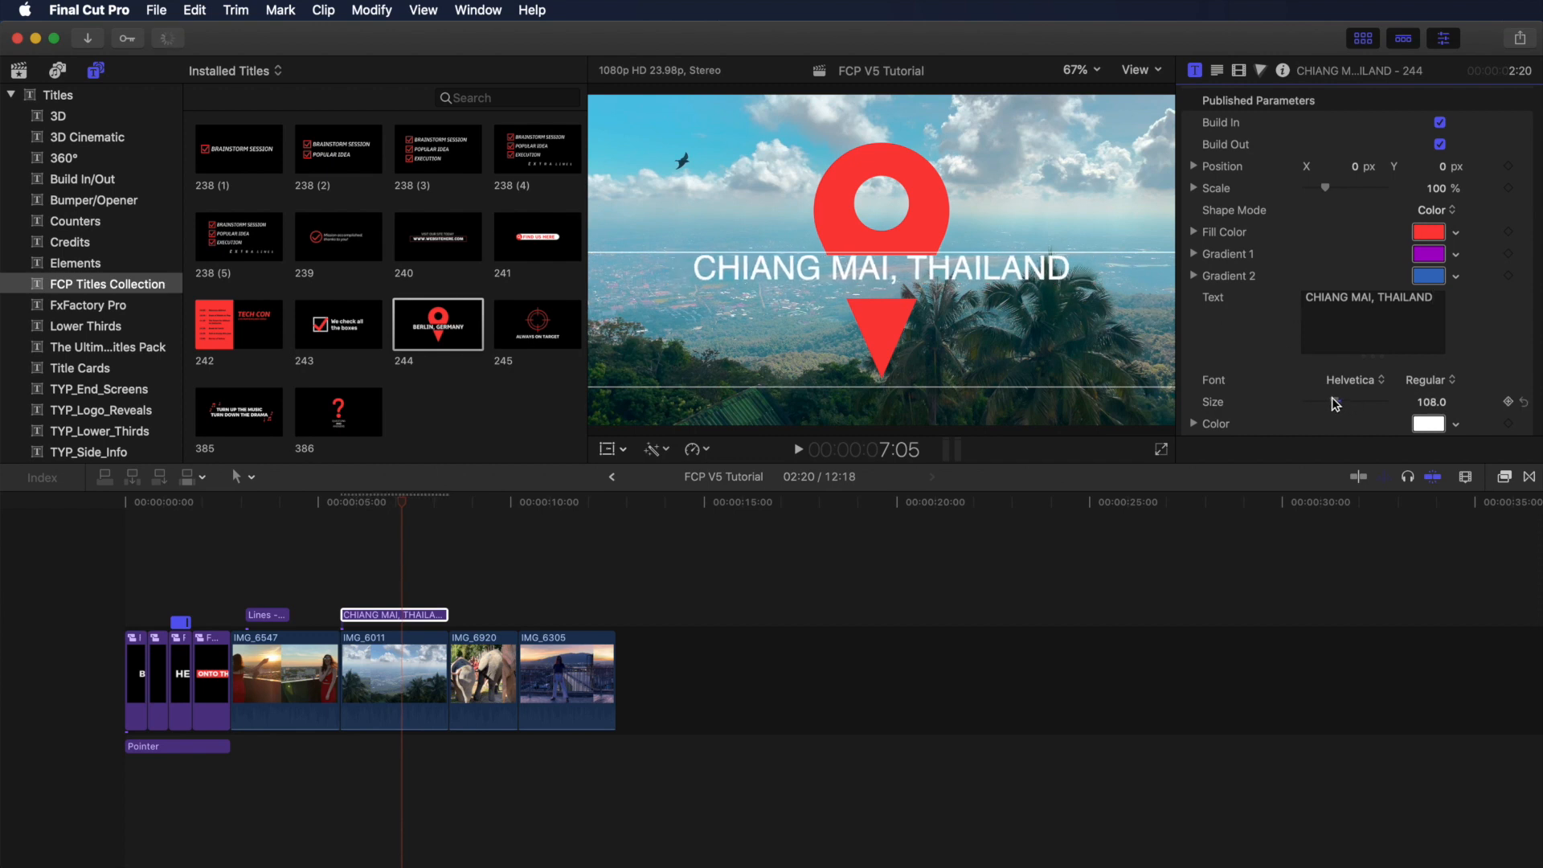
click(1358, 385)
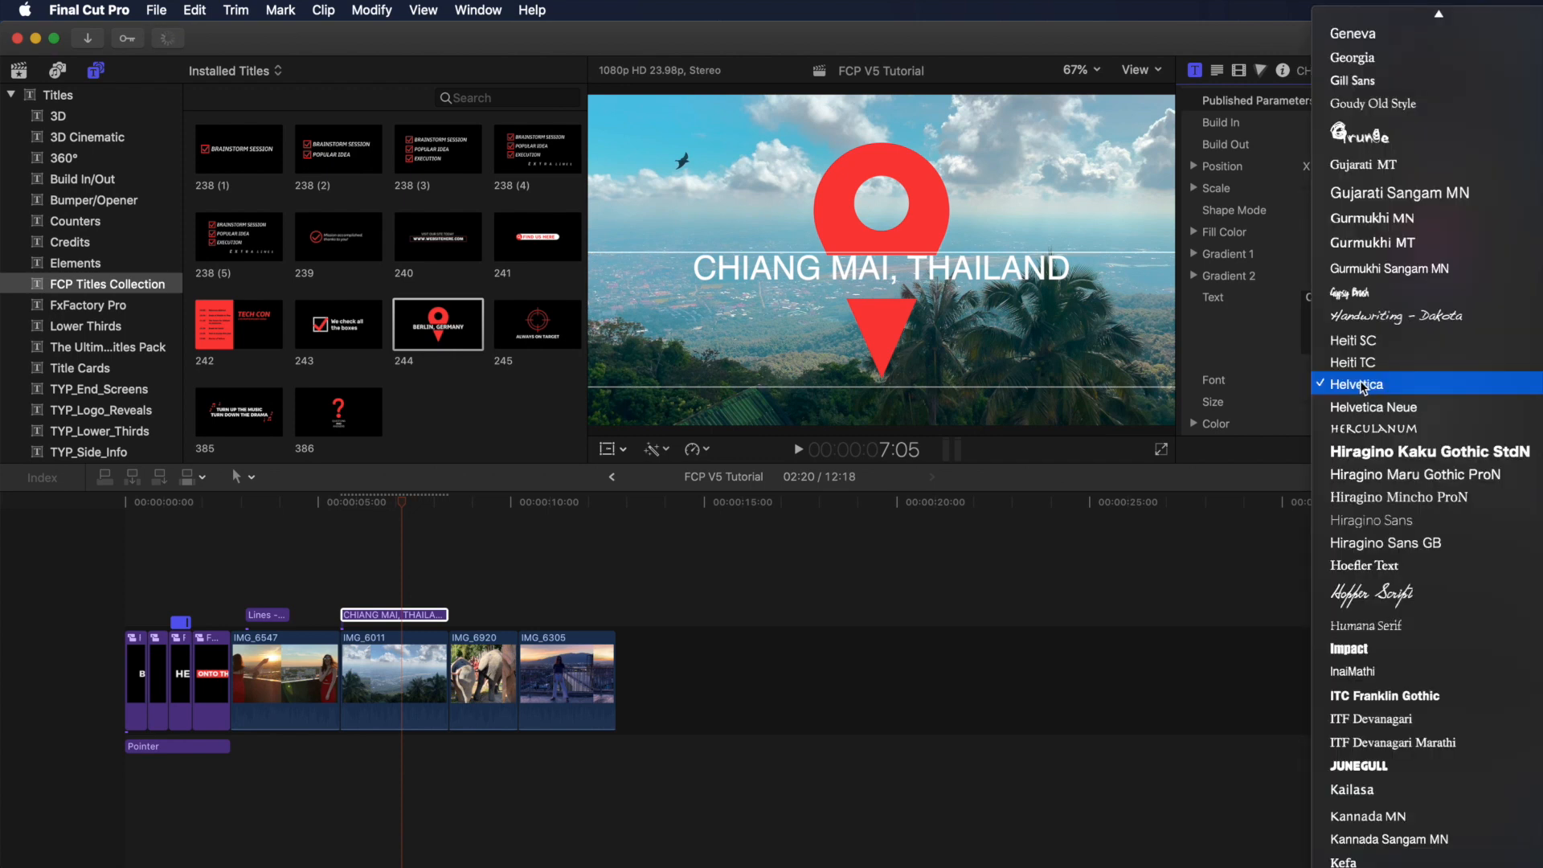
scroll(1361, 388, down, 15)
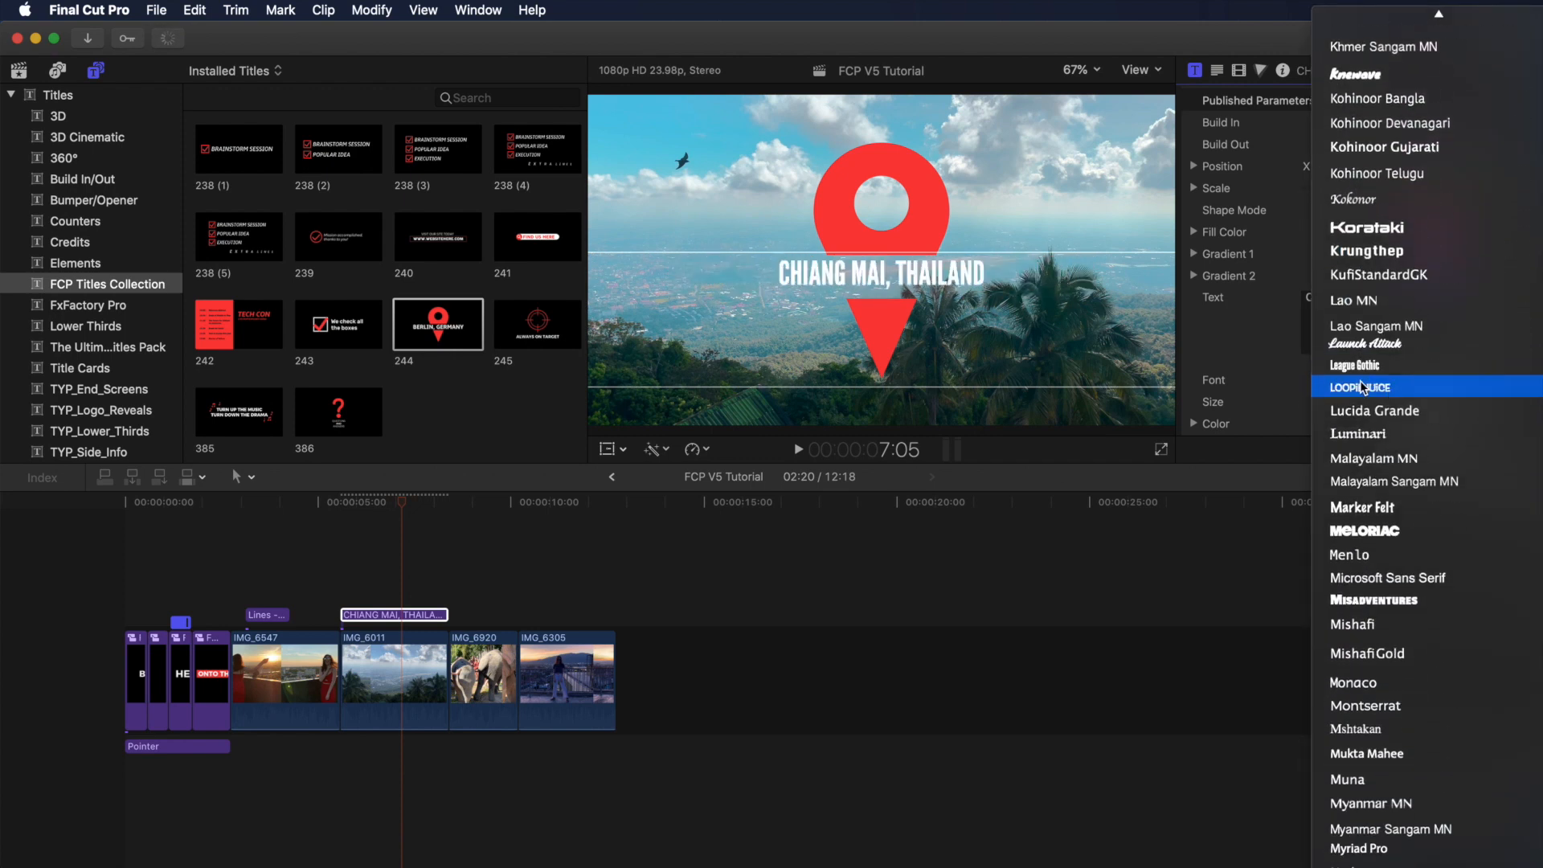
scroll(1361, 388, down, 8)
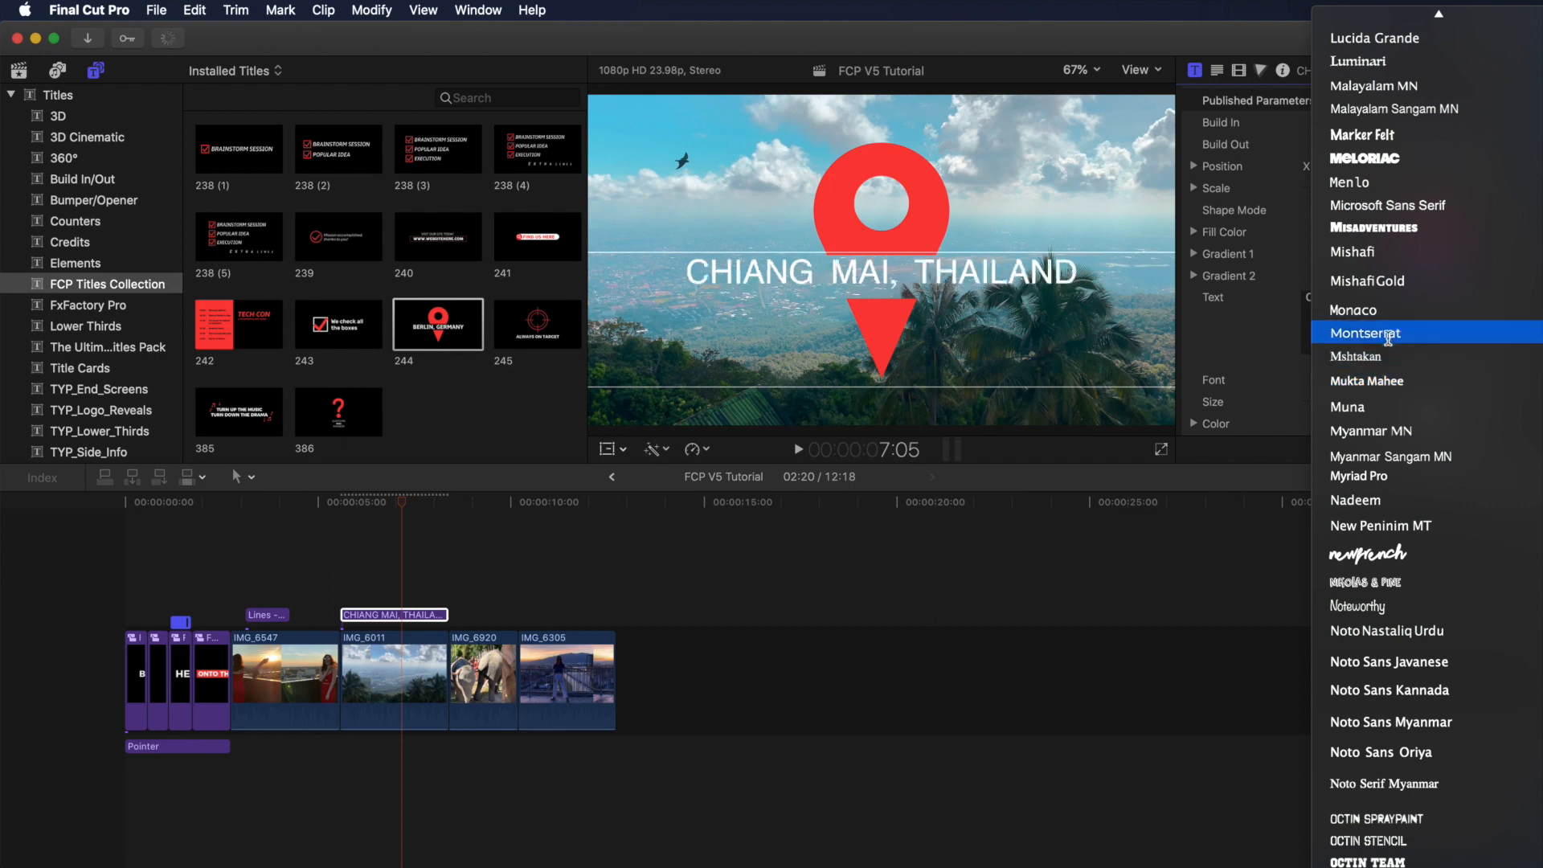
click(1420, 334)
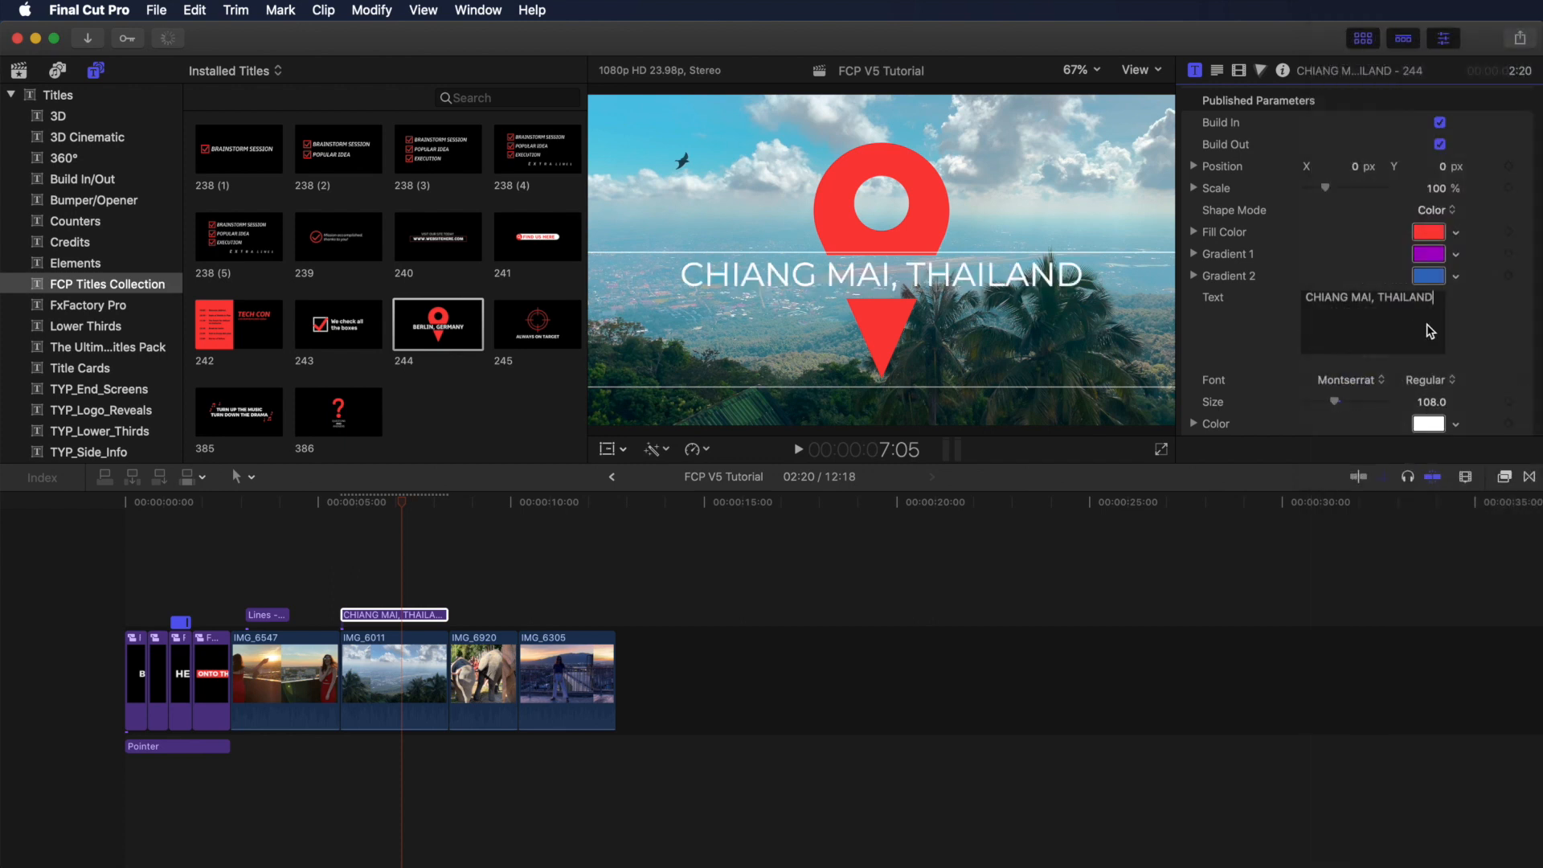
click(1447, 386)
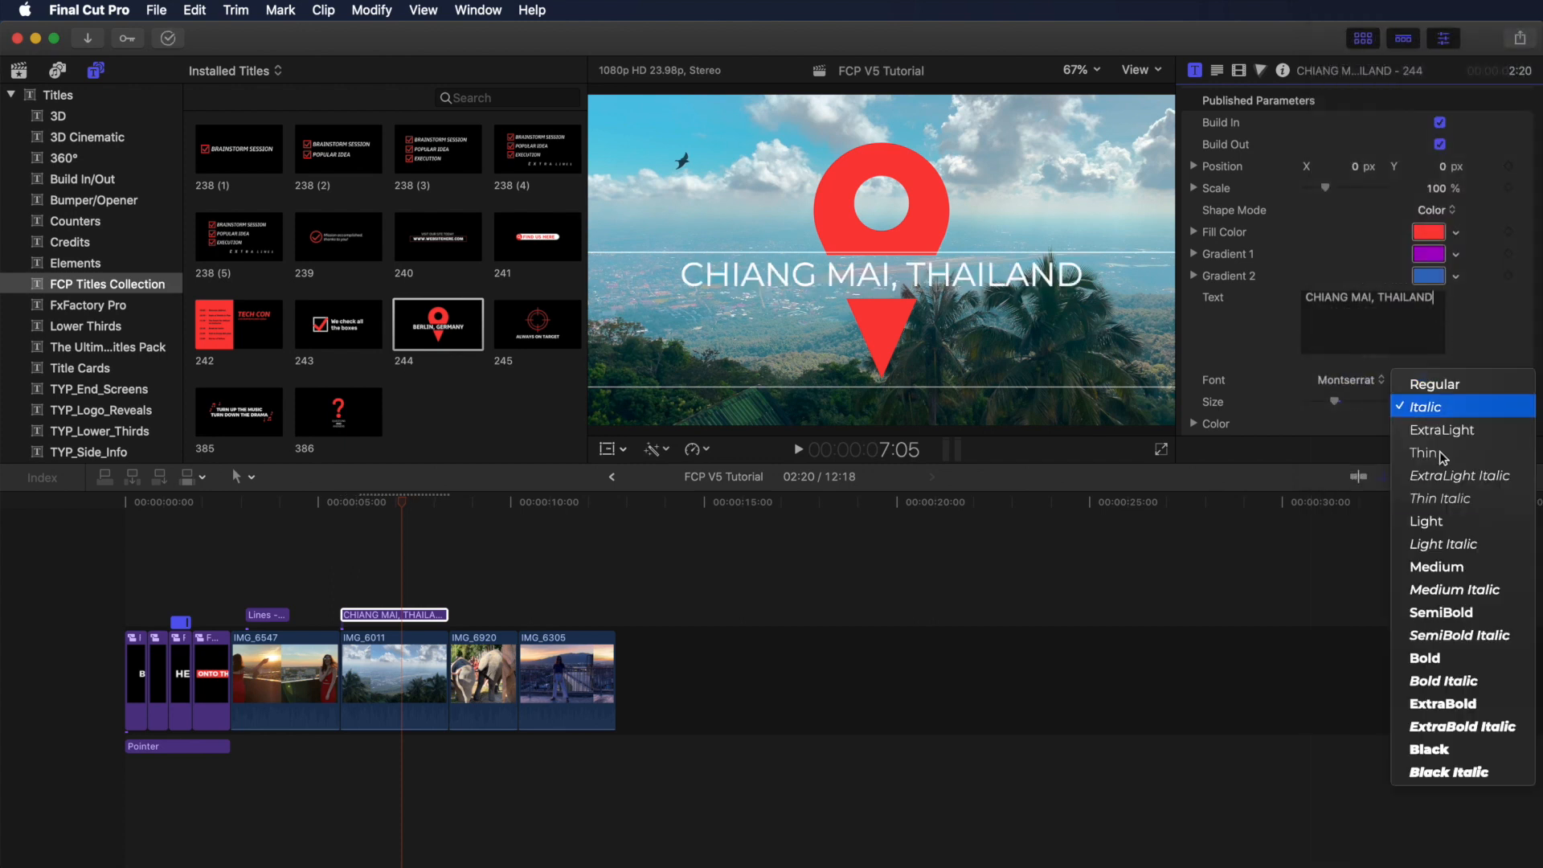
click(1459, 727)
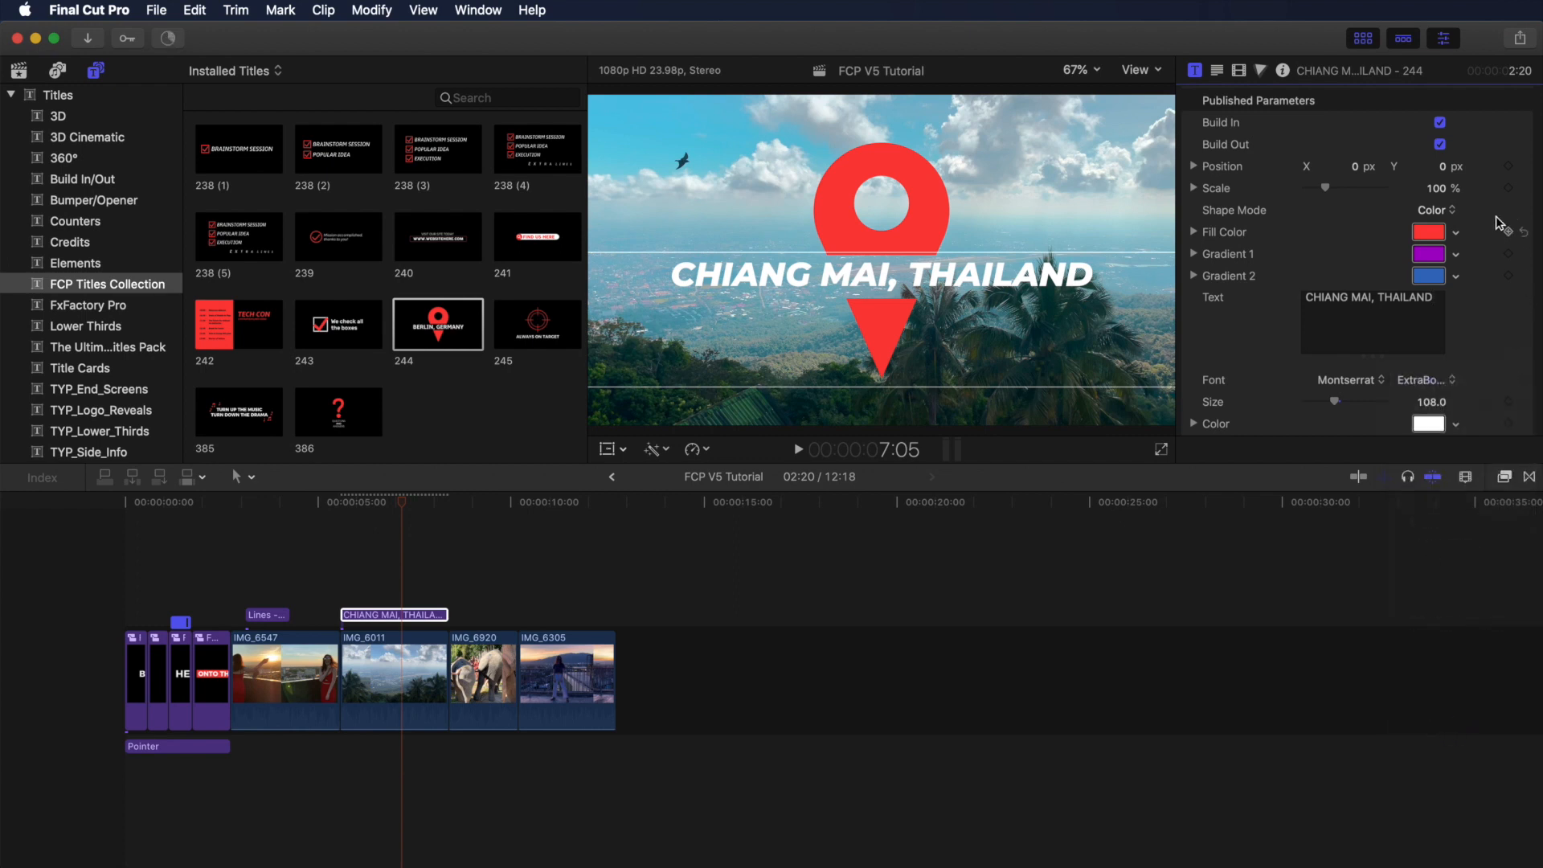
- Set the location pin's Shape Mode to Gradient, with light pink as Gradient 1 and magenta as Gradient 2
click(1445, 213)
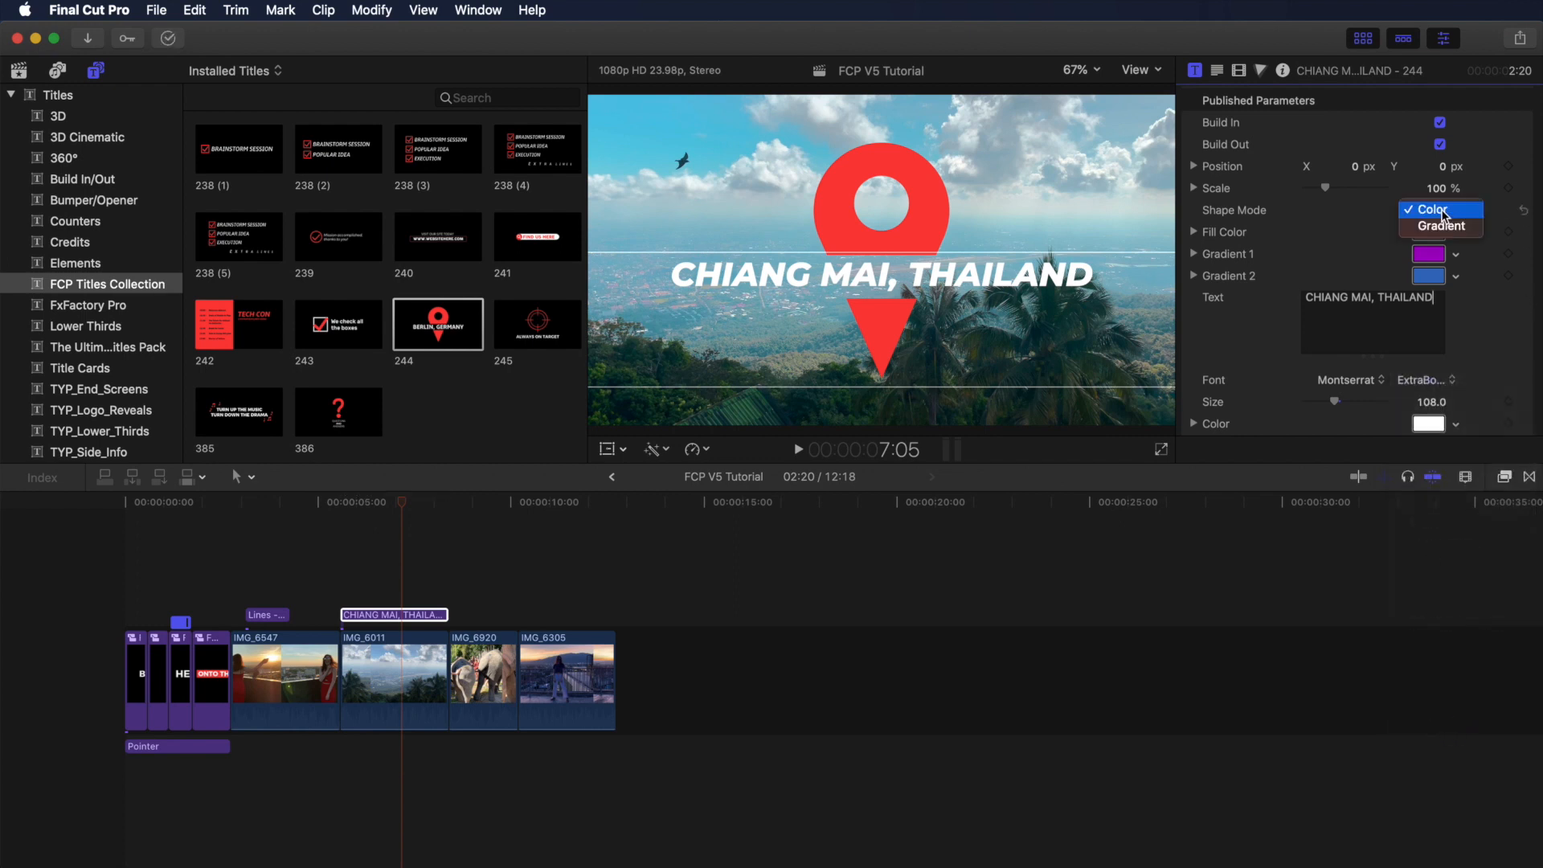
click(1445, 229)
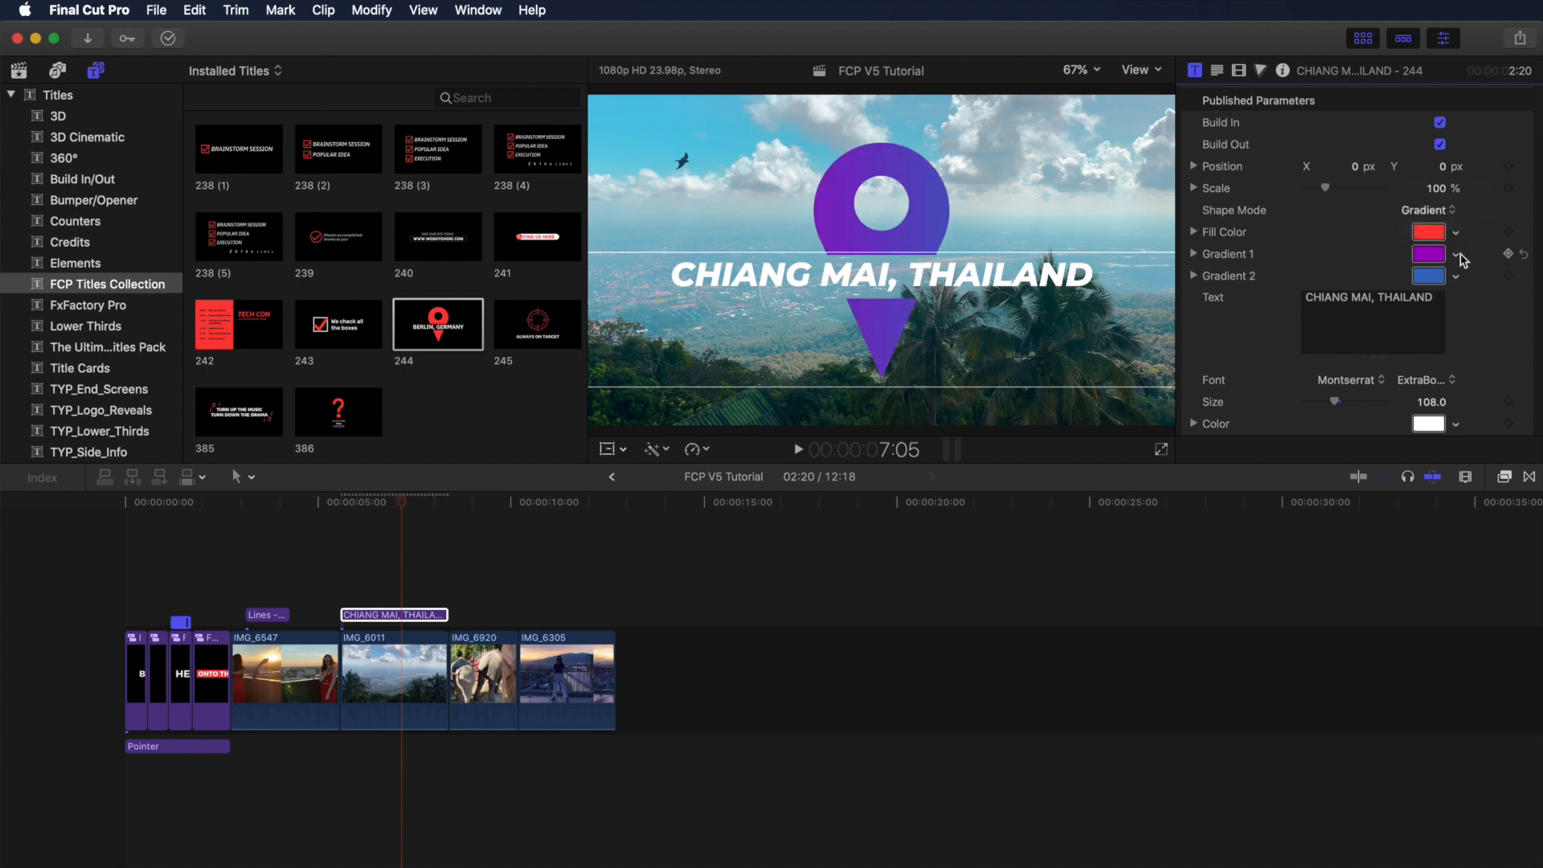
click(1457, 257)
drag(1518, 296, 1474, 428)
click(1457, 275)
click(1456, 276)
click(1463, 259)
click(1457, 254)
- Play the IMG_6011 clip to review the animated Chiang Mai location title
click(338, 504)
key(space)
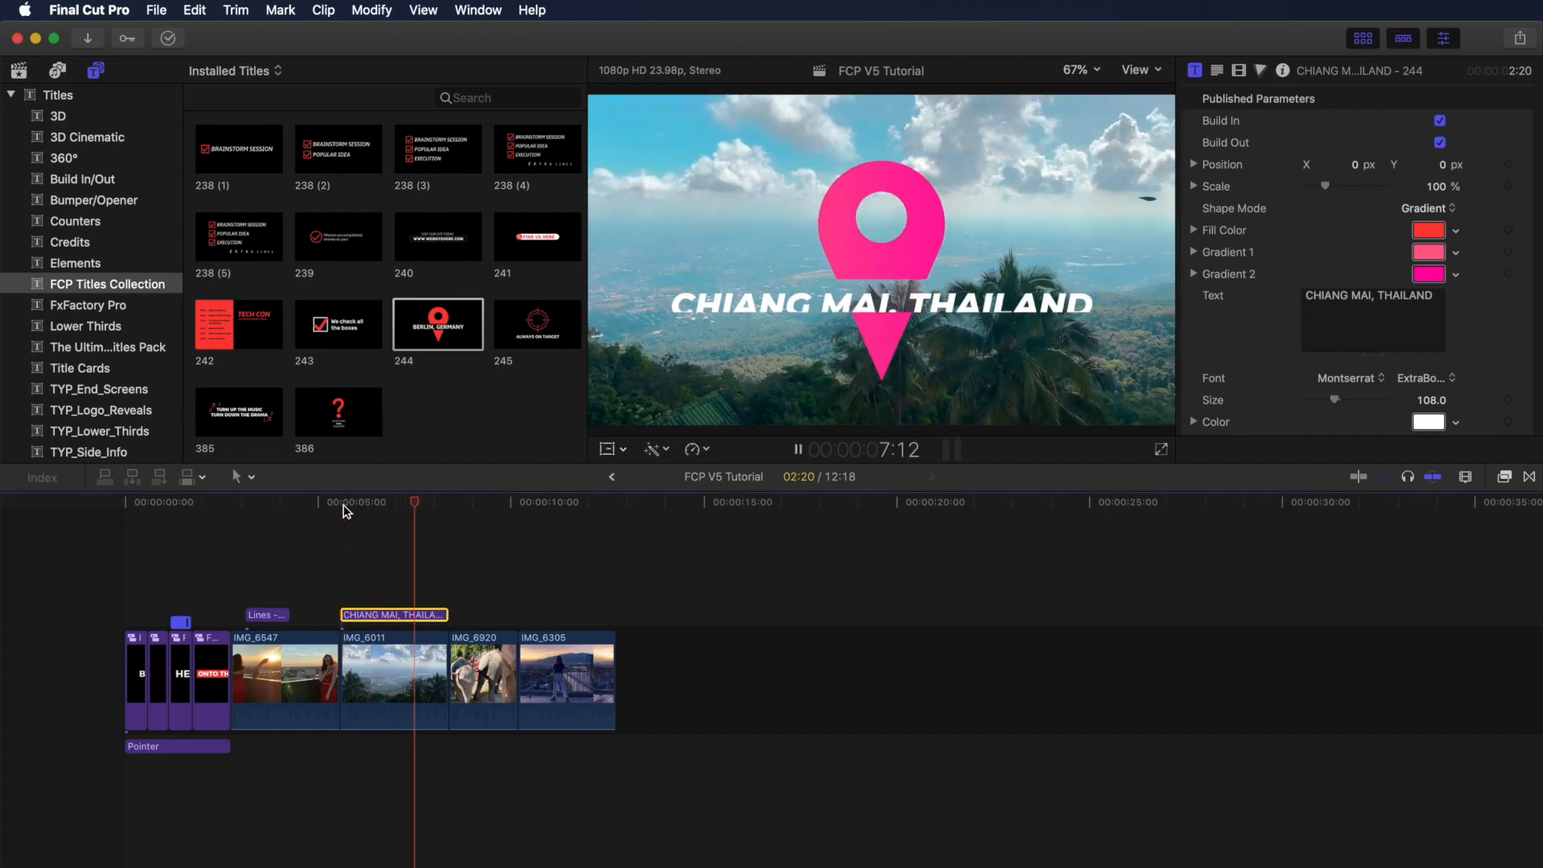
key(space)
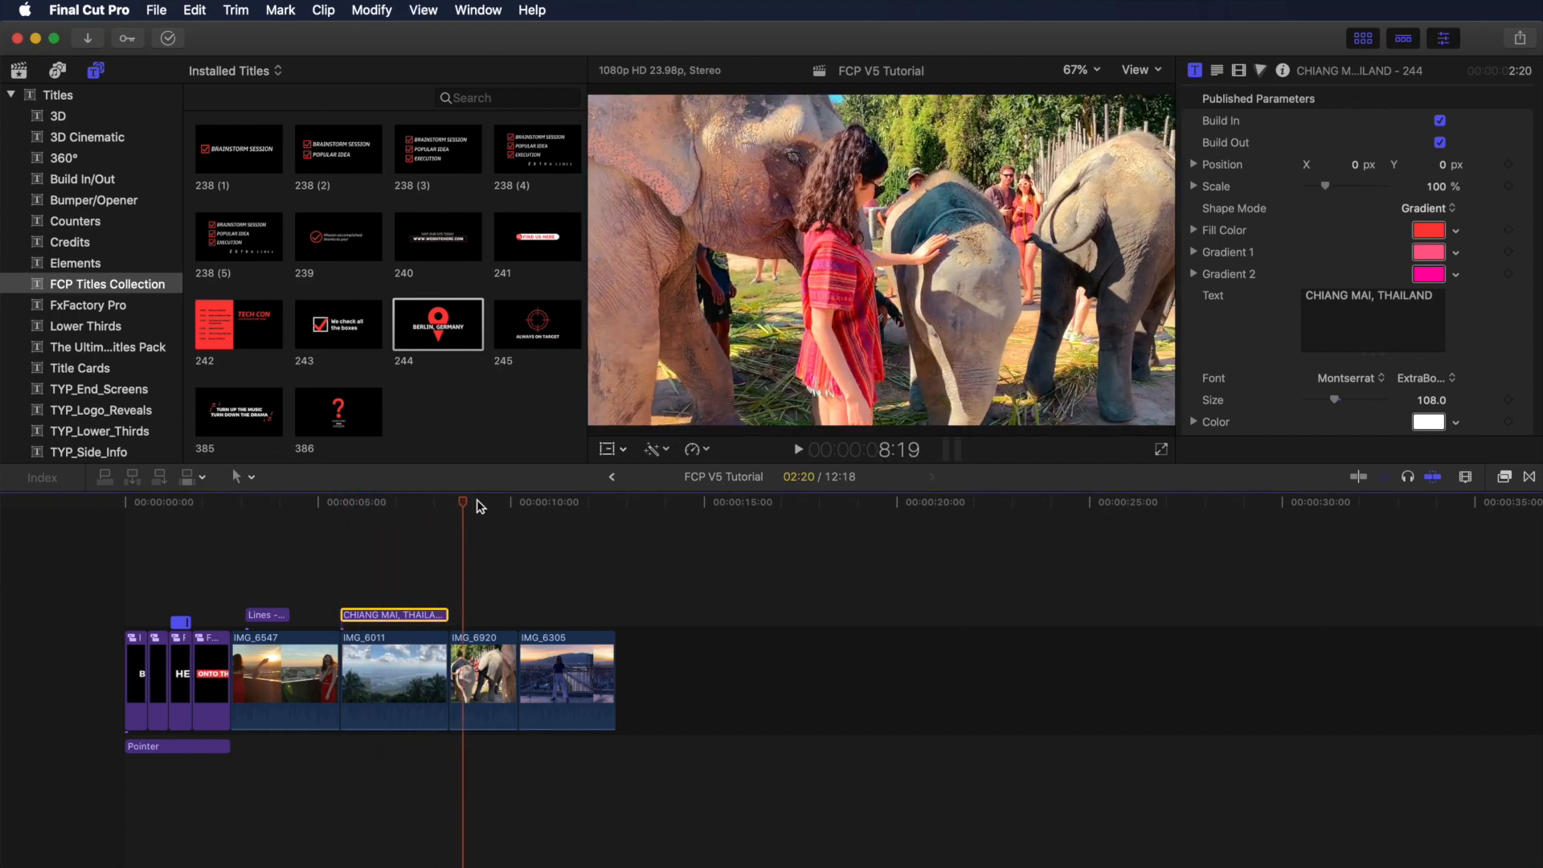
- Add the Shoots - Hearts title above the IMG_6920 clip and trim it to the clip's length
drag(465, 505, 459, 505)
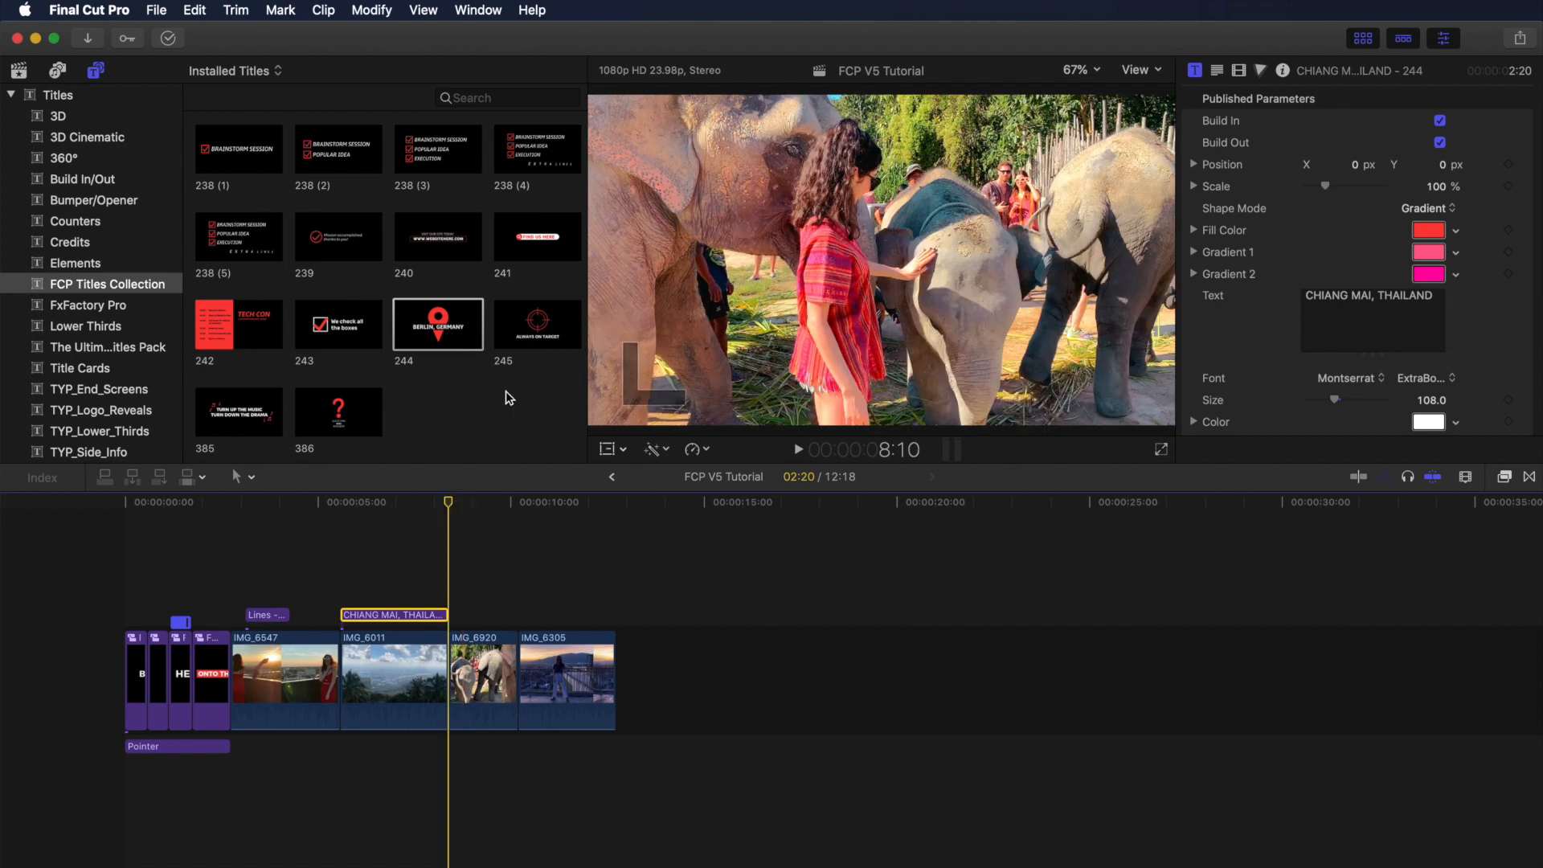
scroll(508, 392, down, 10)
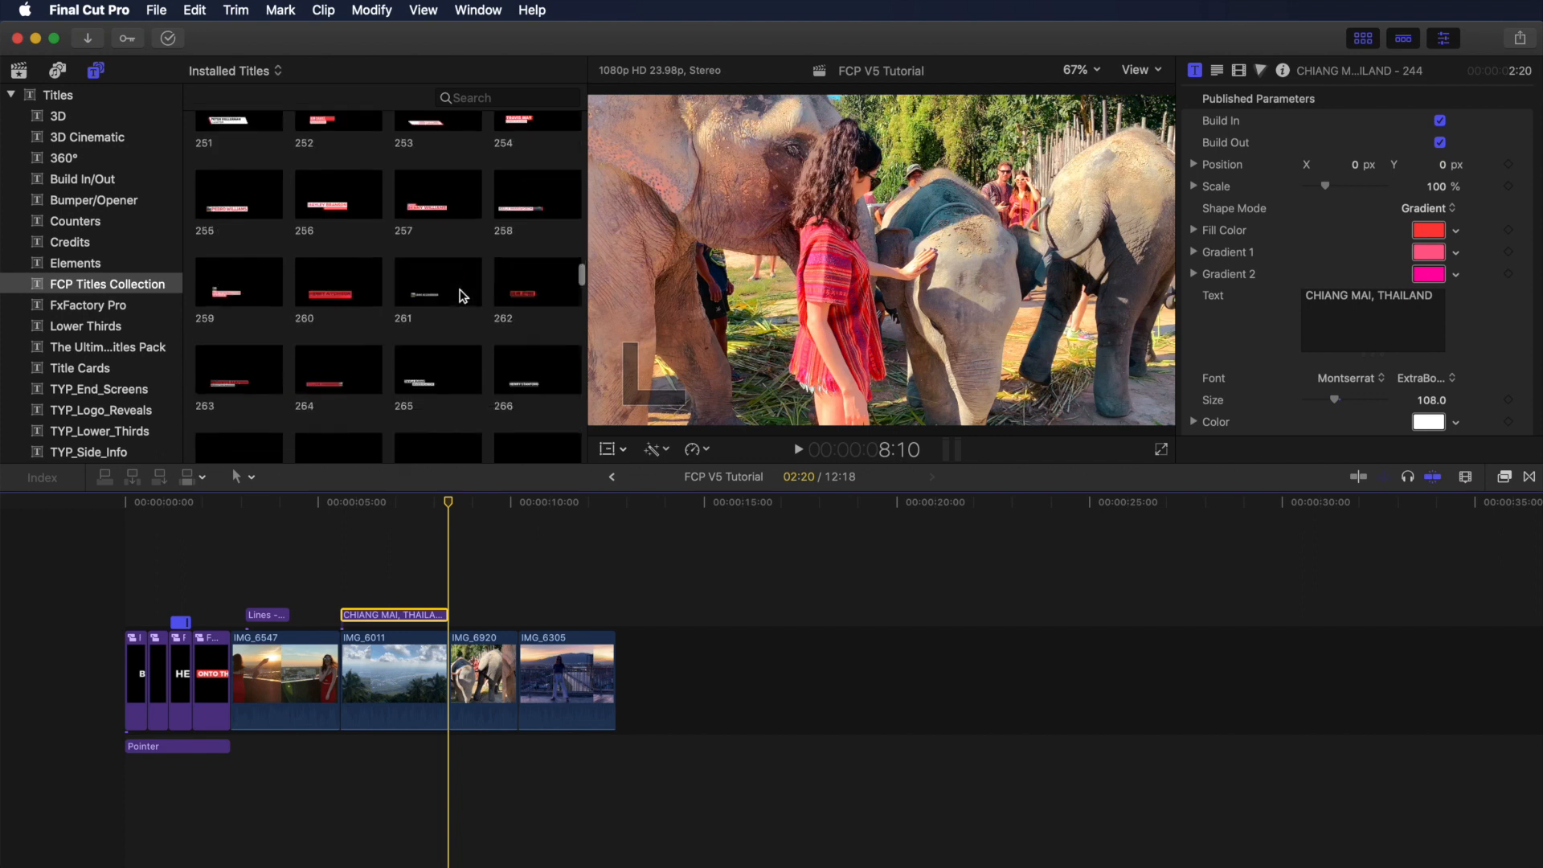
scroll(463, 295, down, 15)
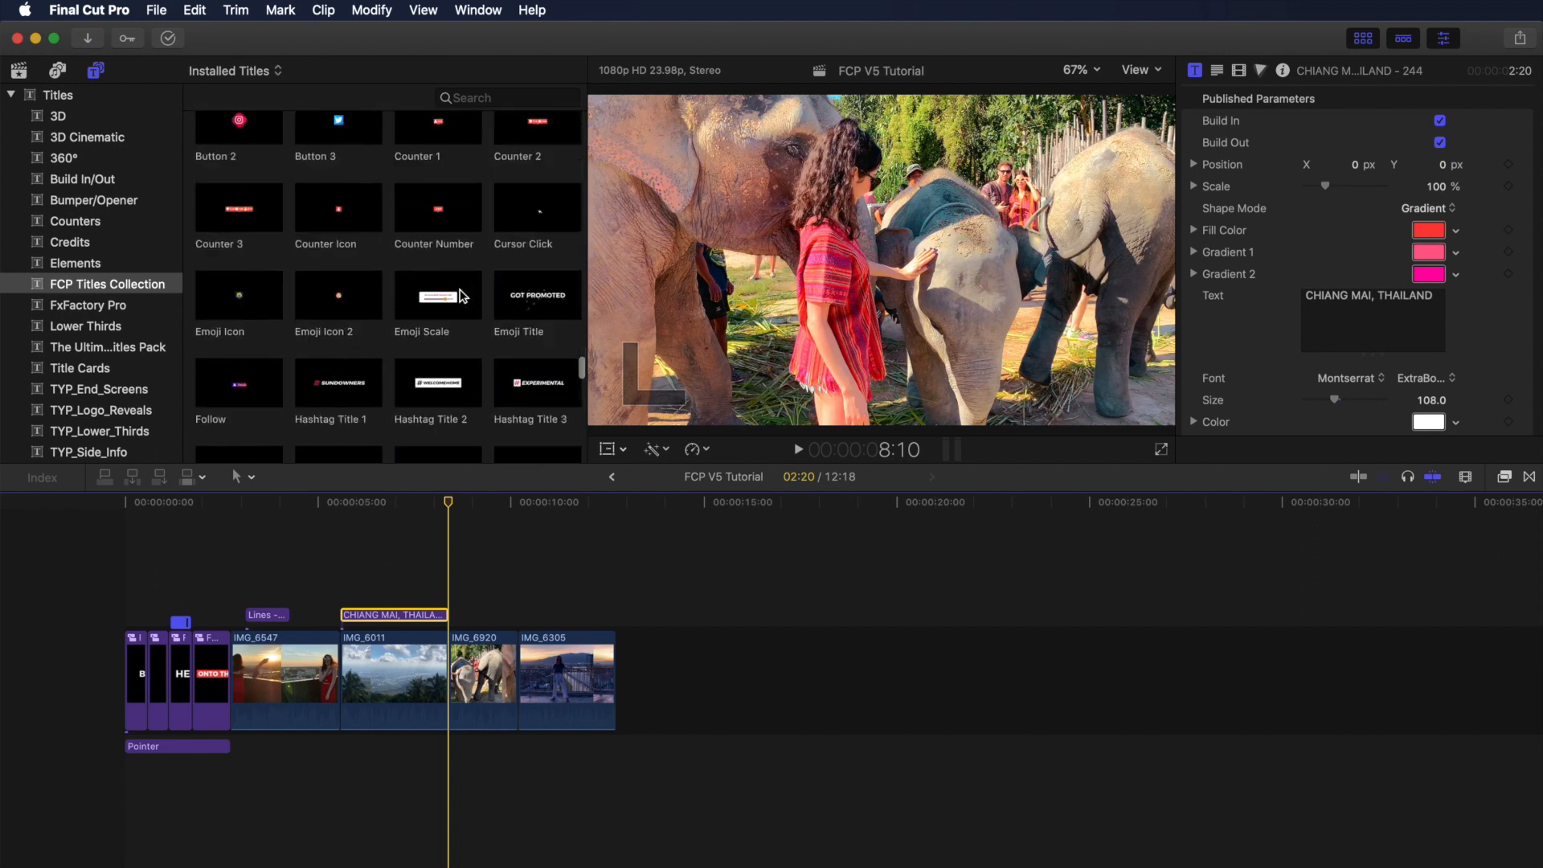
scroll(462, 295, down, 3)
click(242, 241)
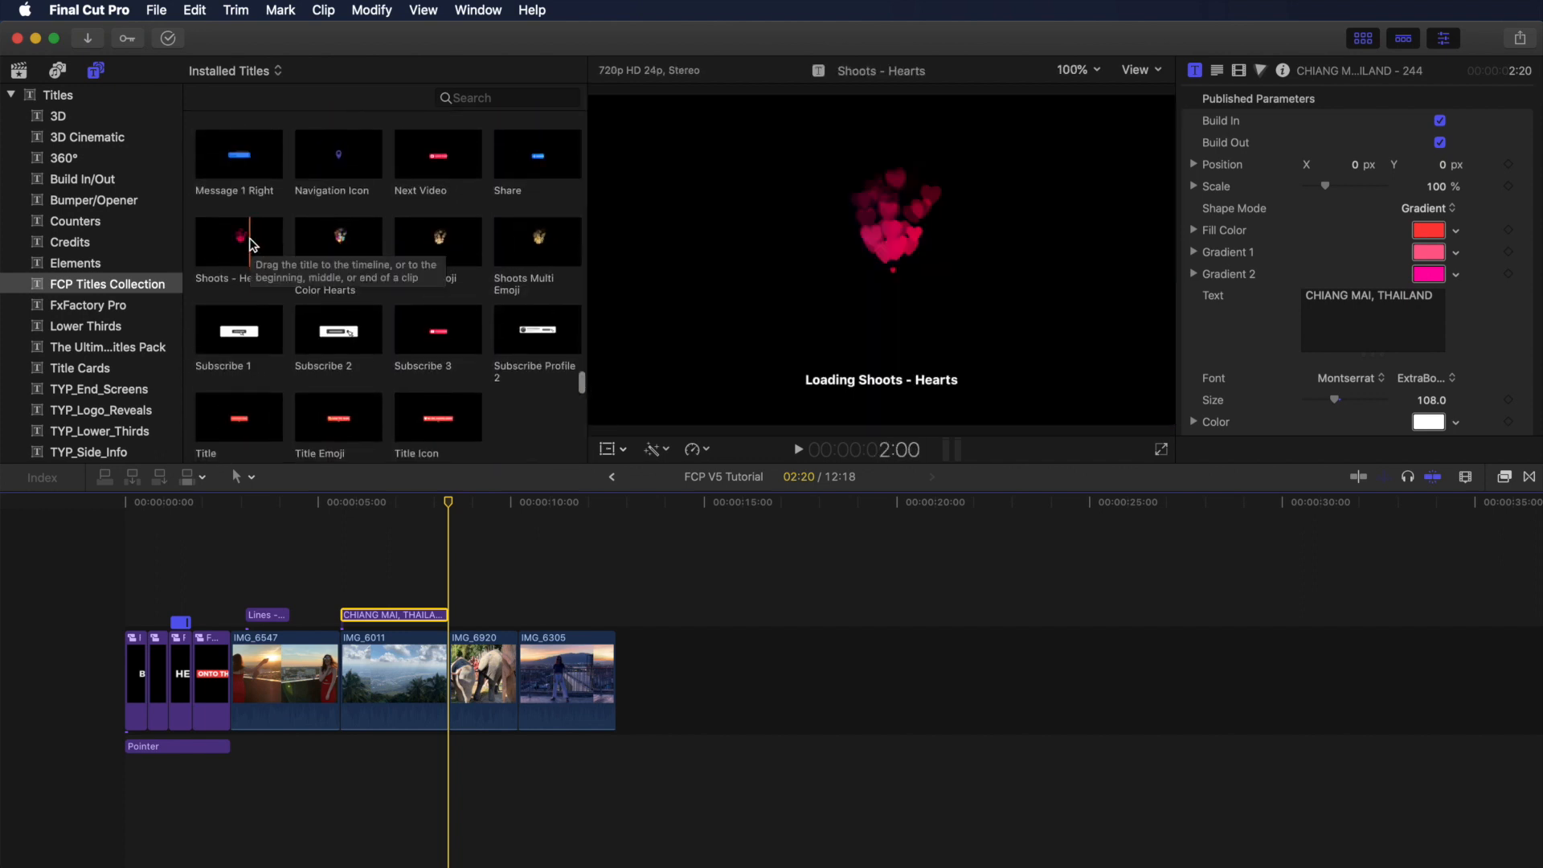
drag(239, 241, 500, 580)
drag(573, 615, 520, 615)
- Reposition the hearts animation to X 0.07, Y 0.02 and play the IMG_6920 clip to review it
click(481, 503)
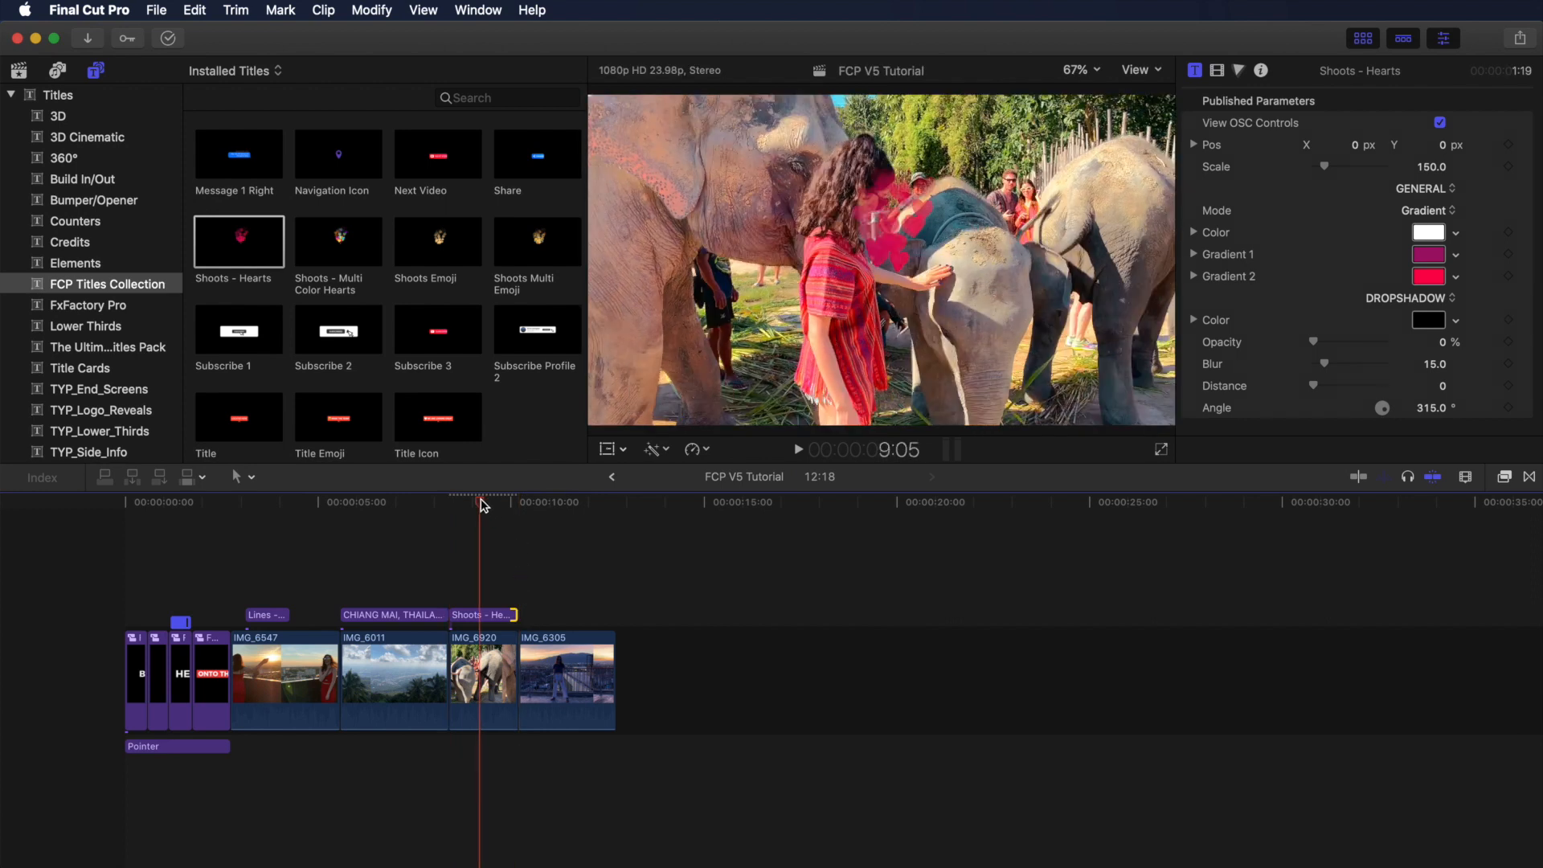
click(499, 616)
drag(816, 273, 840, 262)
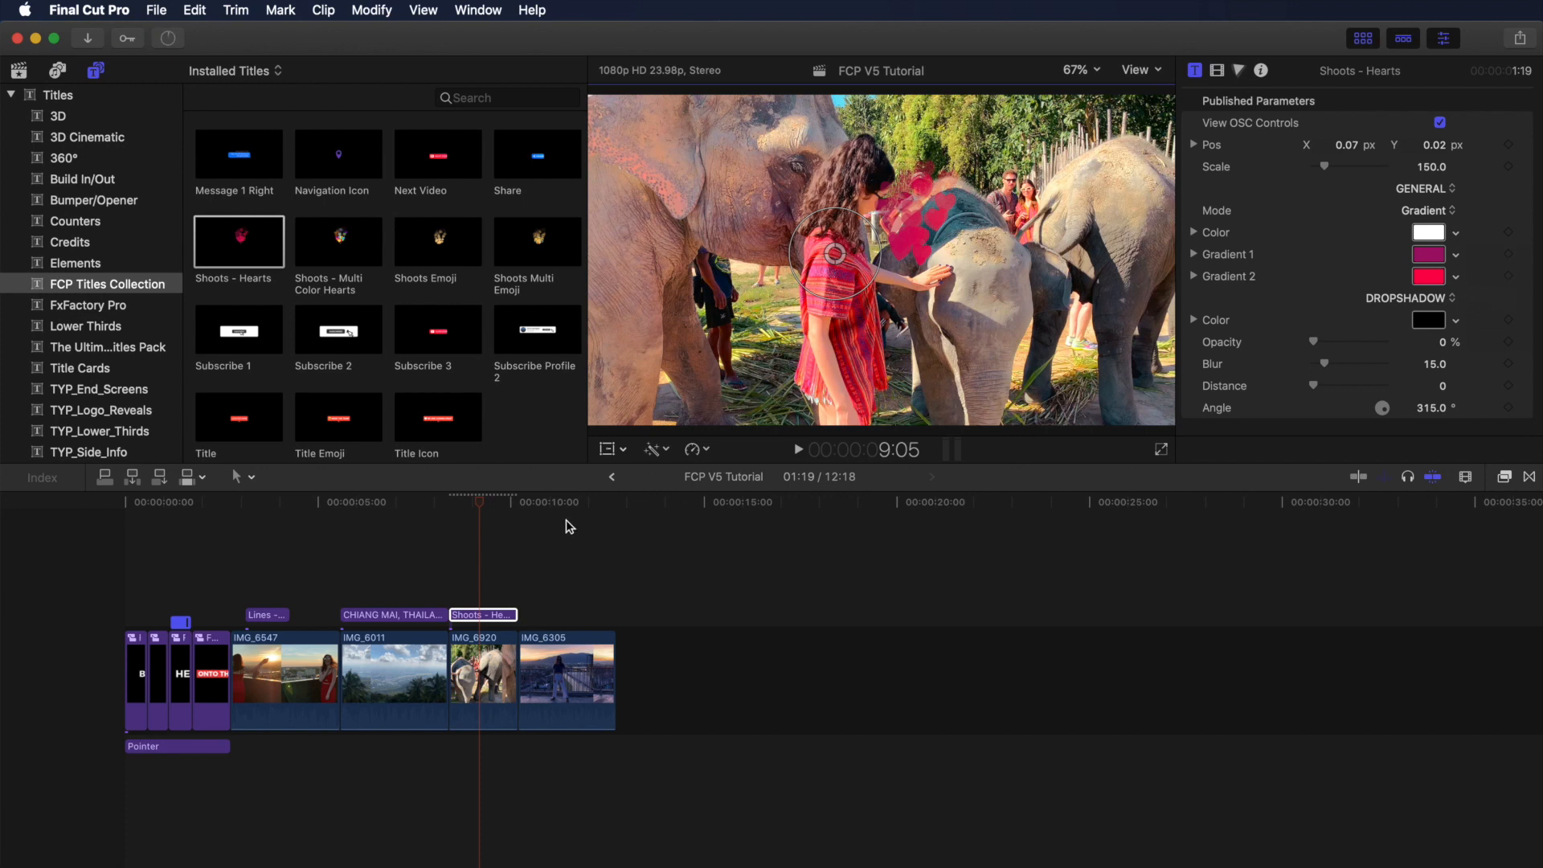
drag(479, 501, 450, 503)
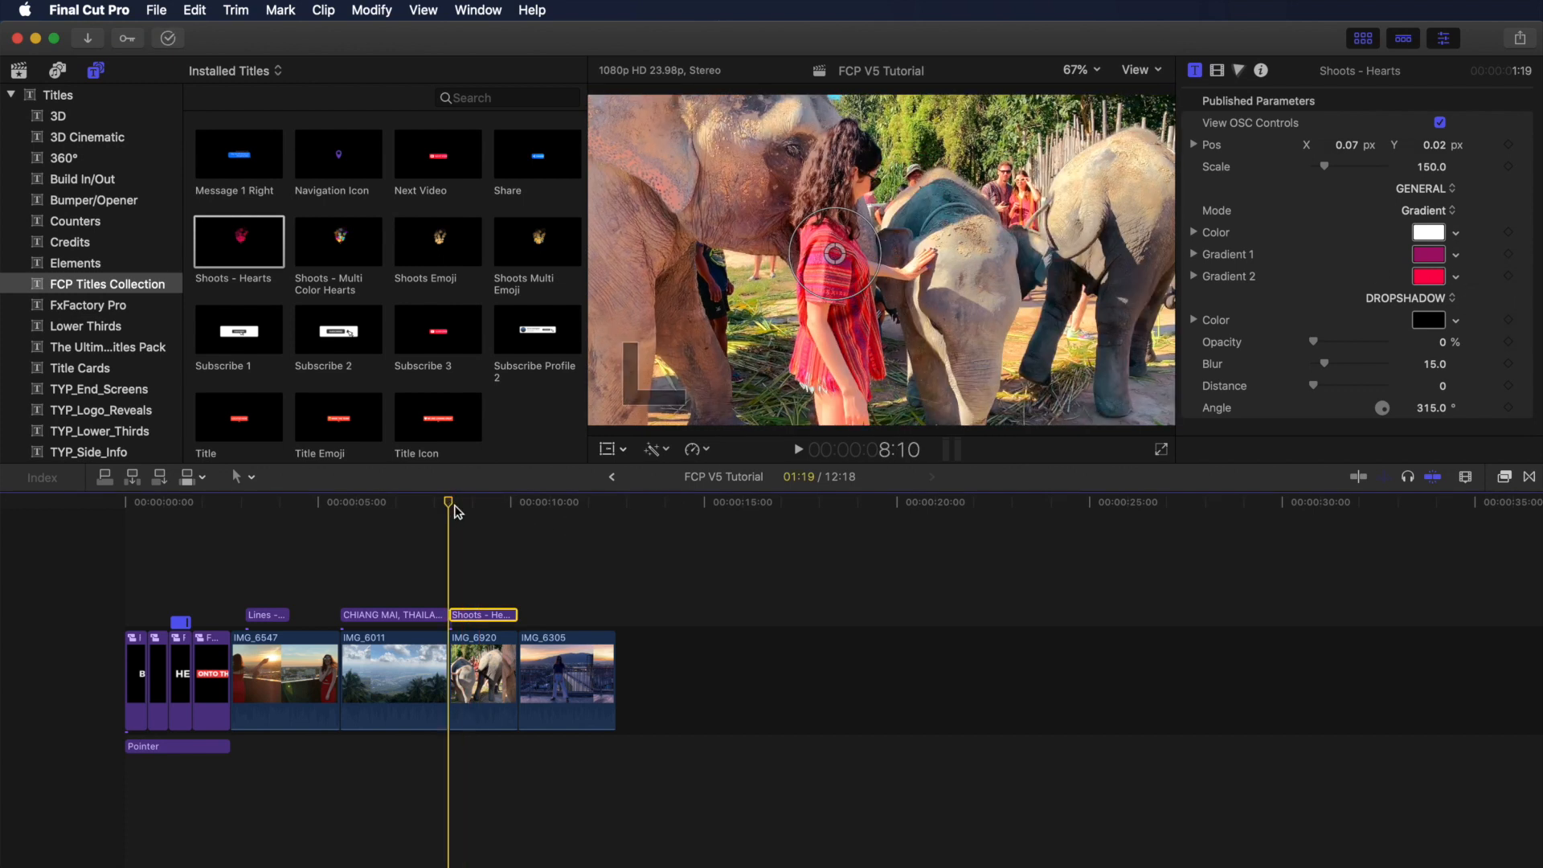
key(space)
key(space)
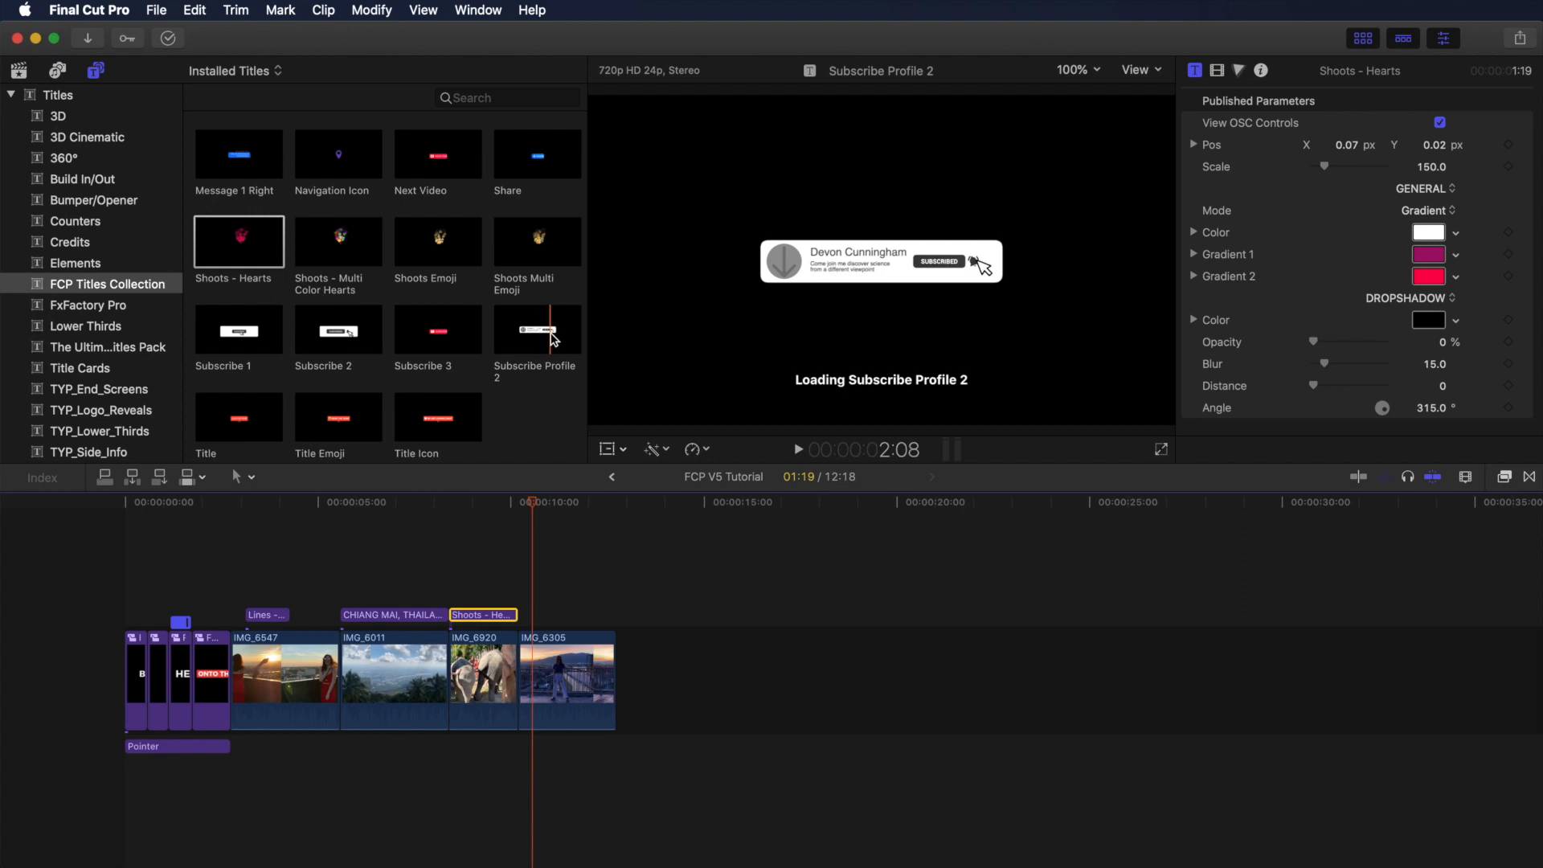
- Add the Subscribe Profile 2 title above the IMG_6305 clip and trim it to end with the clip
drag(540, 338, 523, 603)
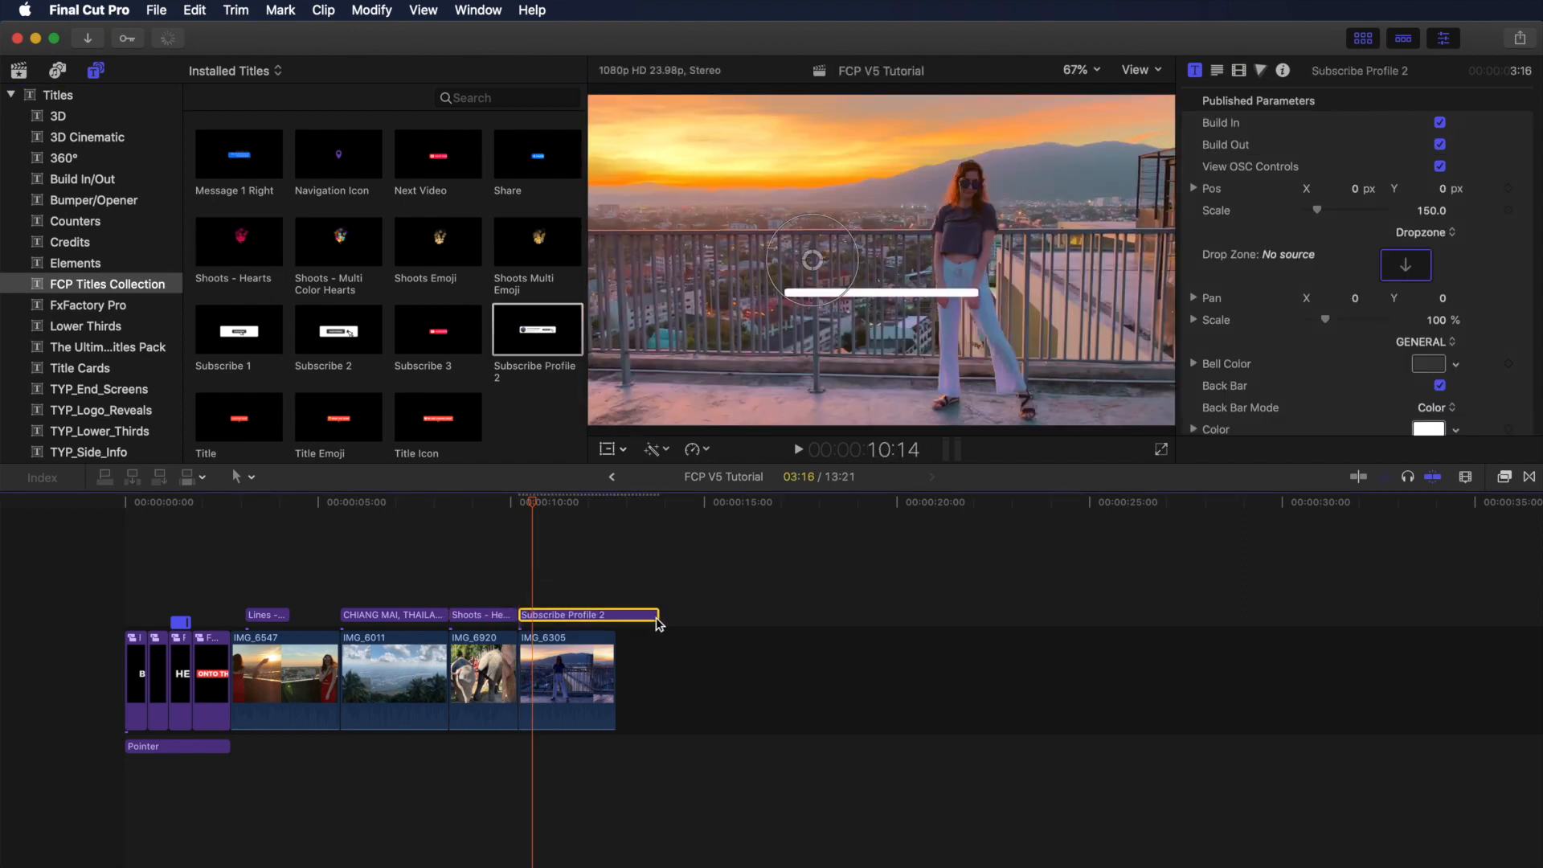
drag(664, 621, 619, 623)
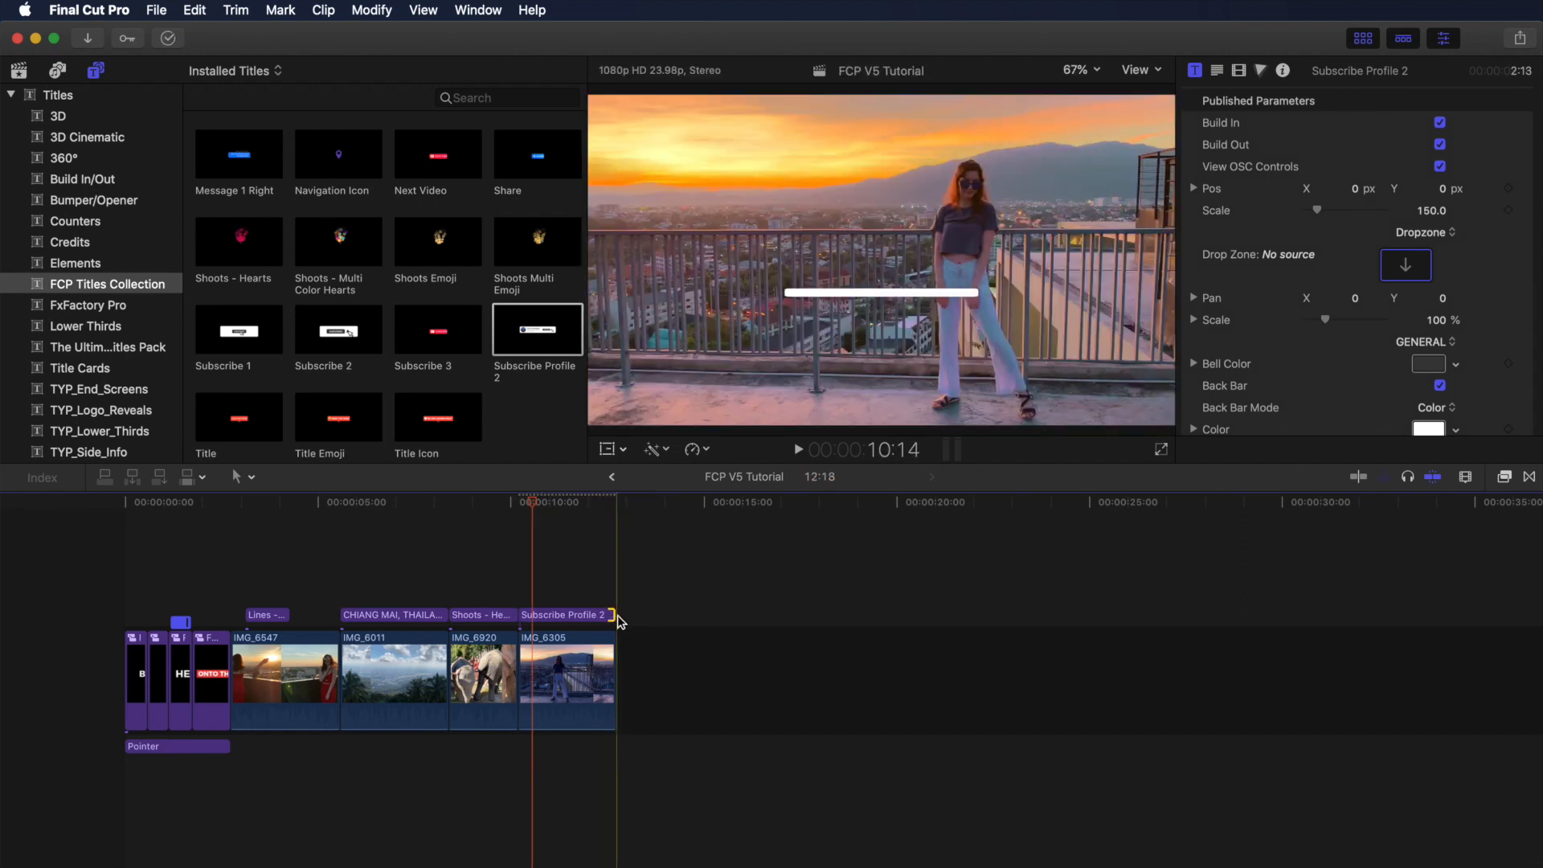
click(567, 503)
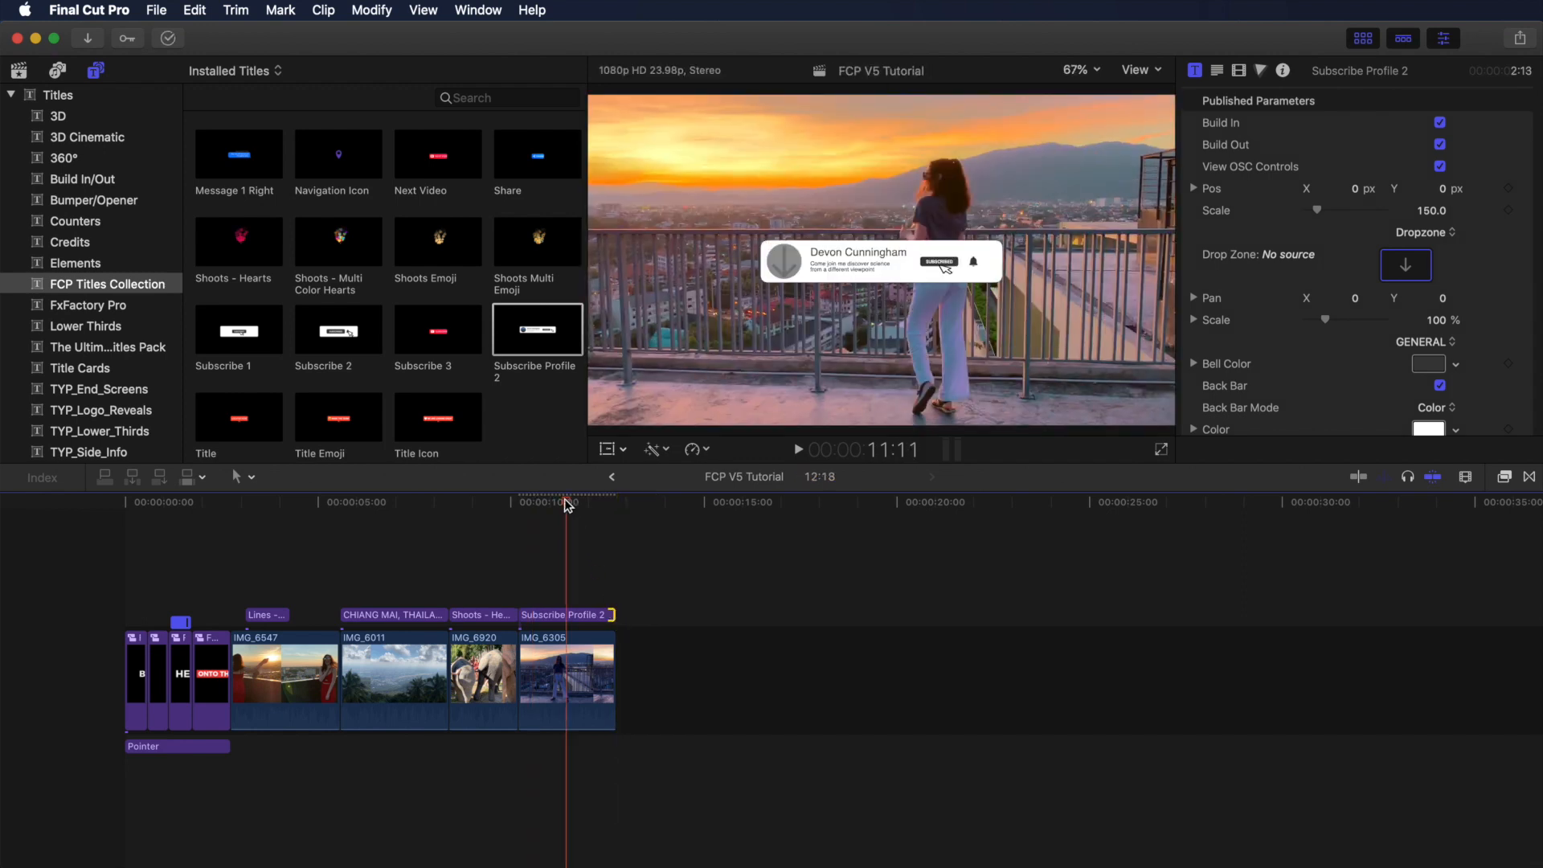
drag(567, 503, 571, 503)
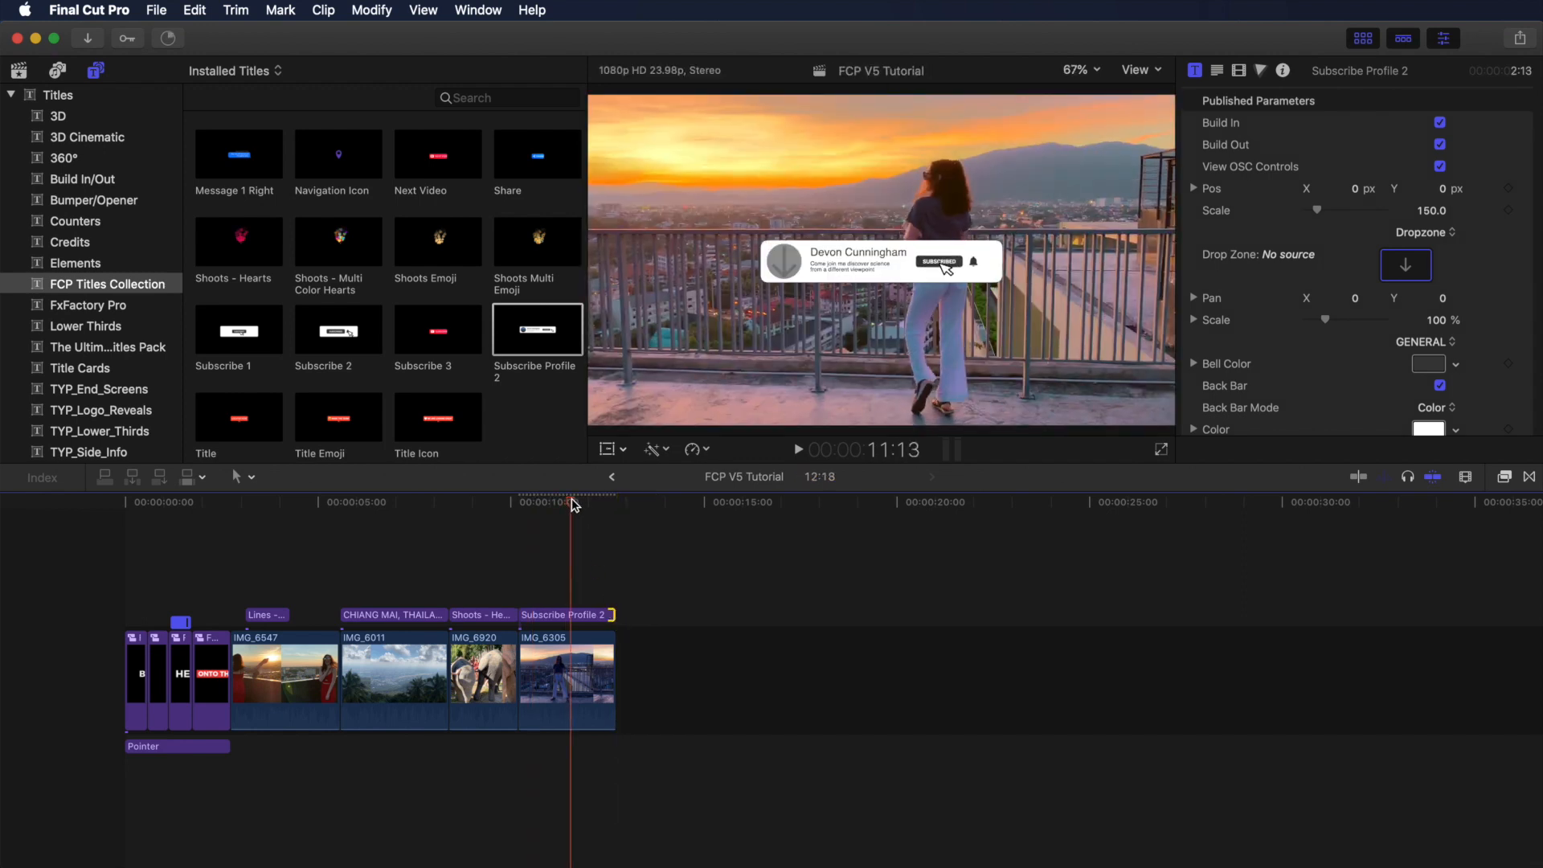
- Try the Subscribe Profile 2 title without its Build In animation, restore Build In and play the title for comparison
click(567, 616)
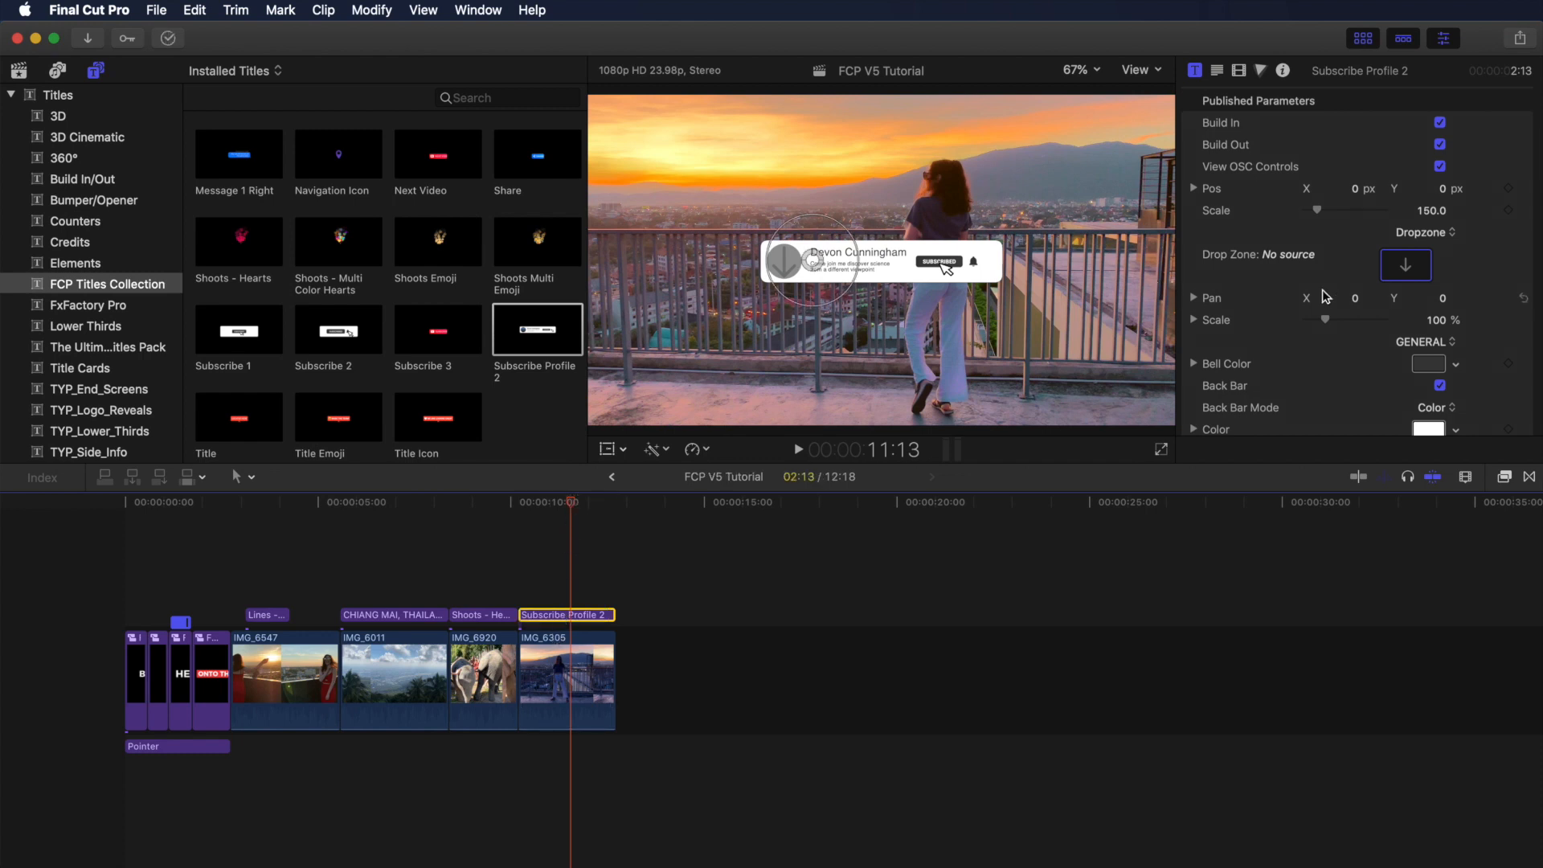
click(1440, 122)
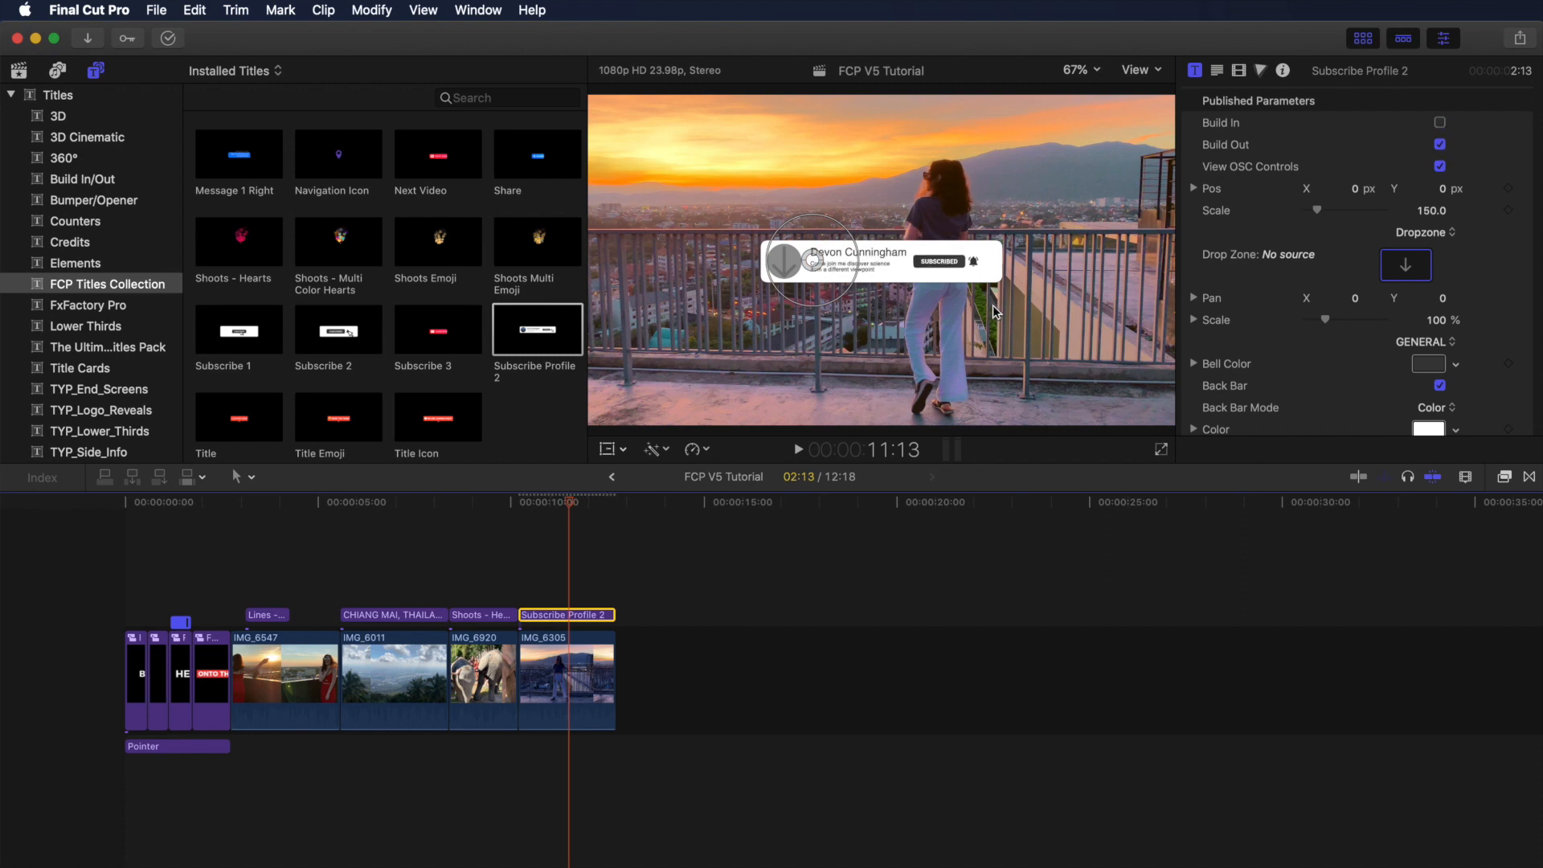
drag(571, 503, 518, 506)
key(space)
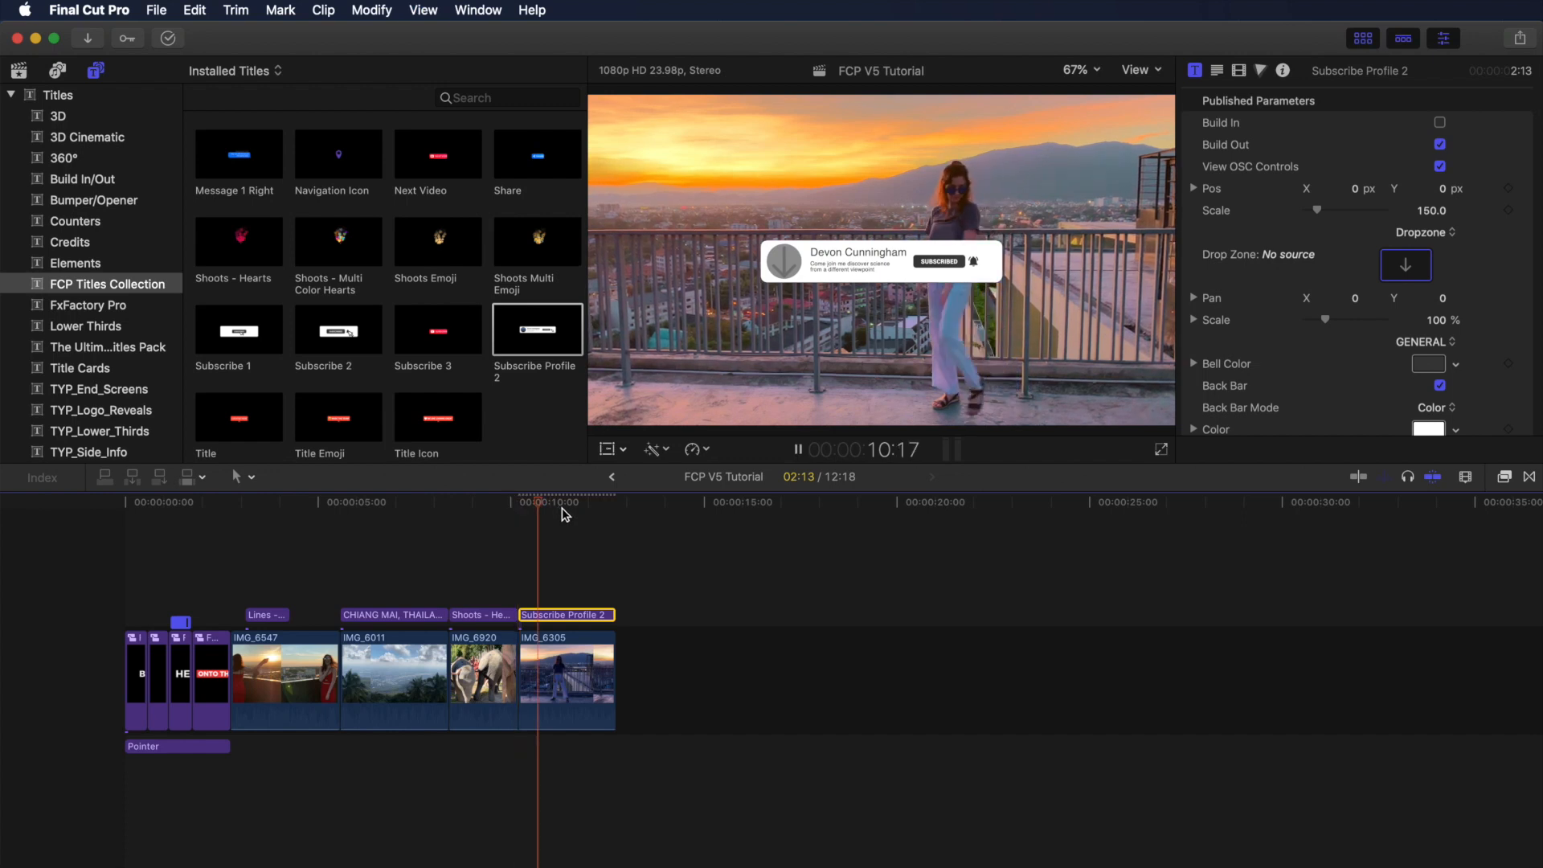
click(519, 505)
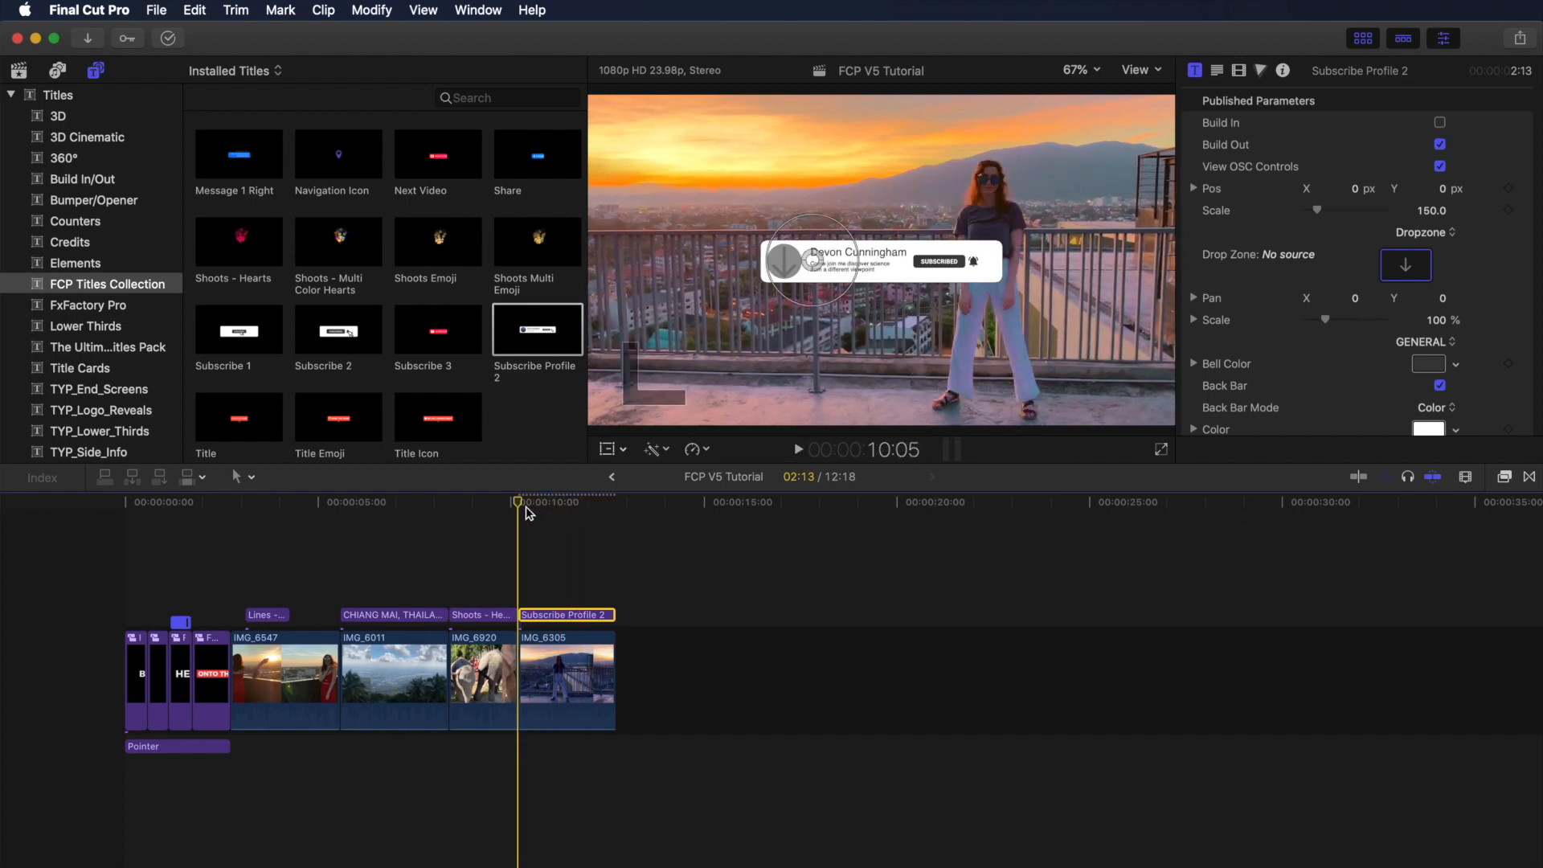
click(1441, 123)
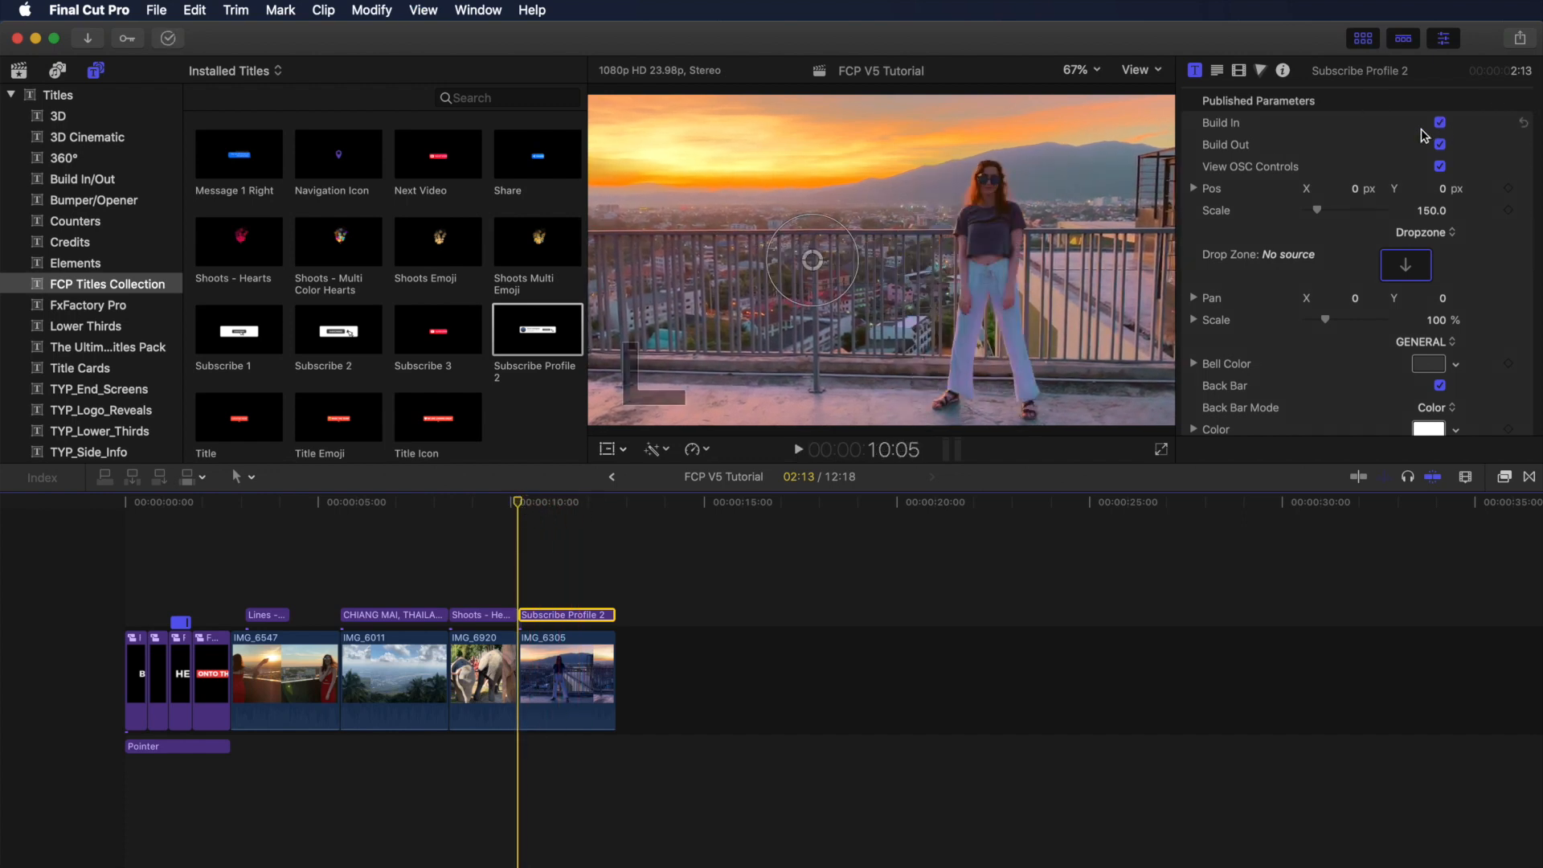
key(space)
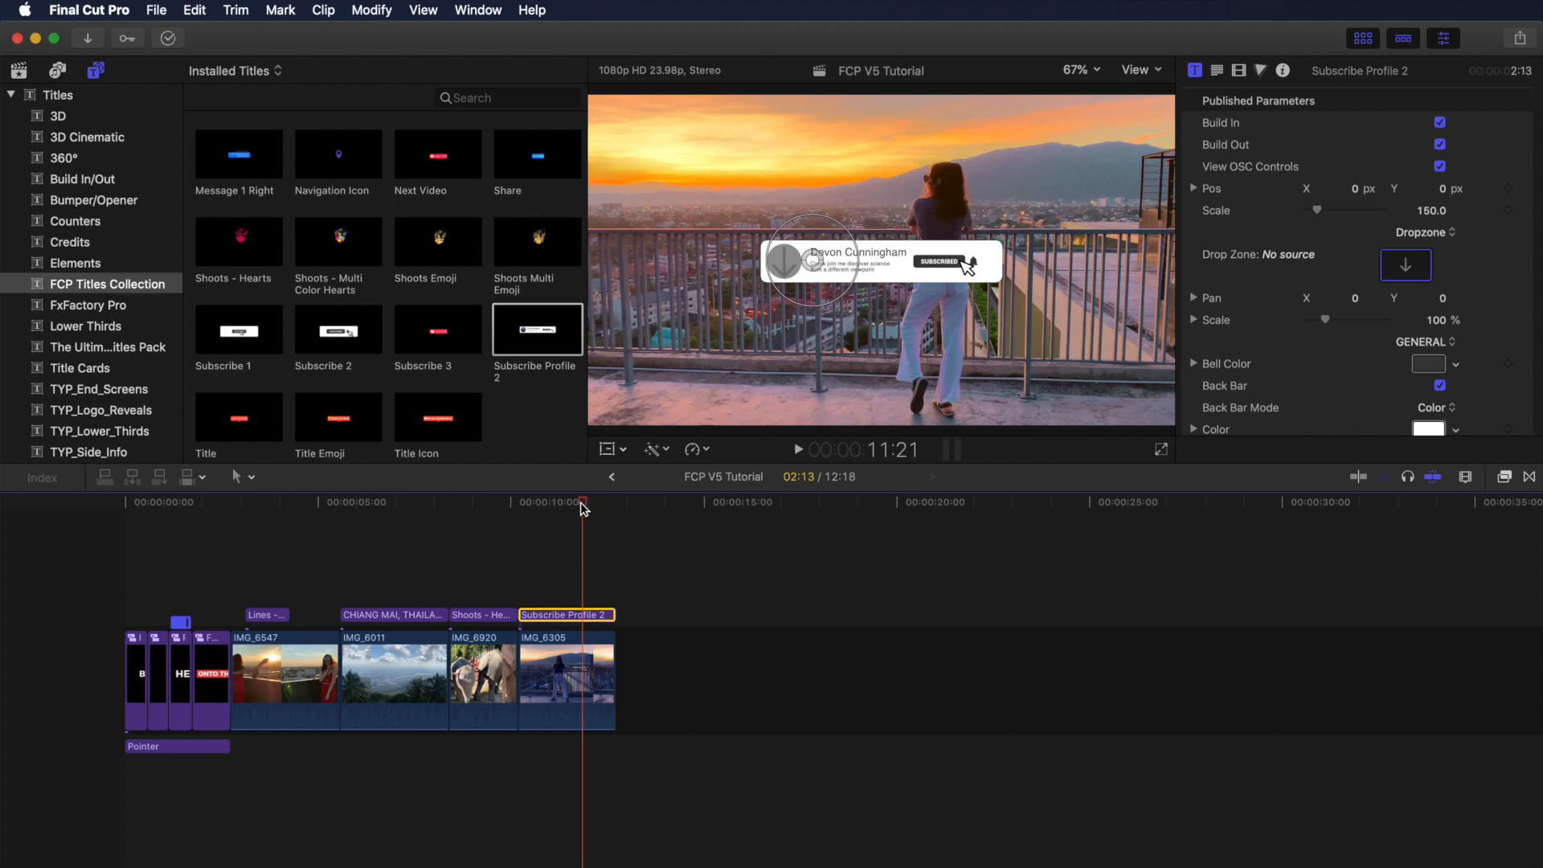
- Fill the Subscribe Profile 2 title's drop zone with the QS Profile Pic image from the Tutorial event
scroll(1370, 345, down, 1)
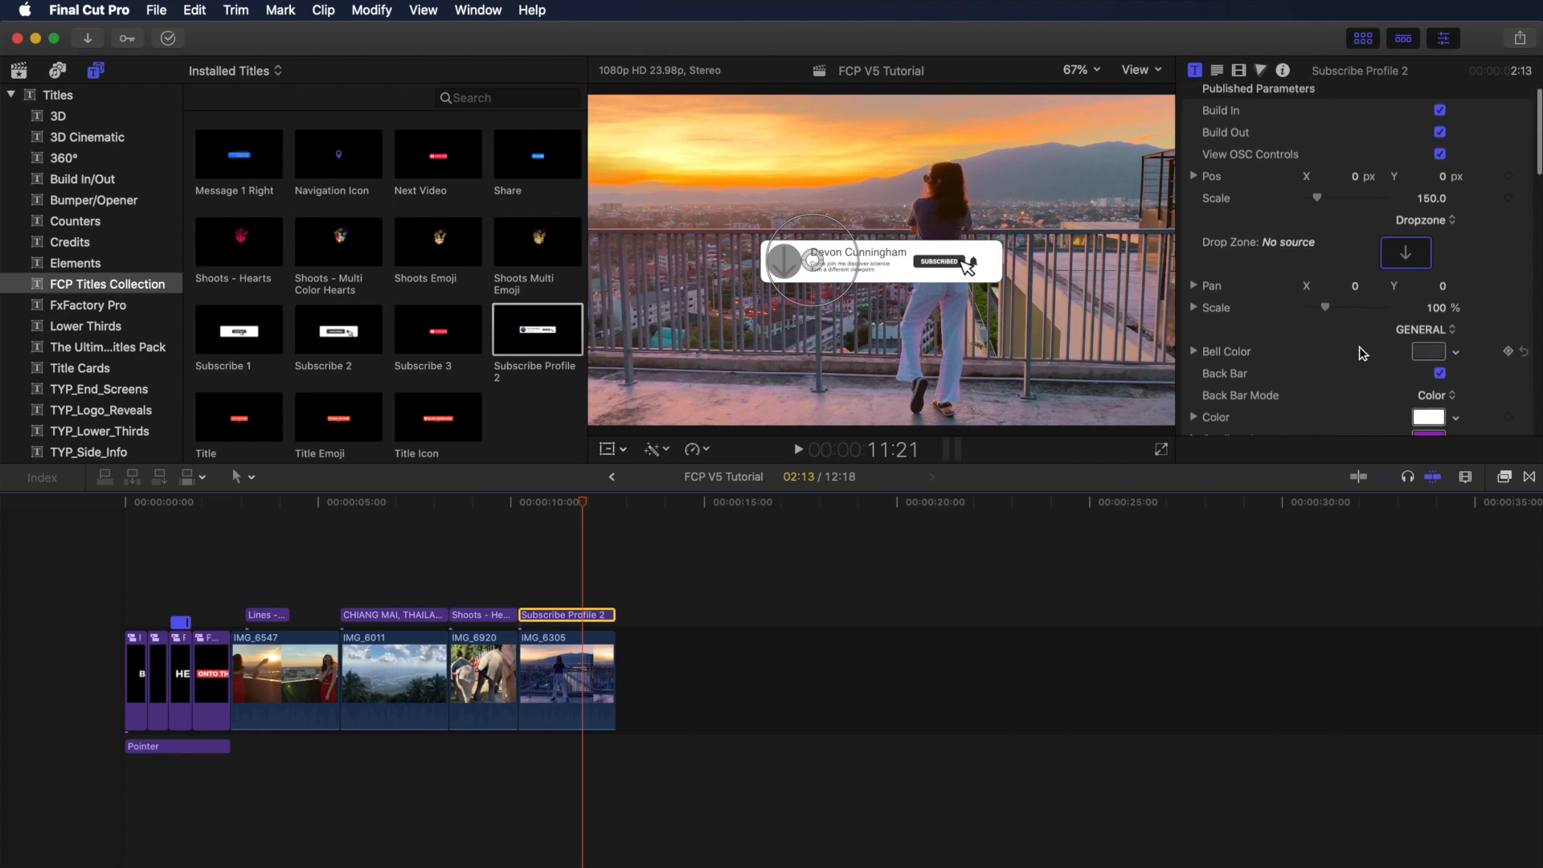
scroll(1402, 265, up, 1)
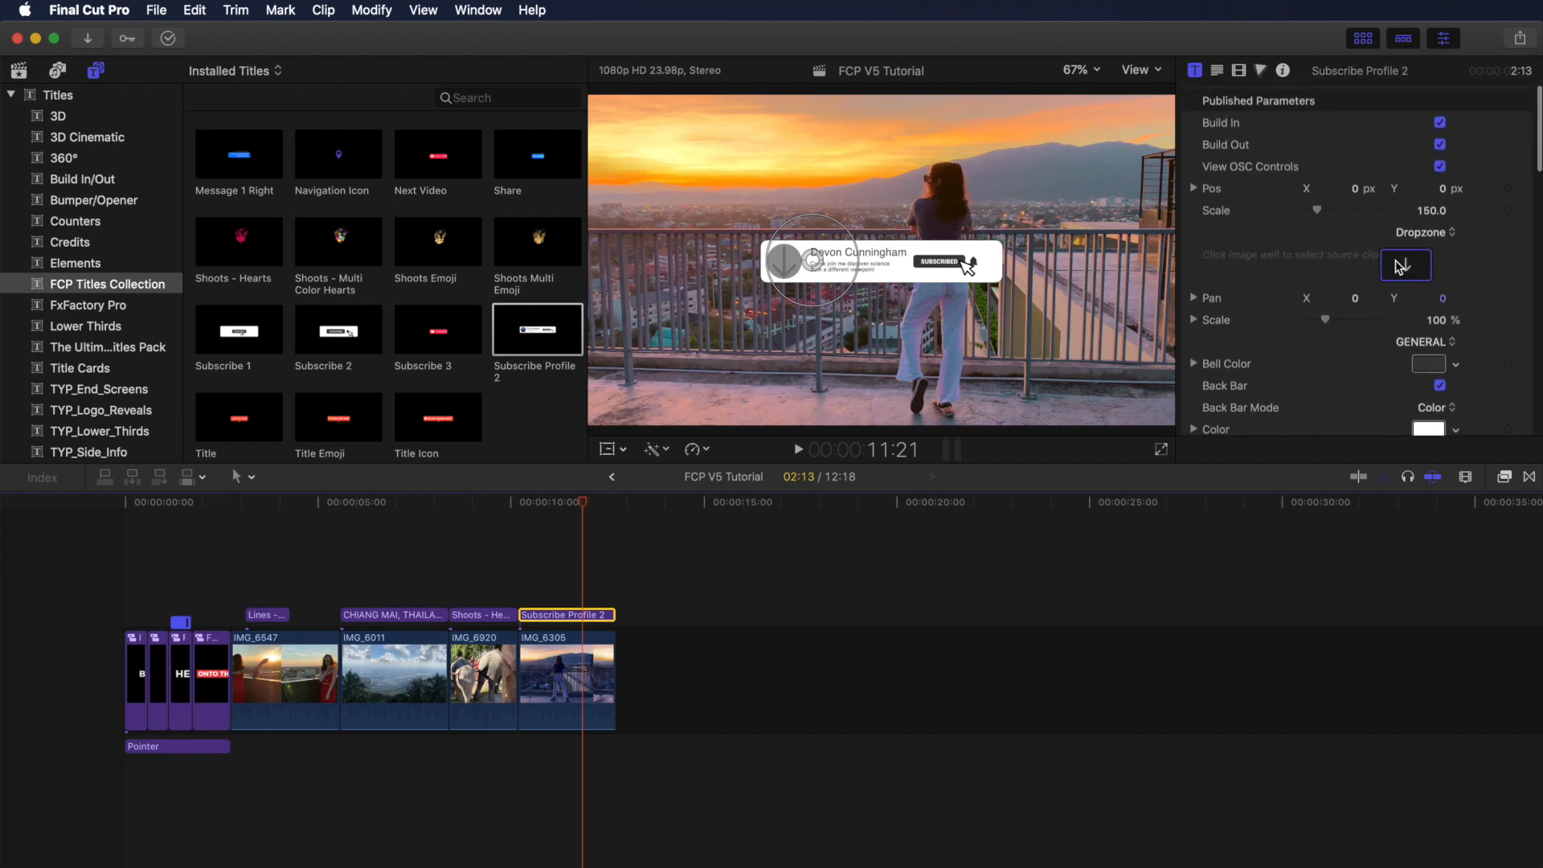
click(1404, 267)
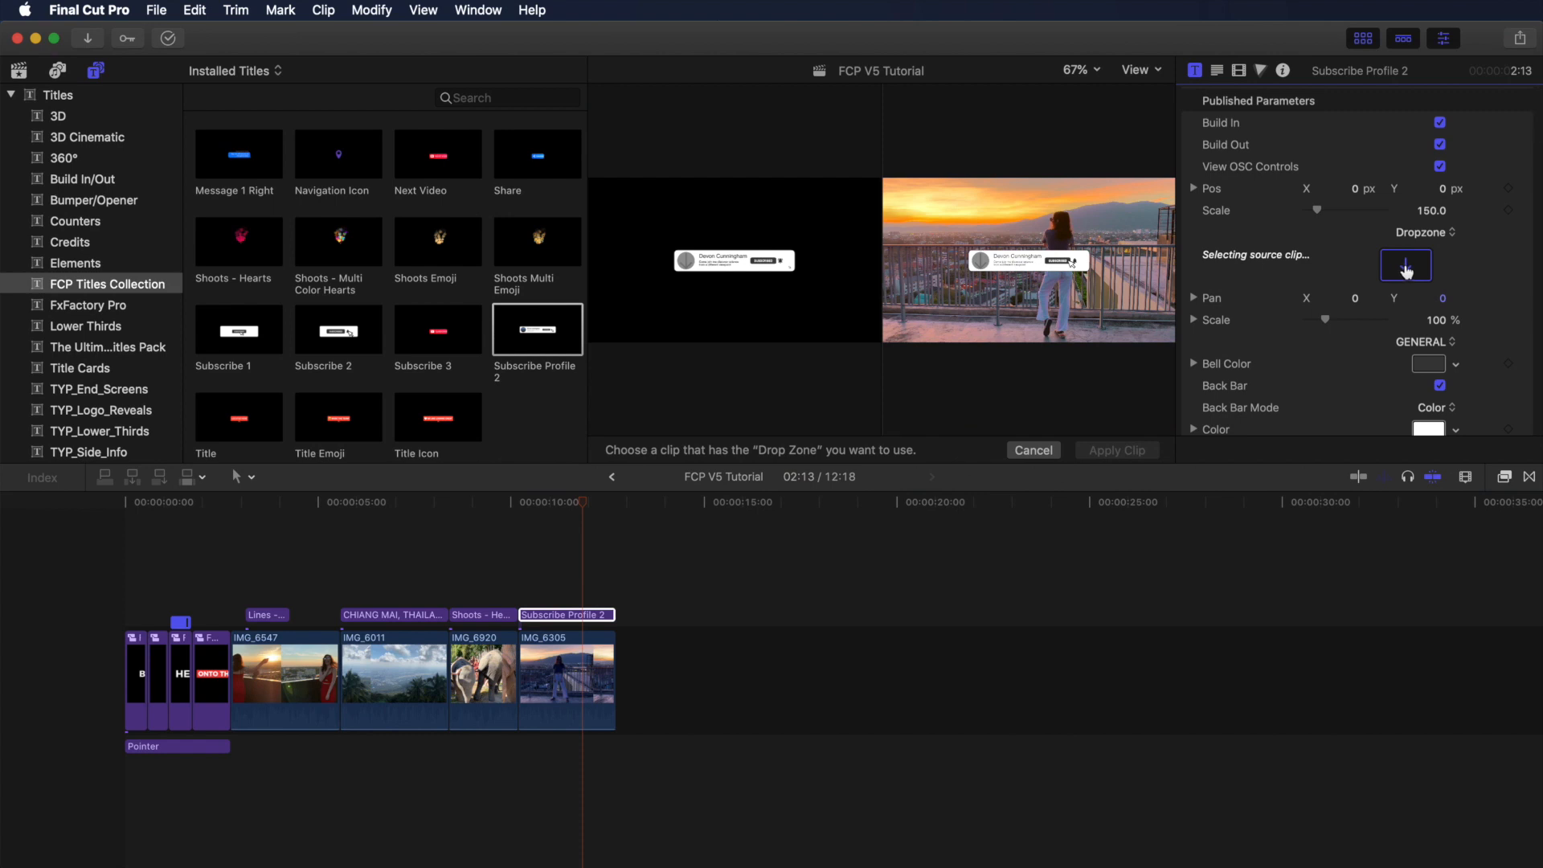
click(18, 72)
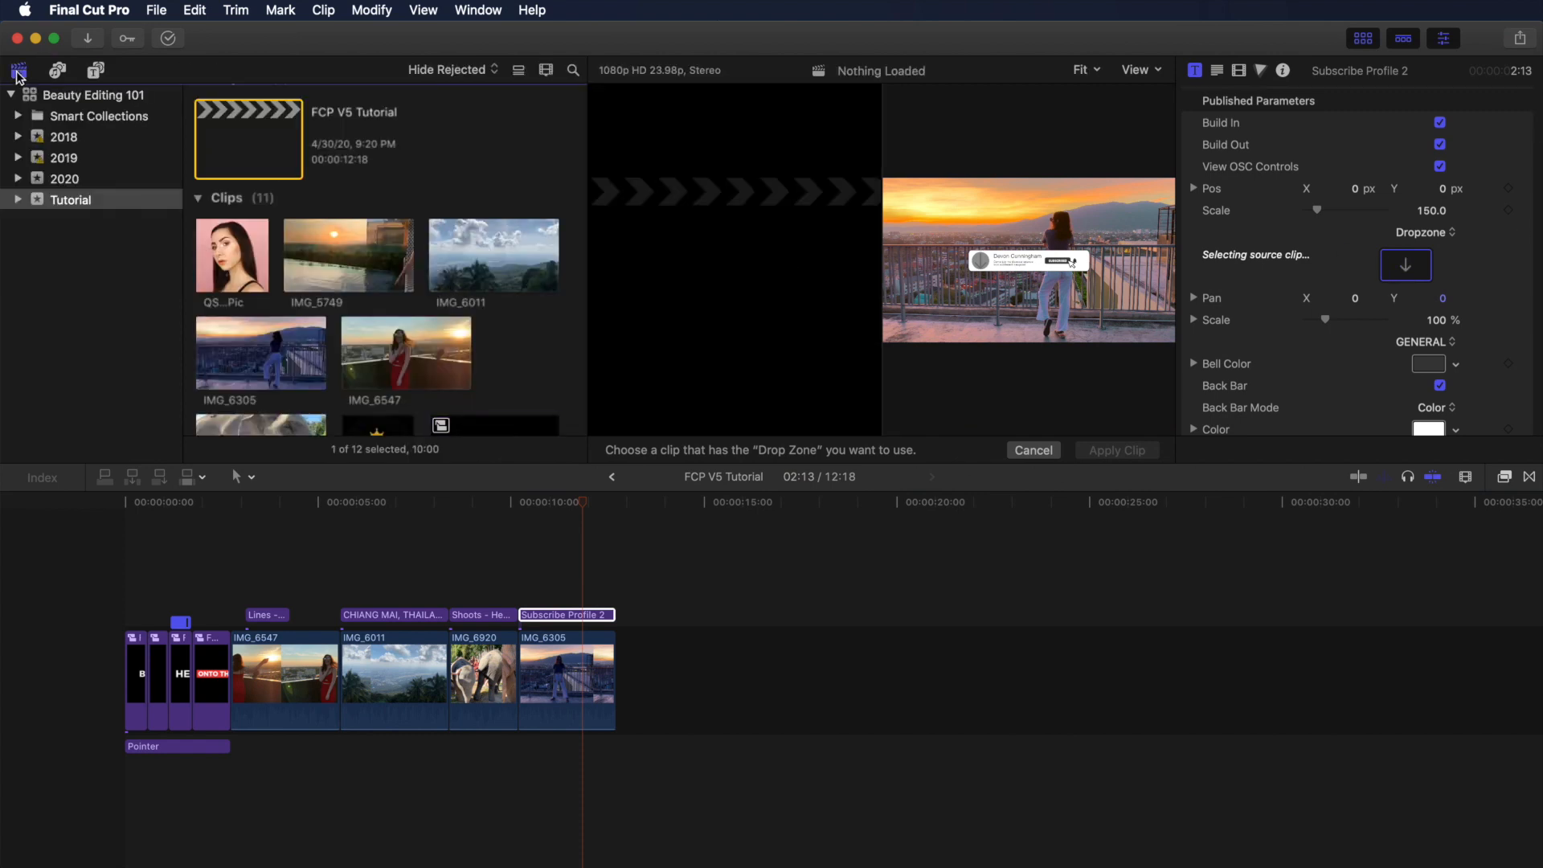
click(204, 259)
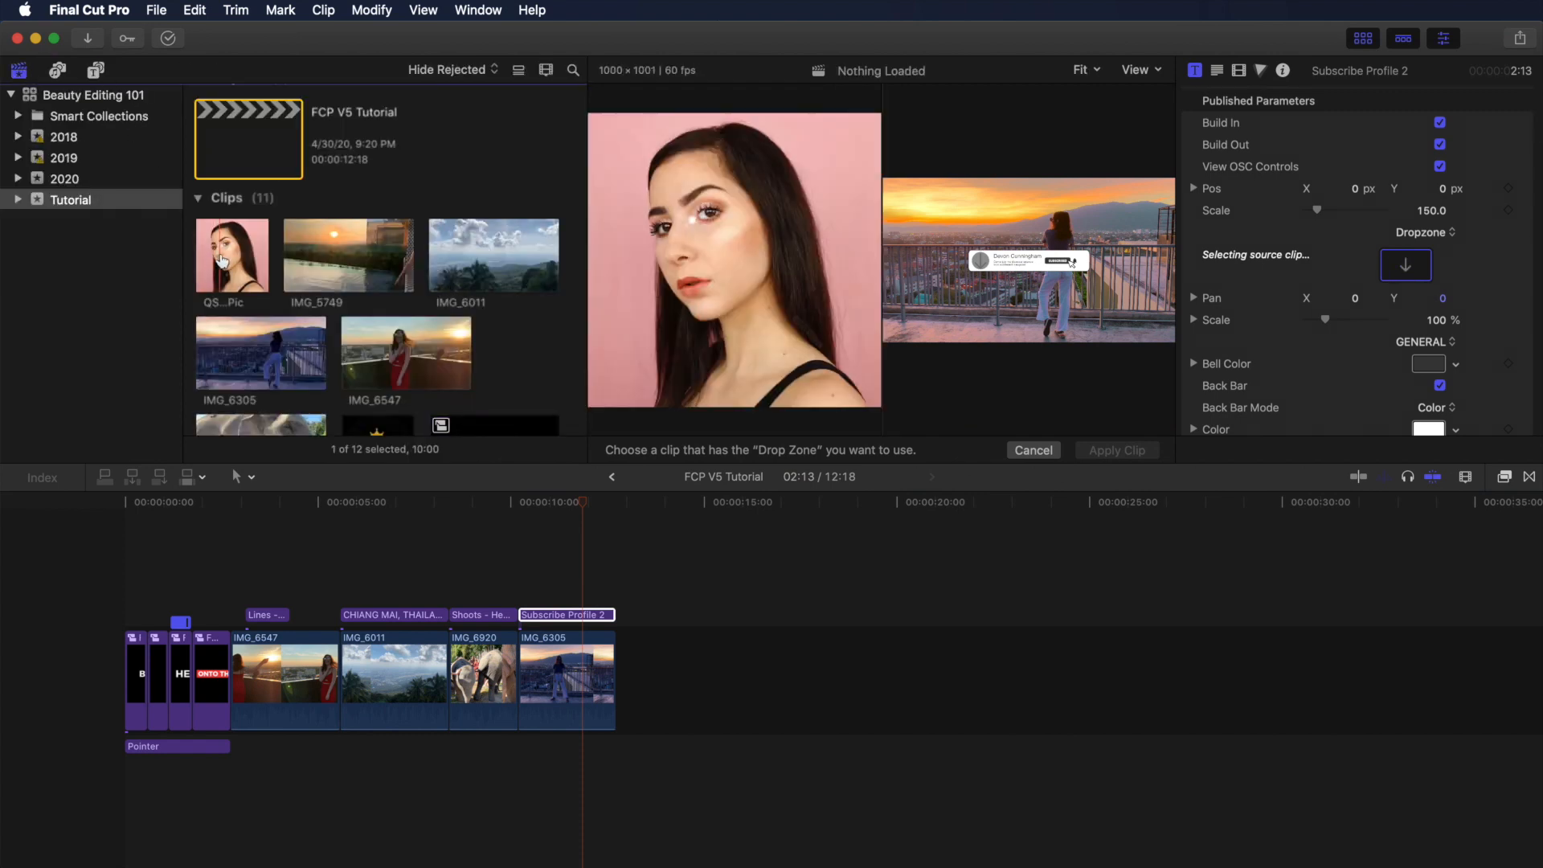
scroll(233, 265, up, 1)
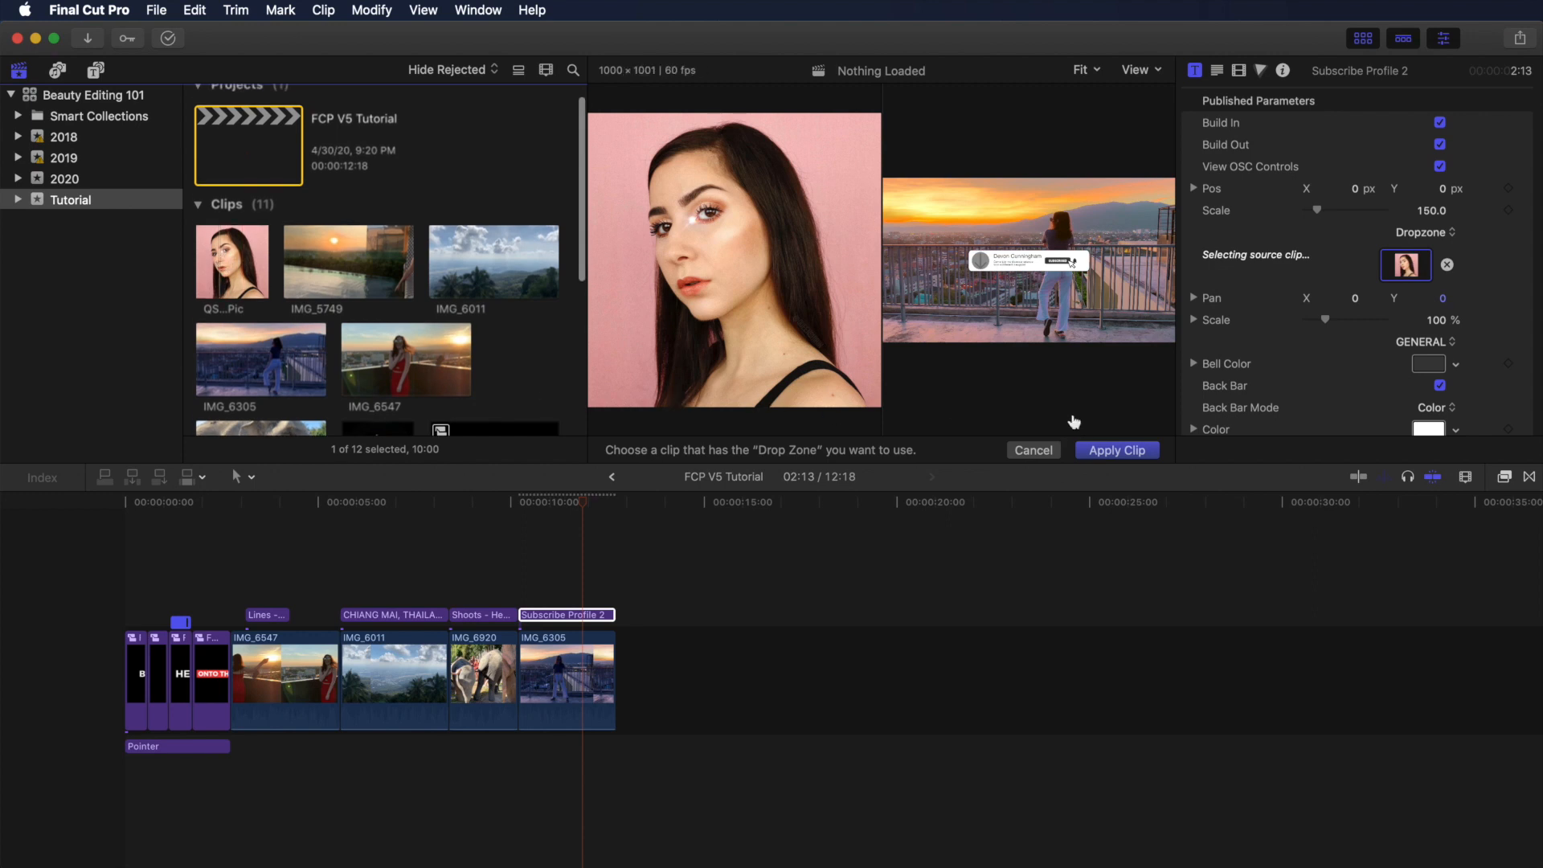
click(1115, 454)
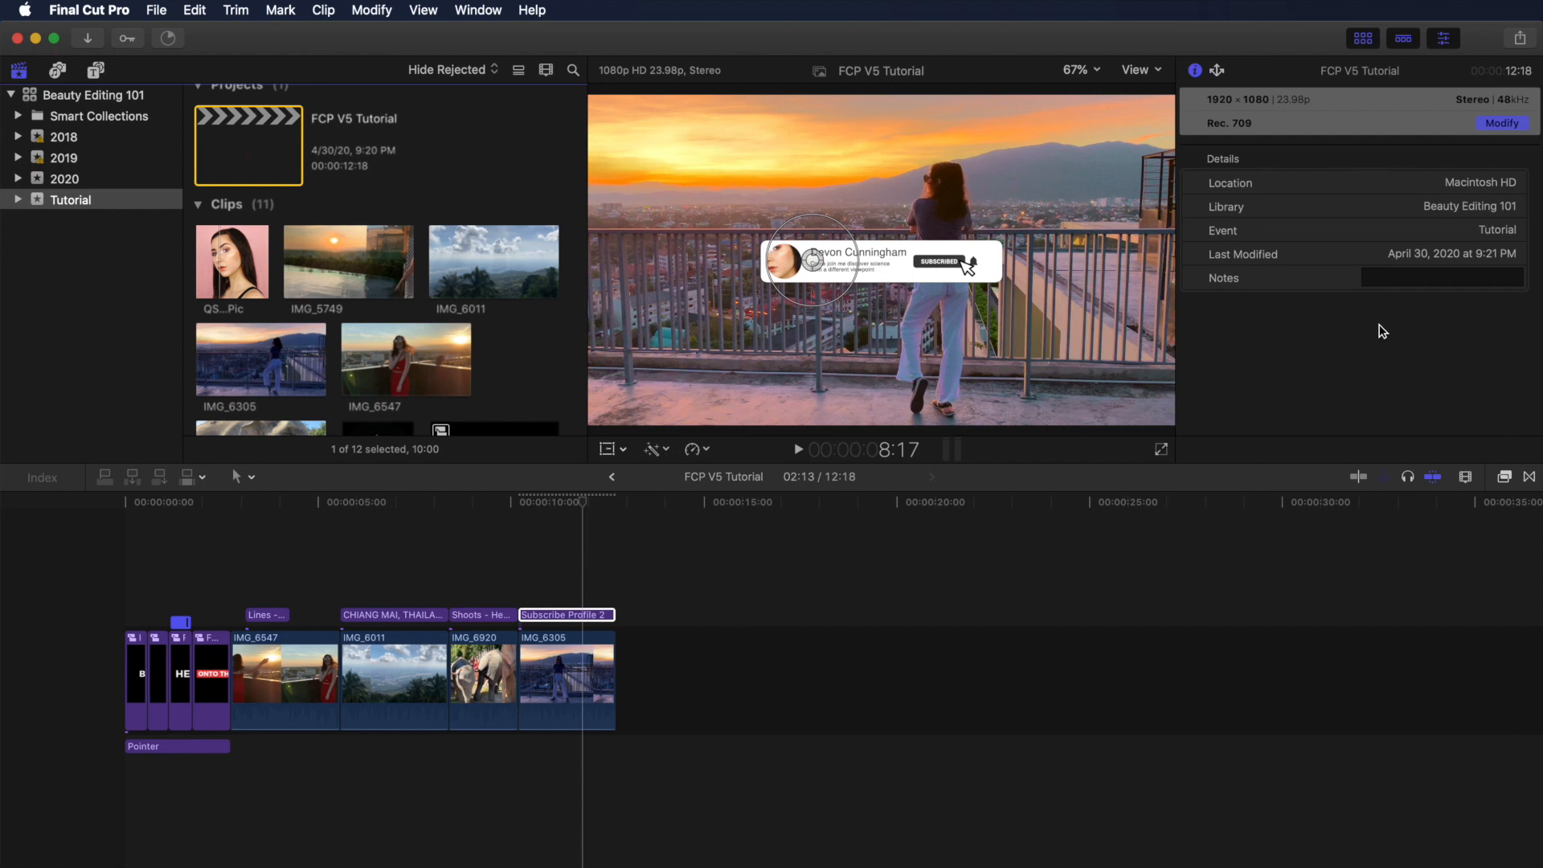
- Set the drop zone scale of the profile picture in the Subscribe Profile 2 title to 44%
click(574, 617)
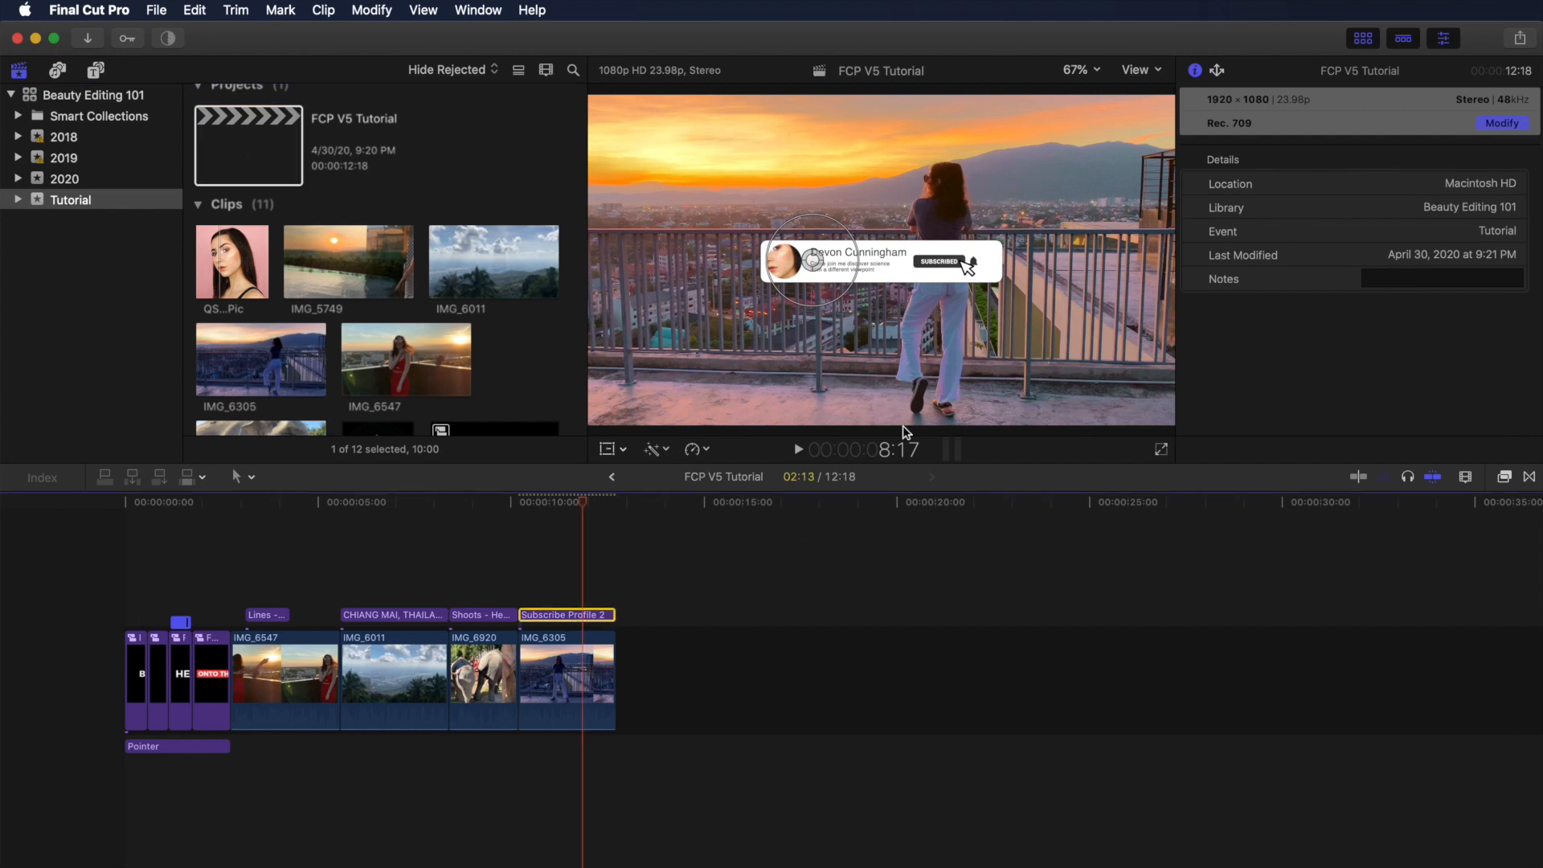
drag(834, 298, 833, 302)
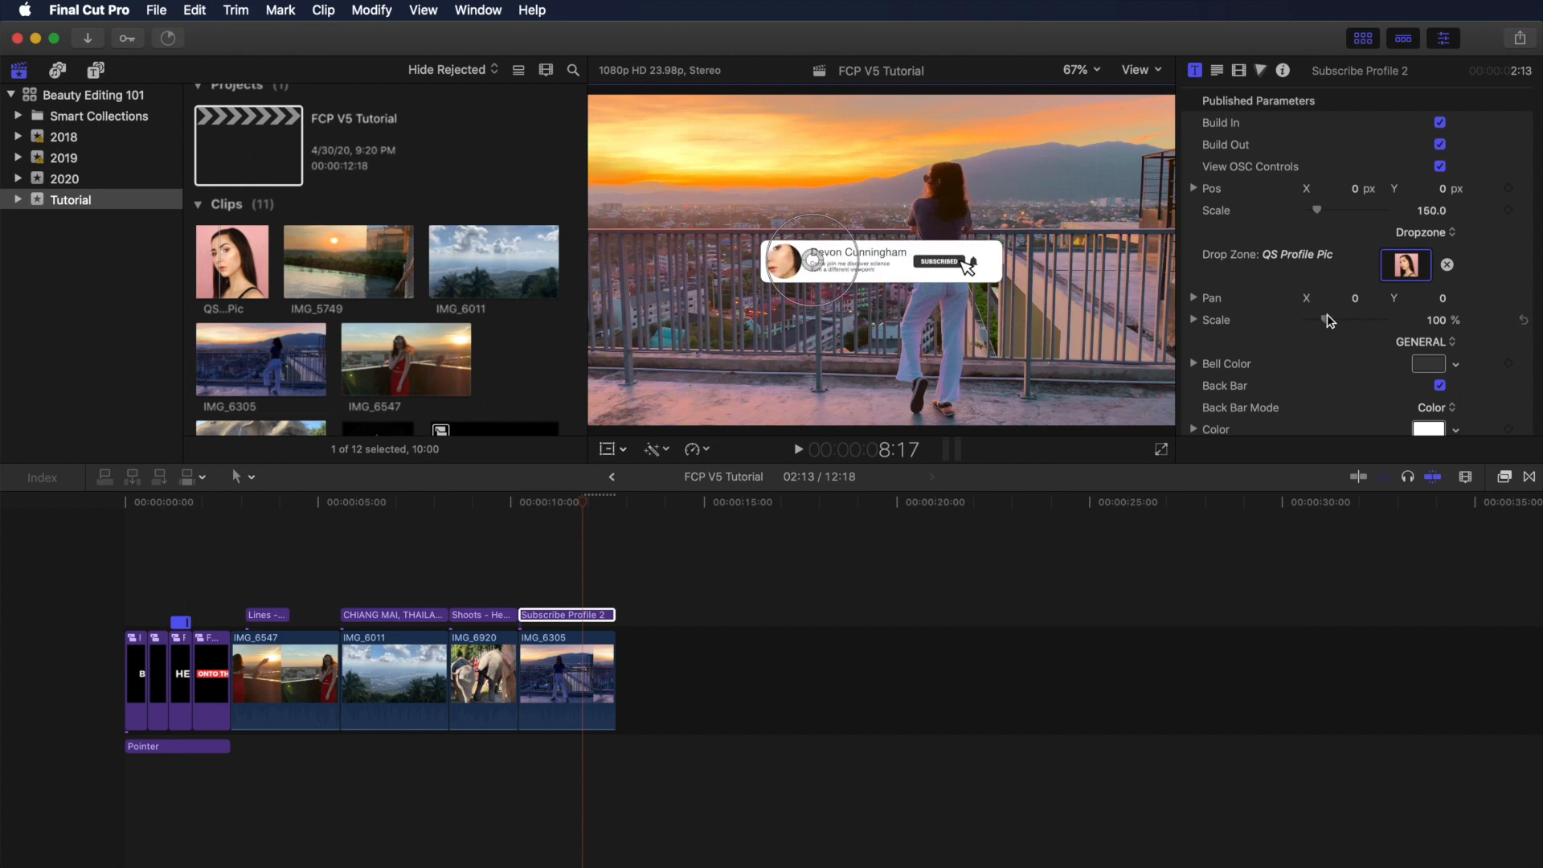
drag(1328, 319, 1319, 309)
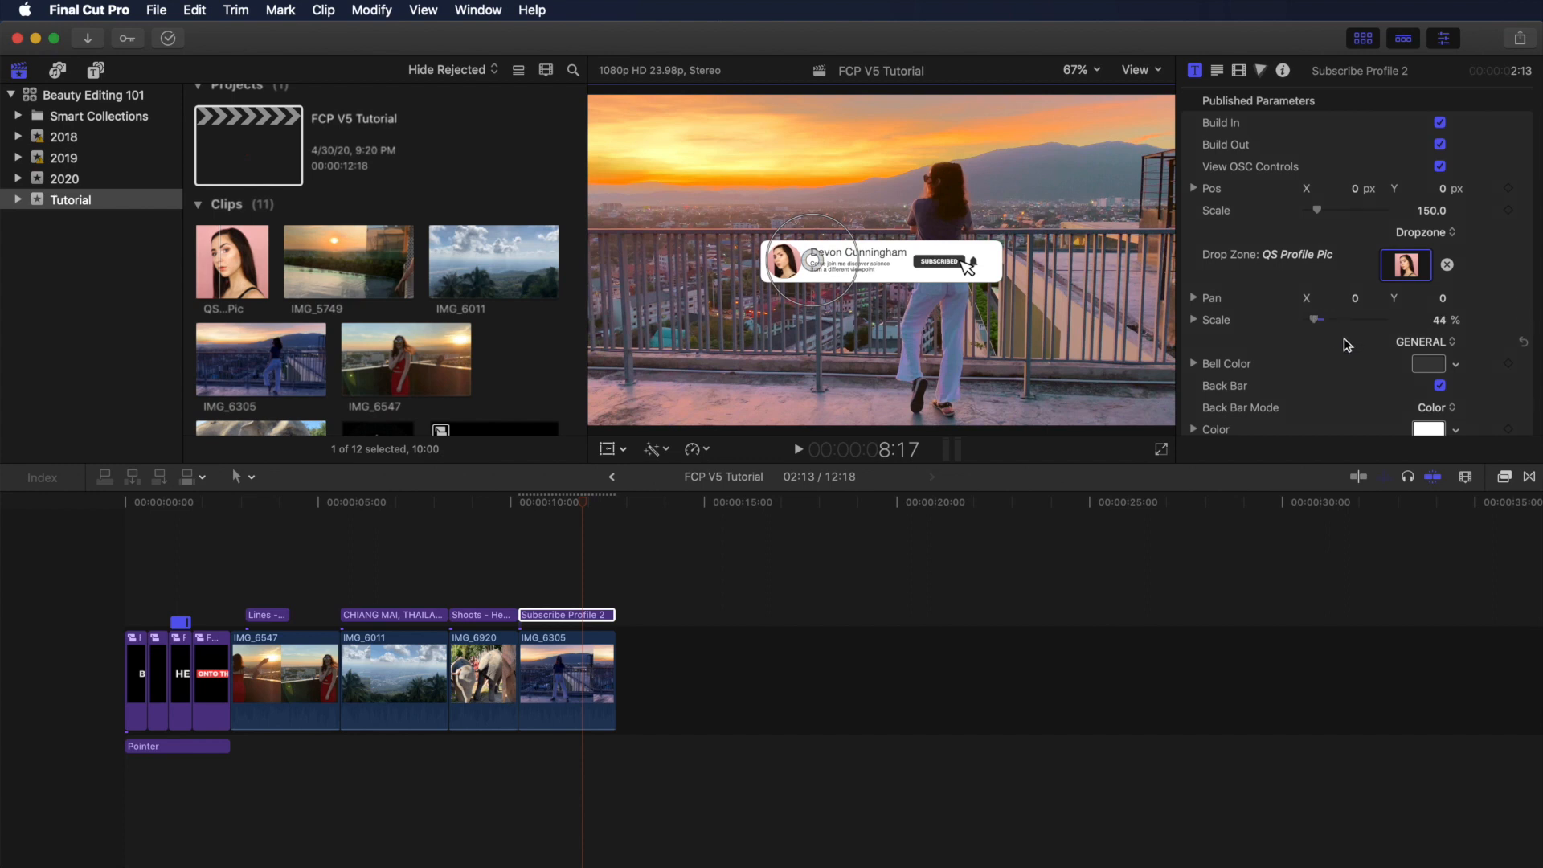
- Replace the placeholder profile name in the Subscribe Profile 2 title with the channel's name in lowercase
scroll(1352, 343, down, 10)
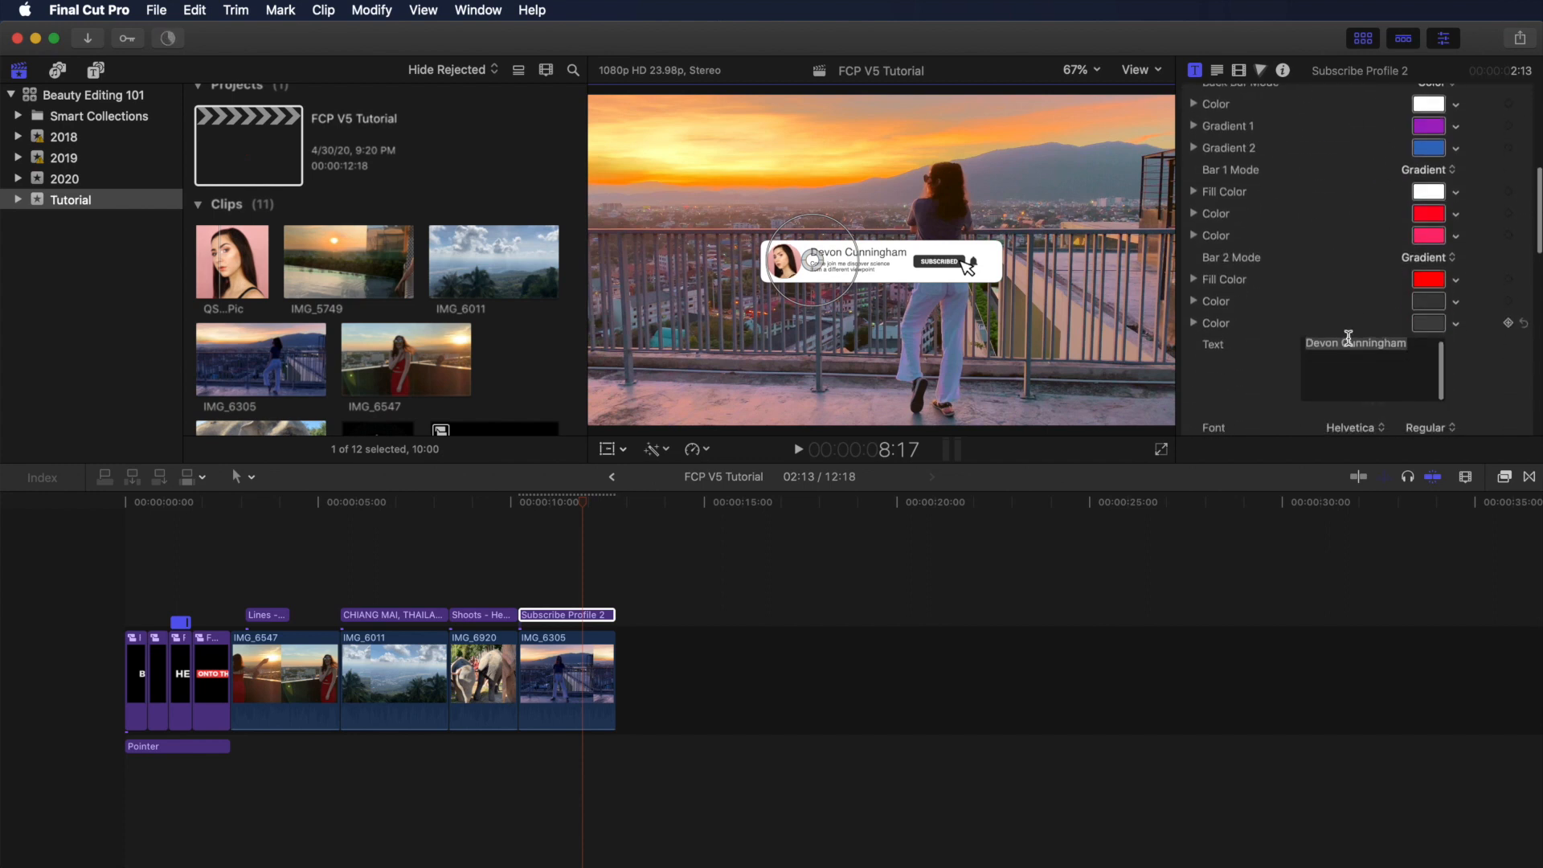
drag(1415, 345, 1212, 358)
text(qu)
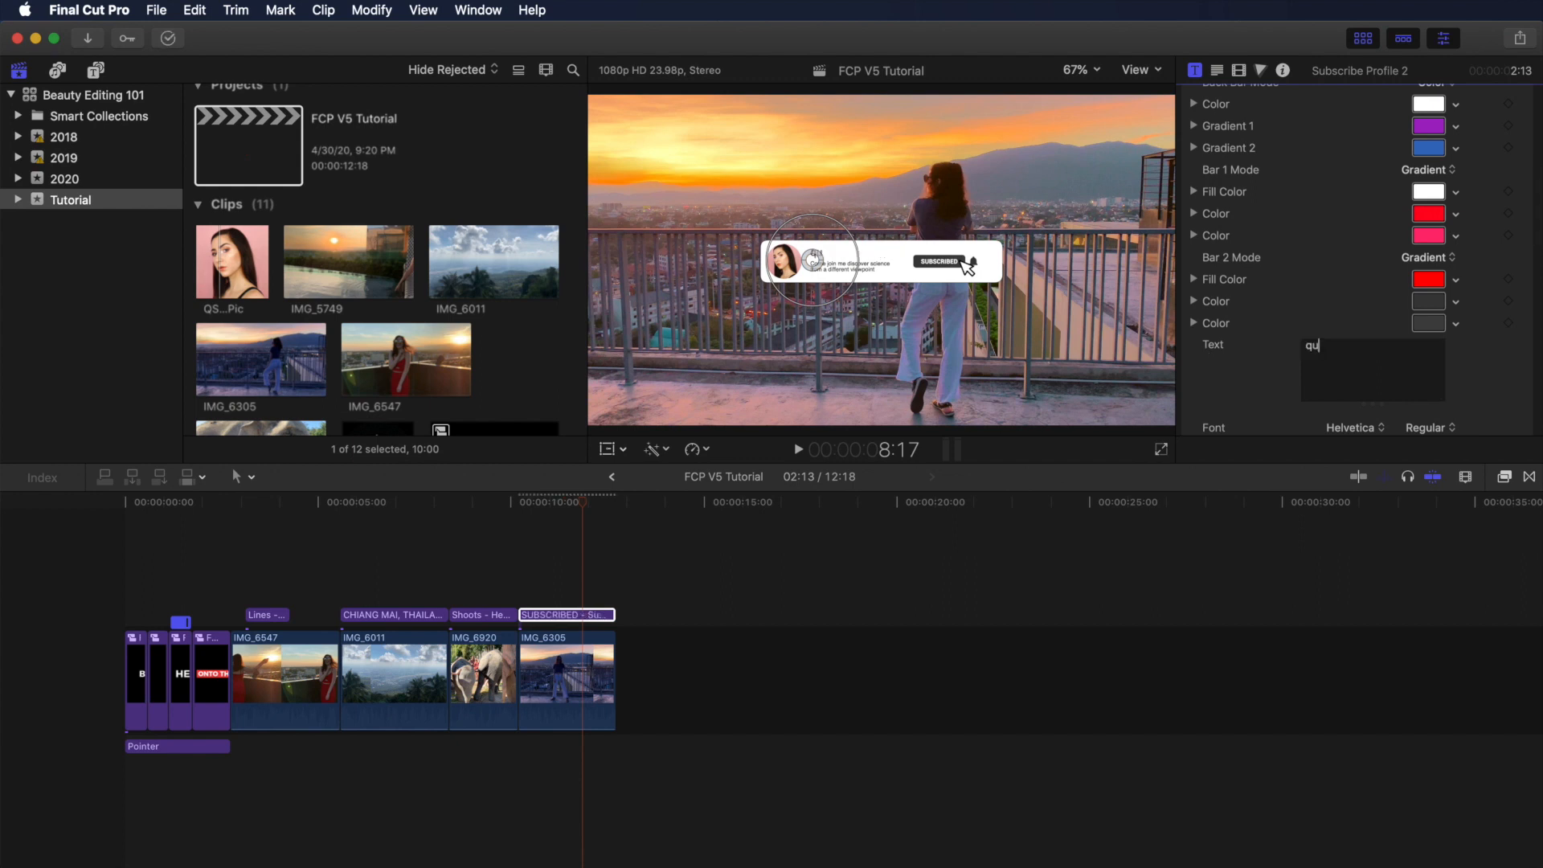
text(eenshinin)
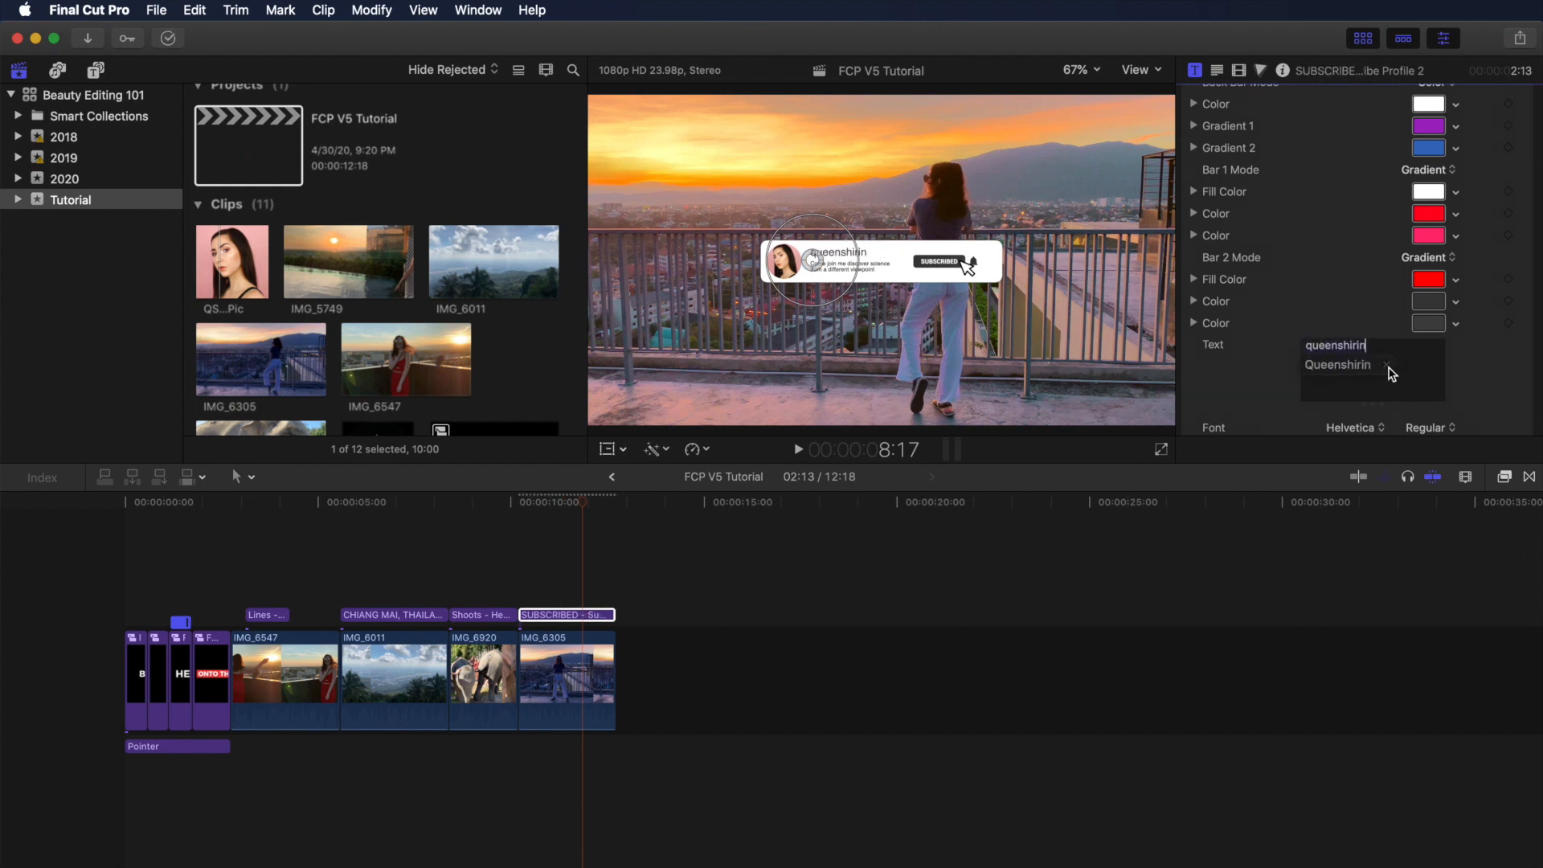
- Replace the subscribe title's description with "Let's take your editing game to the next level!"
scroll(1366, 321, down, 5)
drag(1367, 295, 1273, 258)
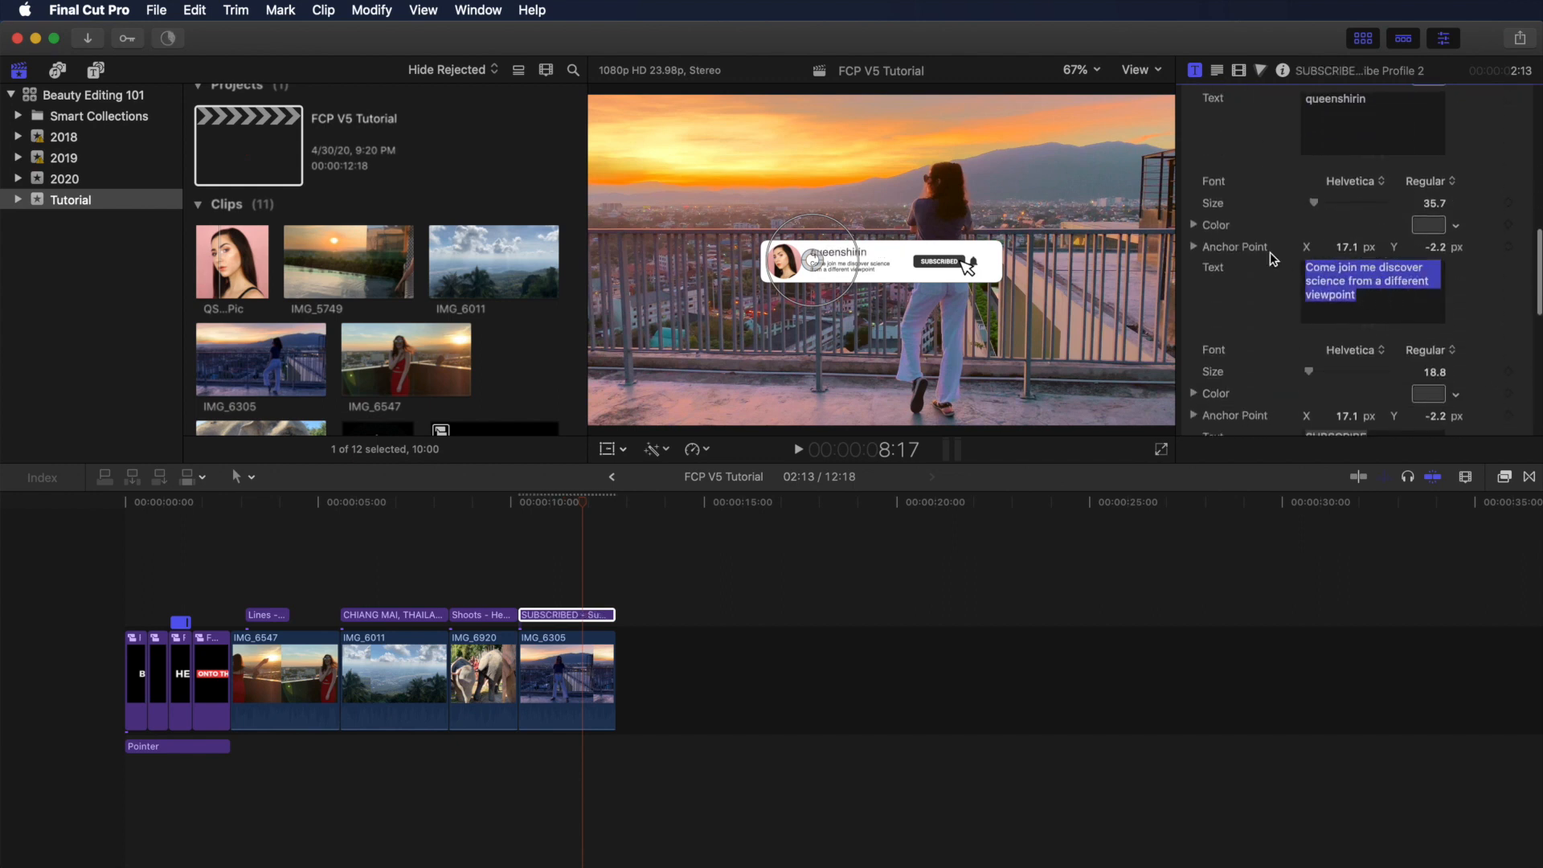
text(Let's take your editing game to the next level!)
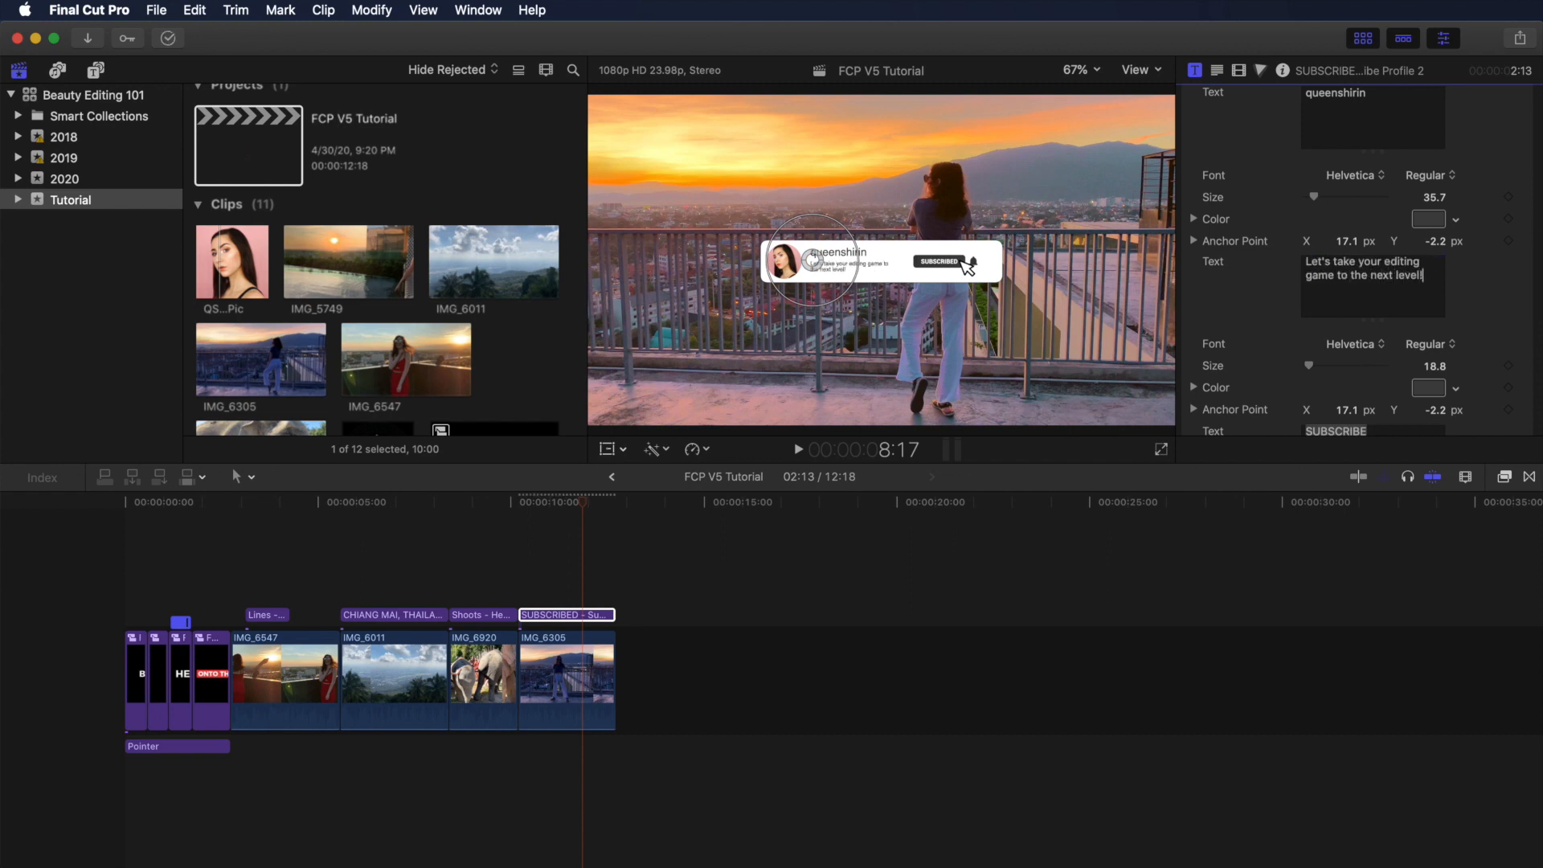
scroll(1276, 317, up, 10)
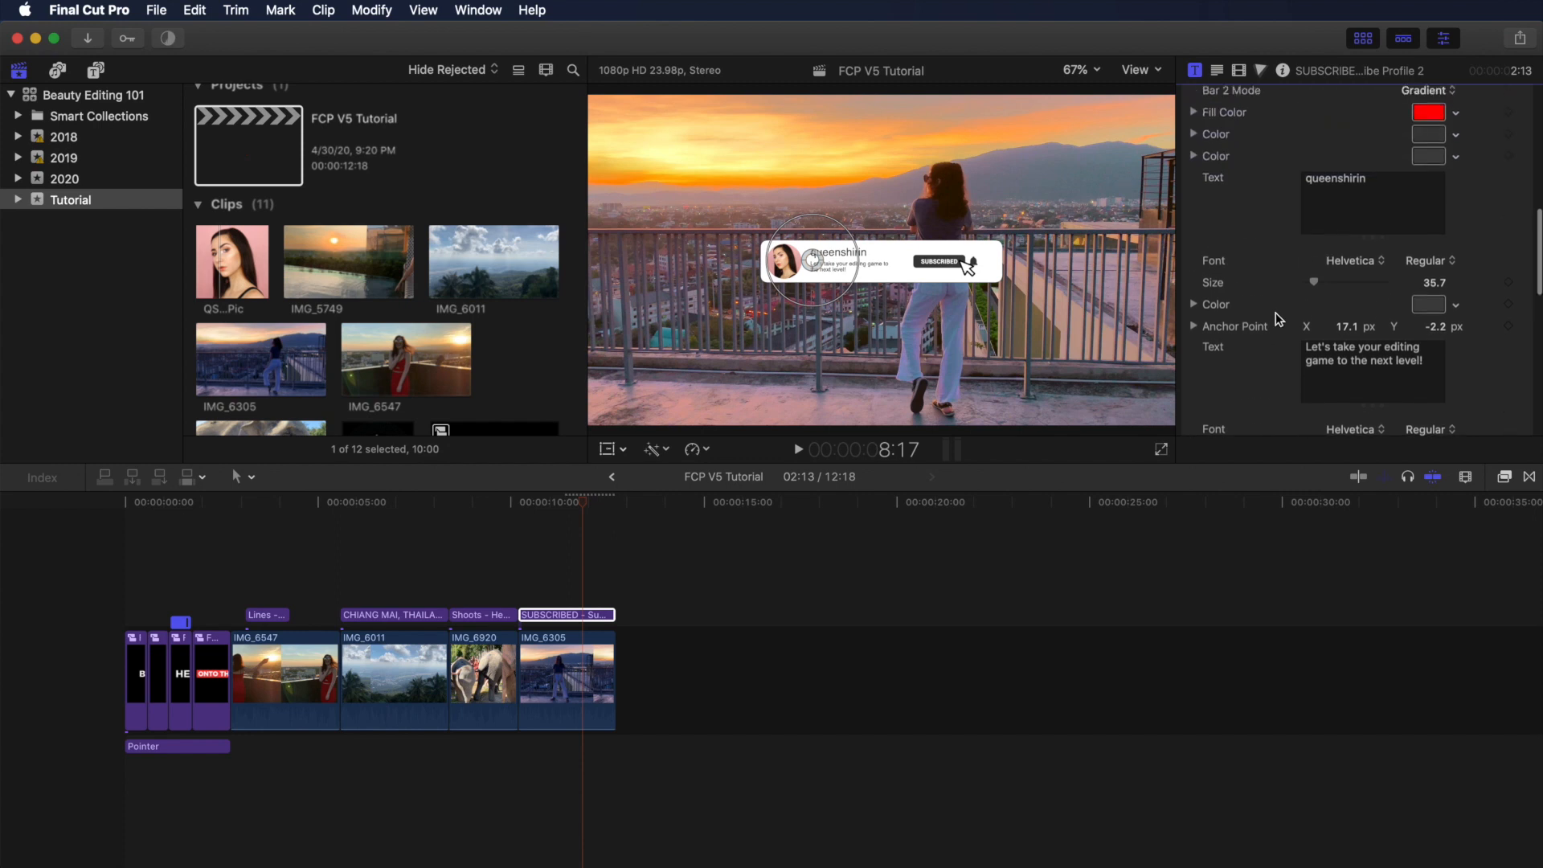
scroll(1277, 318, up, 3)
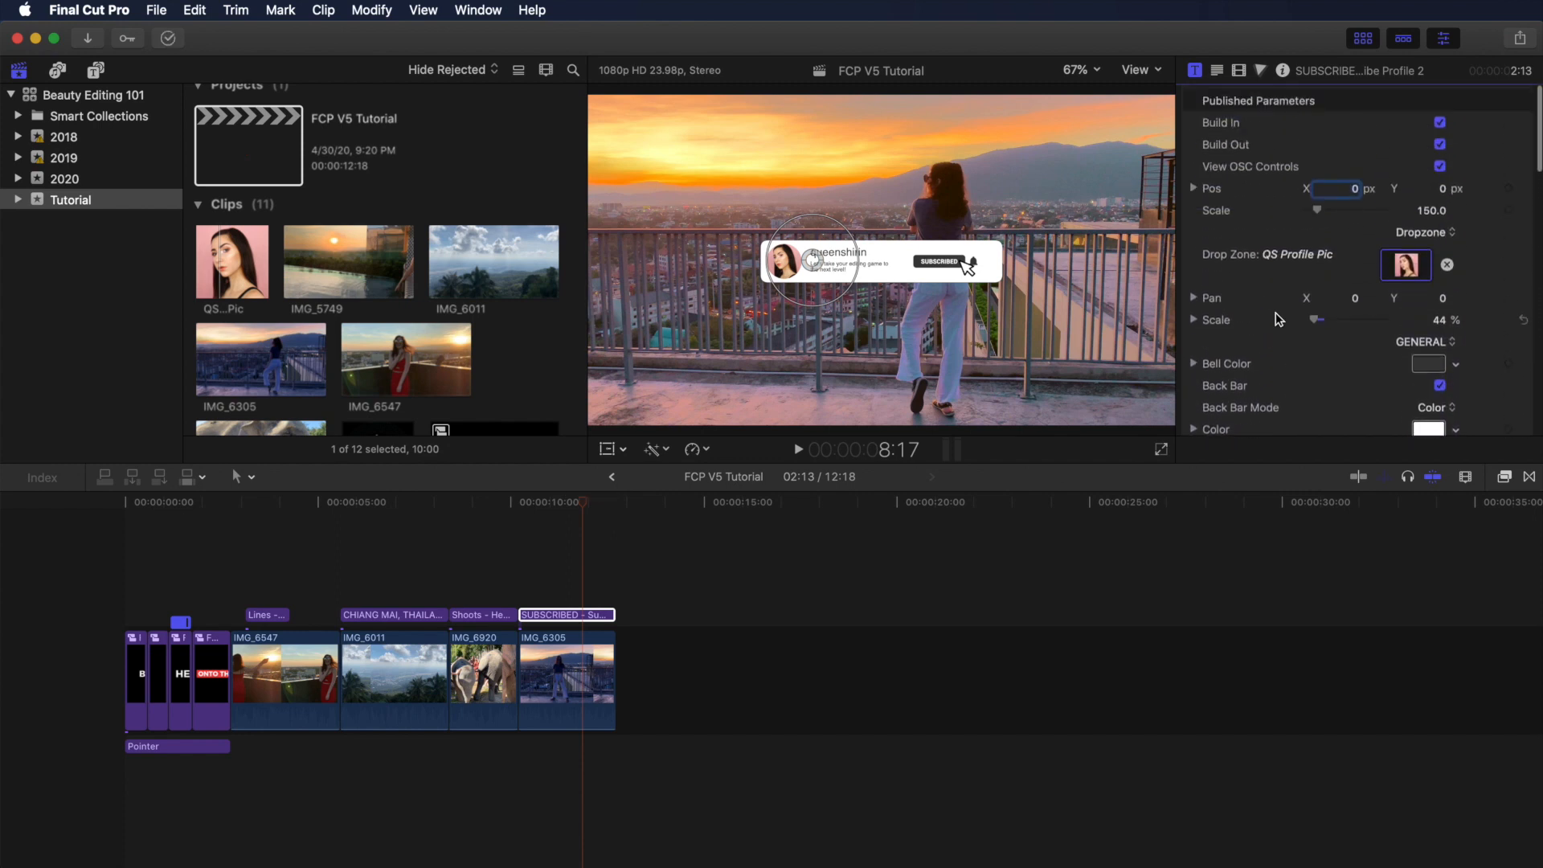
- Set the vertical pan of the profile picture drop zone in the Subscribe Profile 2 title to -1.9
drag(818, 266, 881, 277)
key(super+z)
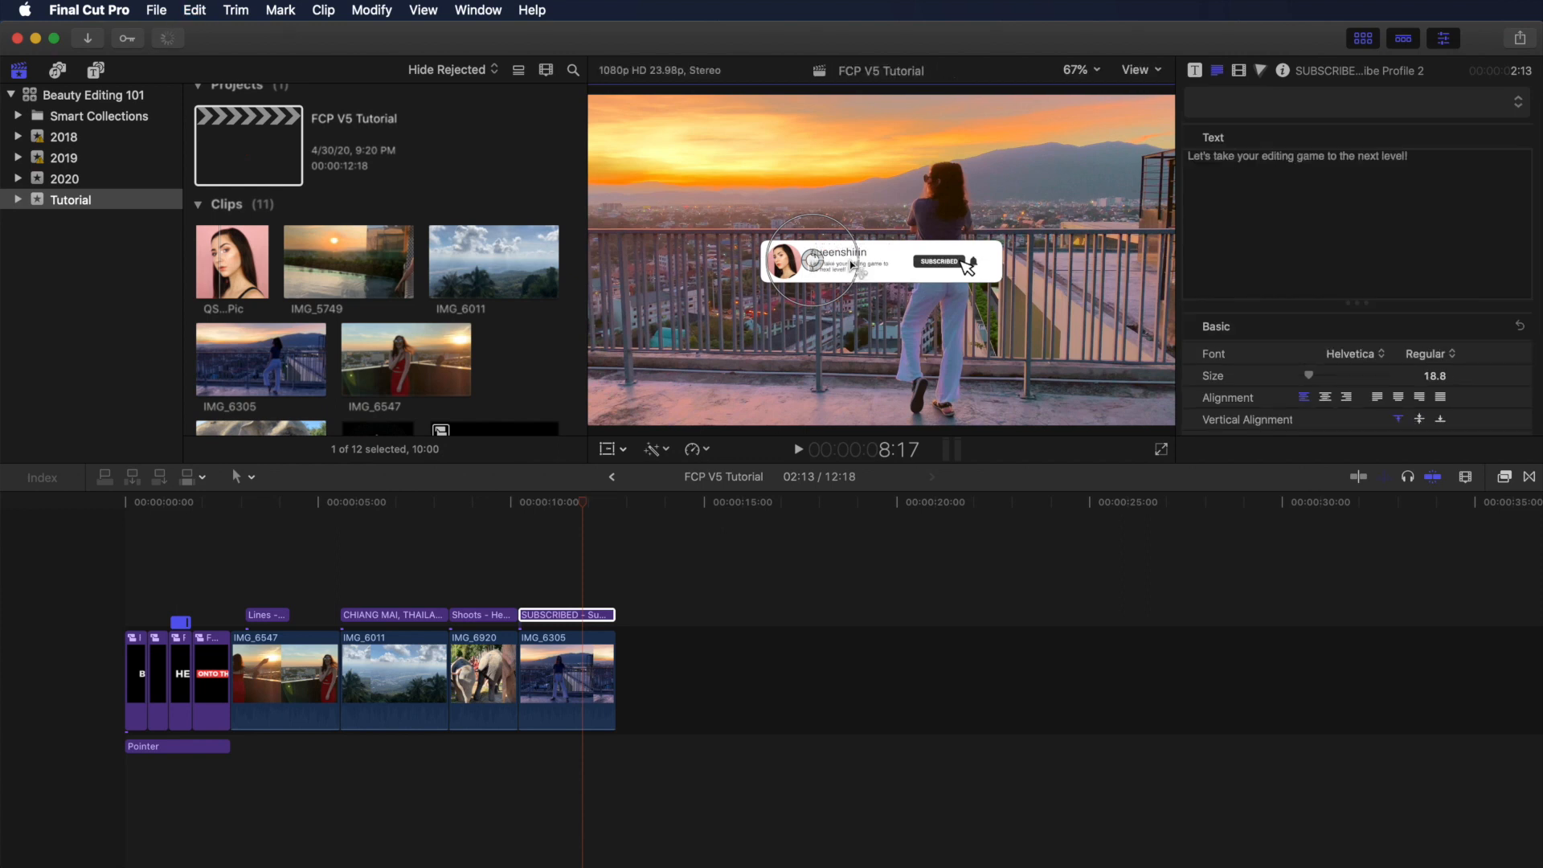
click(1436, 299)
text(-26.4)
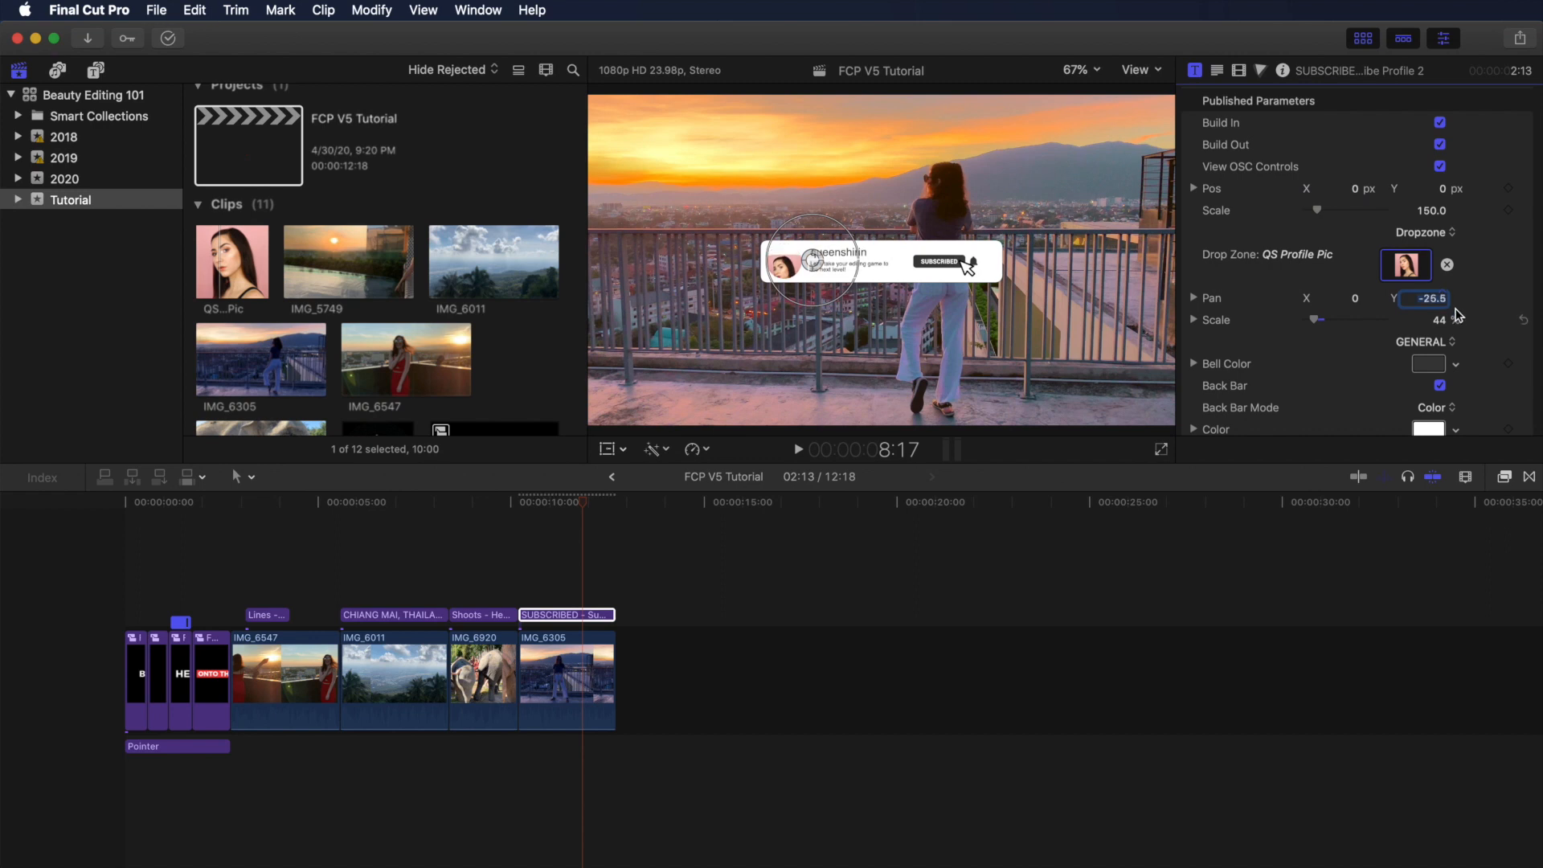
text(1.9)
drag(1436, 297, 1436, 300)
- Position the Subscribe Profile 2 title at X -0.4 px and Y -0.1 px and play it back from its start
click(1436, 188)
drag(1437, 188, 1352, 191)
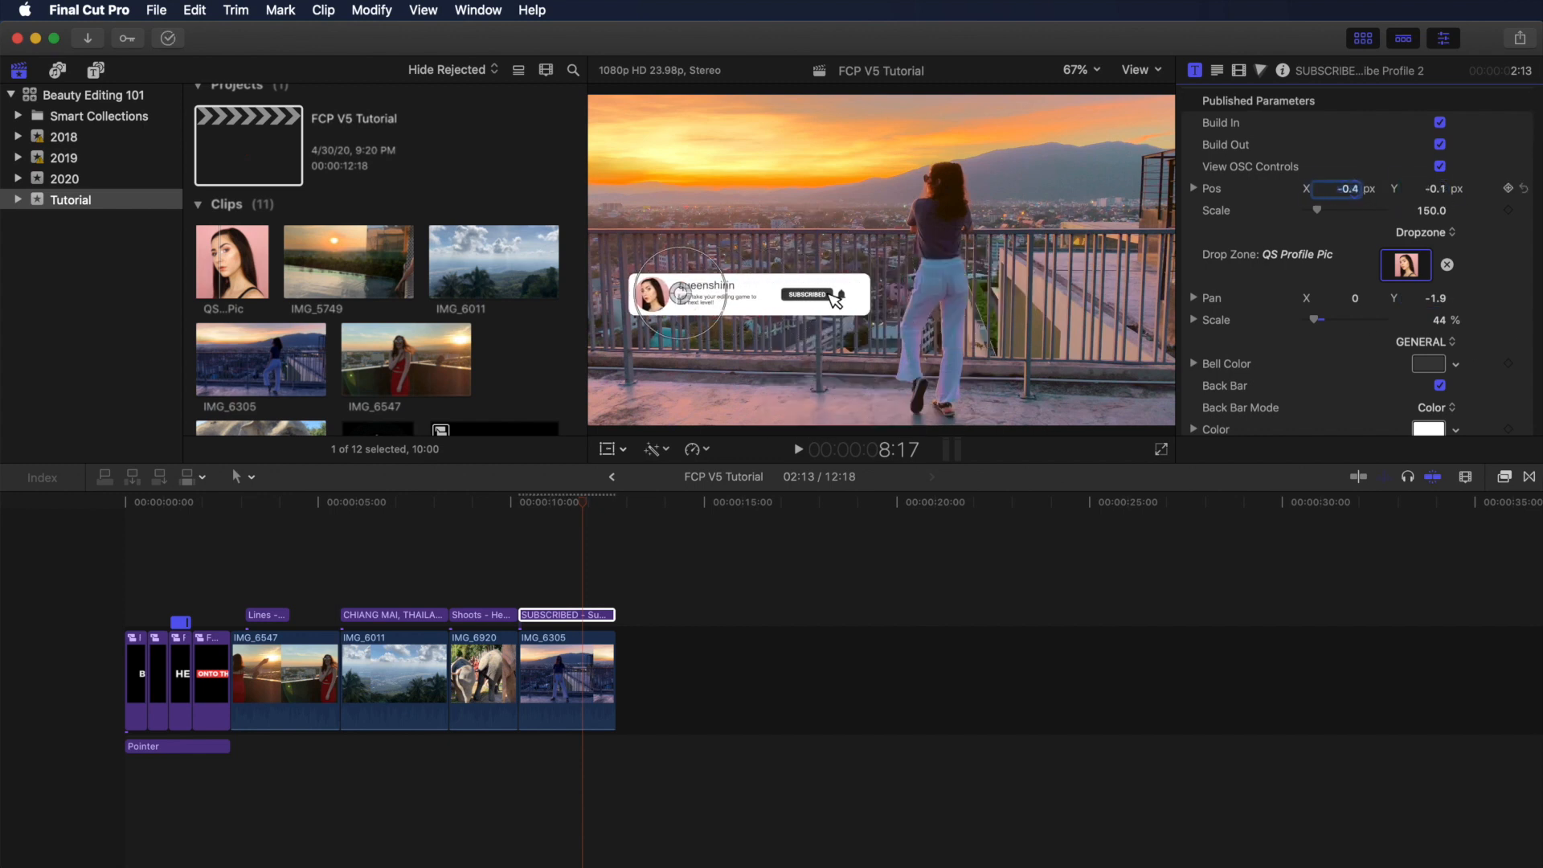
click(520, 504)
key(space)
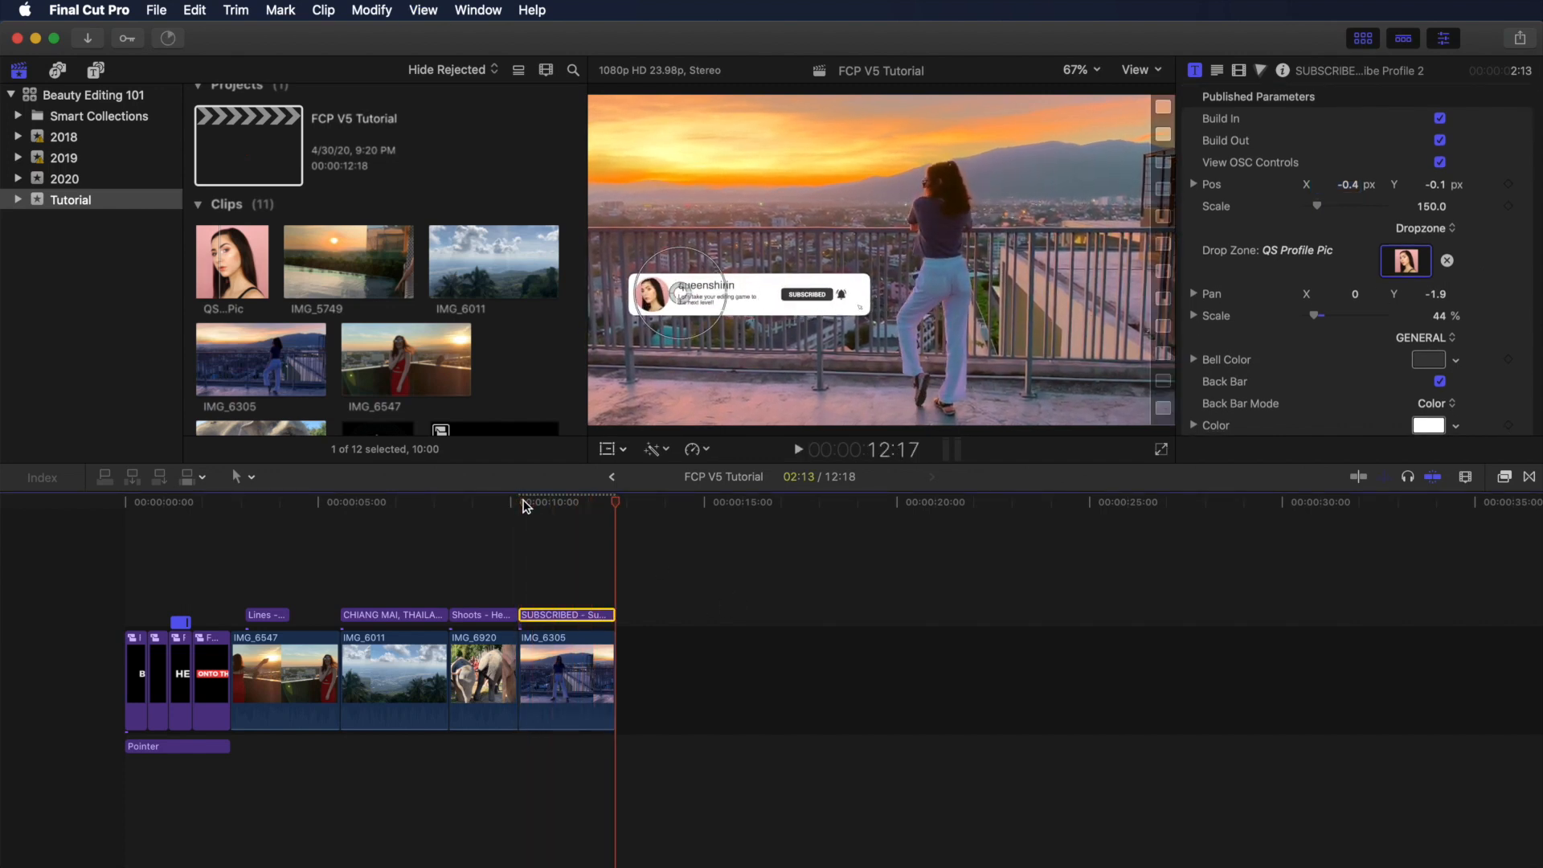
- Append the Logo 9 title from Logo Stings to the end of the main storyline and move the playhead to 15:04
click(97, 70)
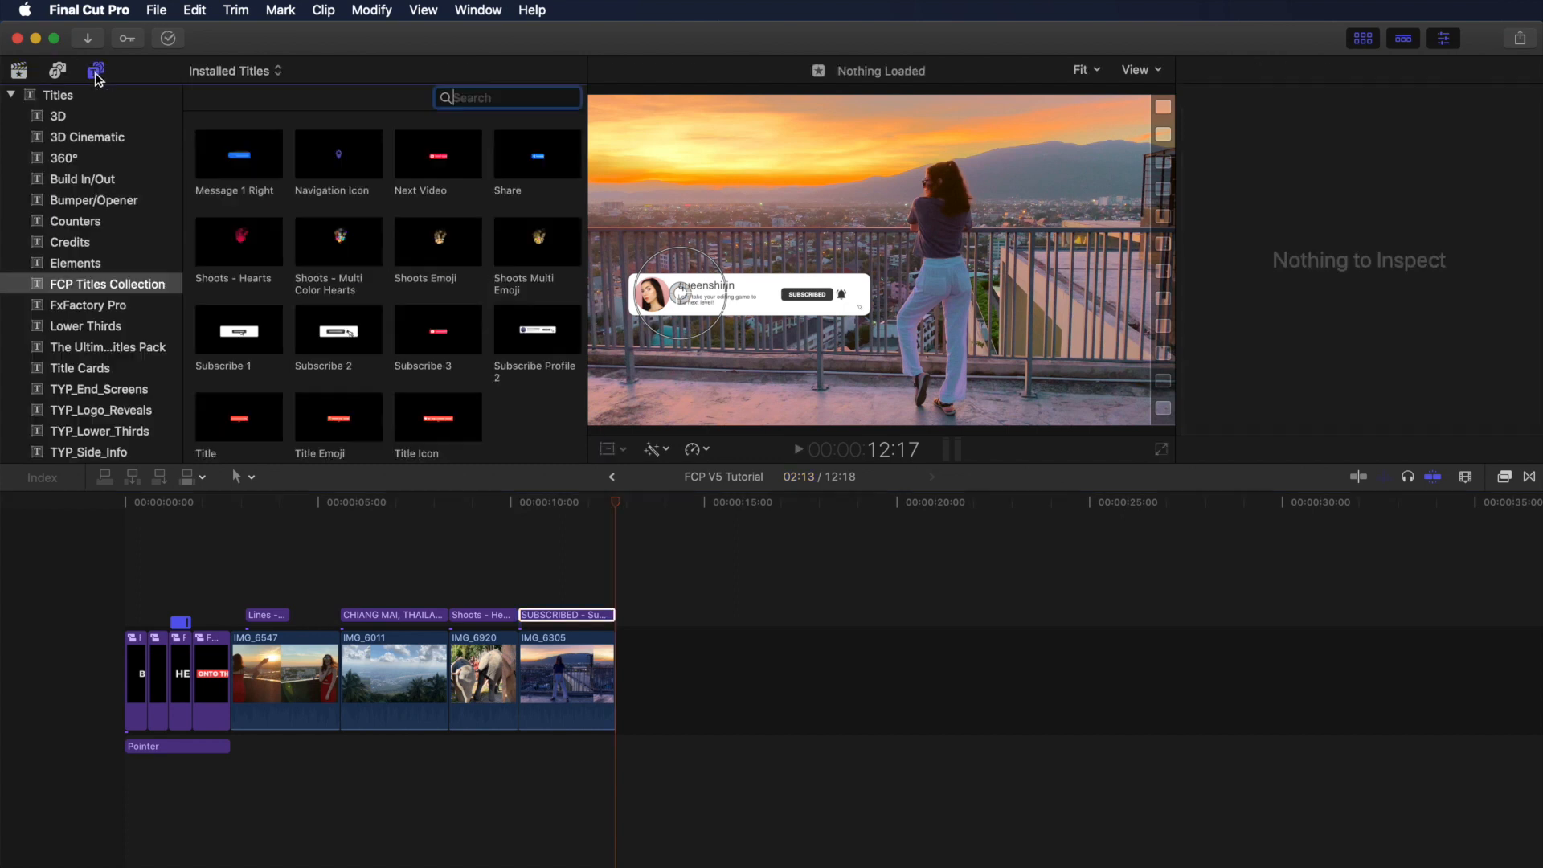
scroll(535, 307, down, 5)
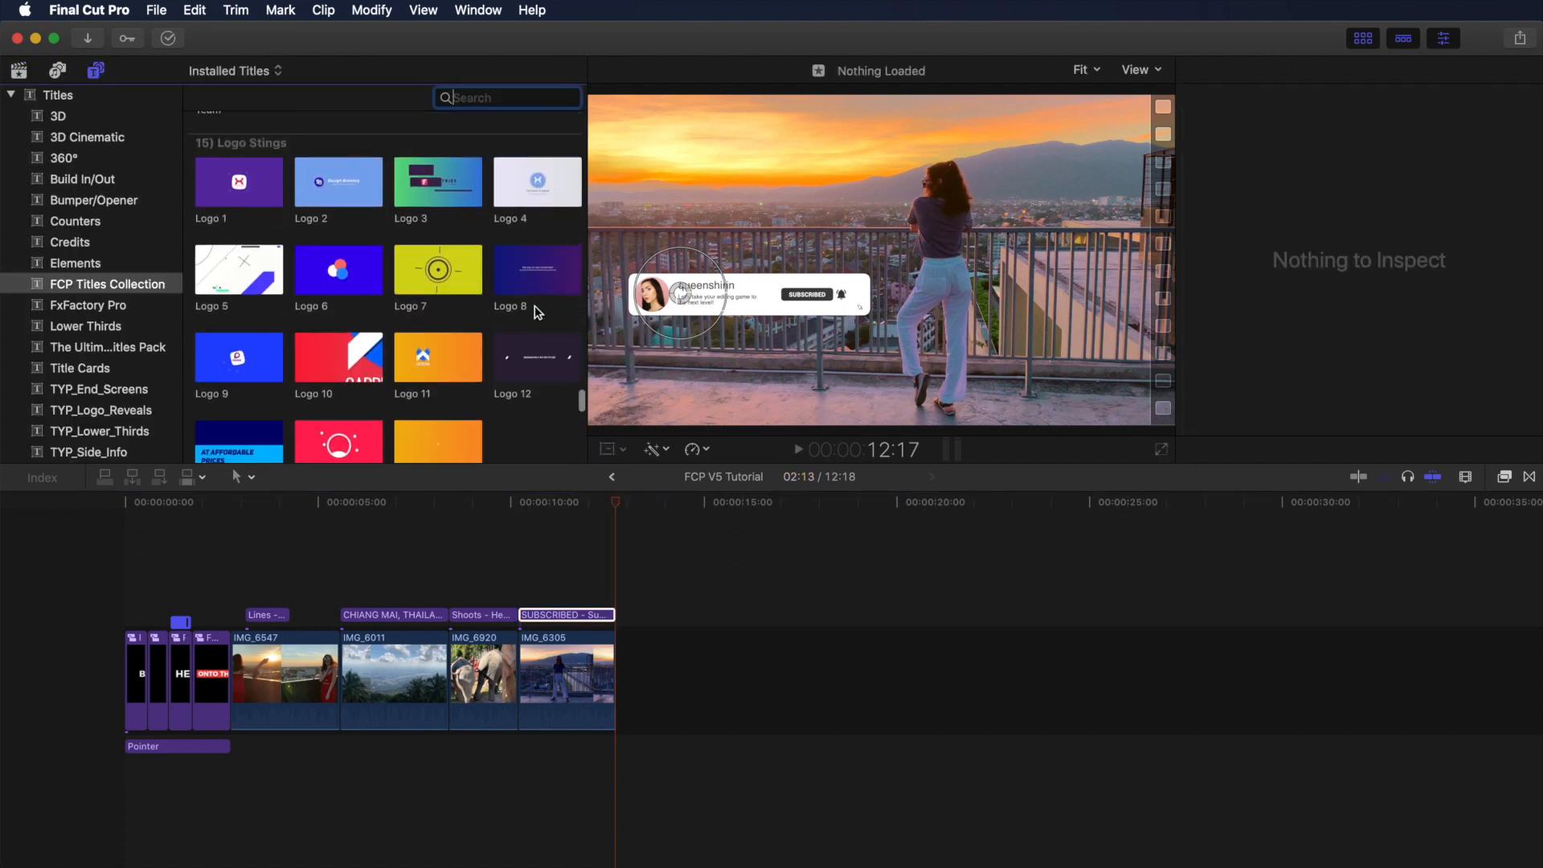
click(203, 371)
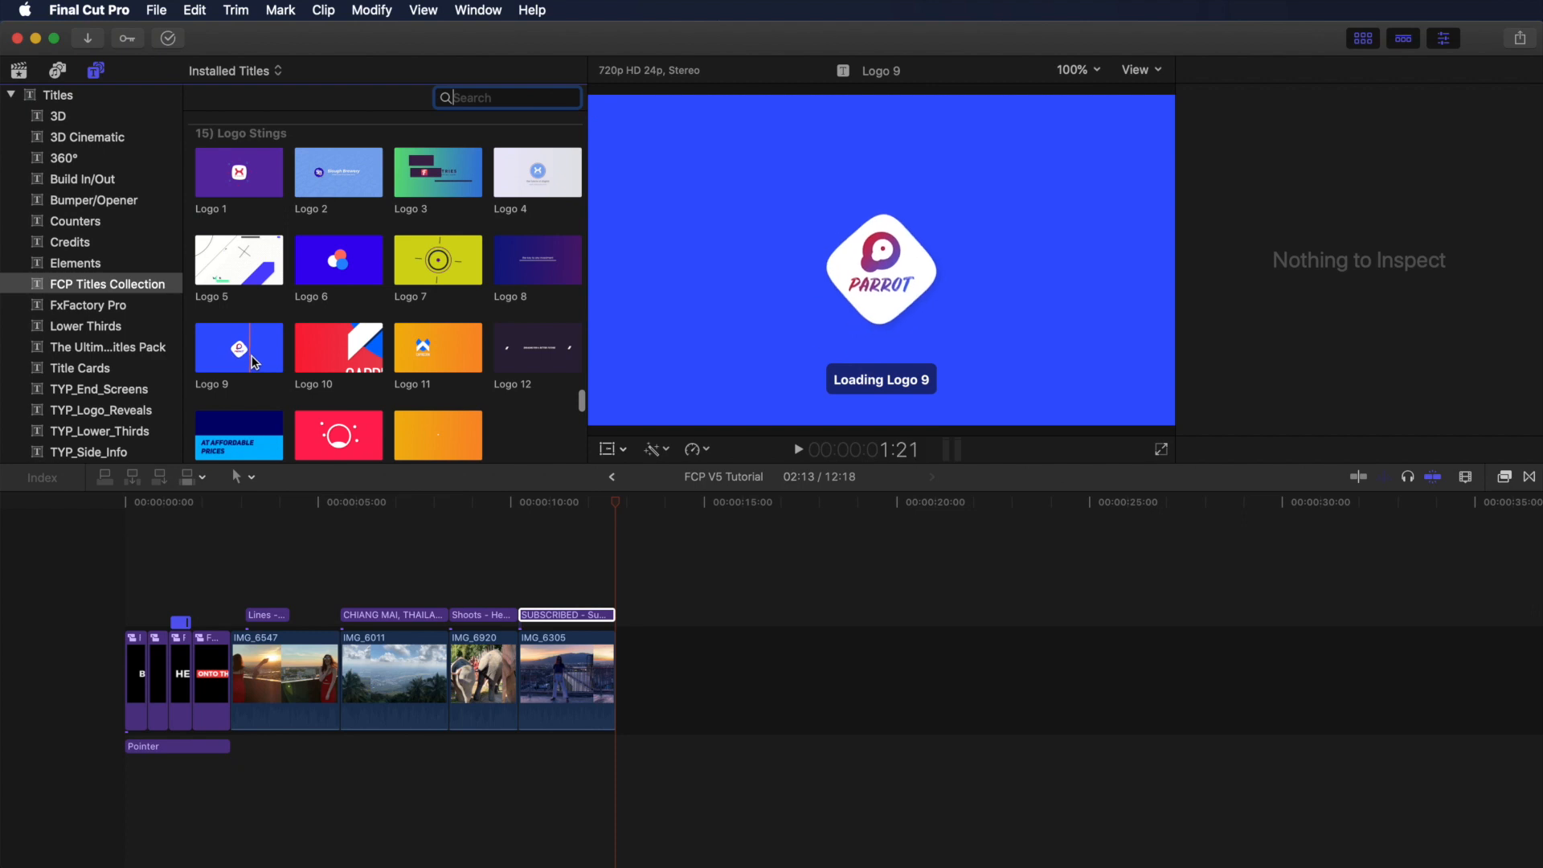
drag(202, 371, 662, 682)
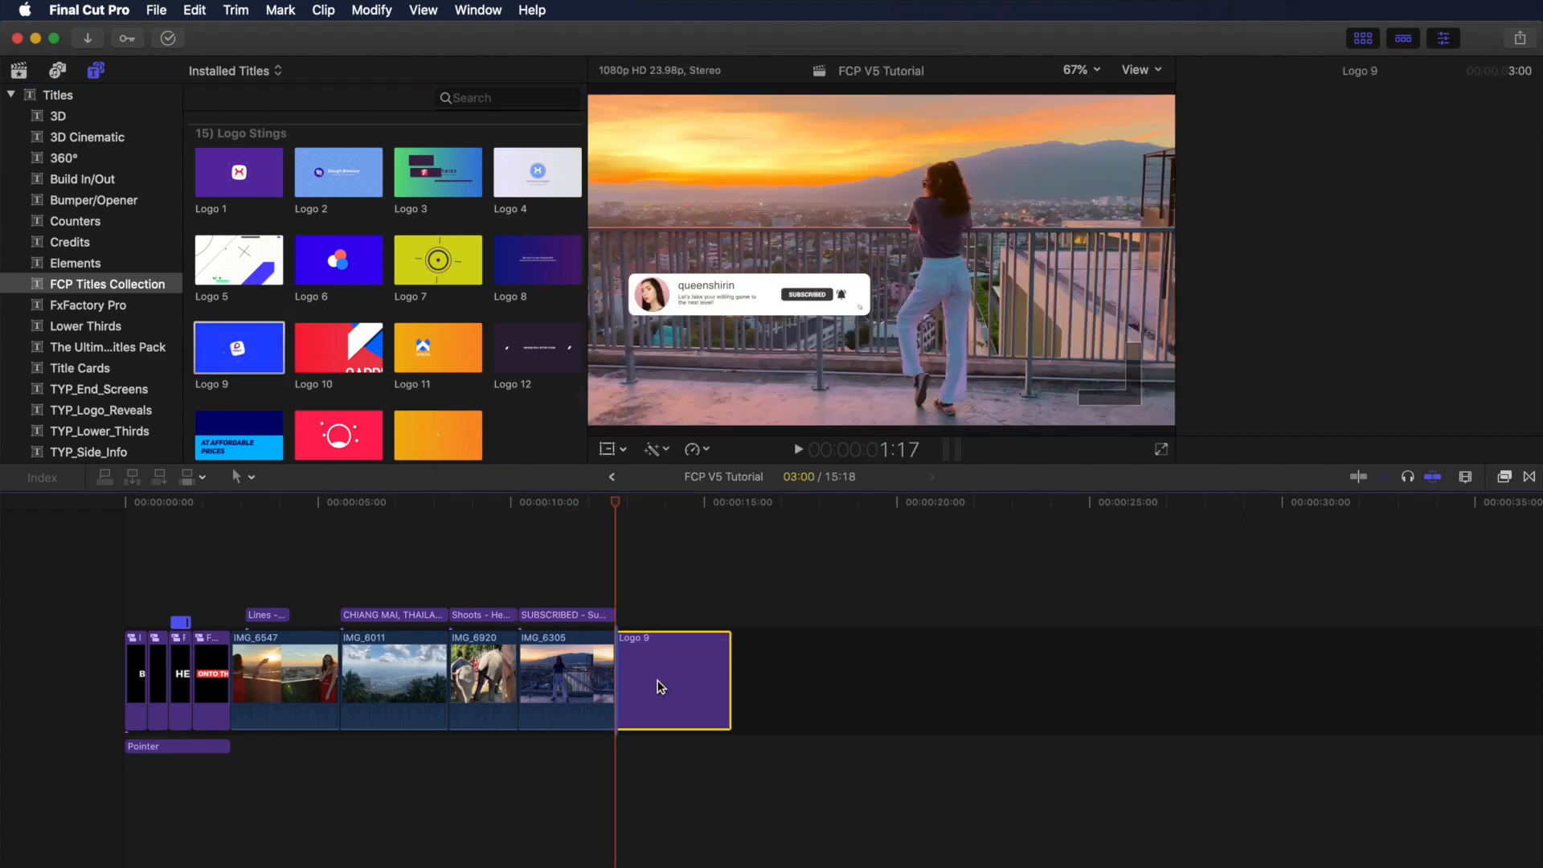
click(678, 507)
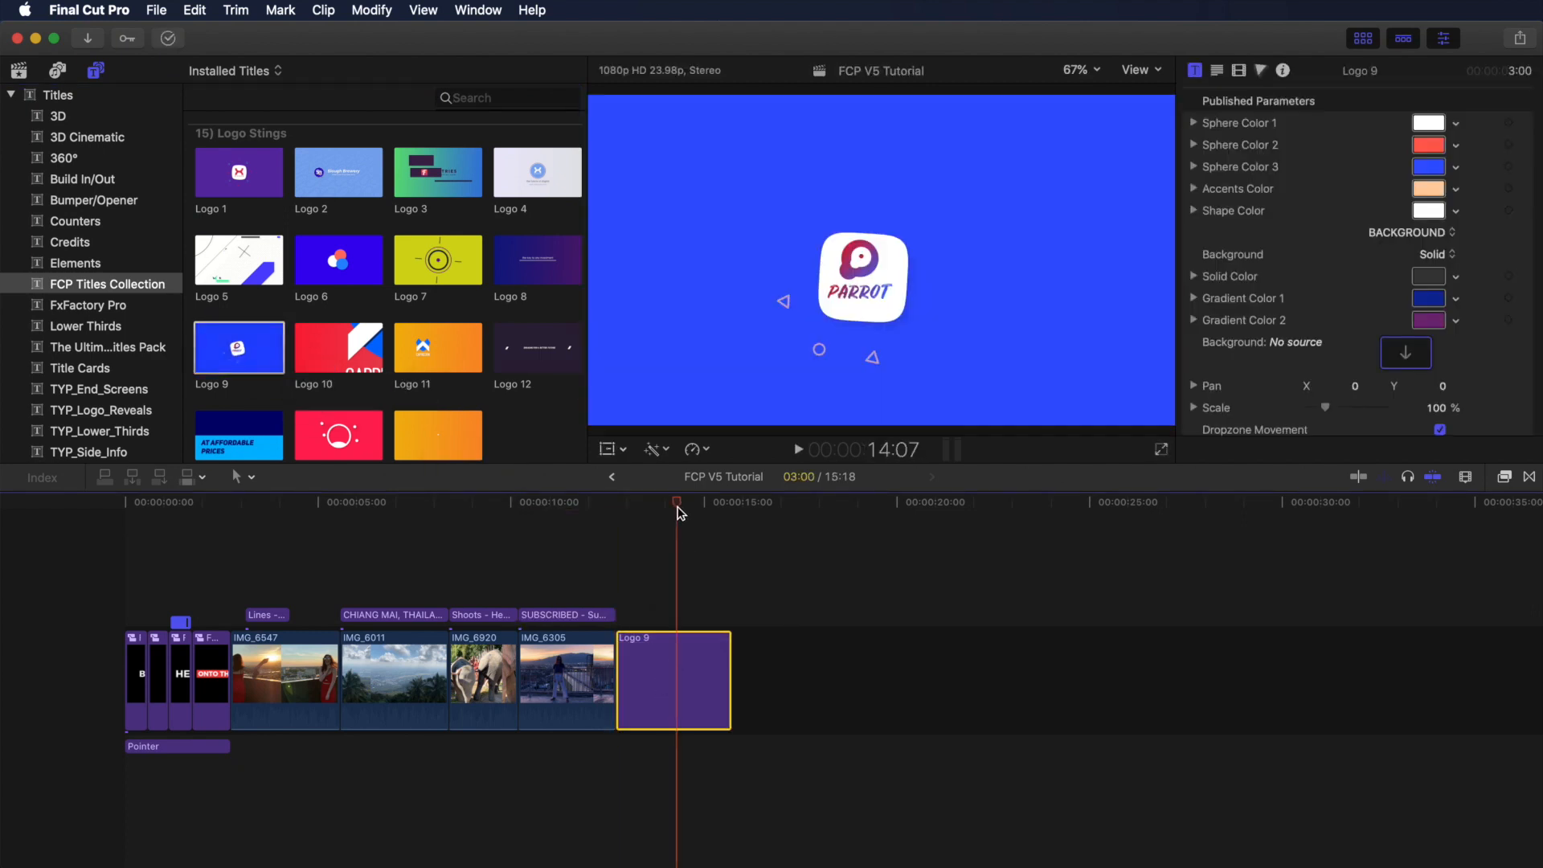
drag(678, 507, 713, 506)
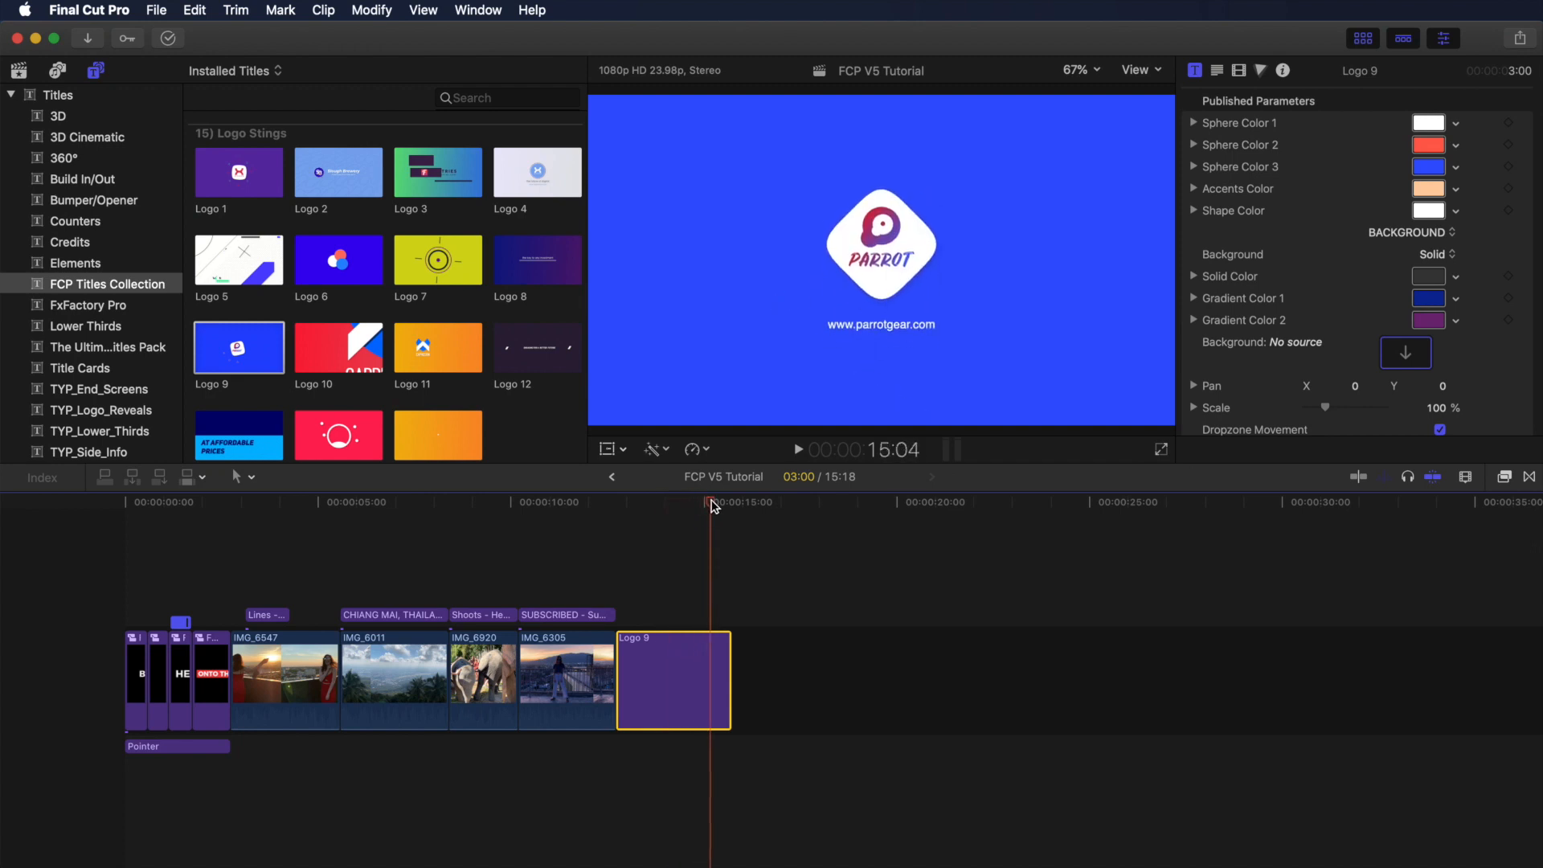
scroll(1270, 429, down, 1)
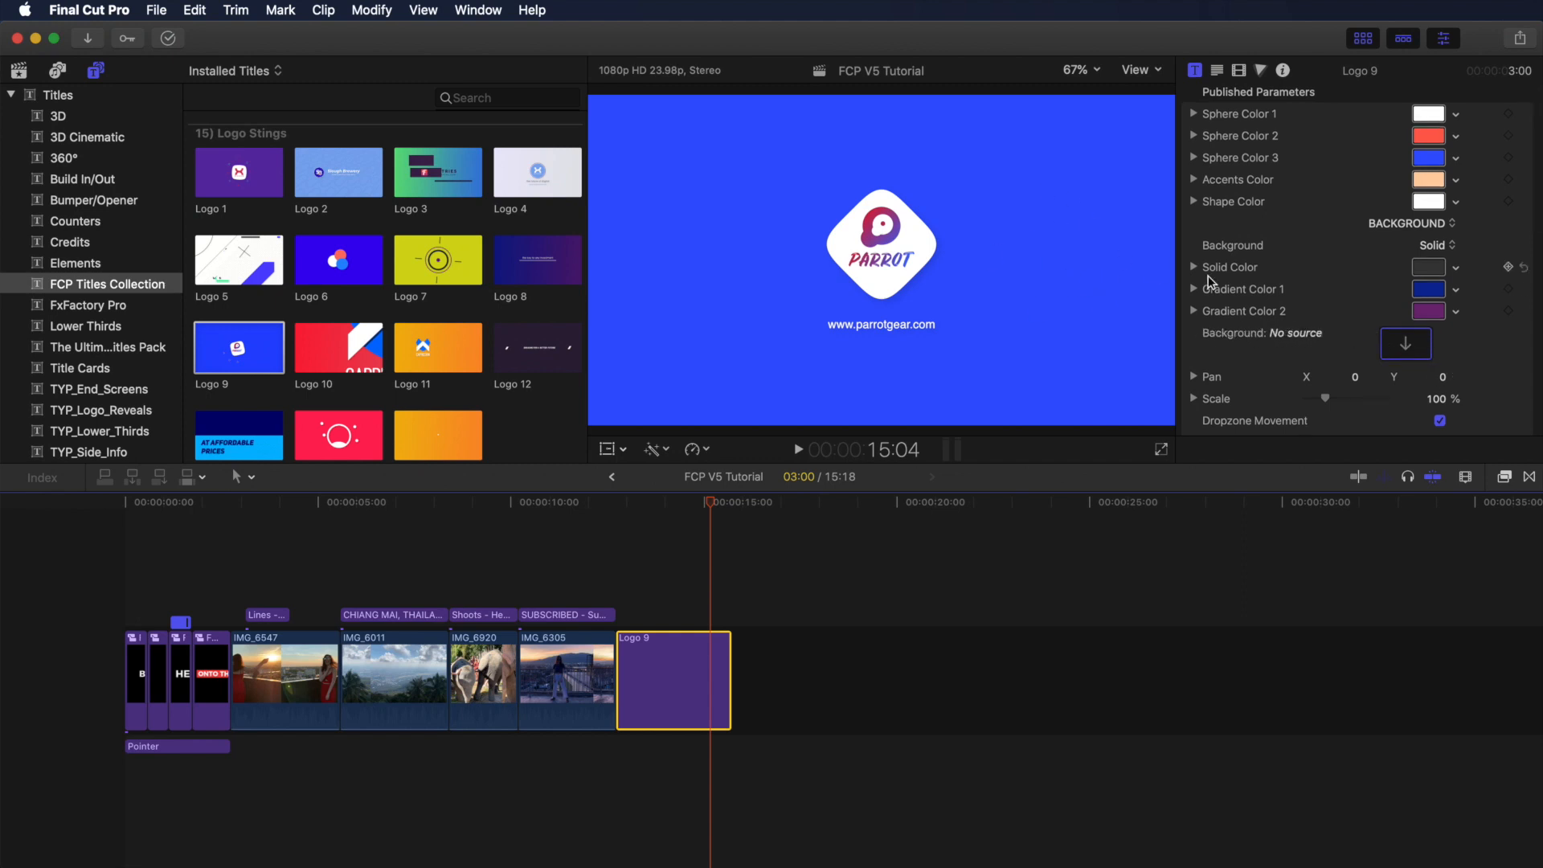
click(1447, 248)
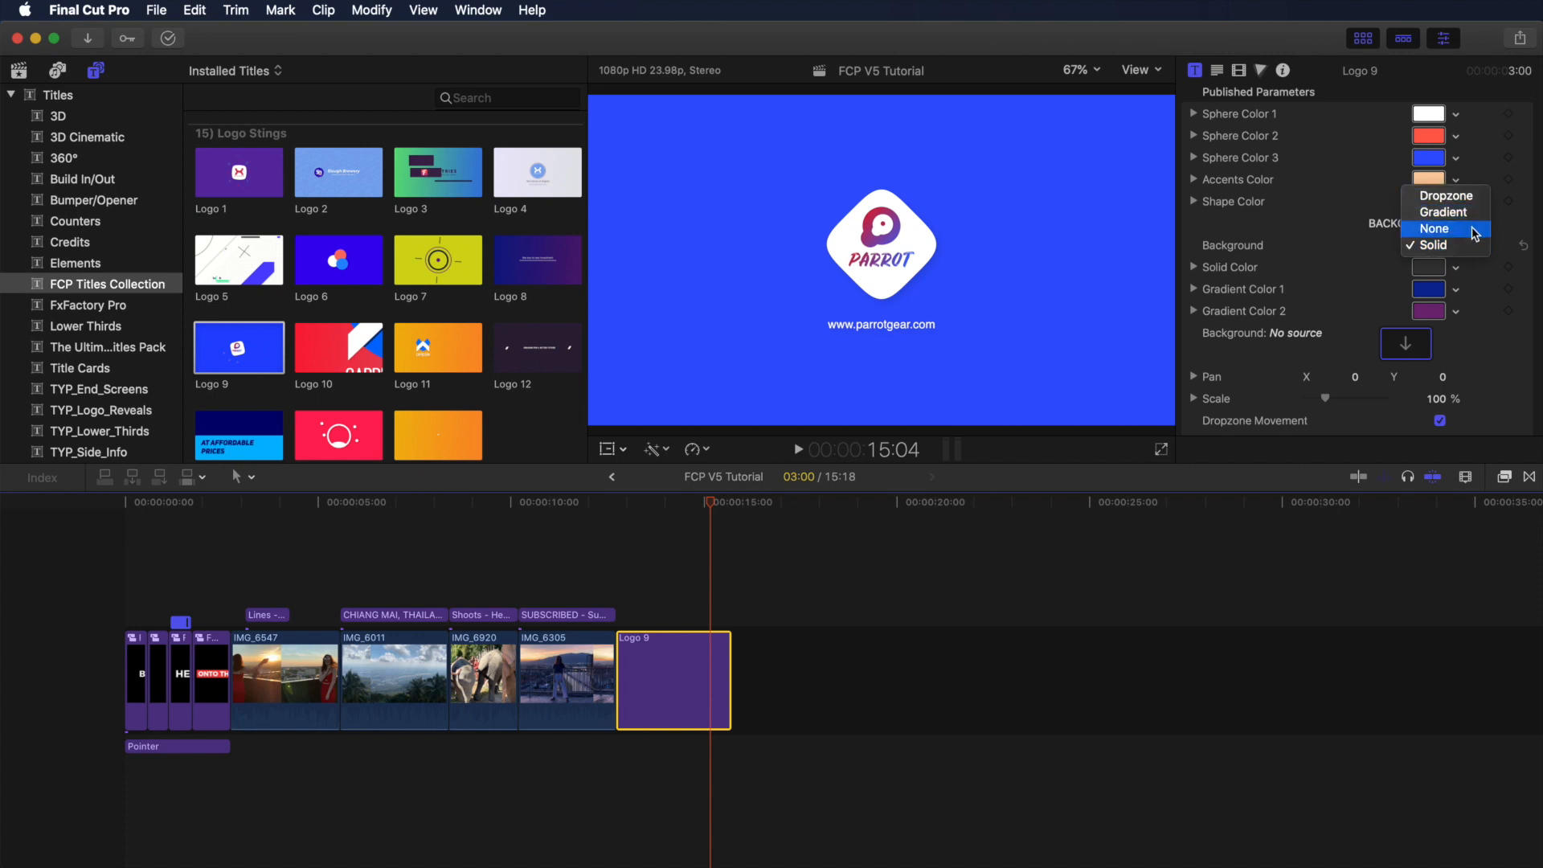
click(1478, 355)
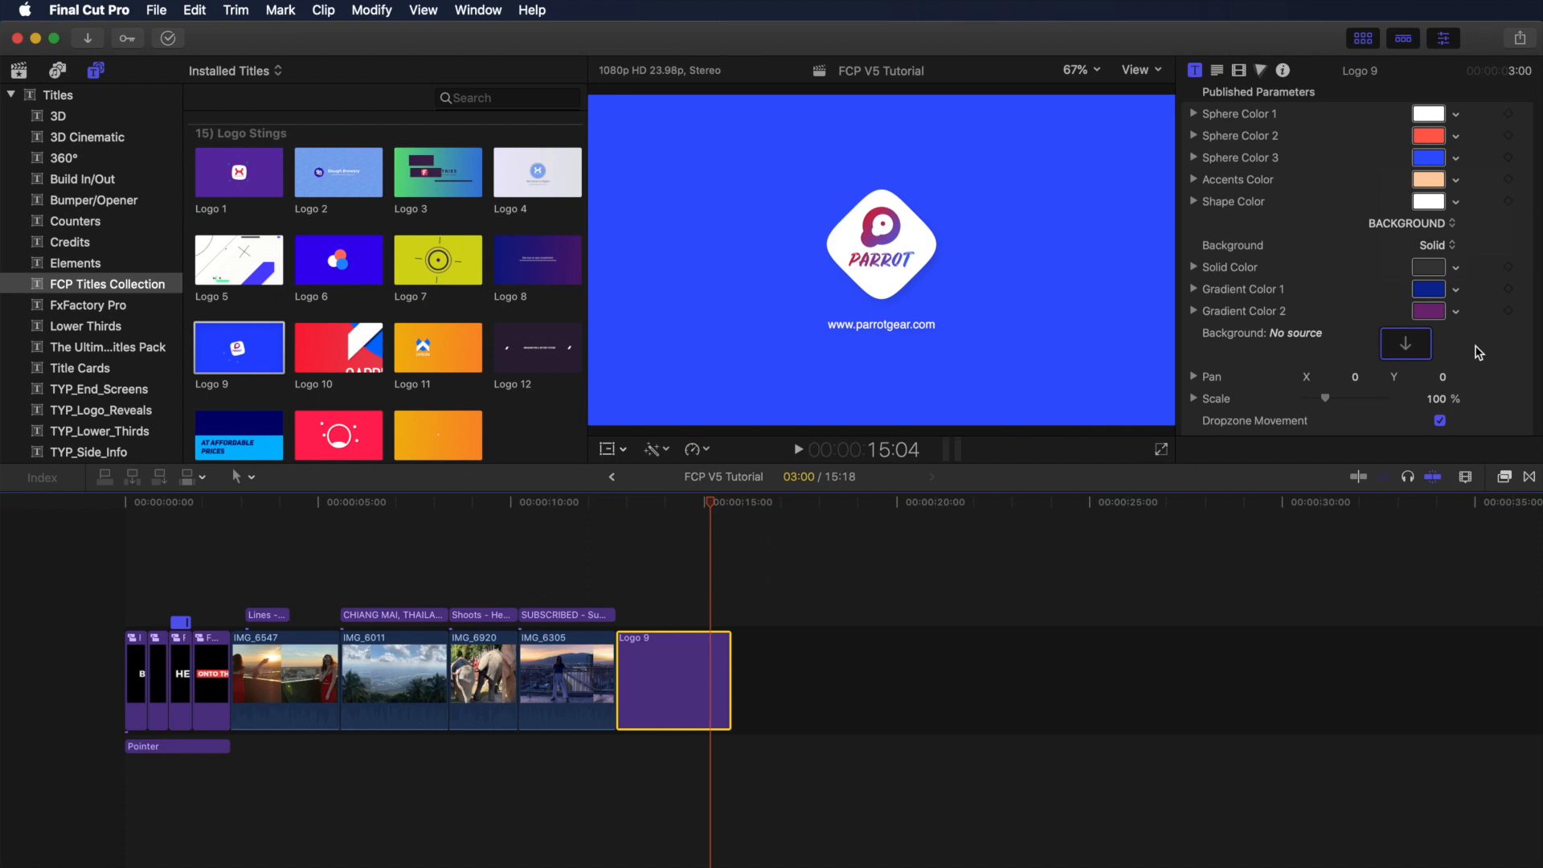
- Fill the Logo 9 title's logo drop zone with the QS-2020-Logo clip from the Tutorial event
scroll(1477, 355, down, 10)
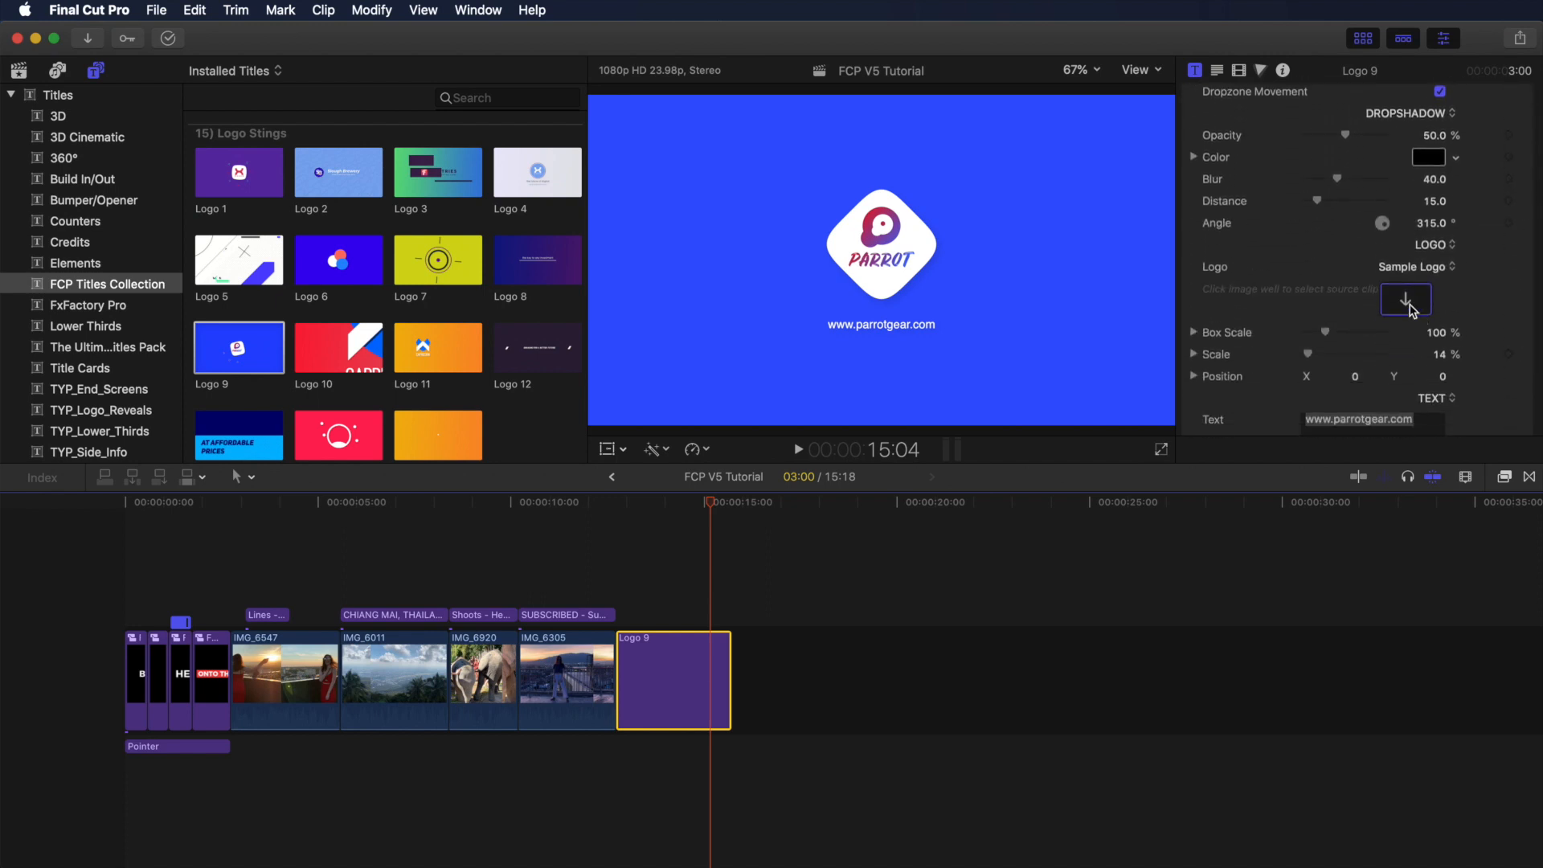
click(1407, 301)
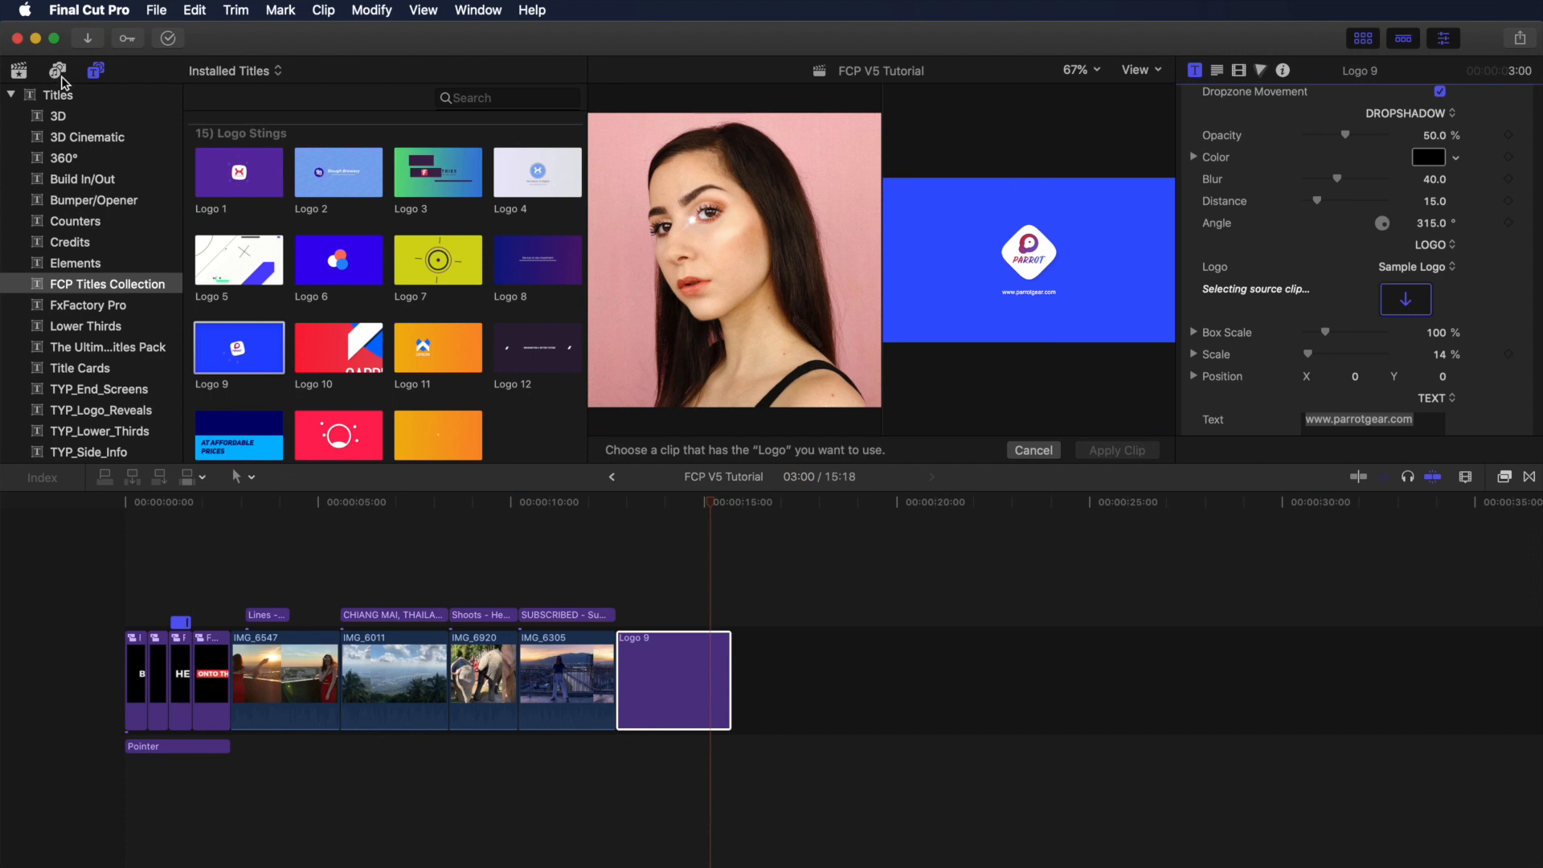
click(17, 70)
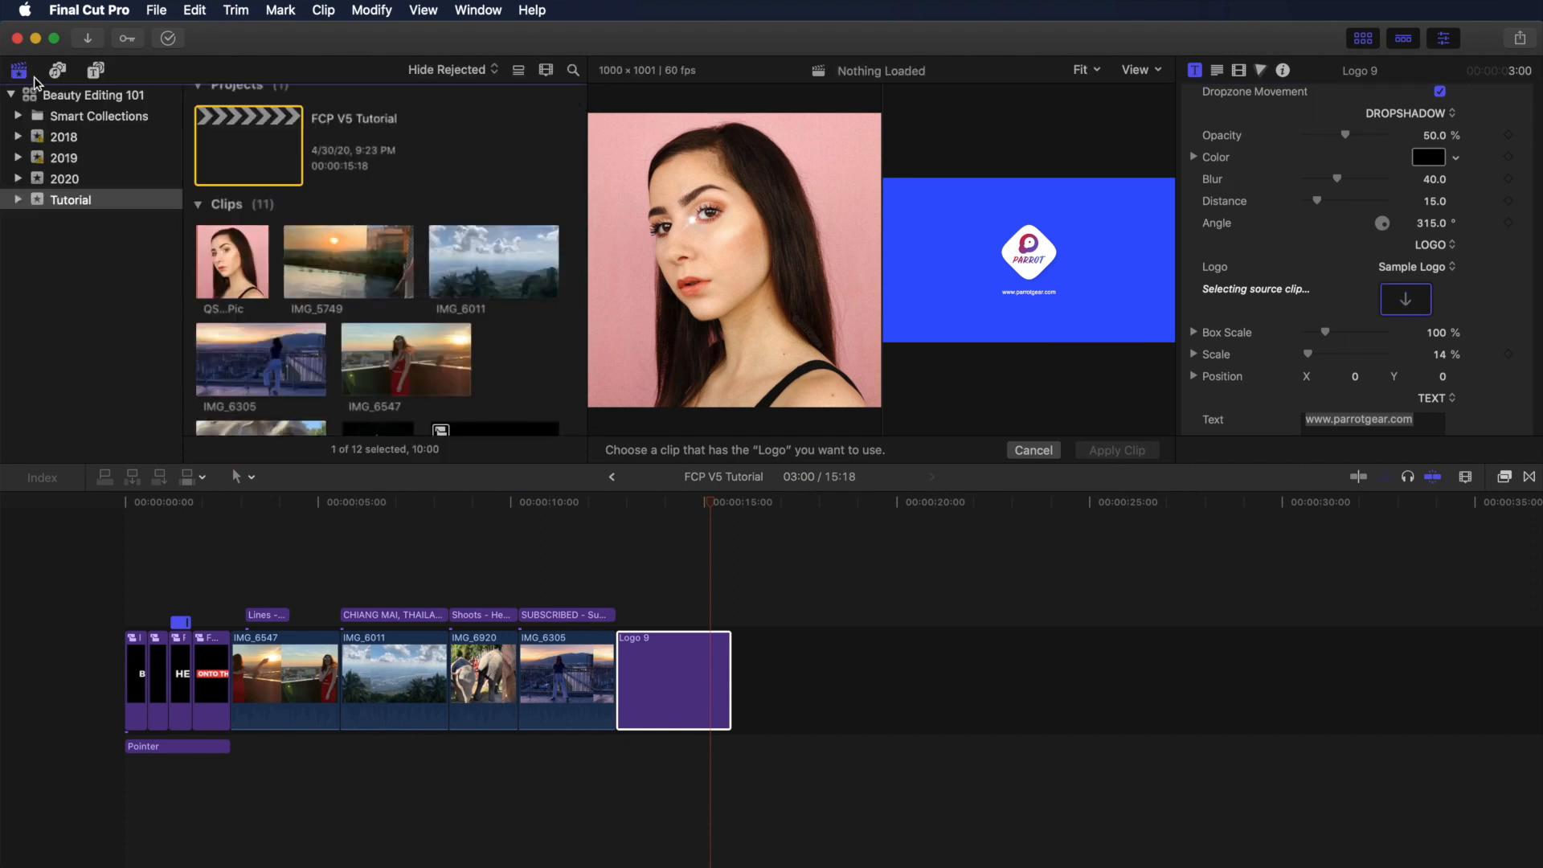
scroll(508, 342, down, 5)
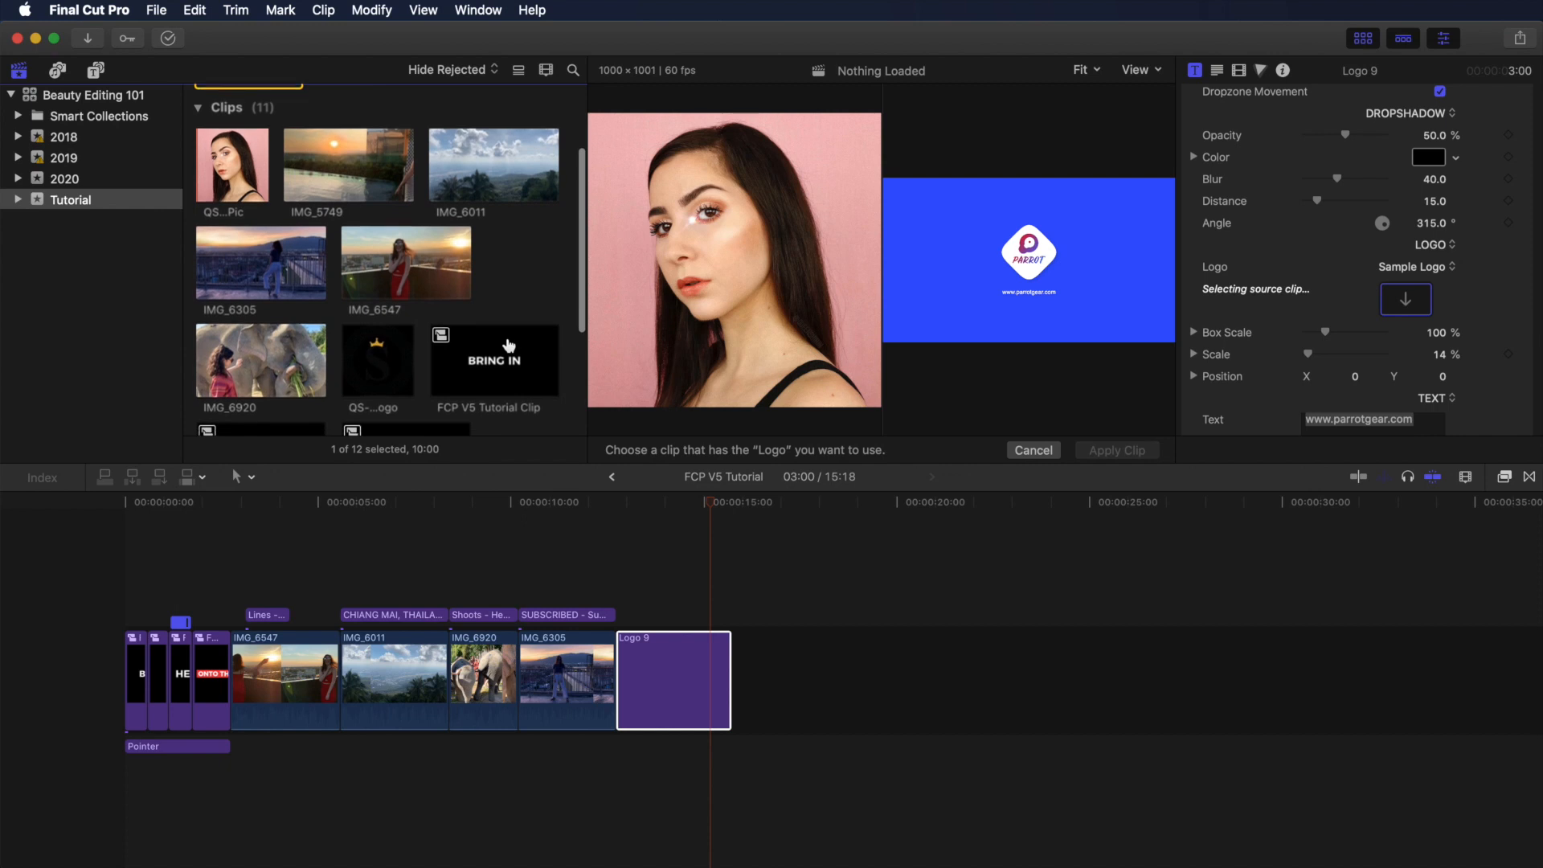
click(387, 338)
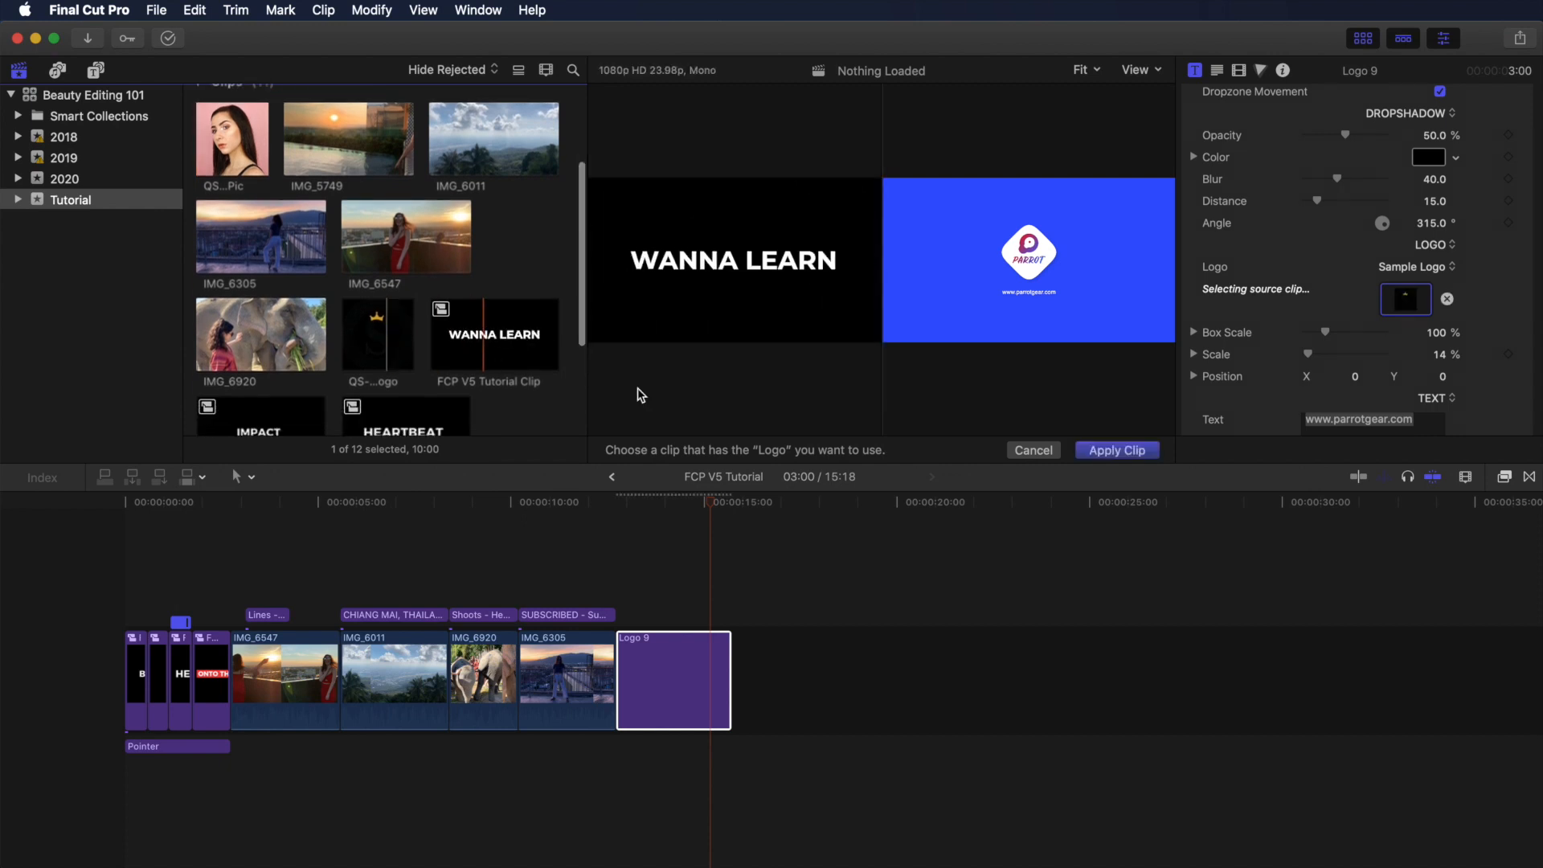
click(1117, 450)
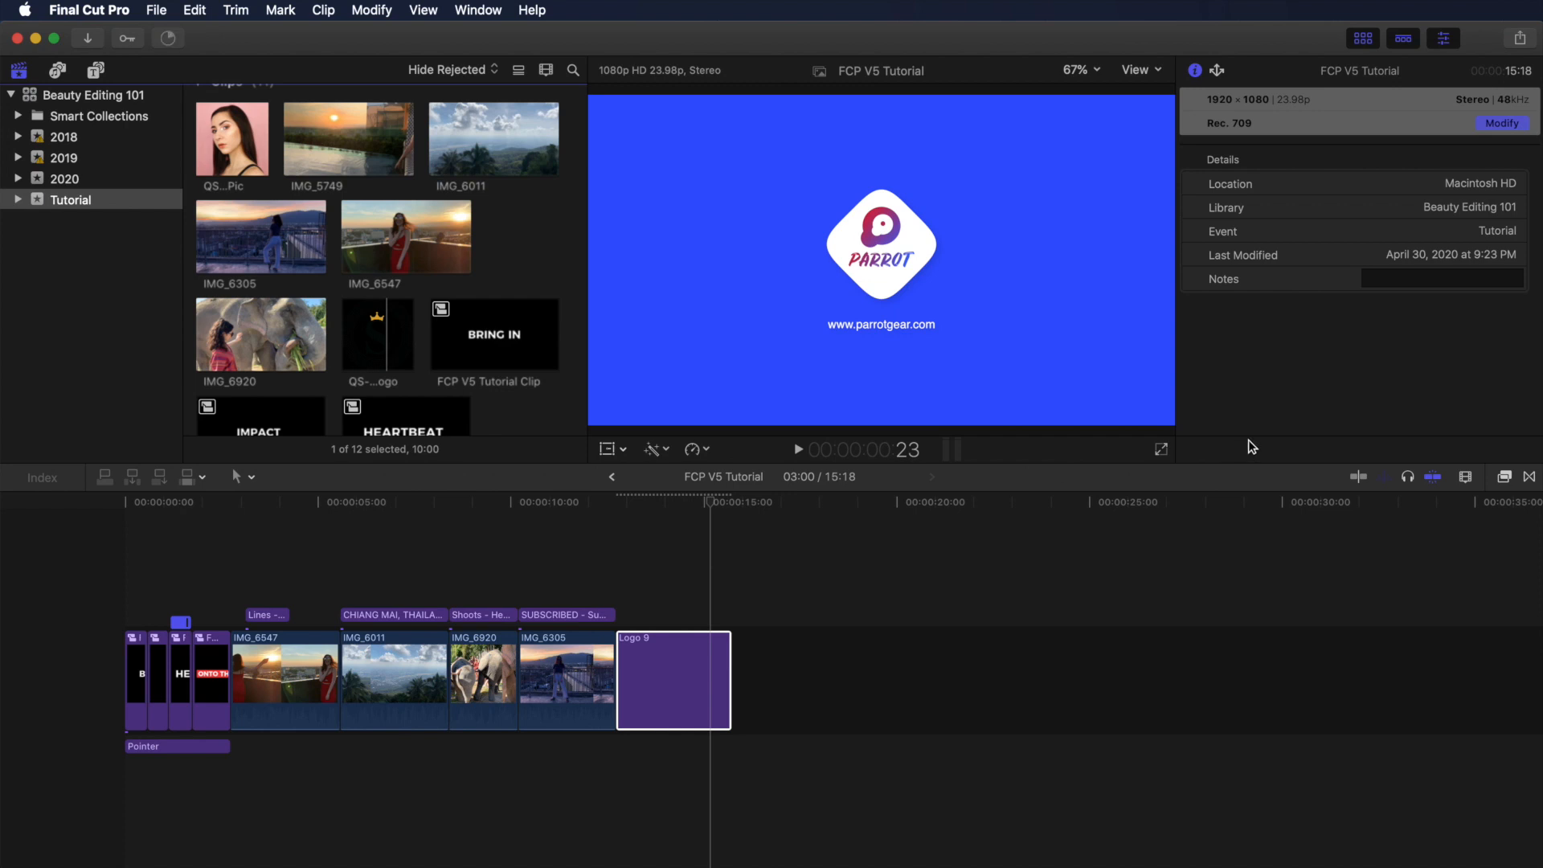
- Switch the Logo 9 title's logo source to Dropzone and set its box scale to 94%
click(645, 682)
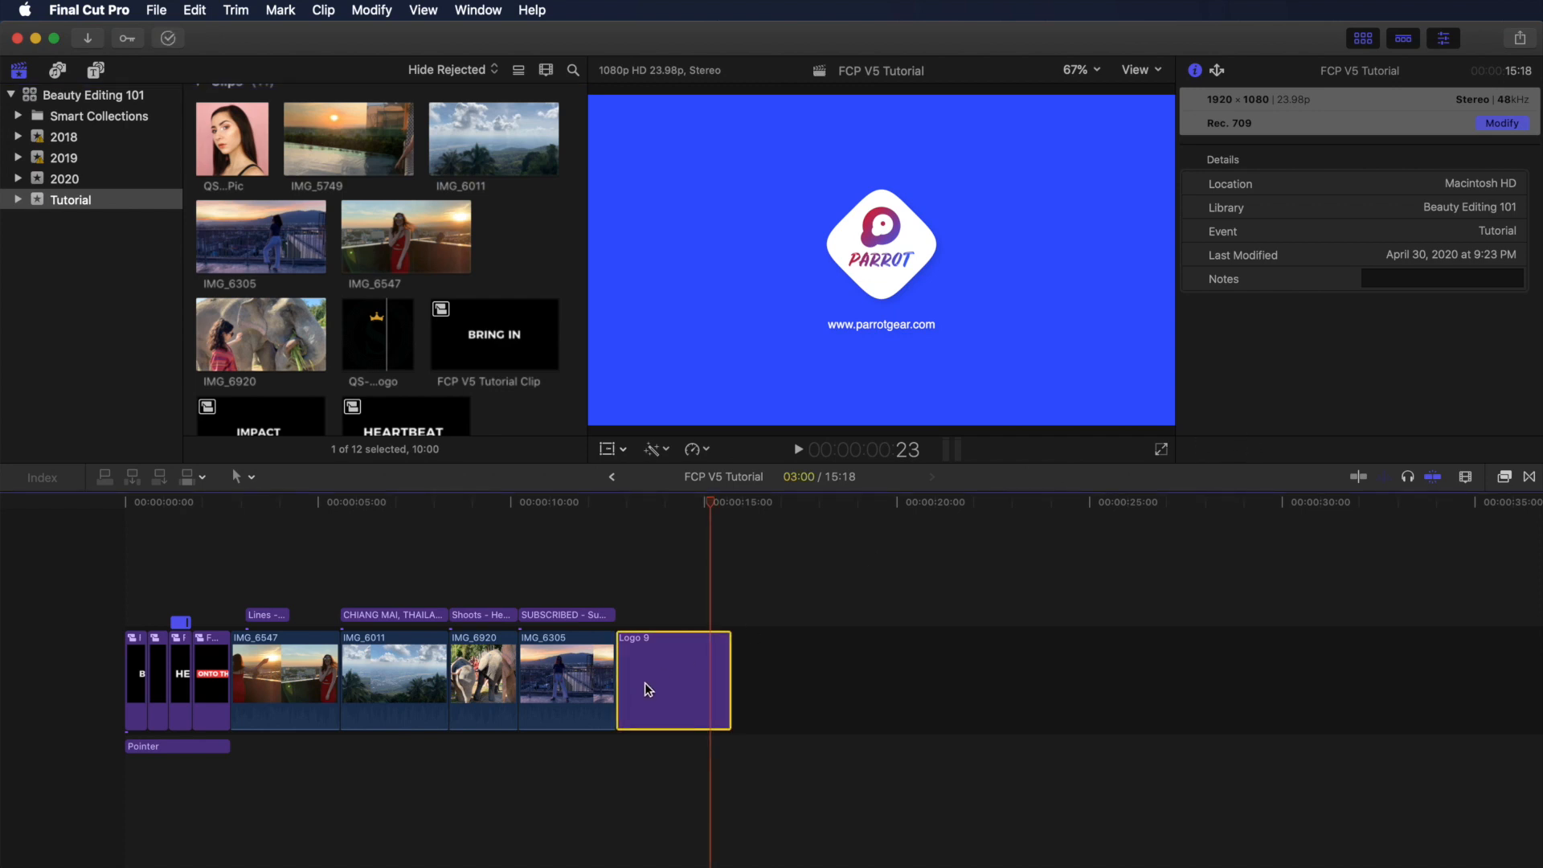
scroll(1330, 316, down, 10)
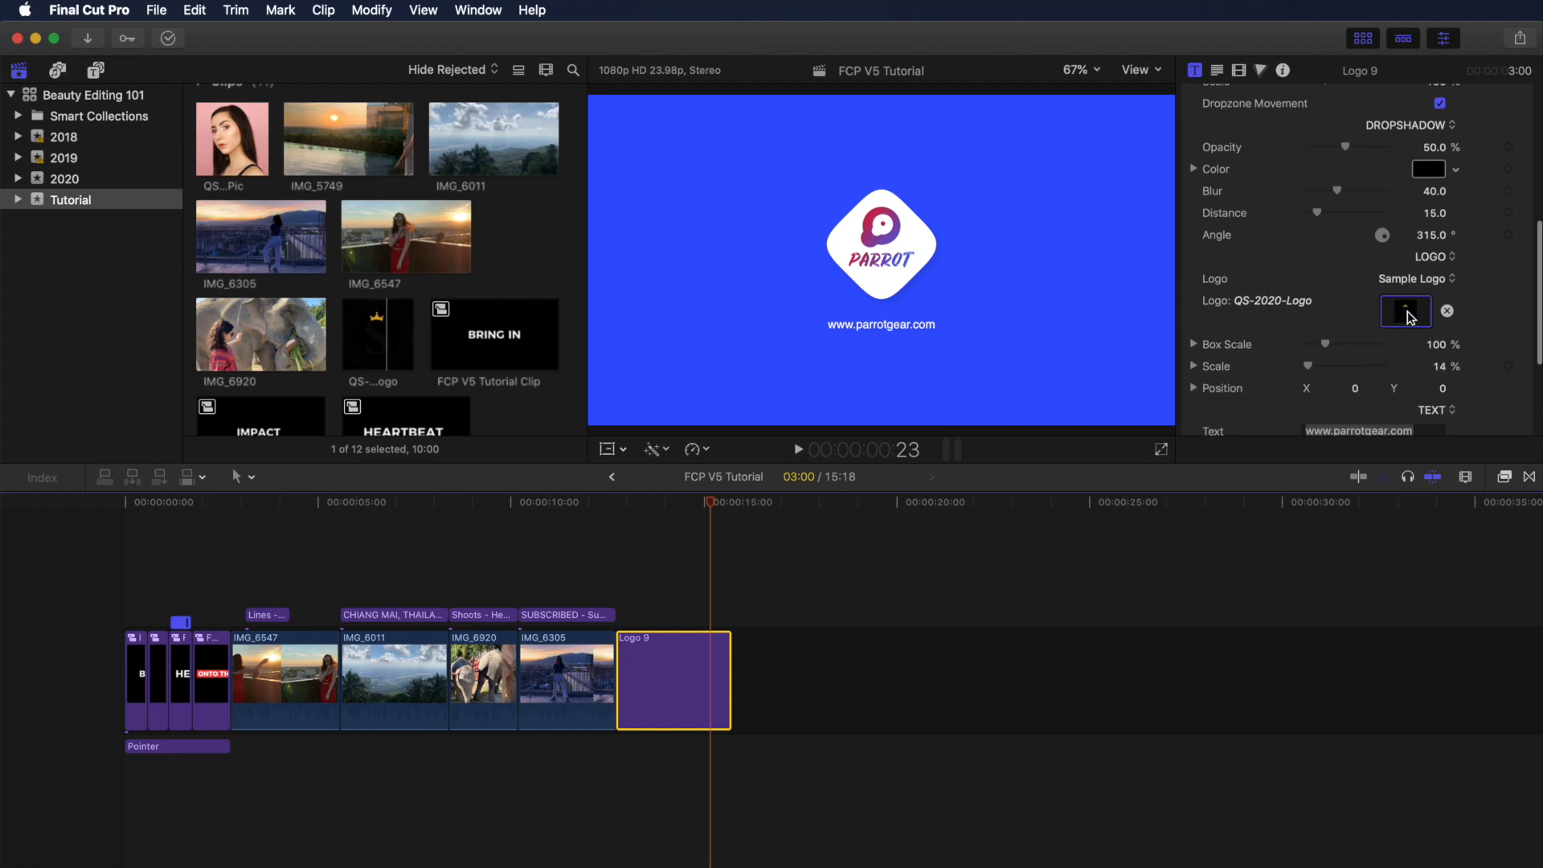
click(1446, 282)
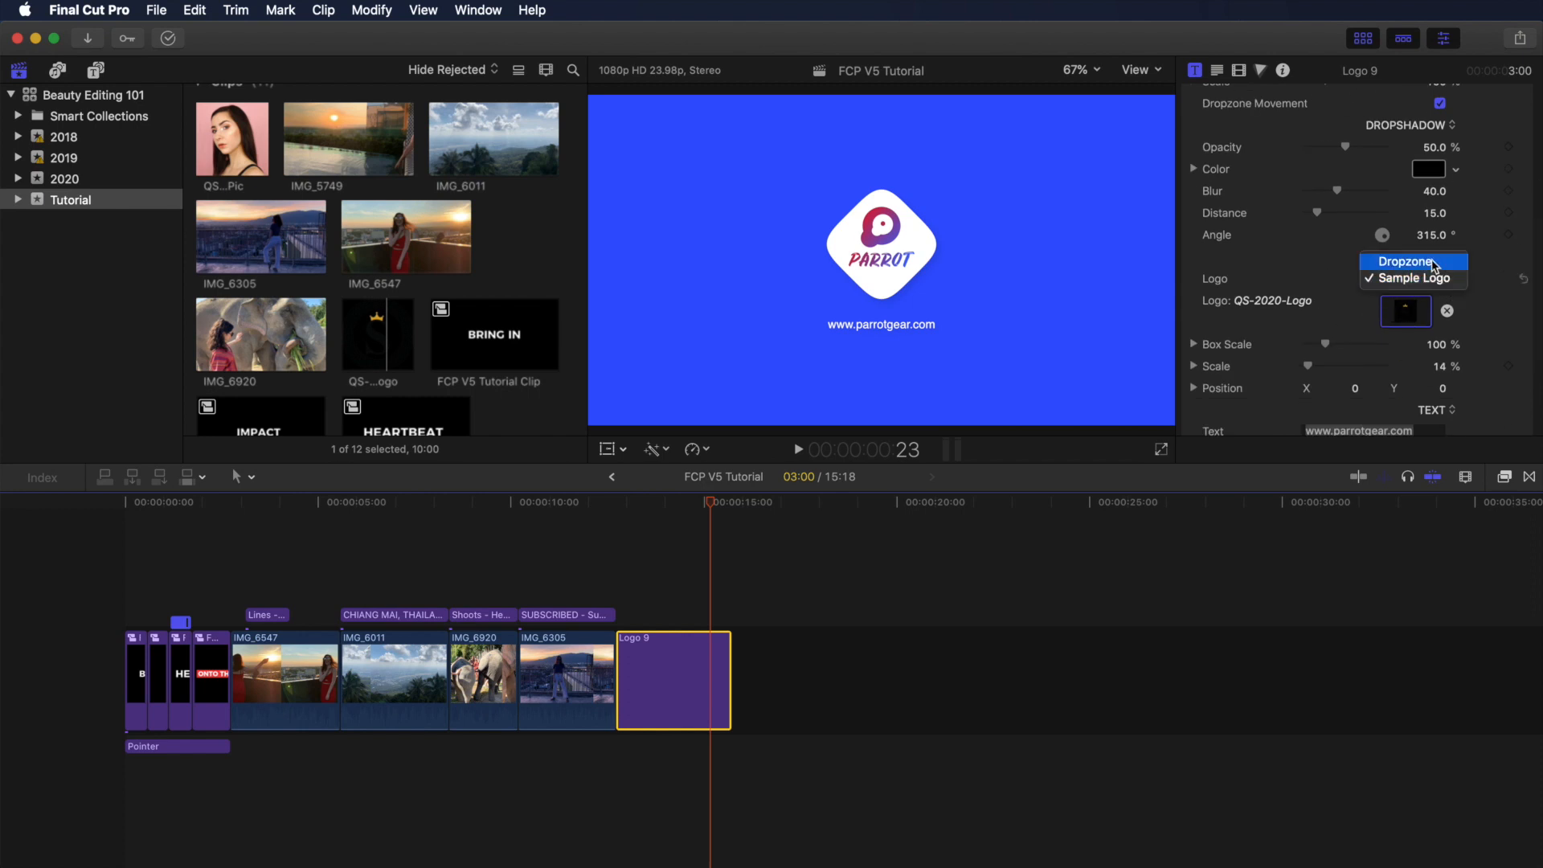
click(1434, 264)
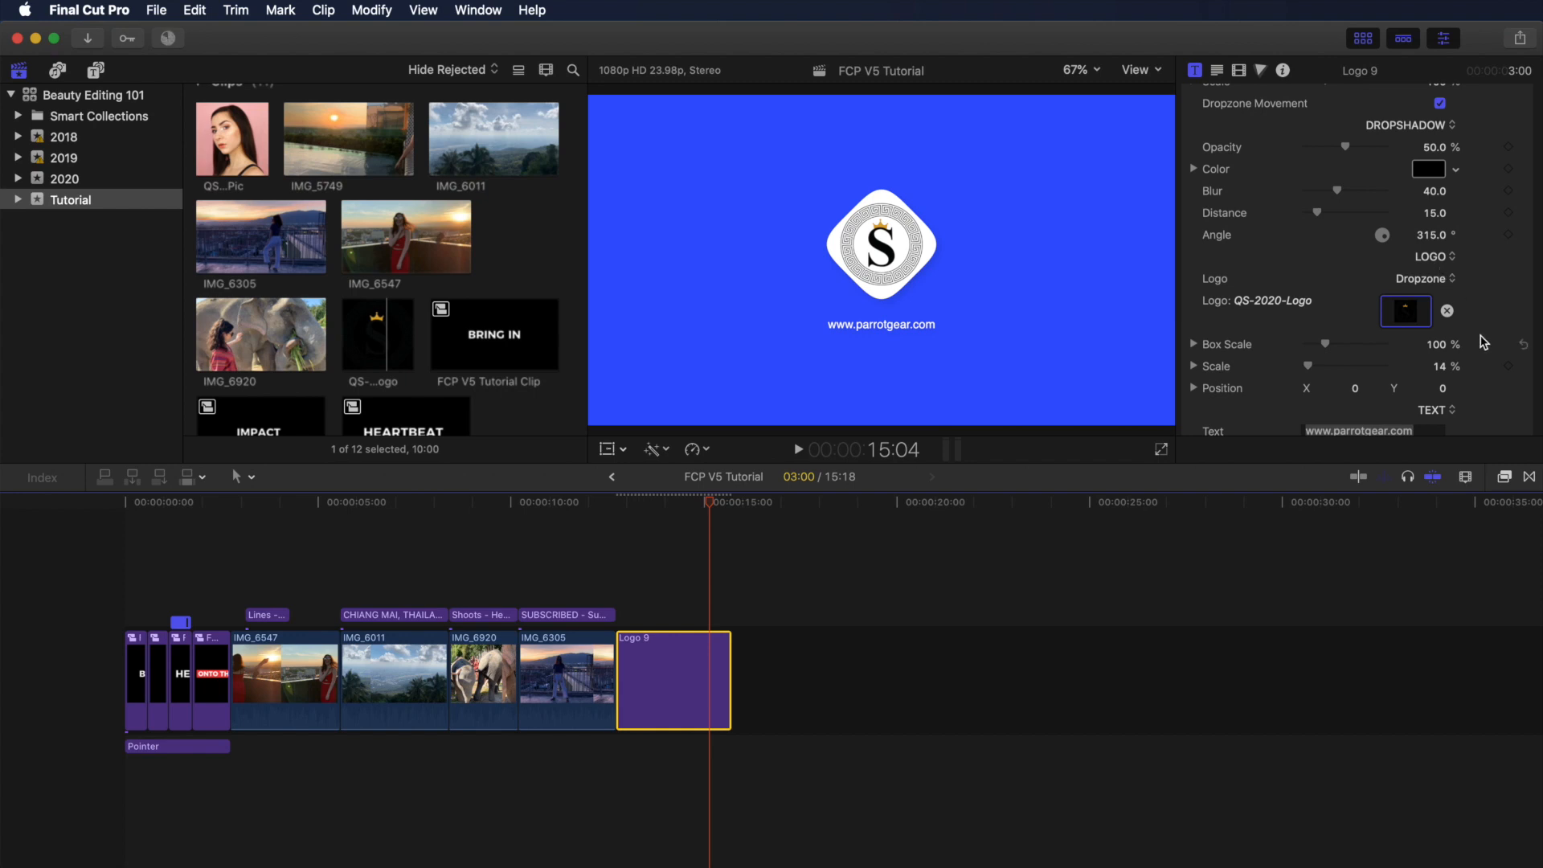
drag(1326, 344, 1326, 346)
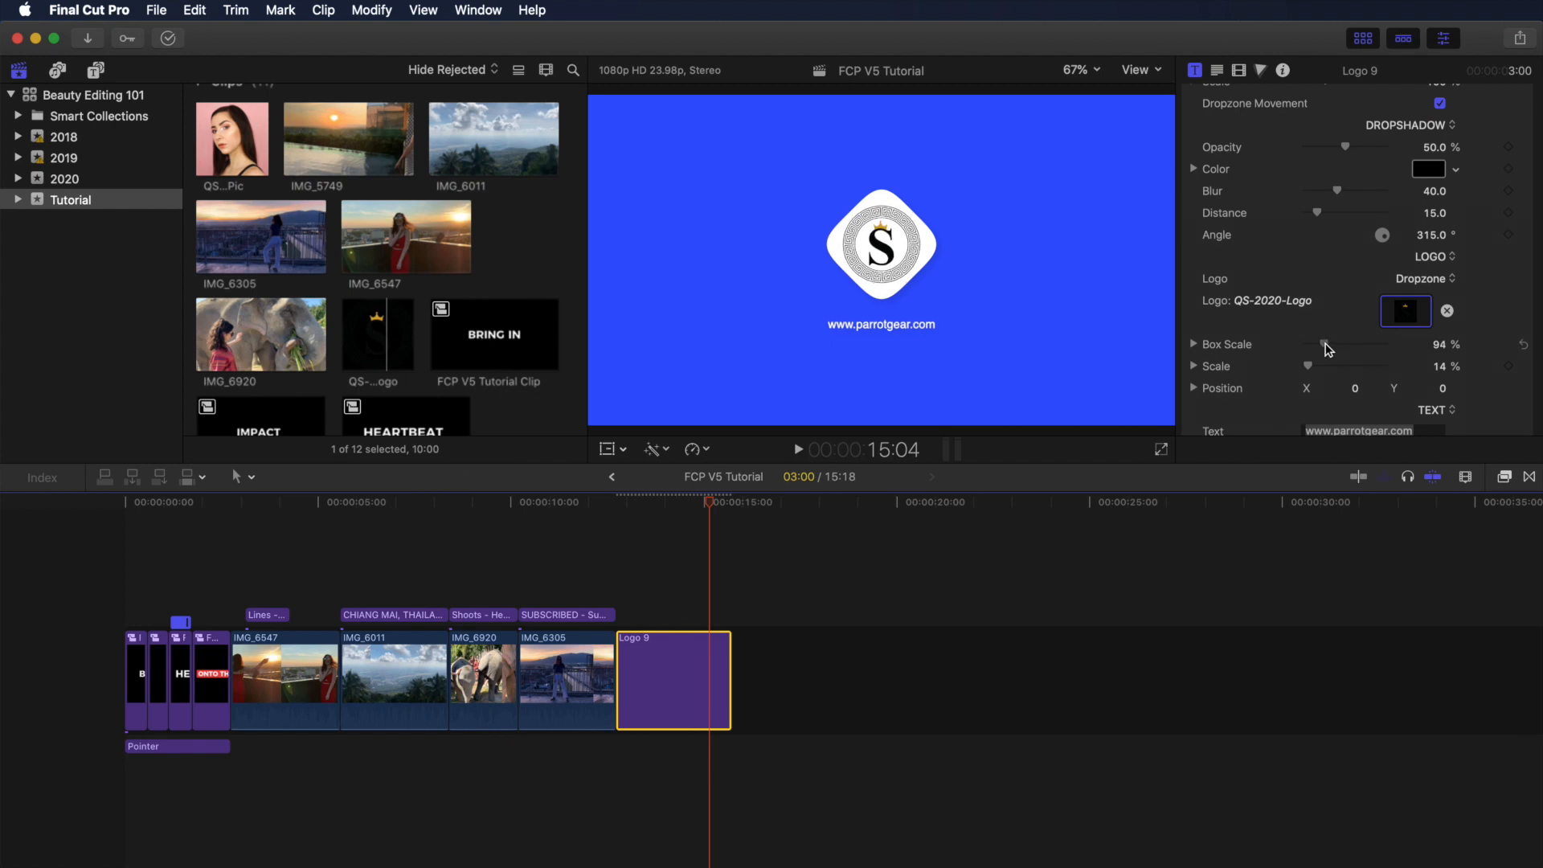
click(1478, 409)
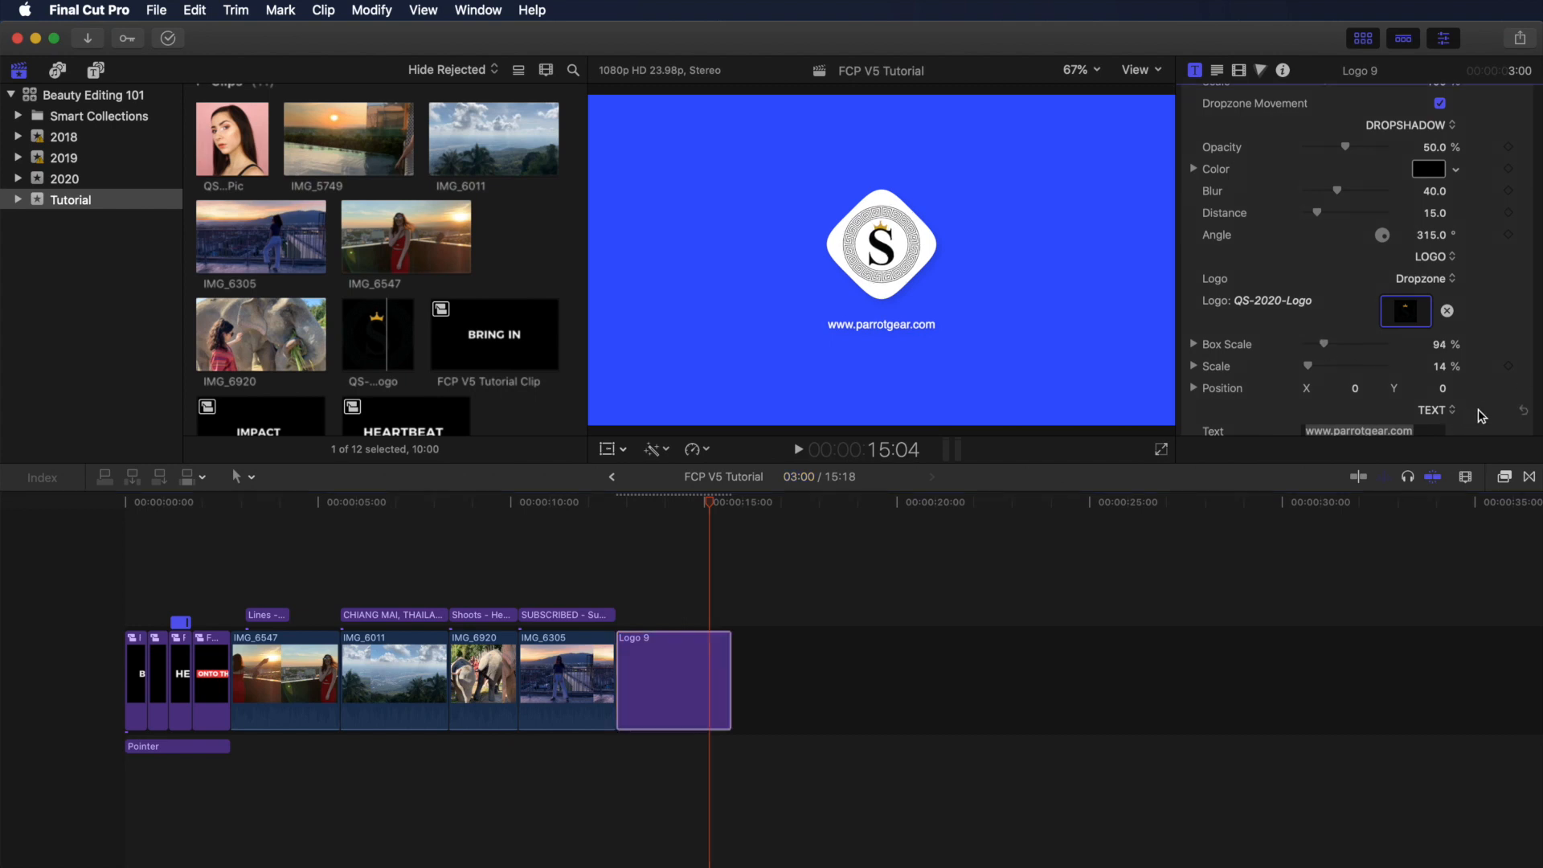
- Replace the web address text in the Logo 9 title with "LET'S BEGIN!"
scroll(1441, 399, down, 3)
click(1412, 330)
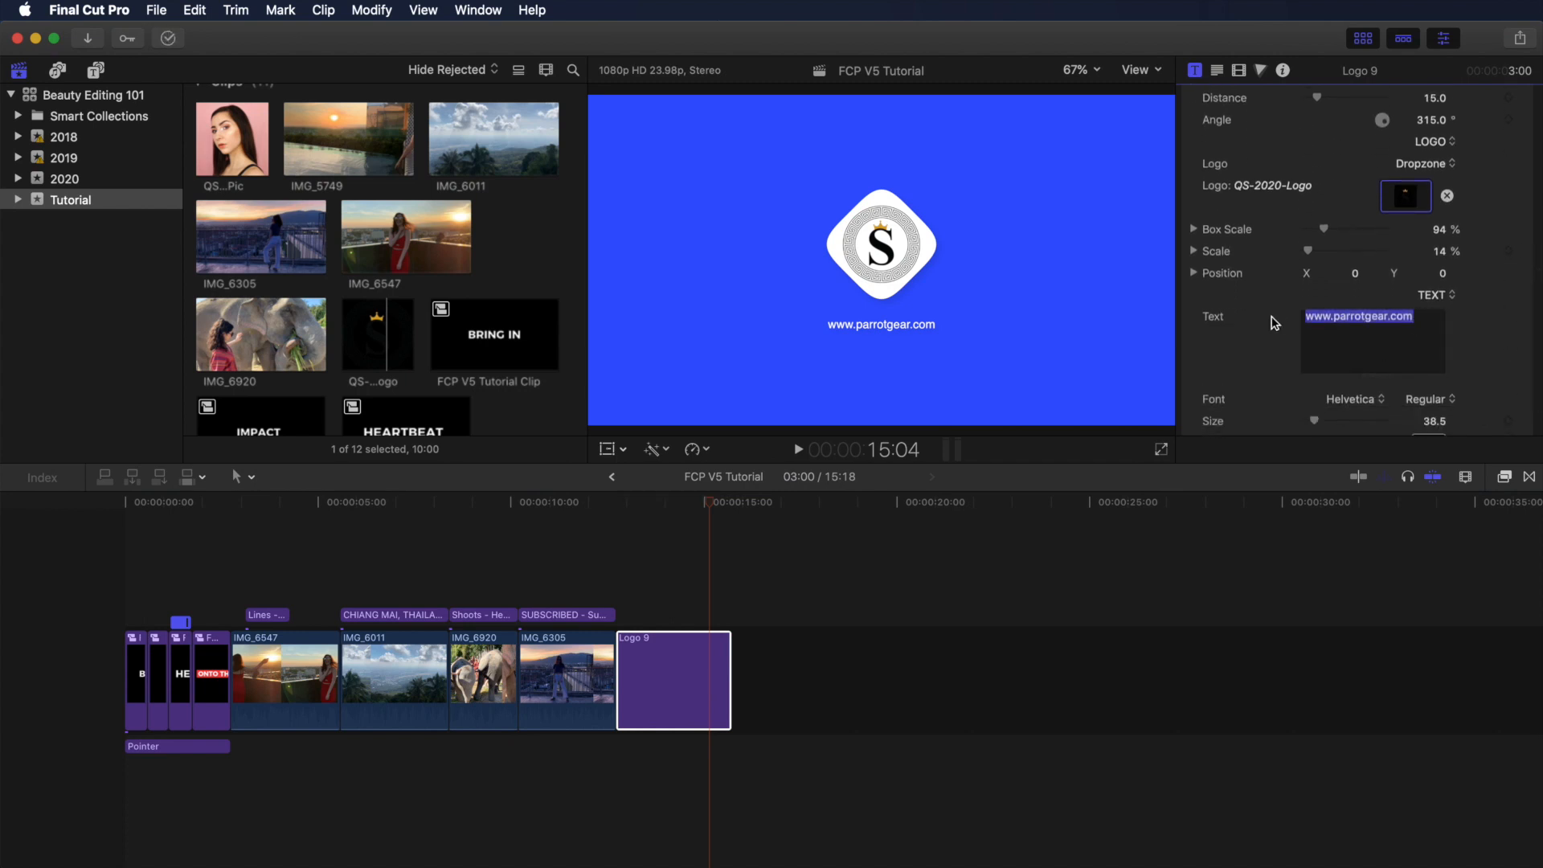
text(LET'S BEGIN!)
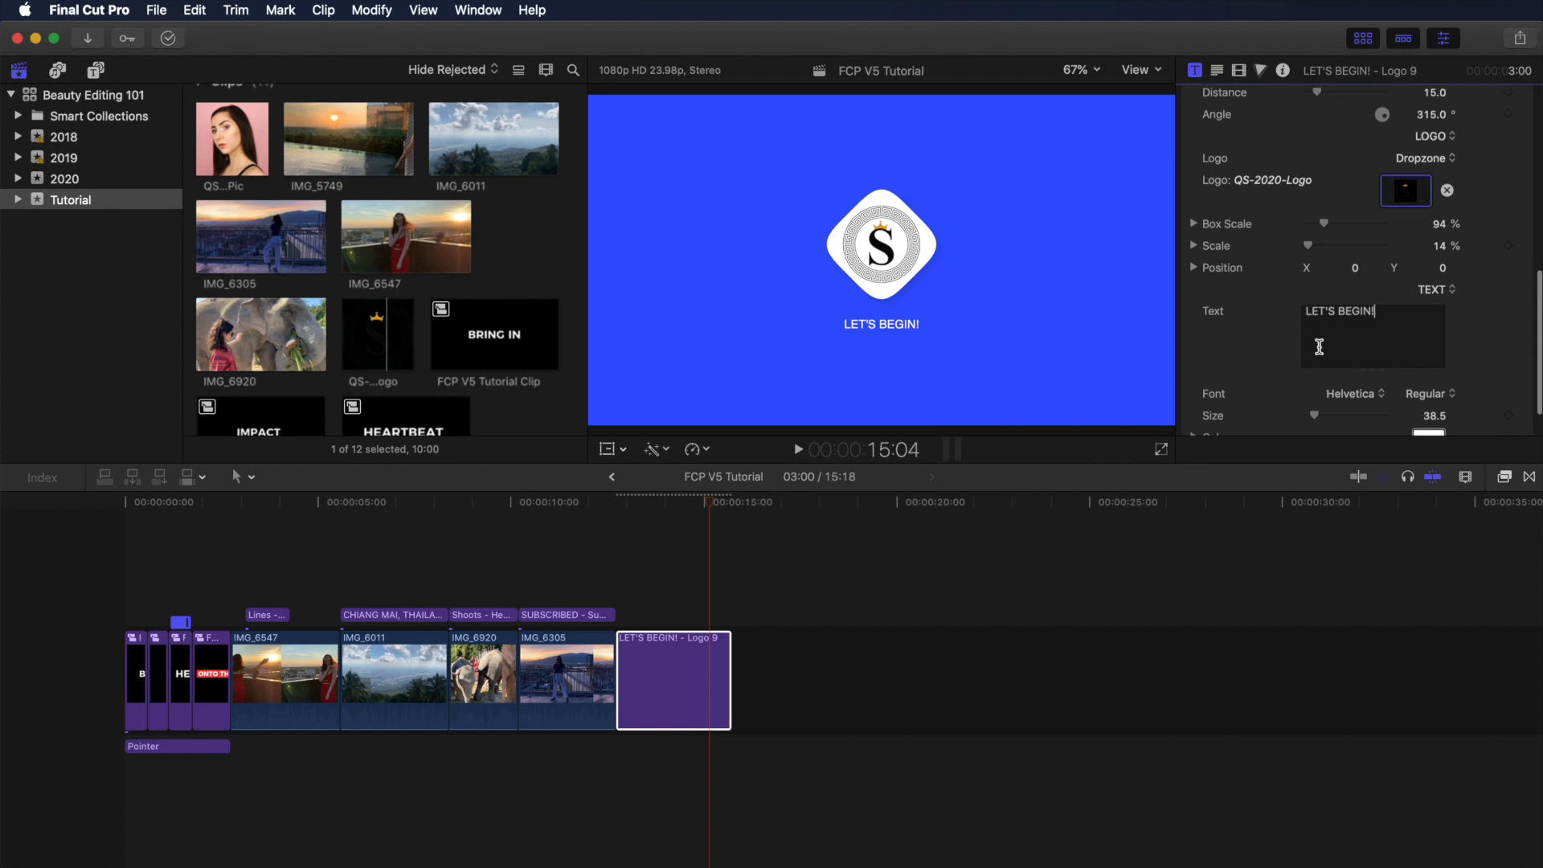
- Set the font of the "LET'S BEGIN!" text to Montserrat ExtraBold
click(1371, 393)
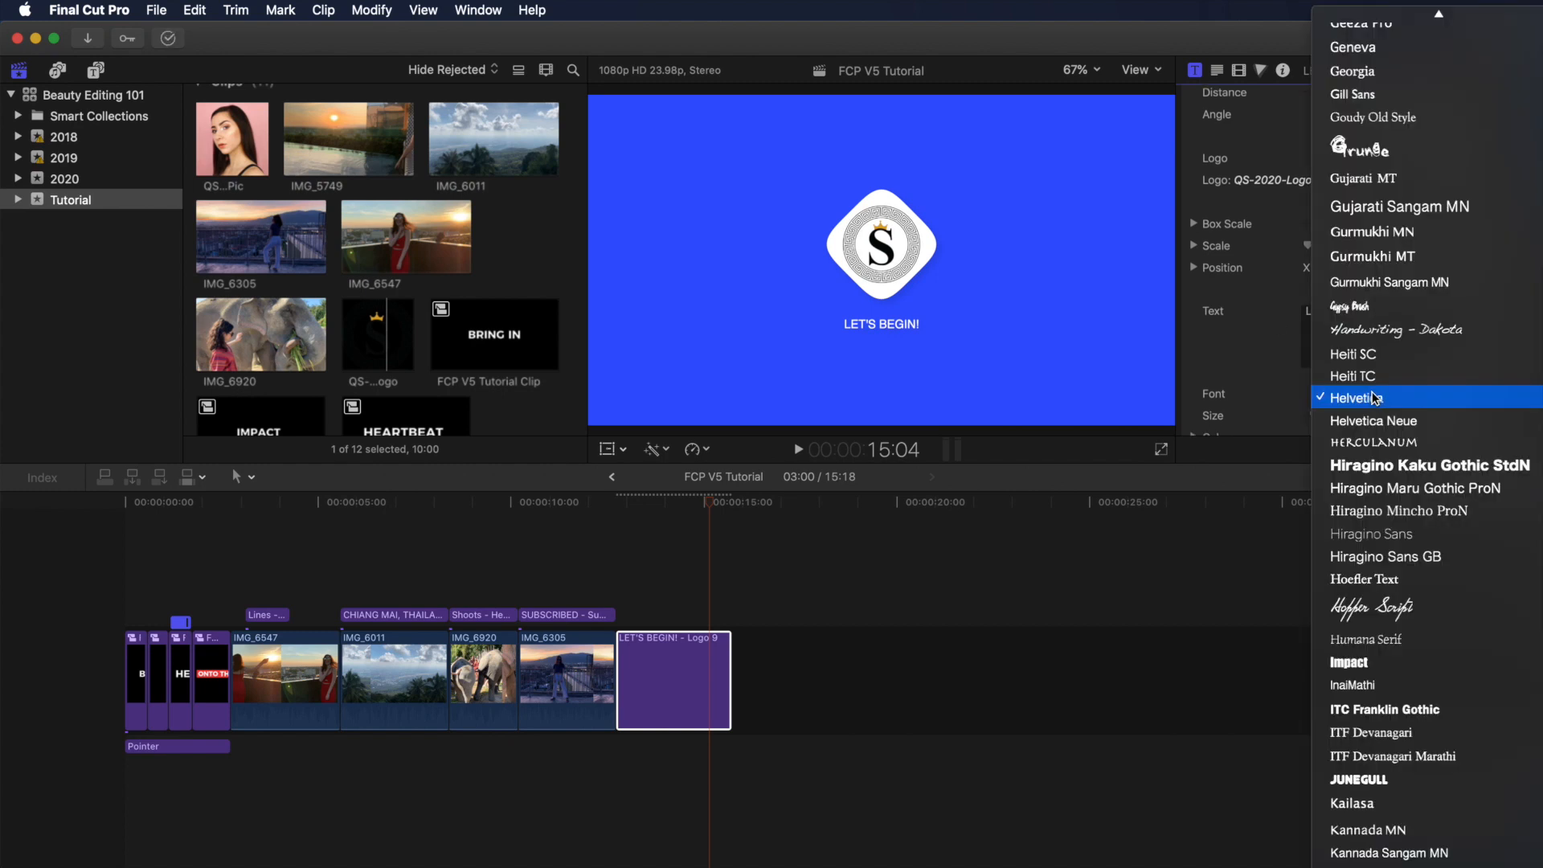
scroll(1383, 442, down, 10)
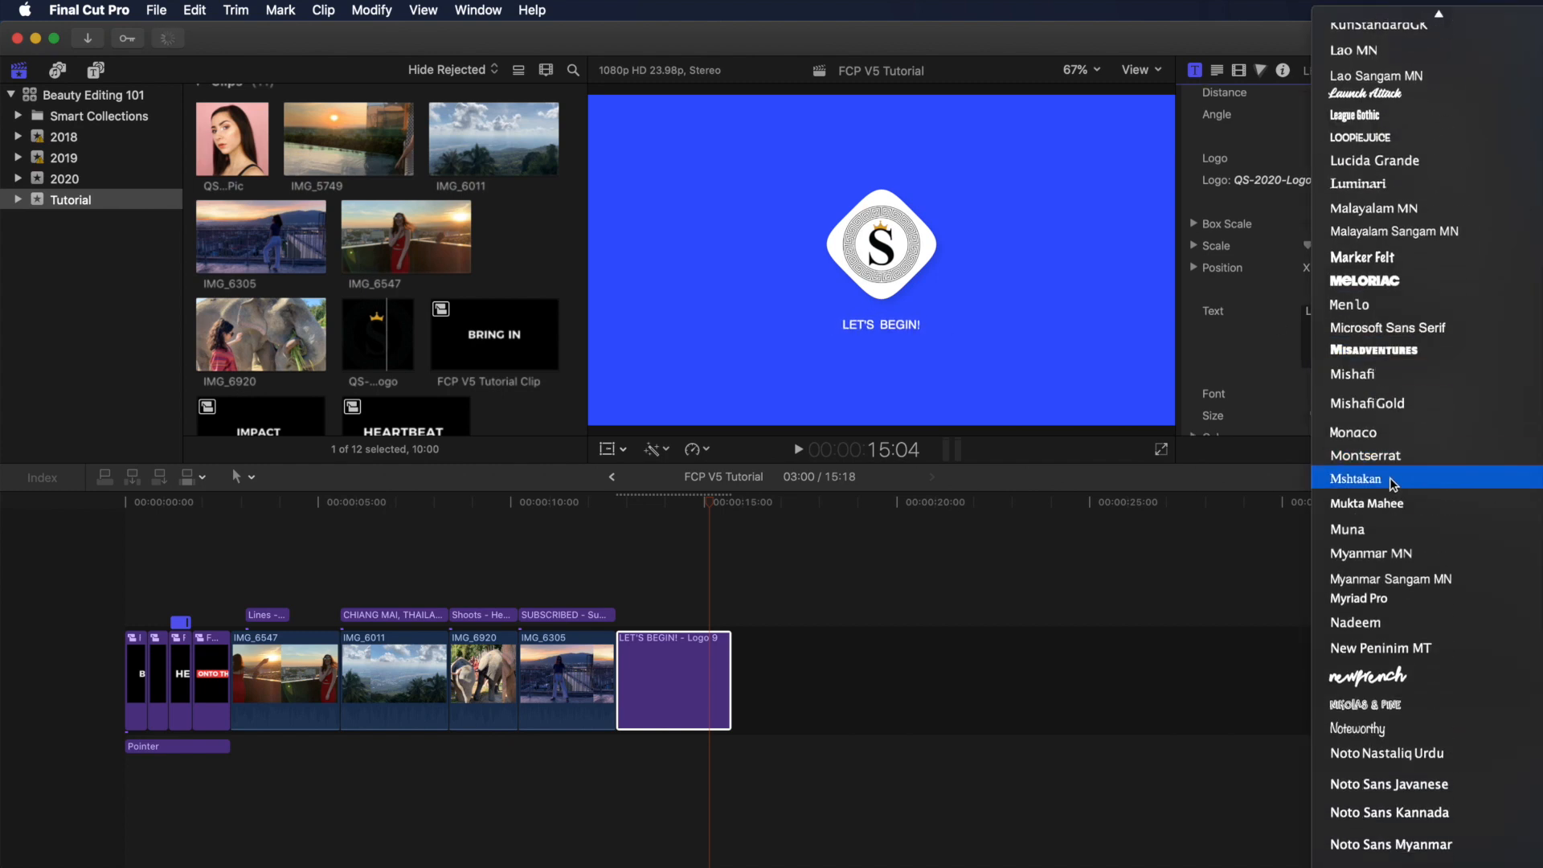
click(1394, 457)
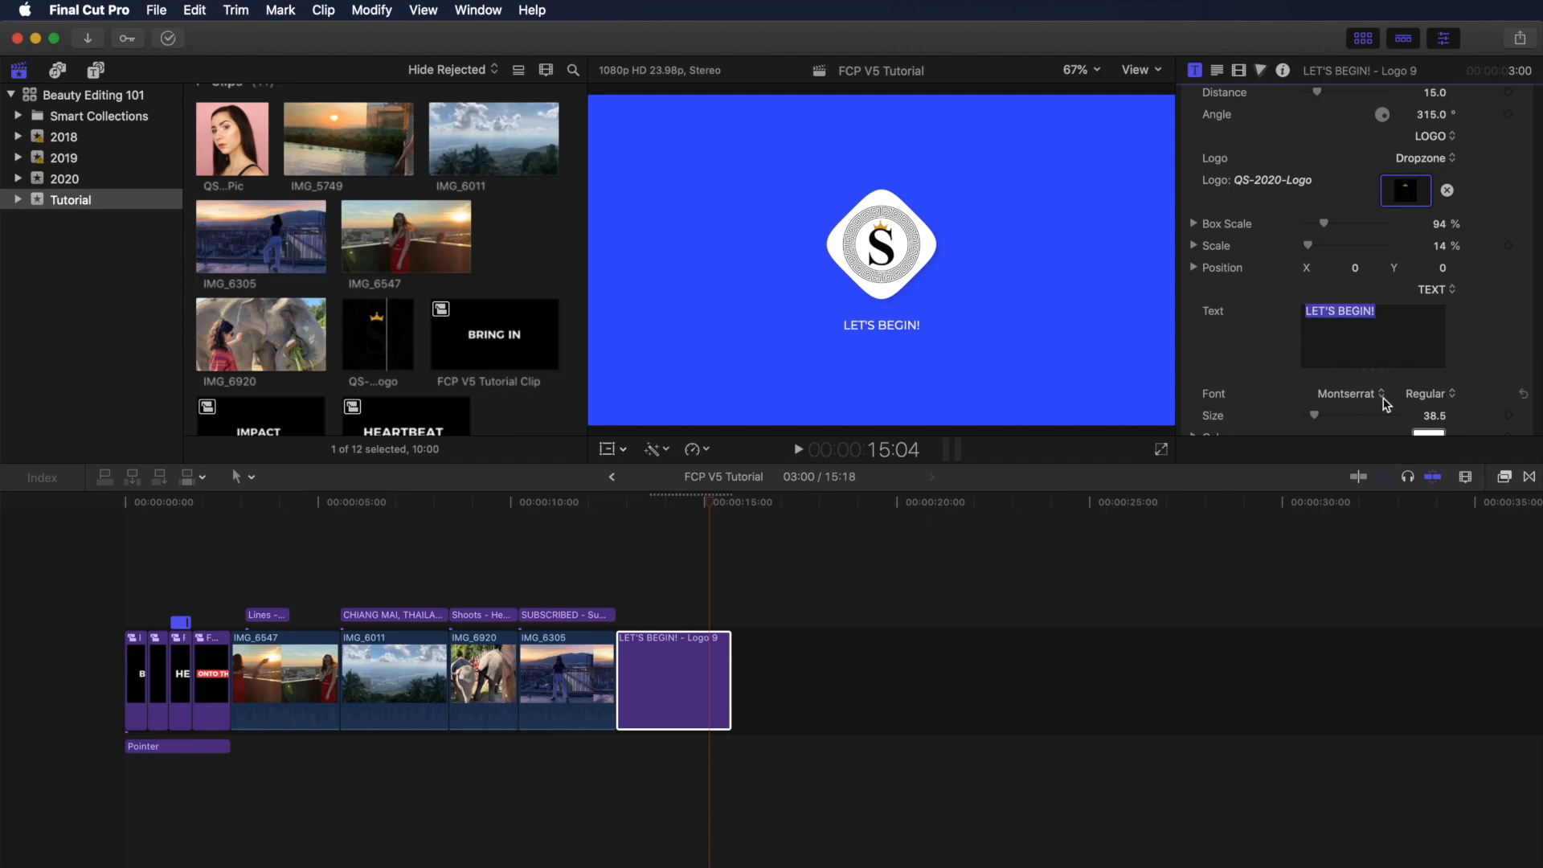
click(1433, 397)
click(1491, 740)
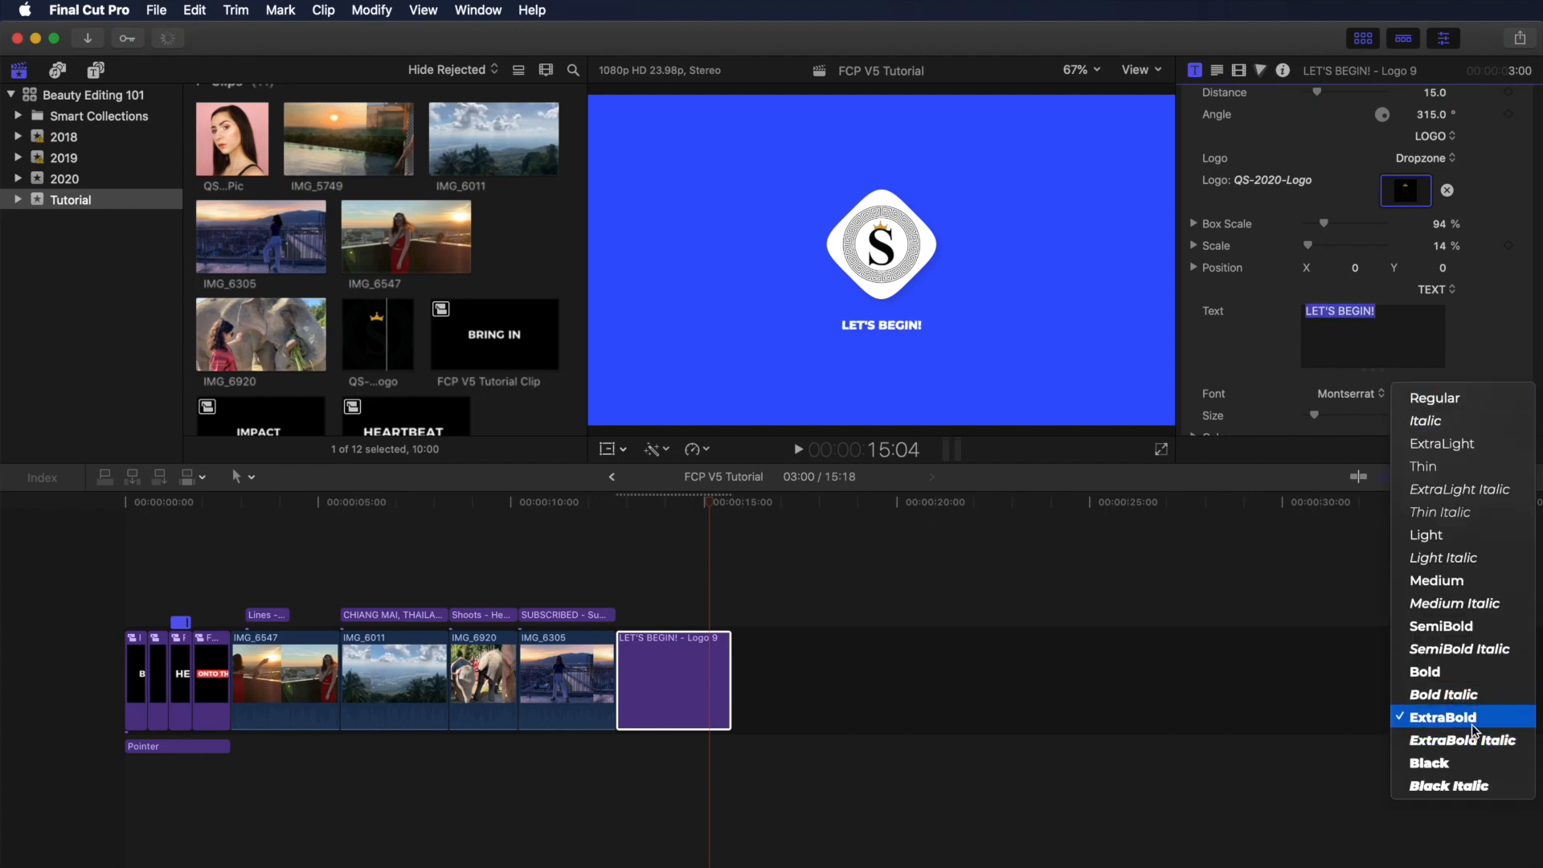
click(1473, 725)
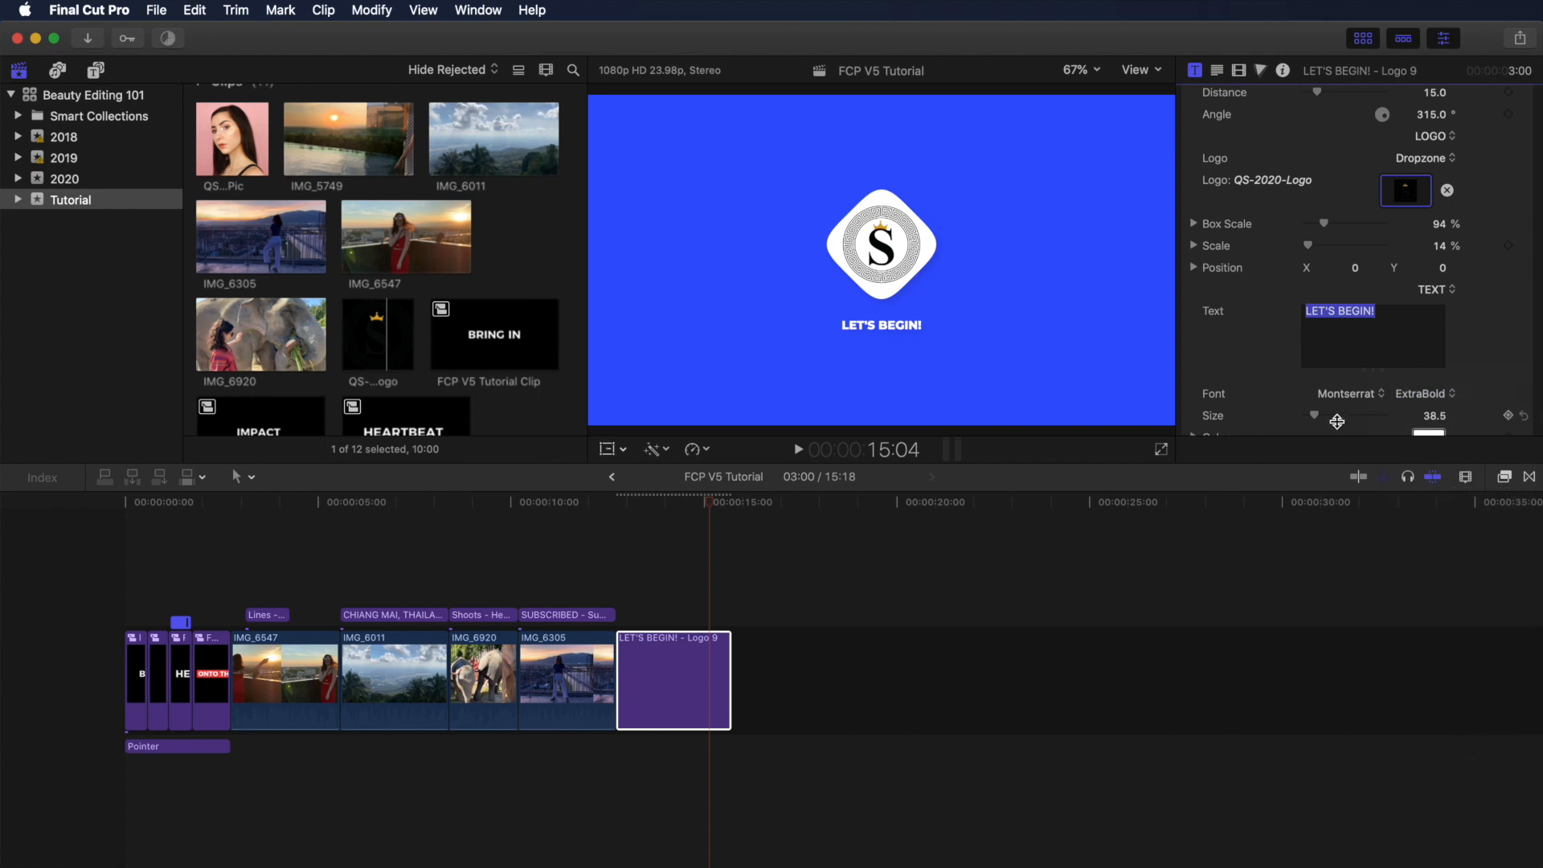
- Set the "LET'S BEGIN!" text size to 100 and its vertical anchor point to 2.9 px
drag(1319, 414, 1334, 416)
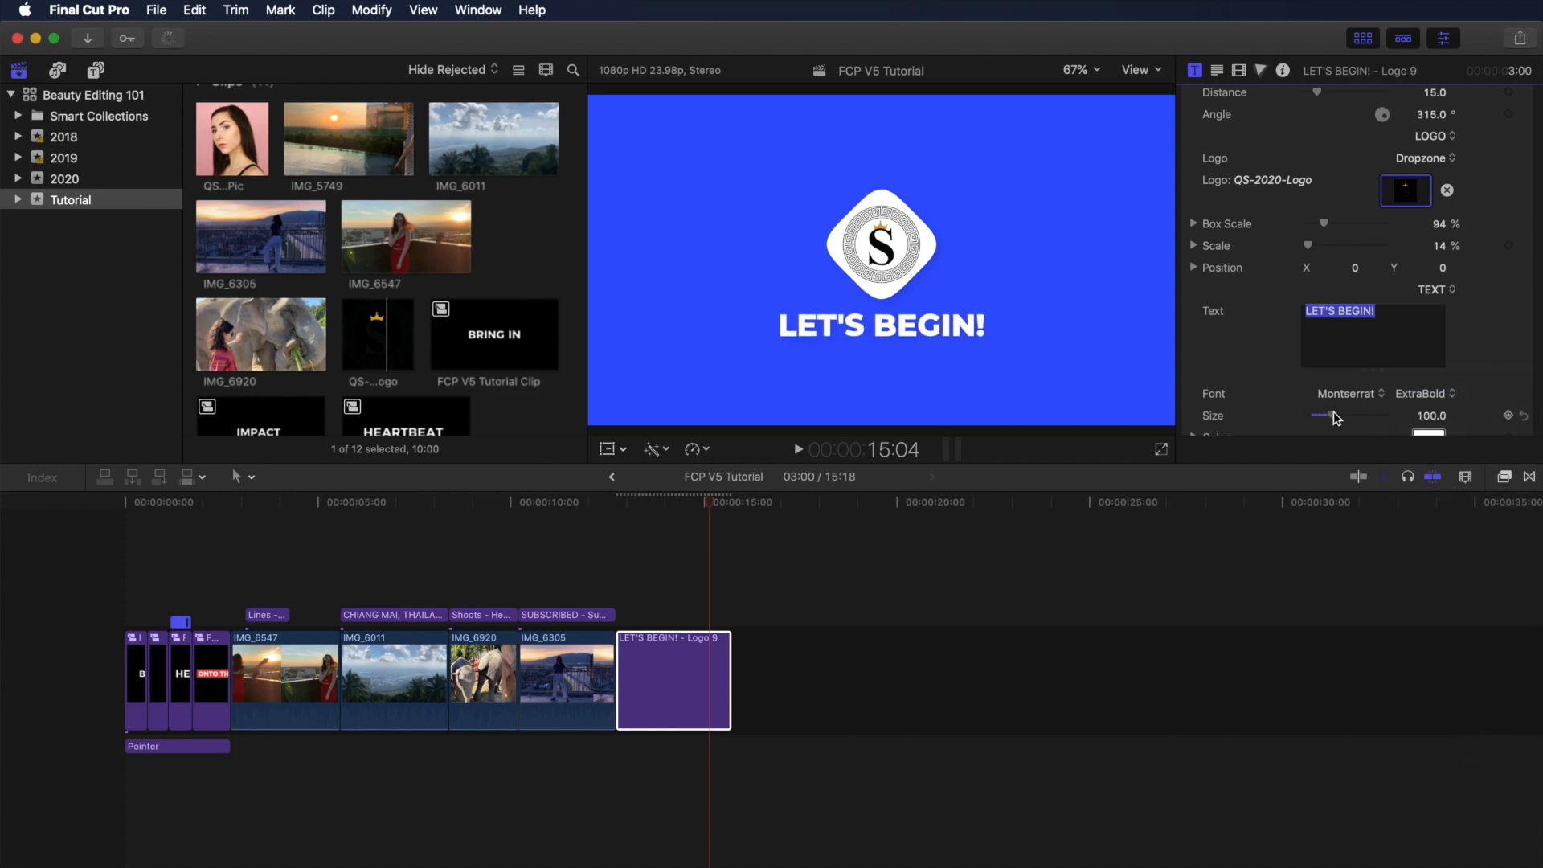
scroll(1379, 421, down, 3)
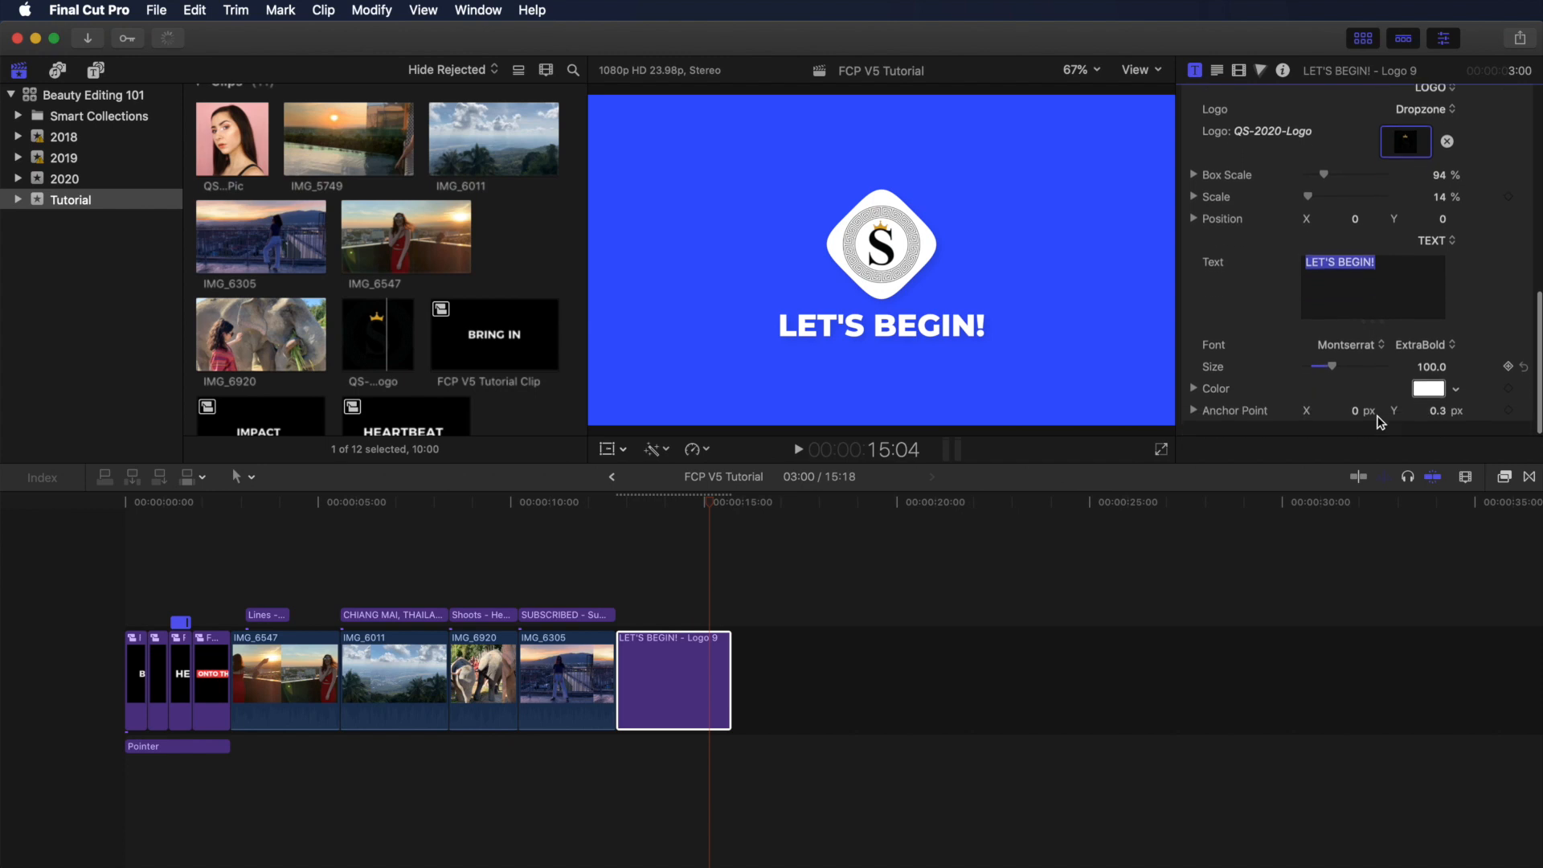
drag(1441, 418, 1451, 391)
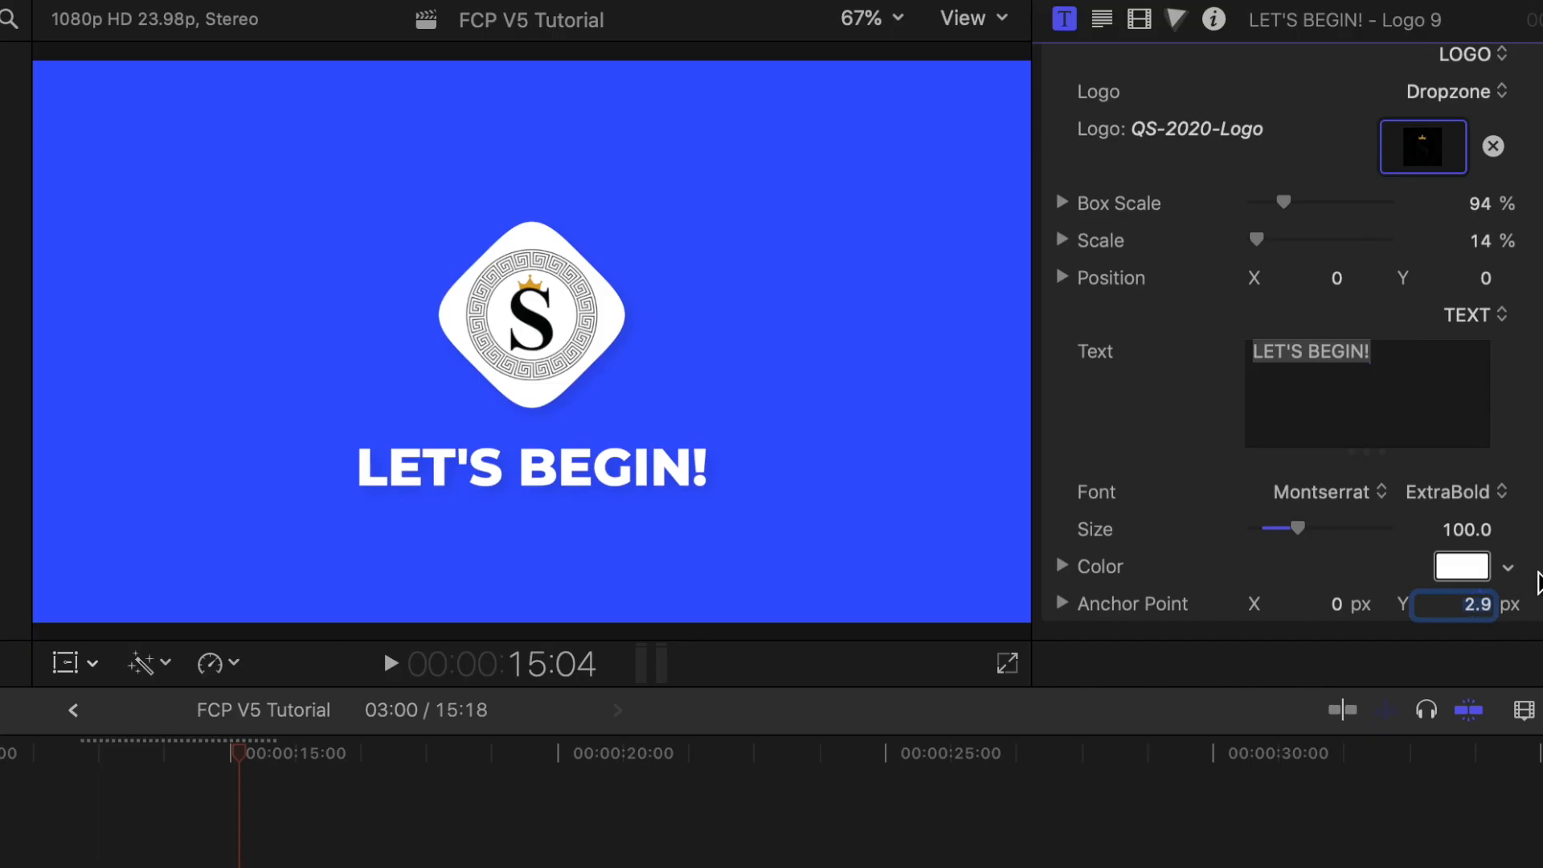
- Set the vertical anchor point of the "LET'S BEGIN!" text to 3 px and play back the Logo 9 title
text(3)
key(Return)
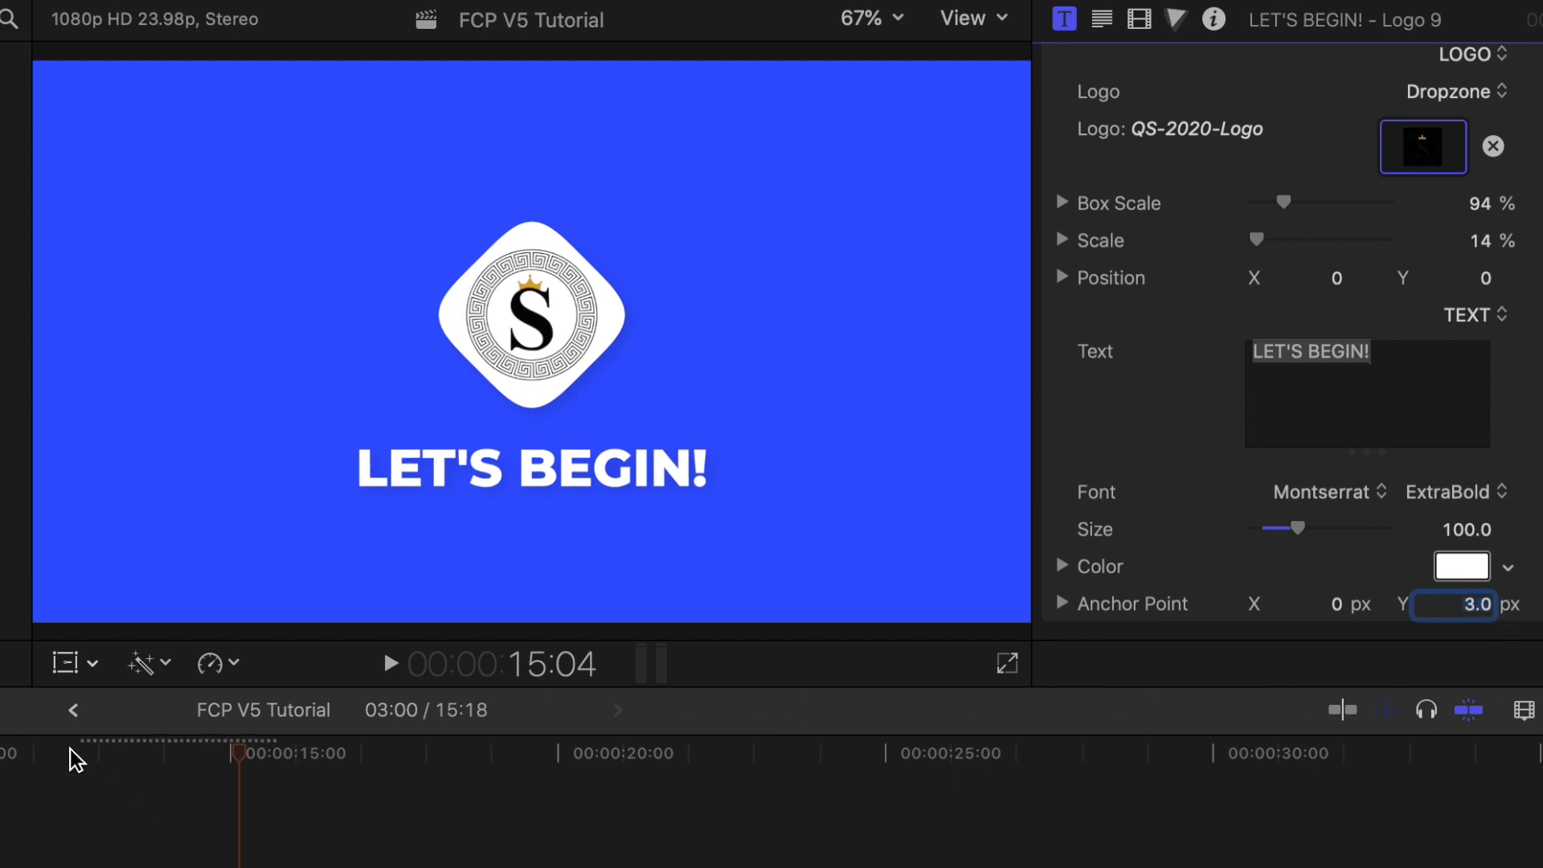
click(98, 760)
key(space)
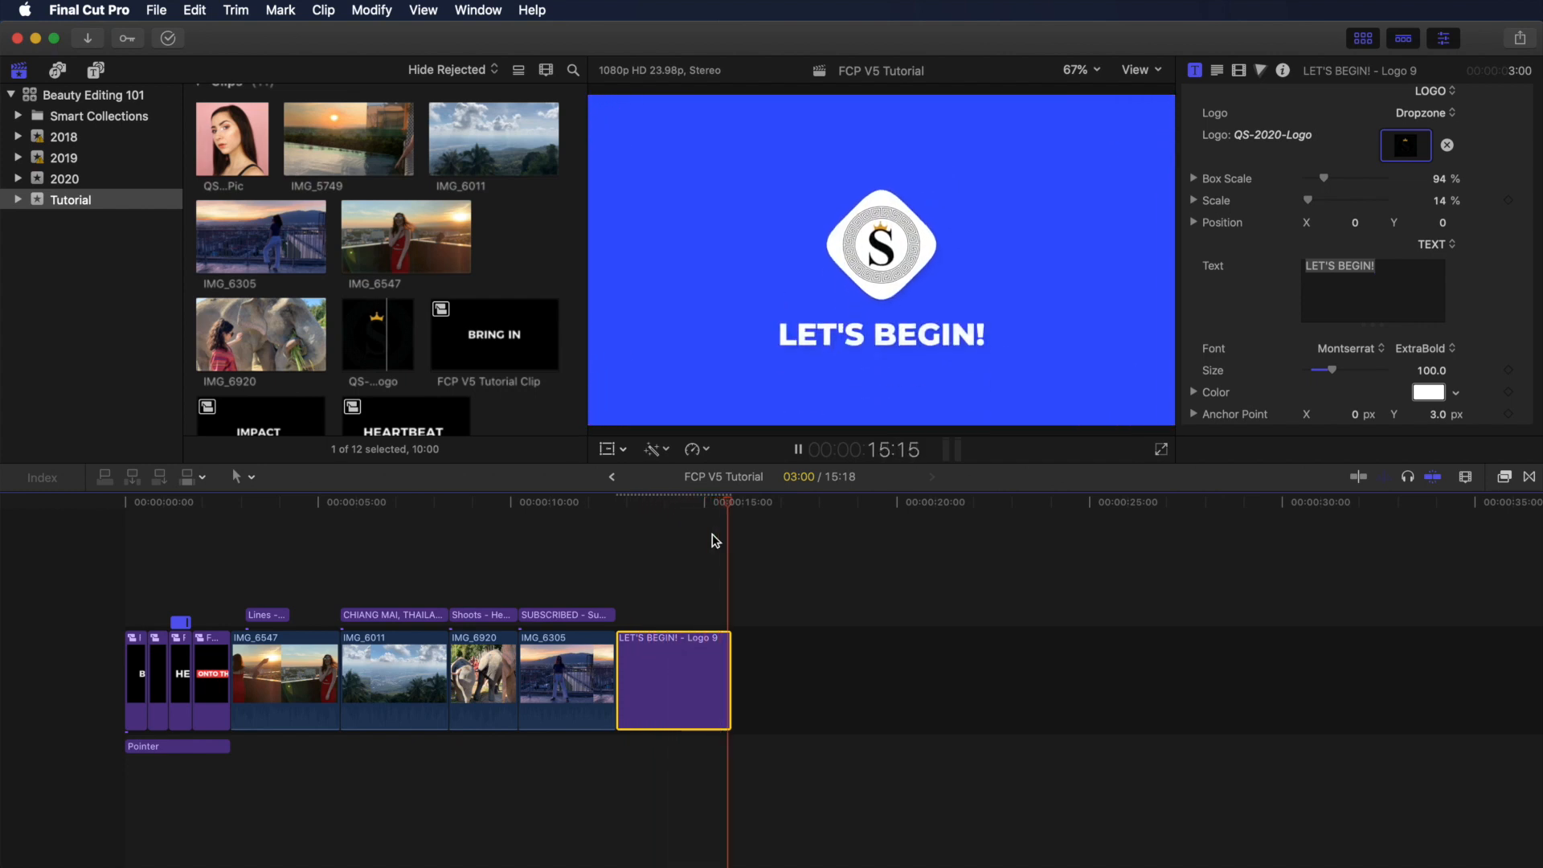
drag(696, 510, 677, 512)
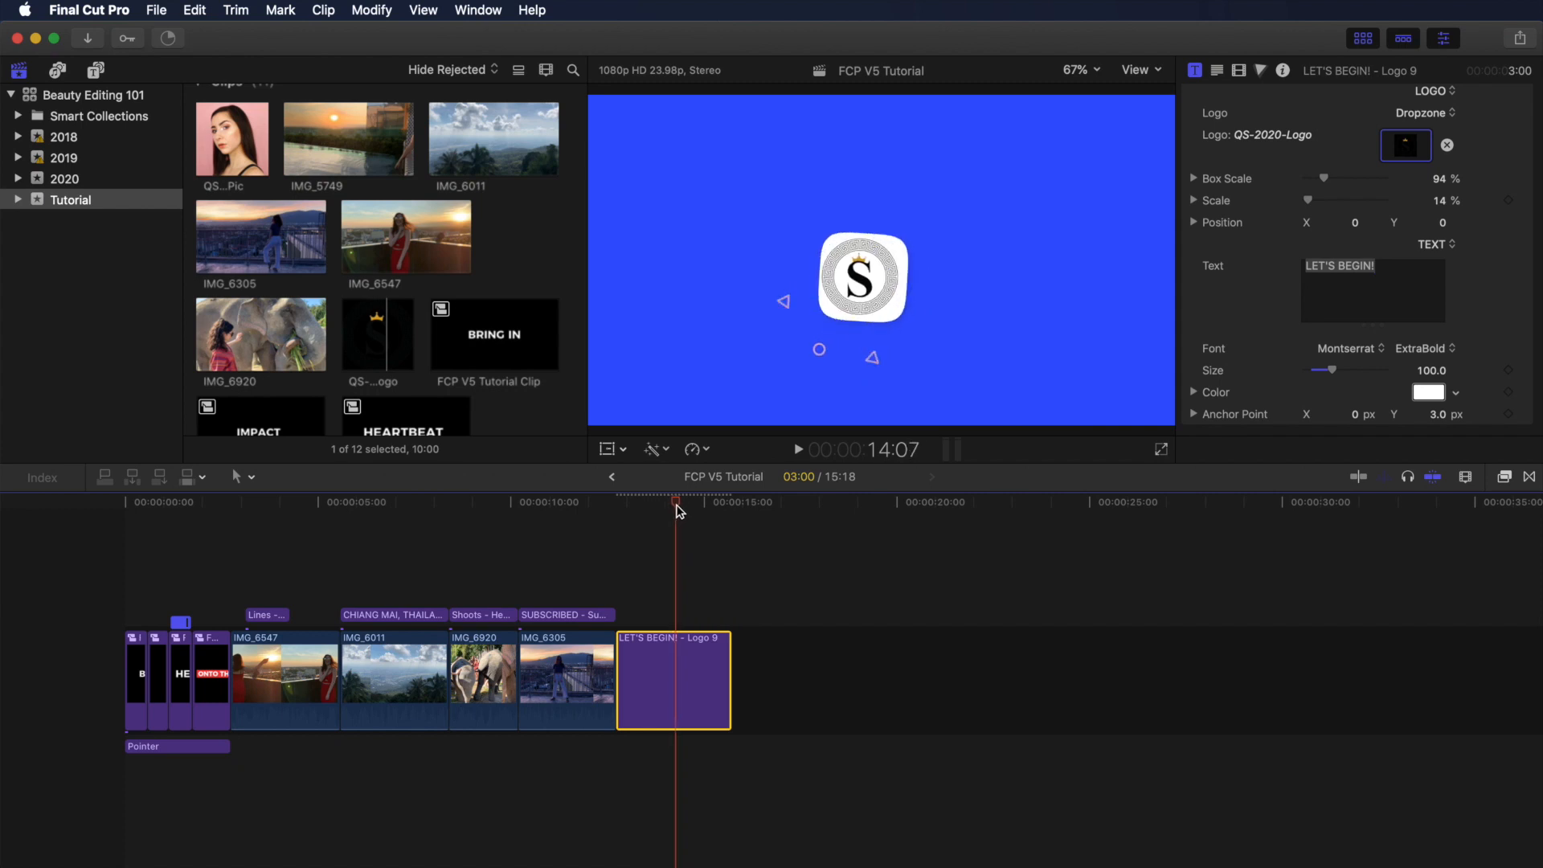
- Set the Logo 9 title's Sphere Color 3 to bright pink and its Accents Color to bright green
scroll(1210, 341, down, 10)
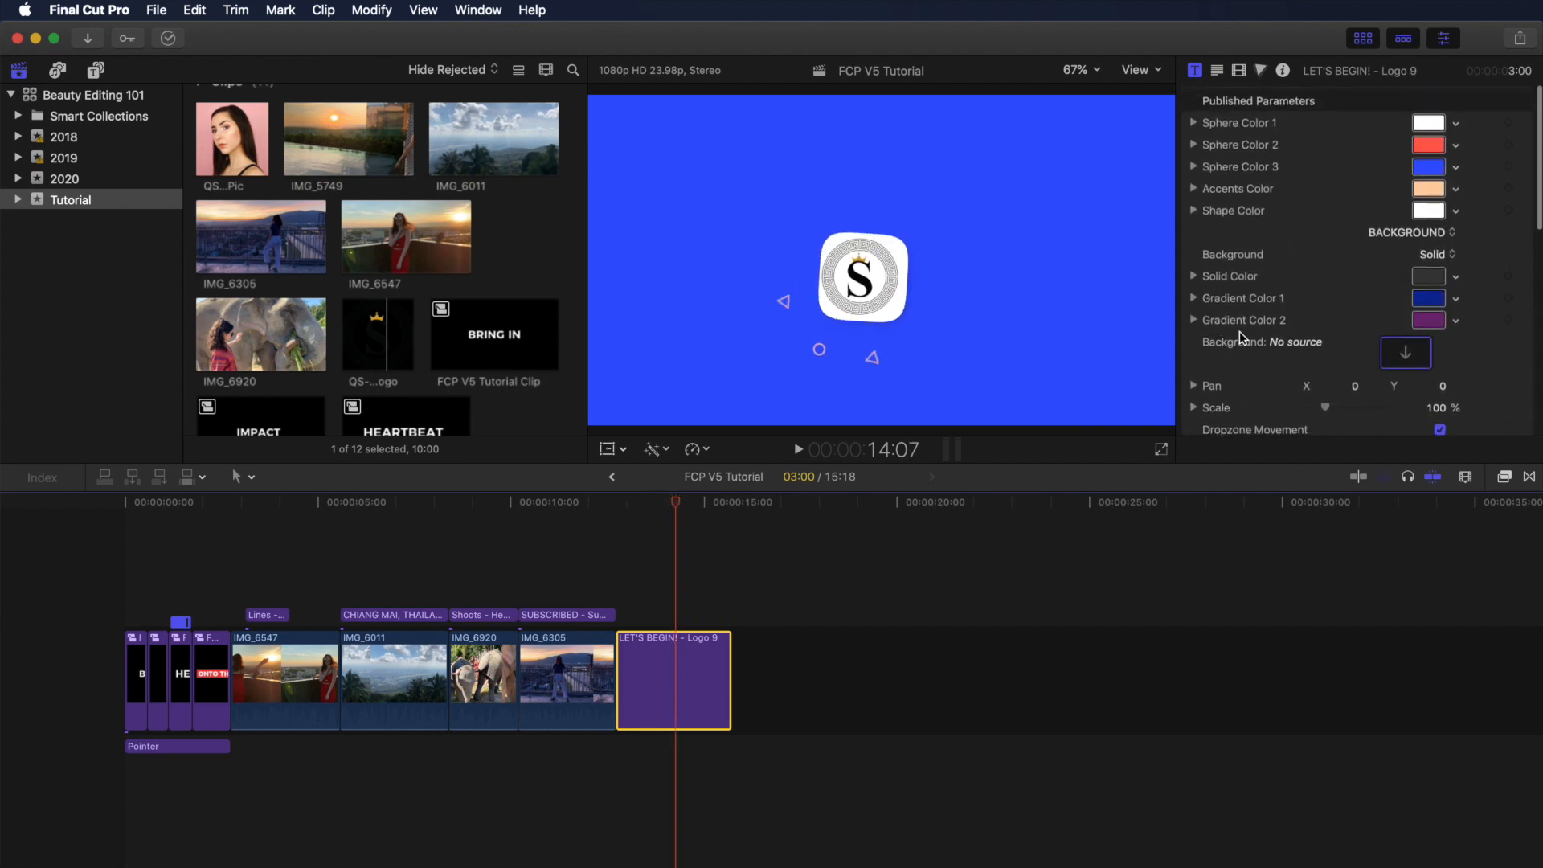
click(1456, 167)
click(1525, 347)
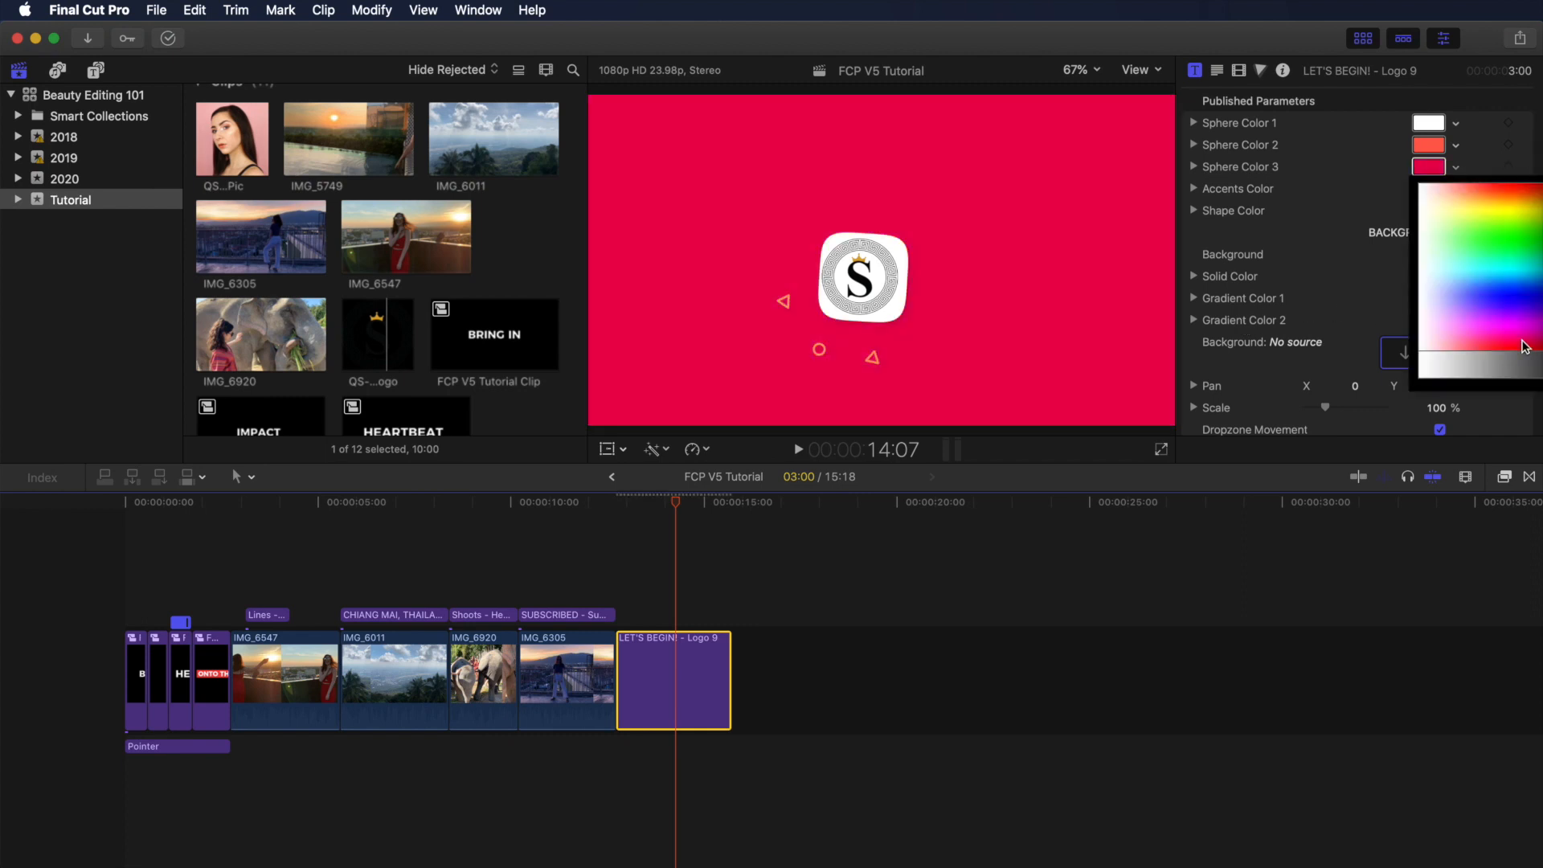
drag(1525, 347, 1488, 332)
key(Escape)
click(1455, 188)
key(Escape)
- Set the Logo 9 title's background Solid Color to cyan and its Sphere Color 2 to green, and play the title back
click(644, 503)
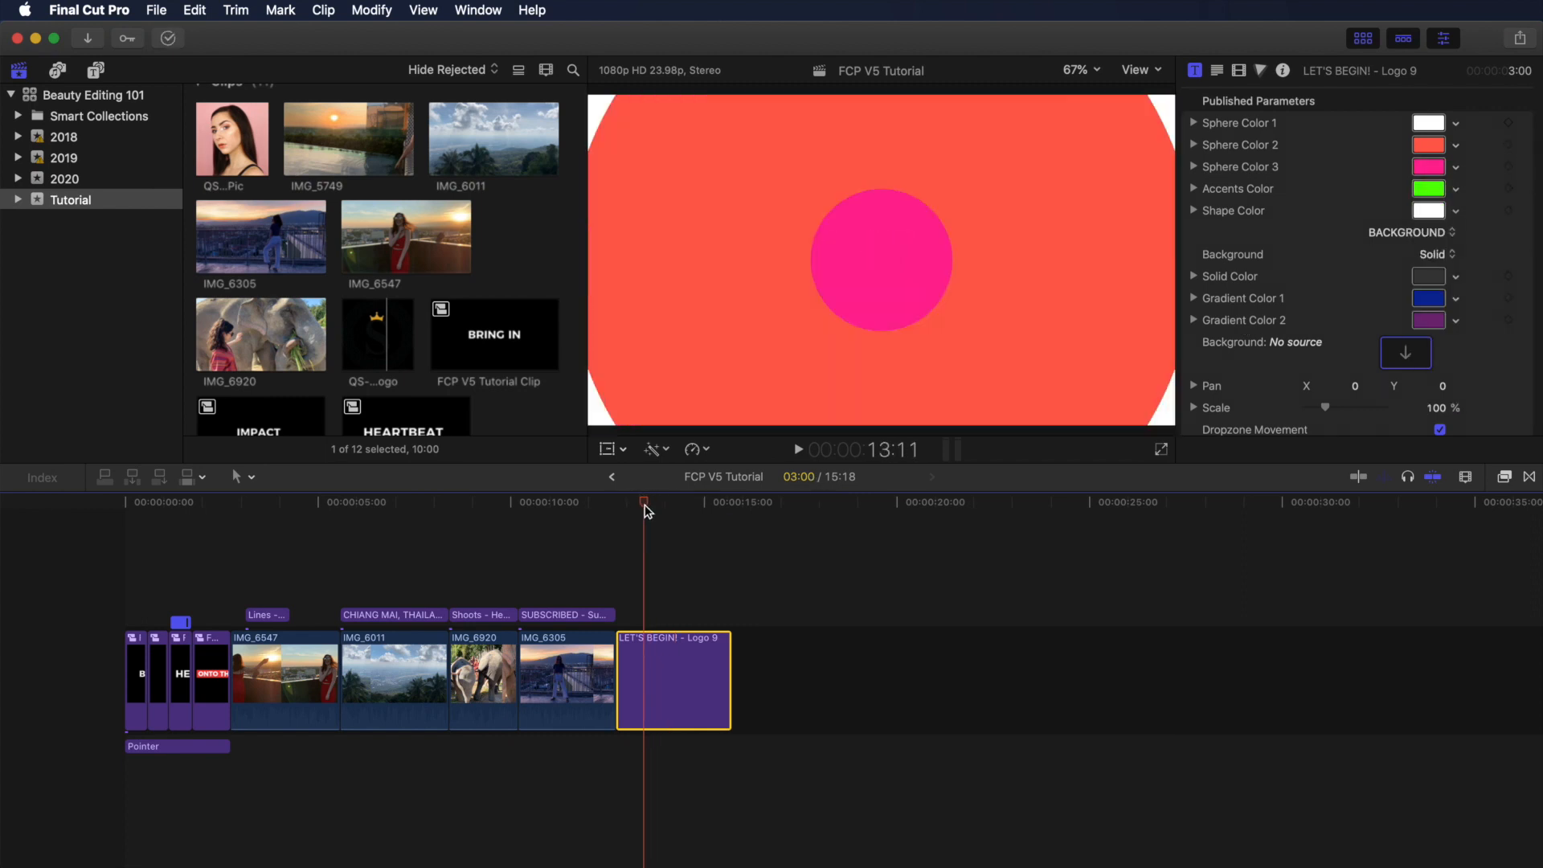
click(1456, 145)
click(1511, 241)
key(Escape)
key(shift+Left)
drag(1429, 189, 1439, 276)
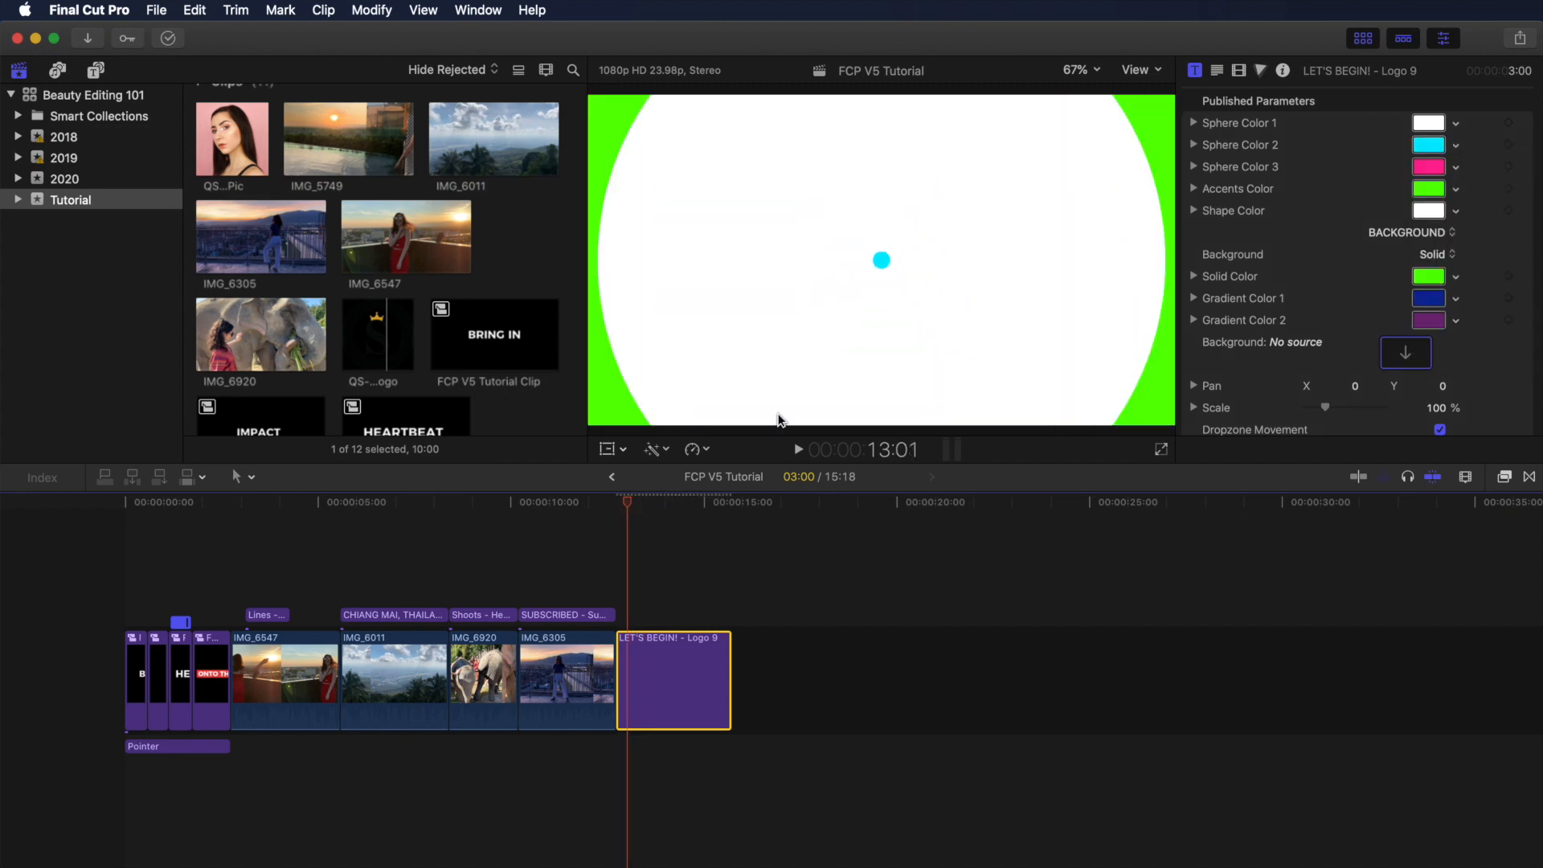
key(super+z)
click(632, 503)
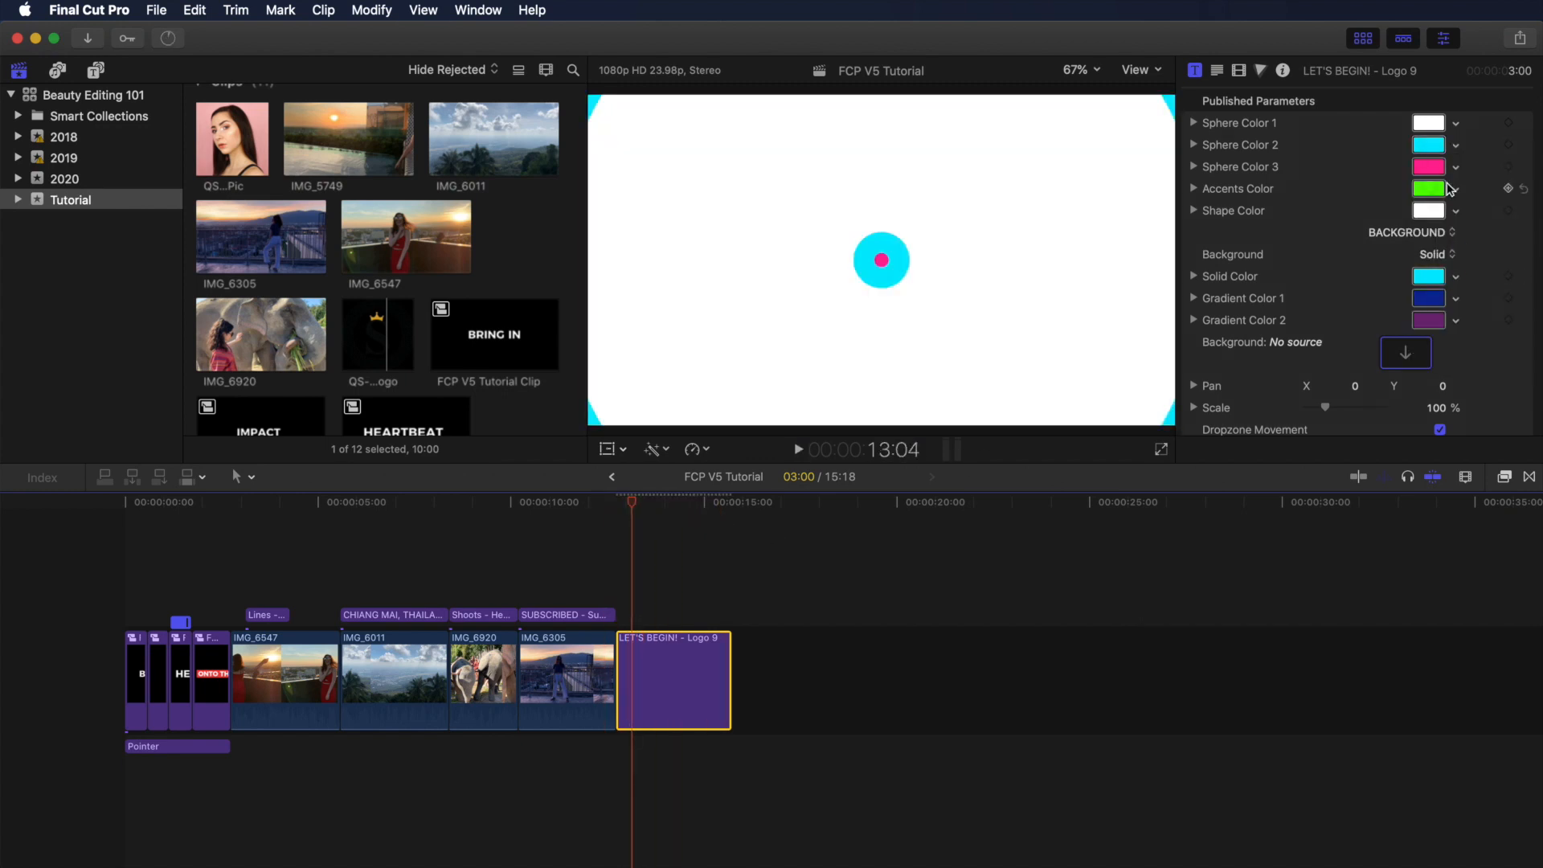
key(super+z)
key(space)
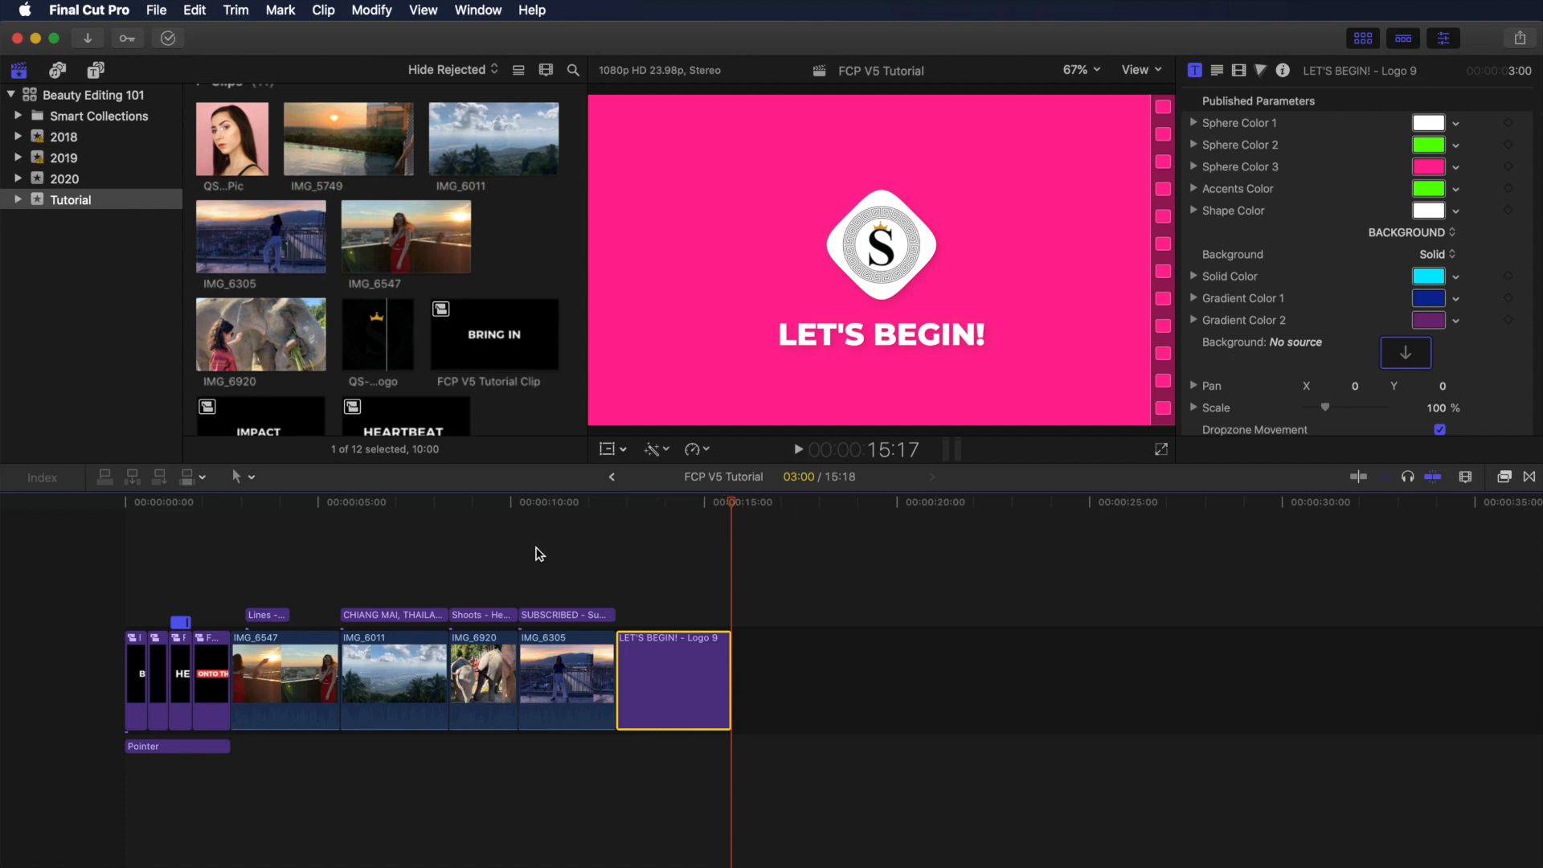
- Add Glitch transition 1 from the FCP Transitions Collection at the cut between the opening titles and clip IMG_6547
click(231, 504)
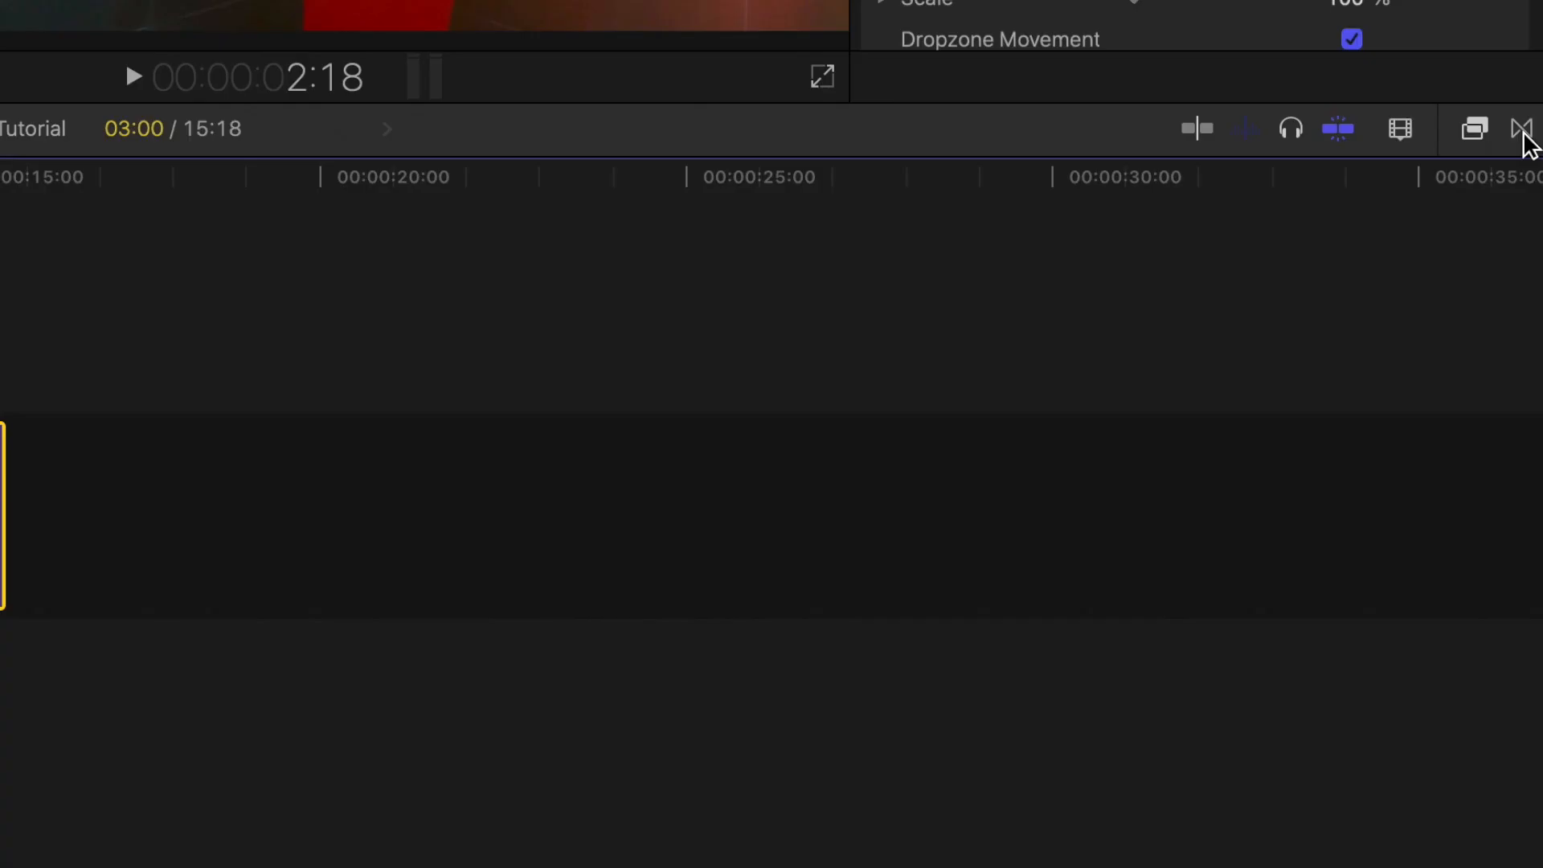
click(1530, 479)
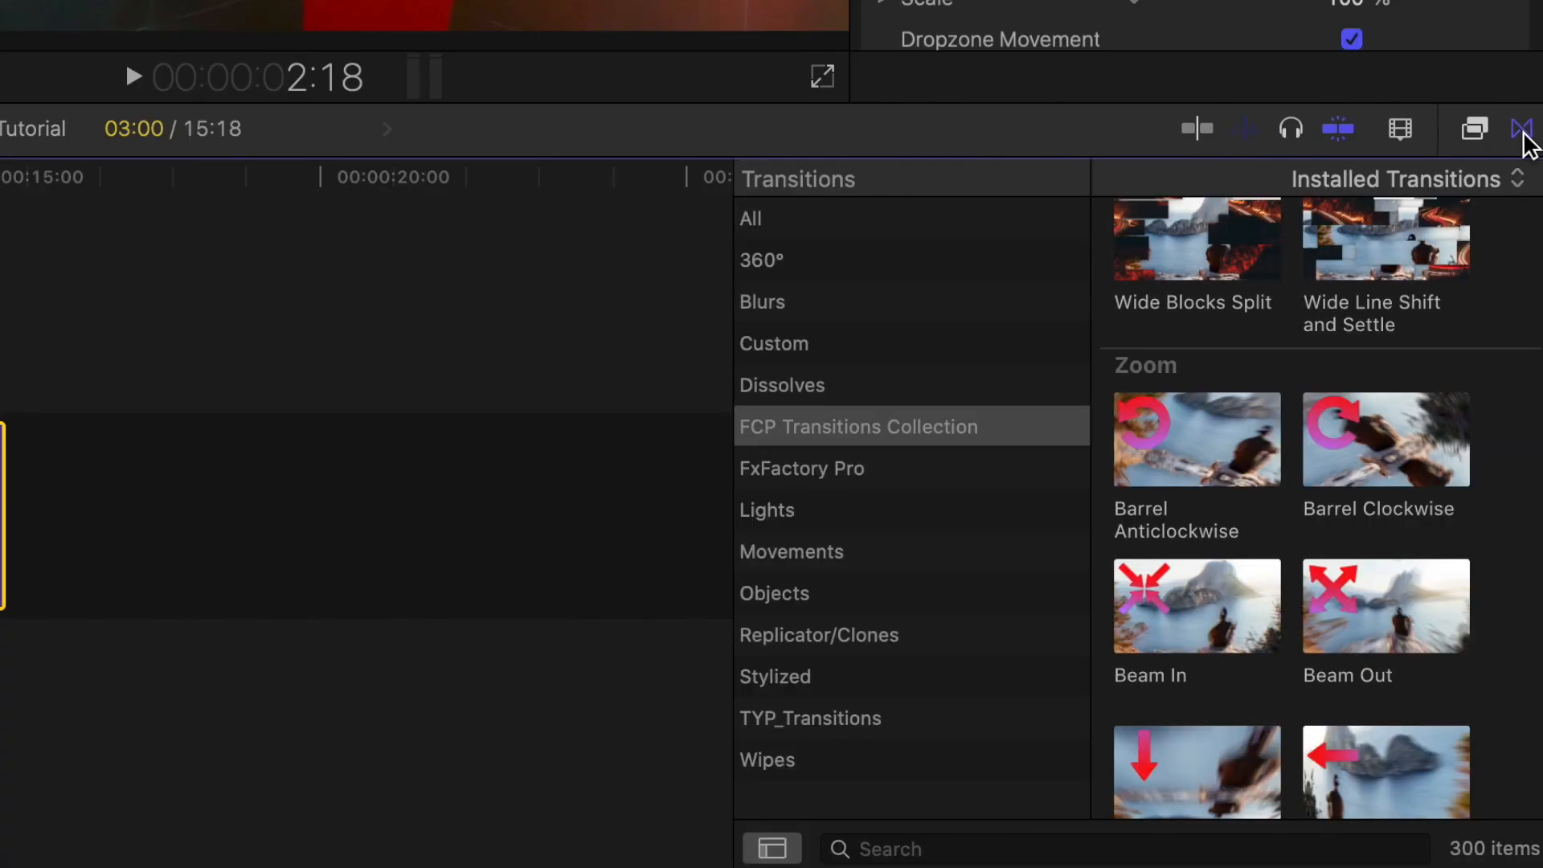
click(854, 428)
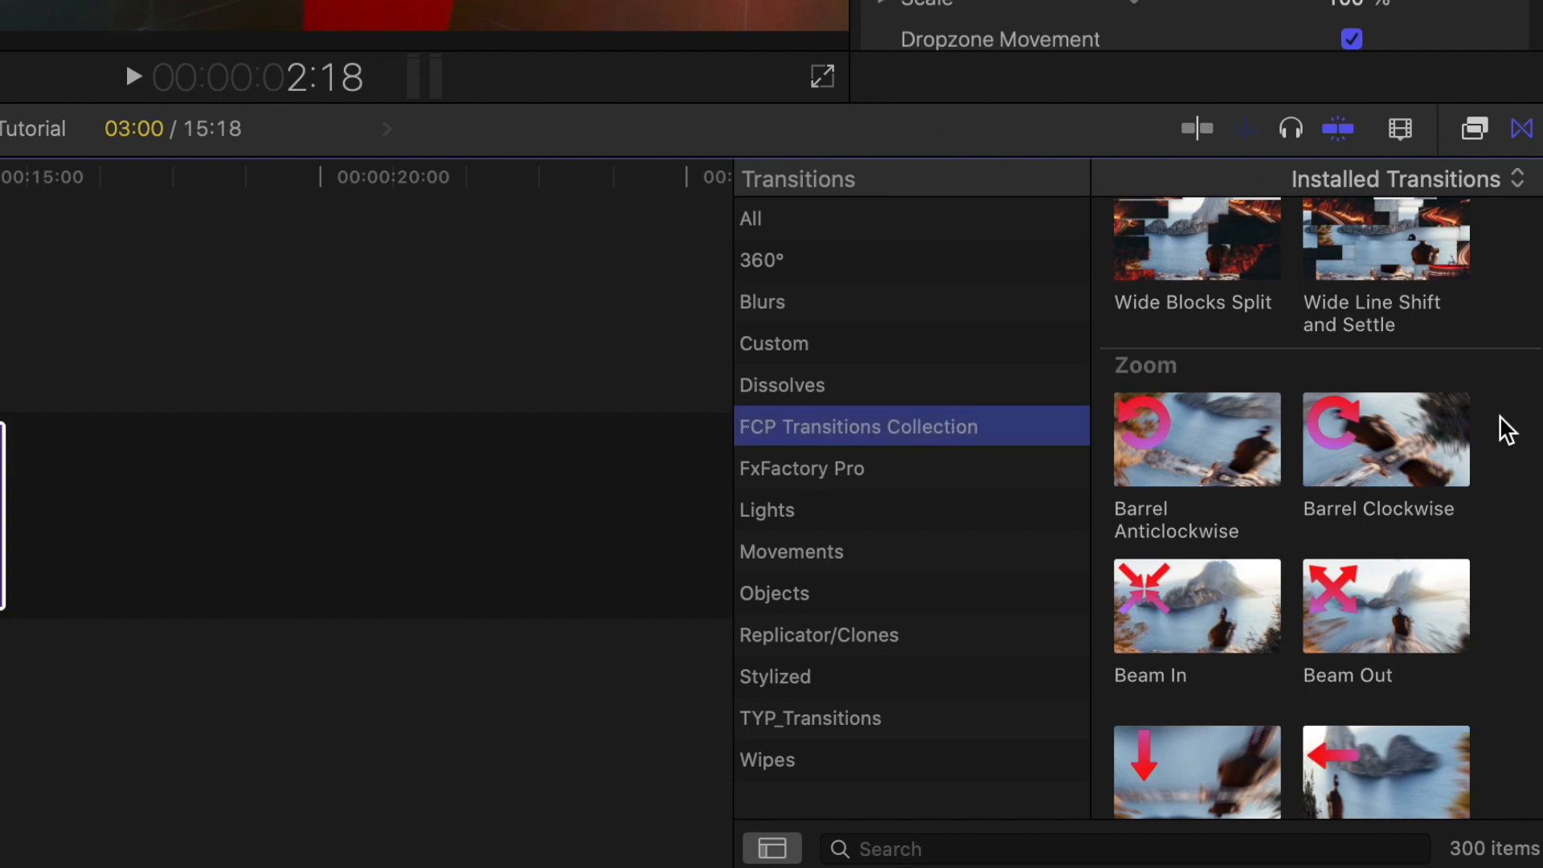
scroll(1499, 411, up, 20)
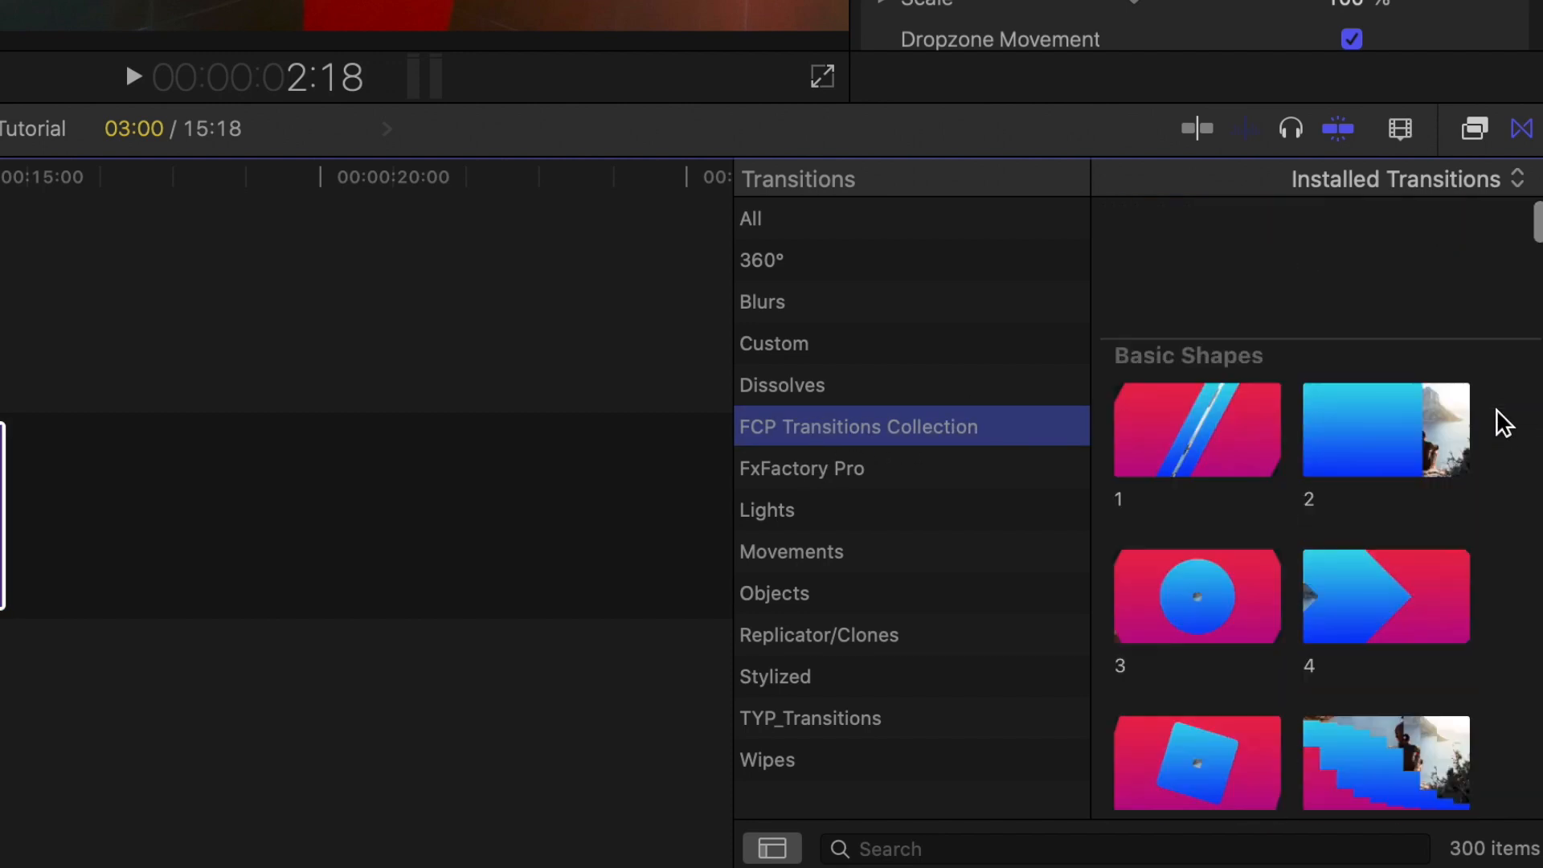
scroll(1497, 409, down, 5)
scroll(1497, 408, down, 10)
scroll(1497, 408, down, 12)
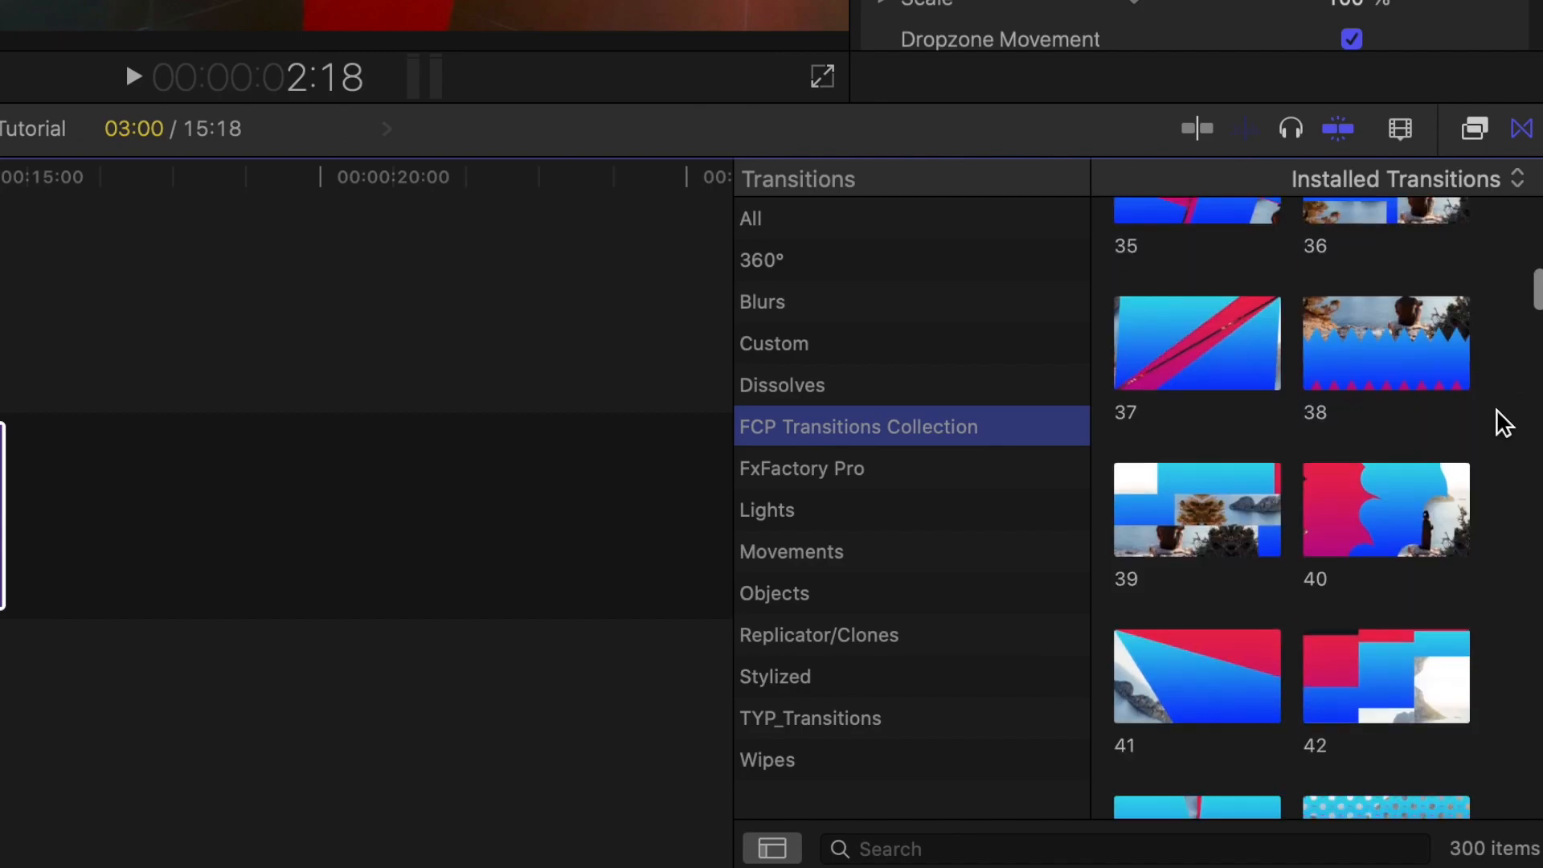
scroll(1496, 408, down, 15)
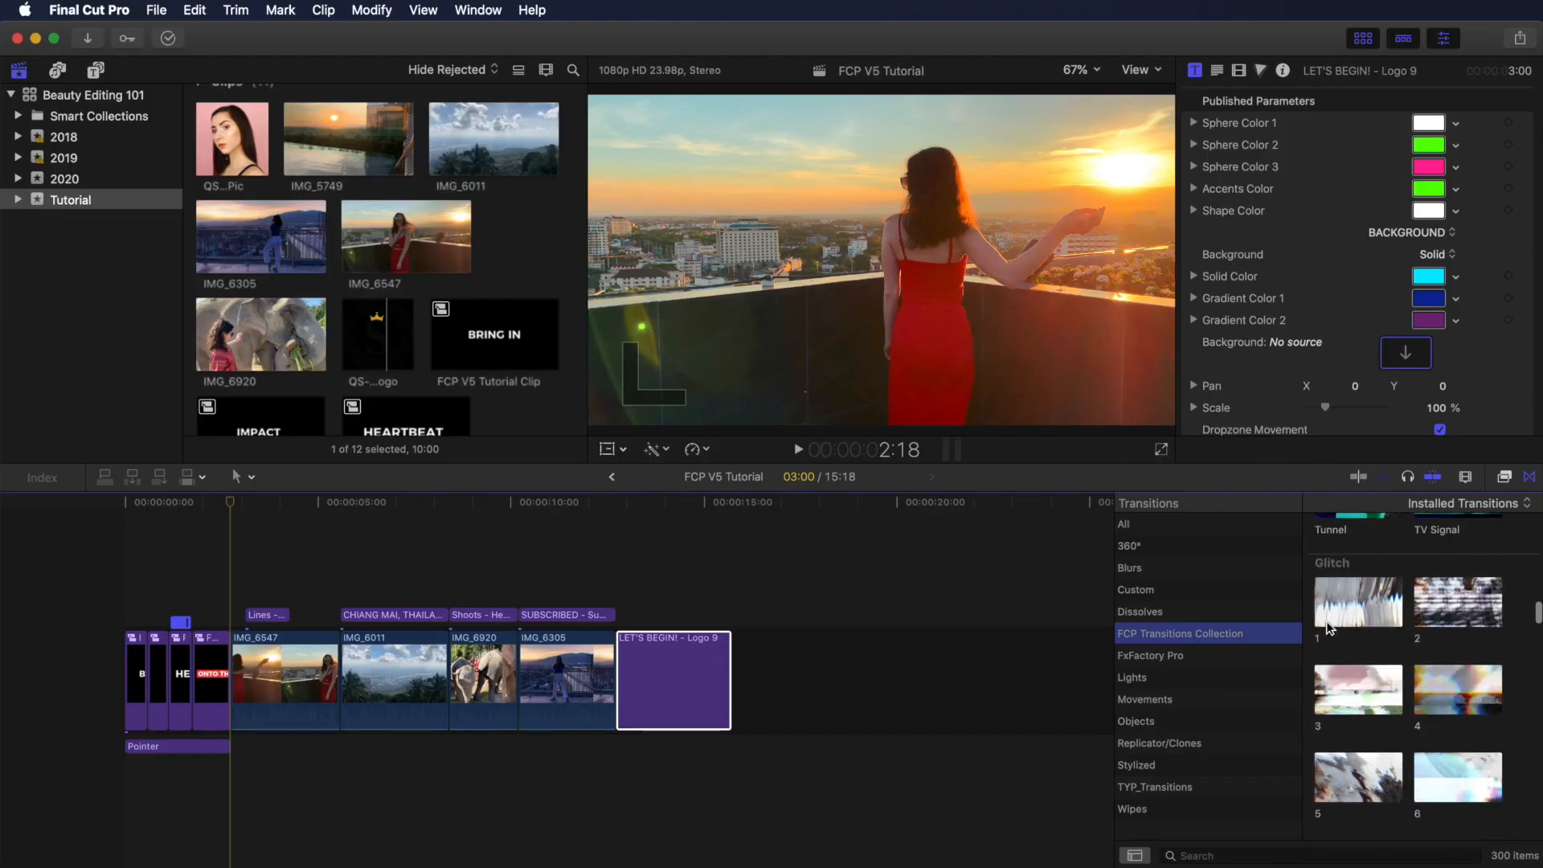
click(1353, 609)
drag(1353, 609, 231, 677)
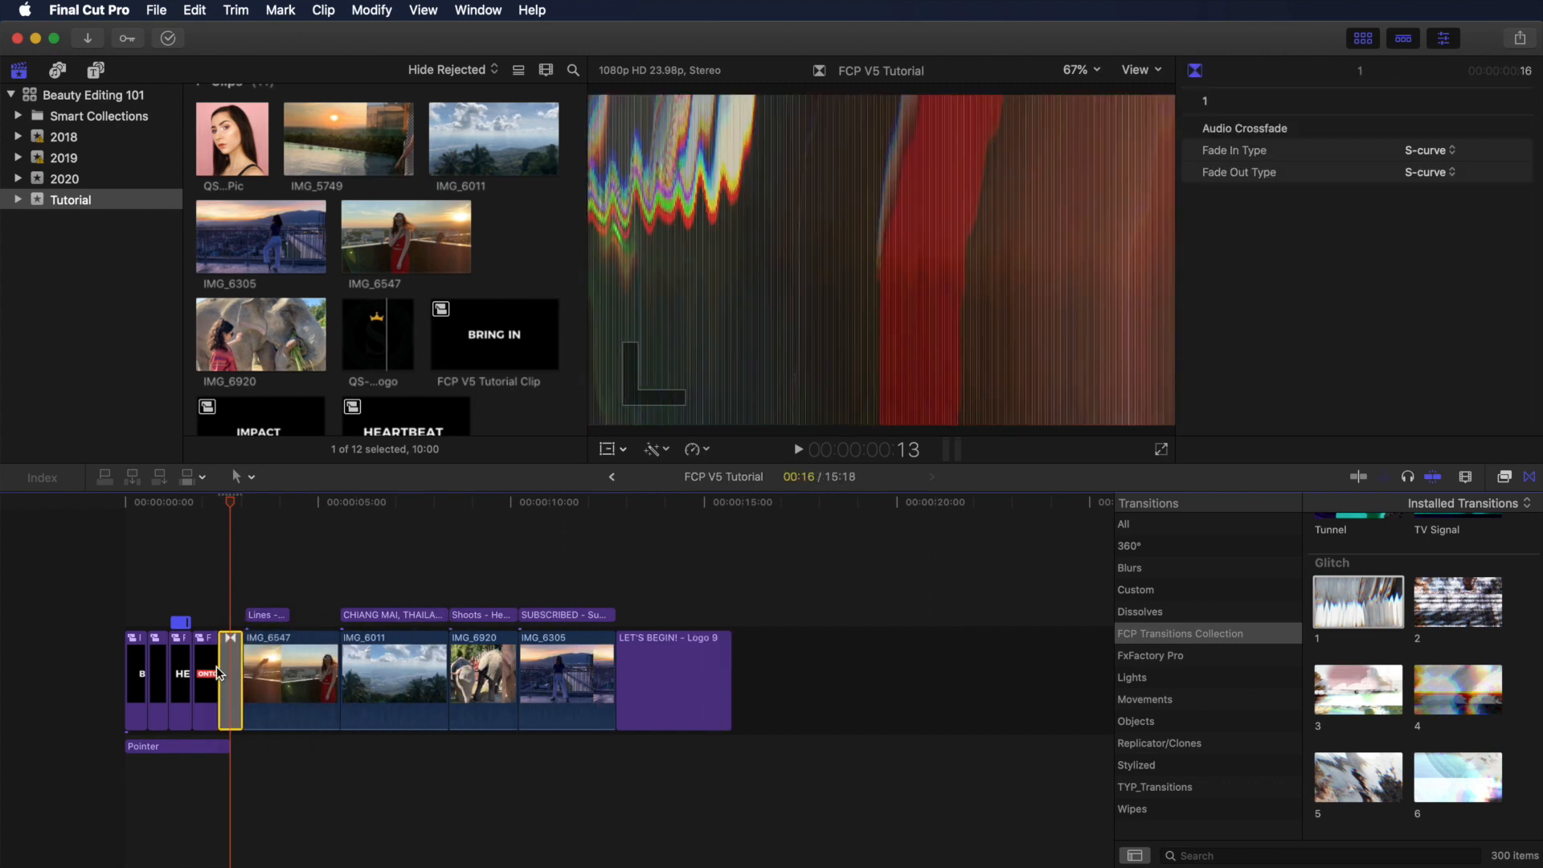
- Shorten the glitch transition before IMG_6547 to 8 frames and preview it twice
drag(220, 667, 236, 677)
drag(226, 509, 211, 509)
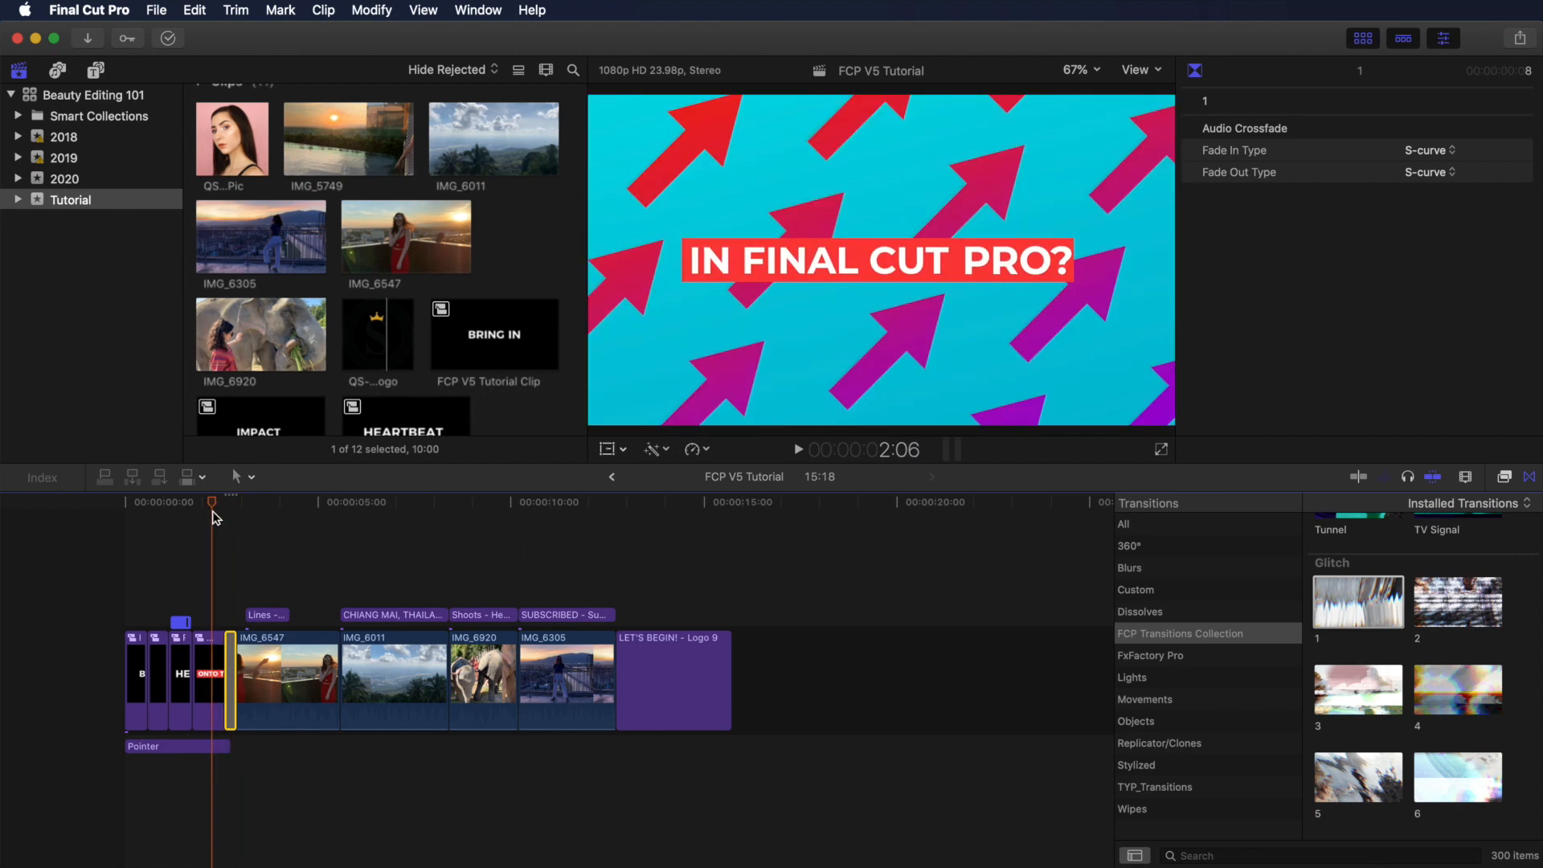
key(space)
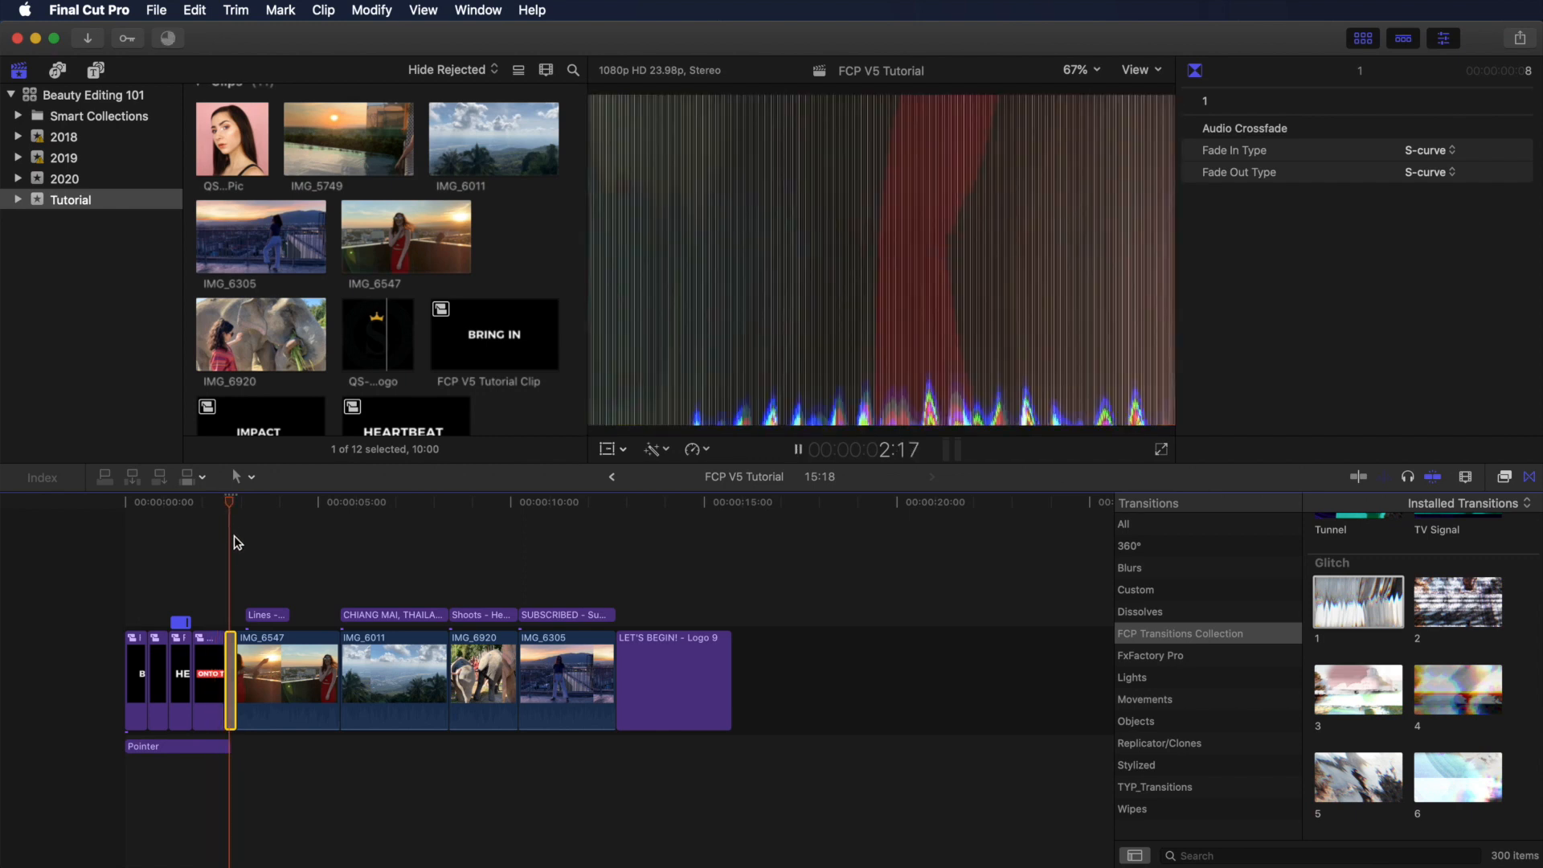
key(space)
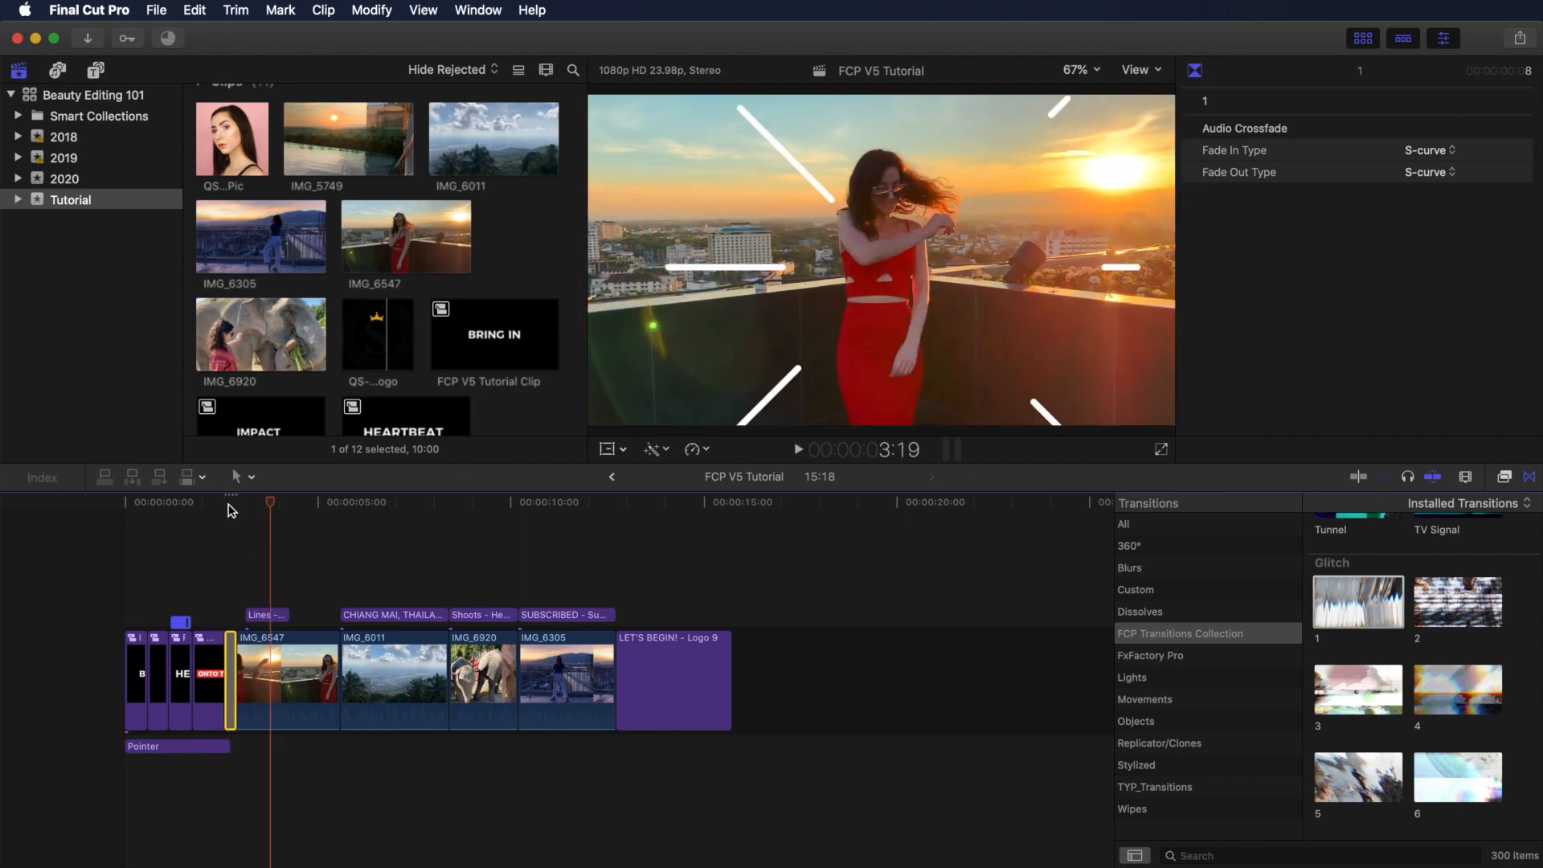
click(187, 506)
key(space)
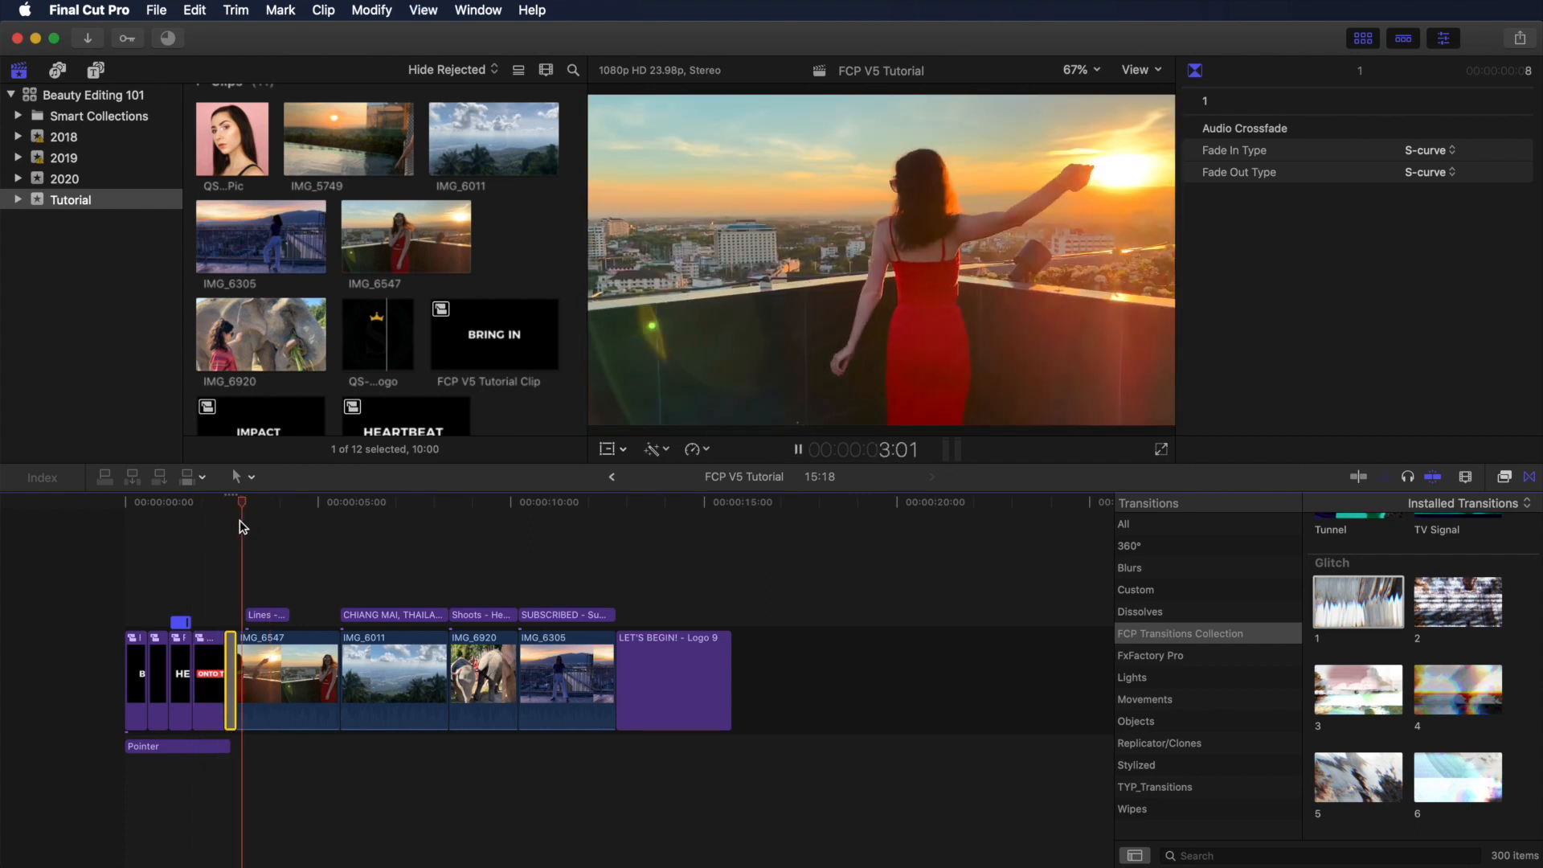
key(space)
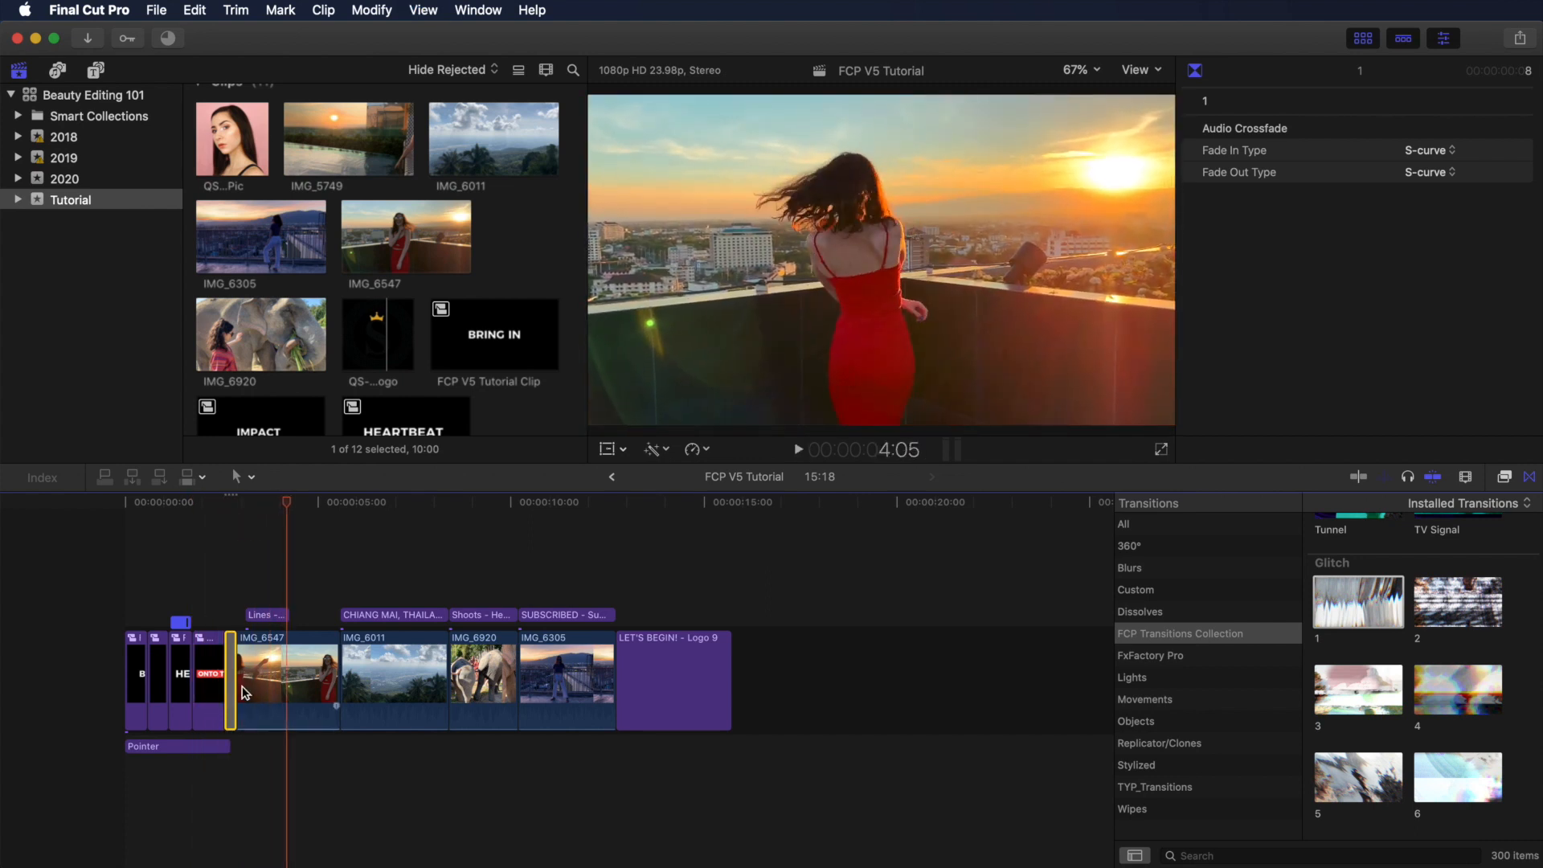
- Lengthen the glitch transition before IMG_6547 to 13 frames and play it back
drag(237, 687, 245, 687)
click(207, 504)
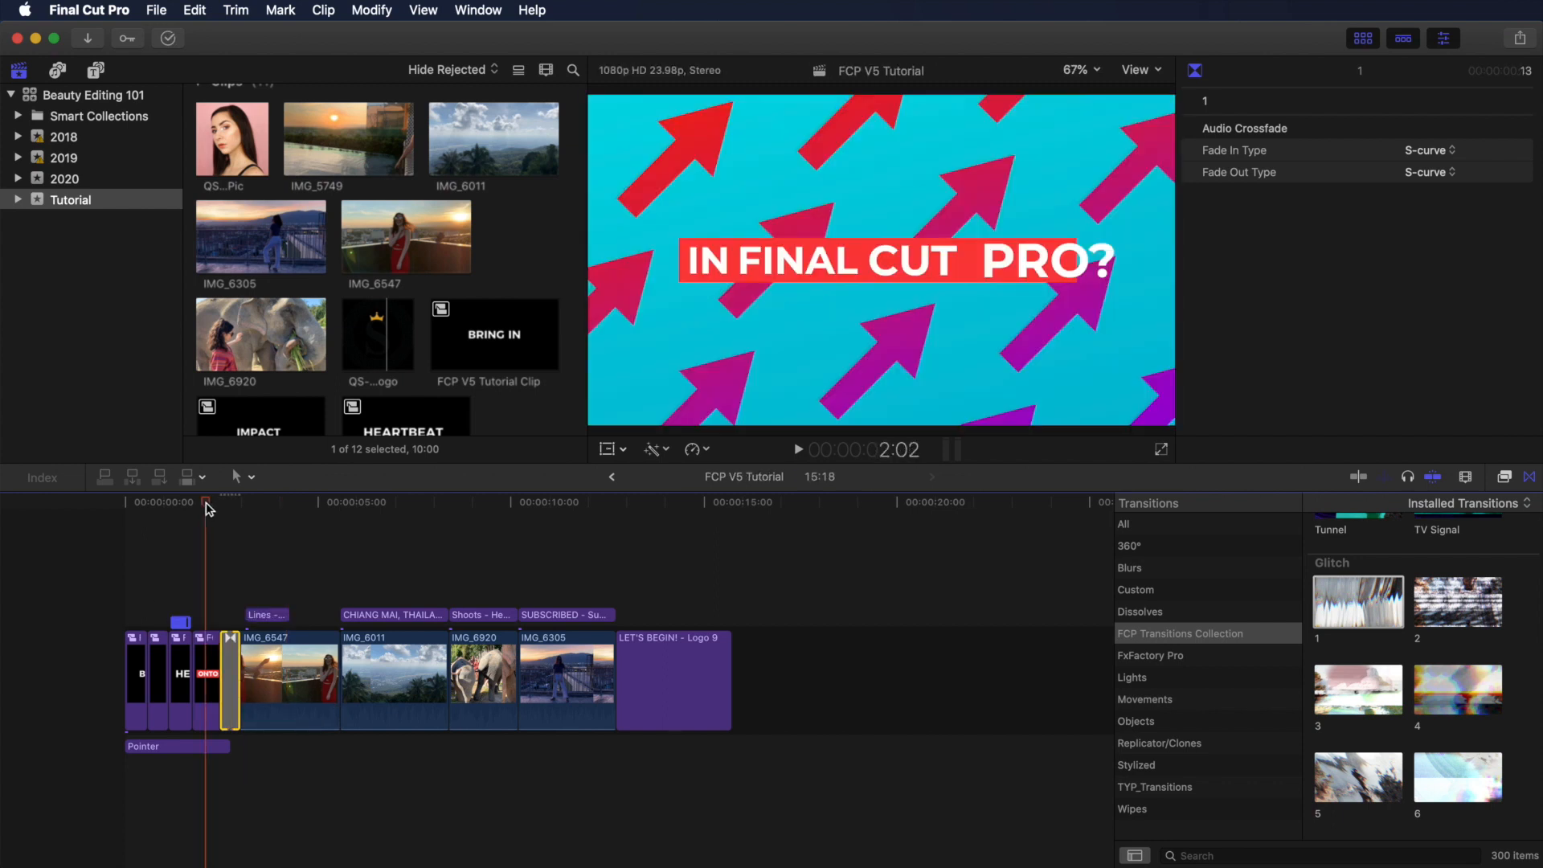
key(space)
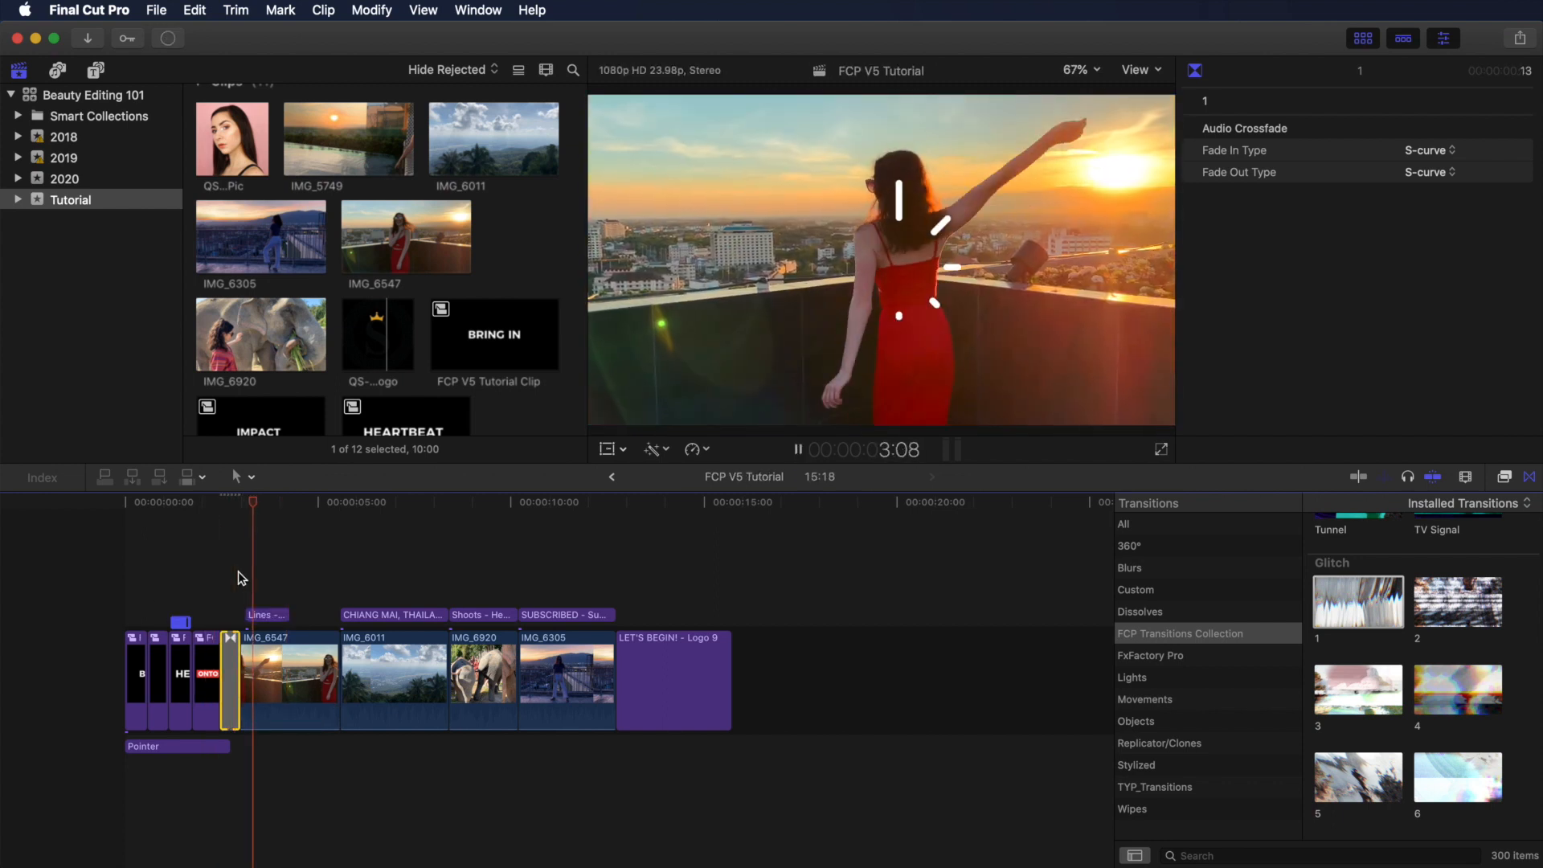
key(space)
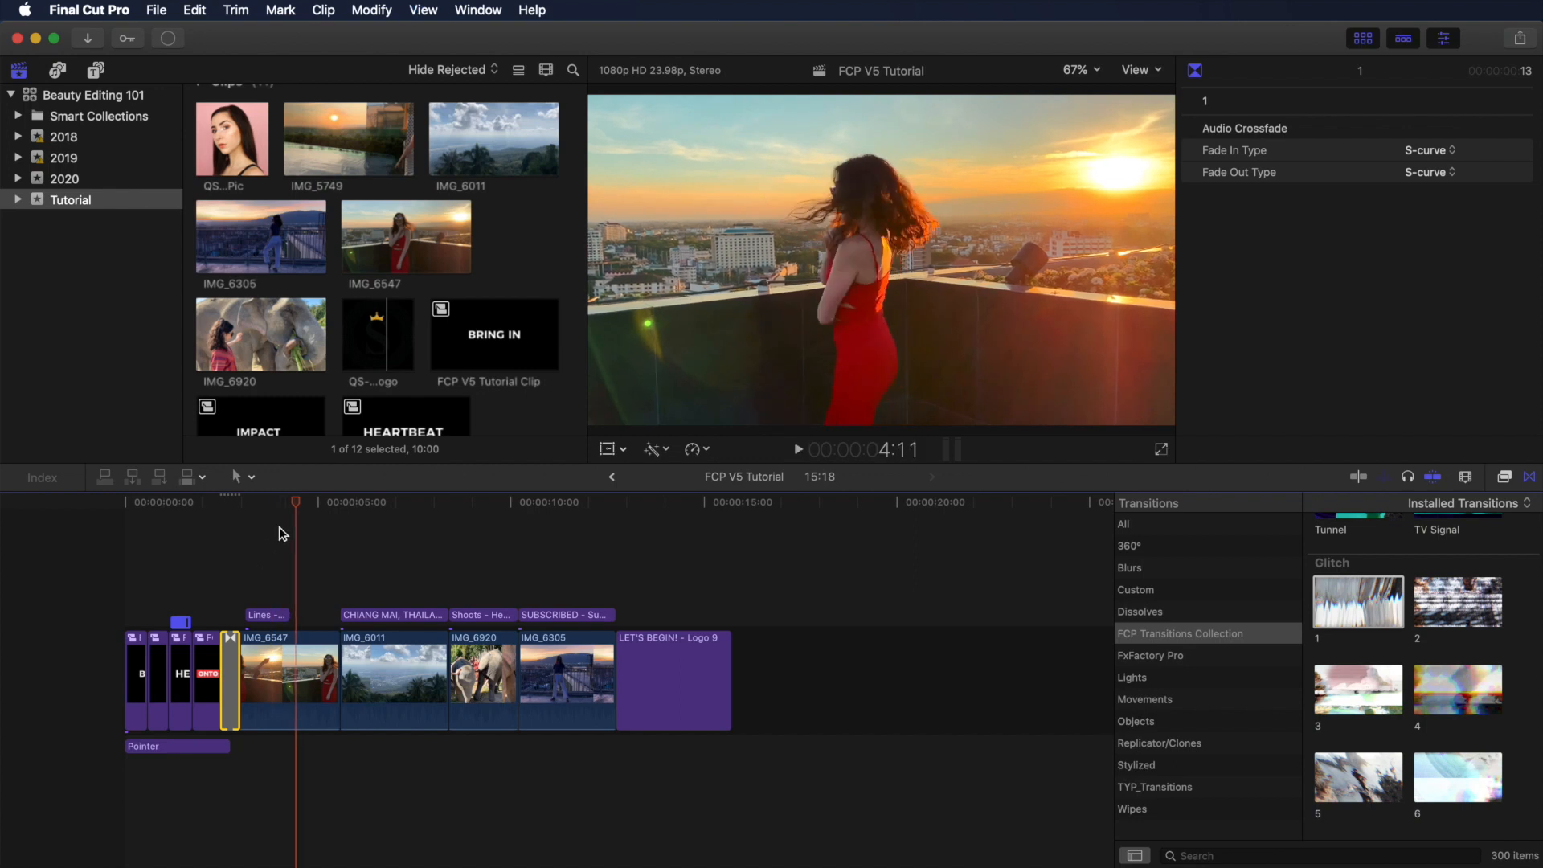
- Add Glitch transition 13 between clips IMG_6547 and IMG_6011 and preview it
drag(295, 506, 335, 509)
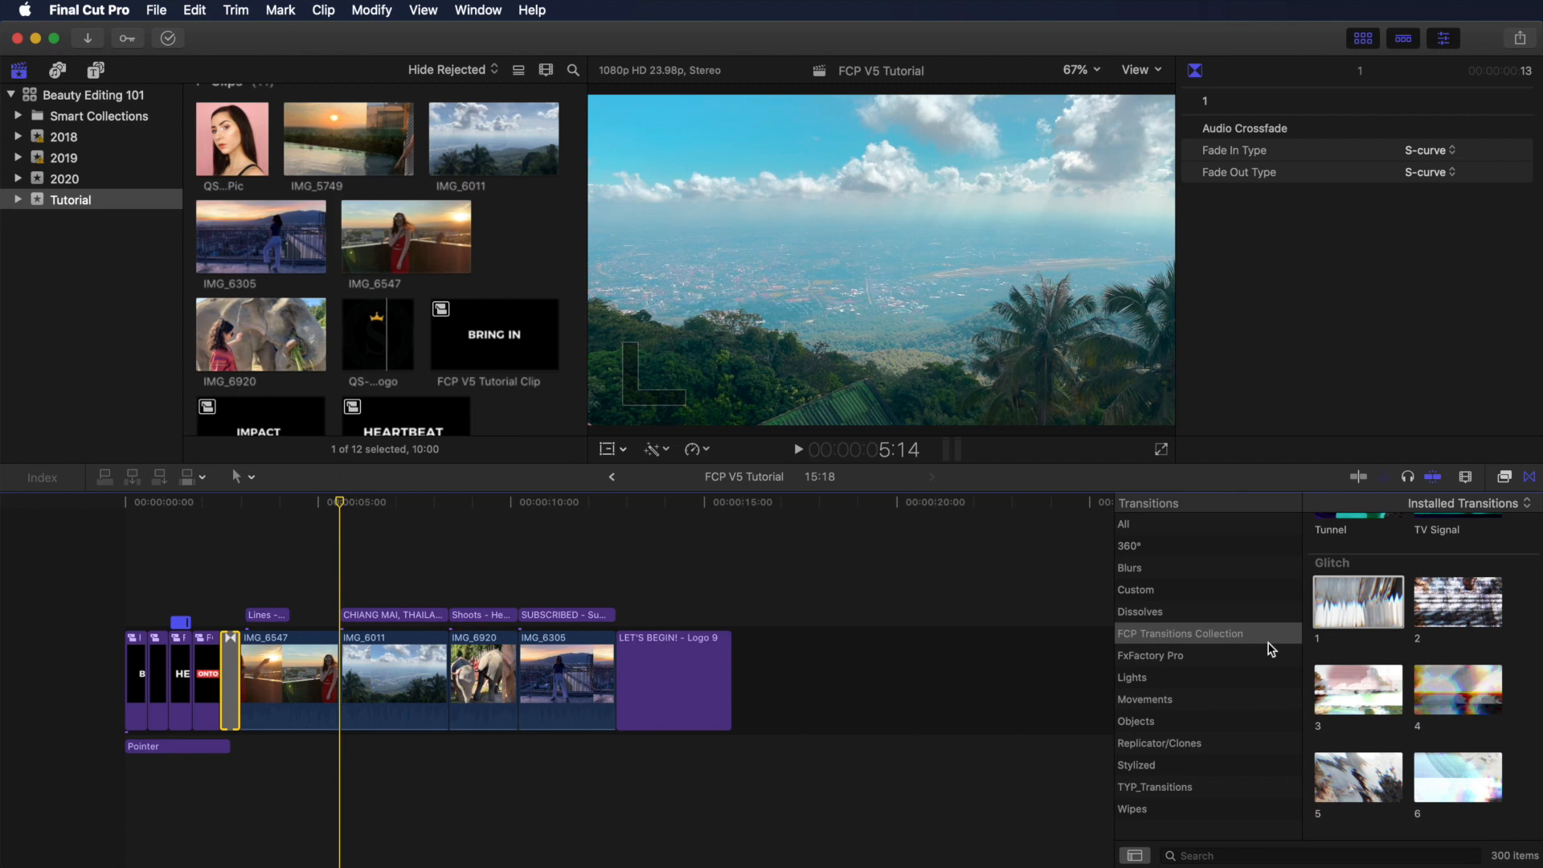
scroll(1436, 658, down, 2)
scroll(1439, 663, down, 5)
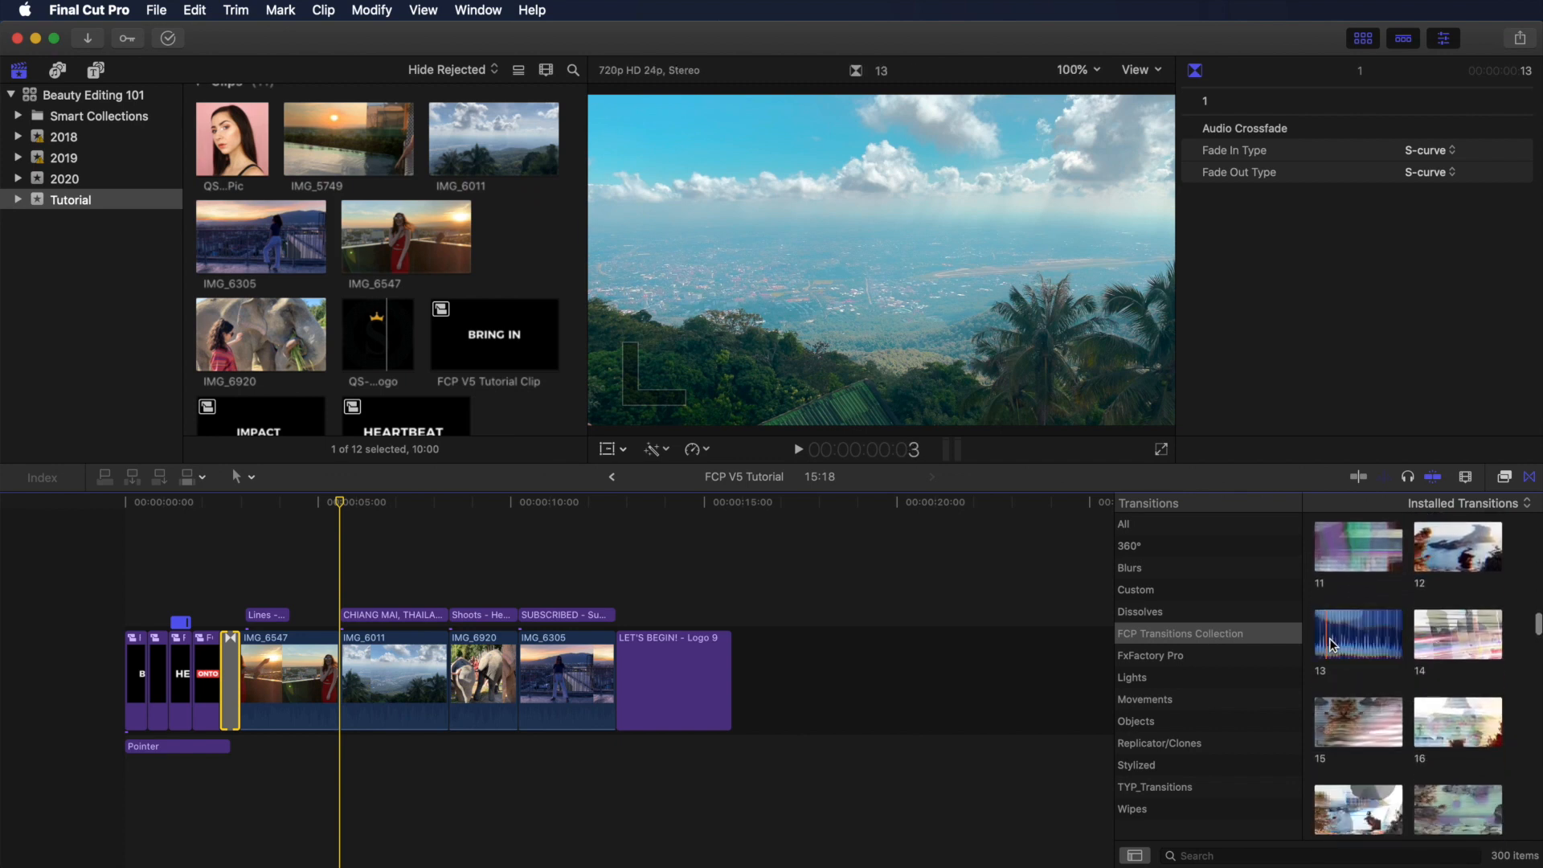
drag(1362, 643, 337, 668)
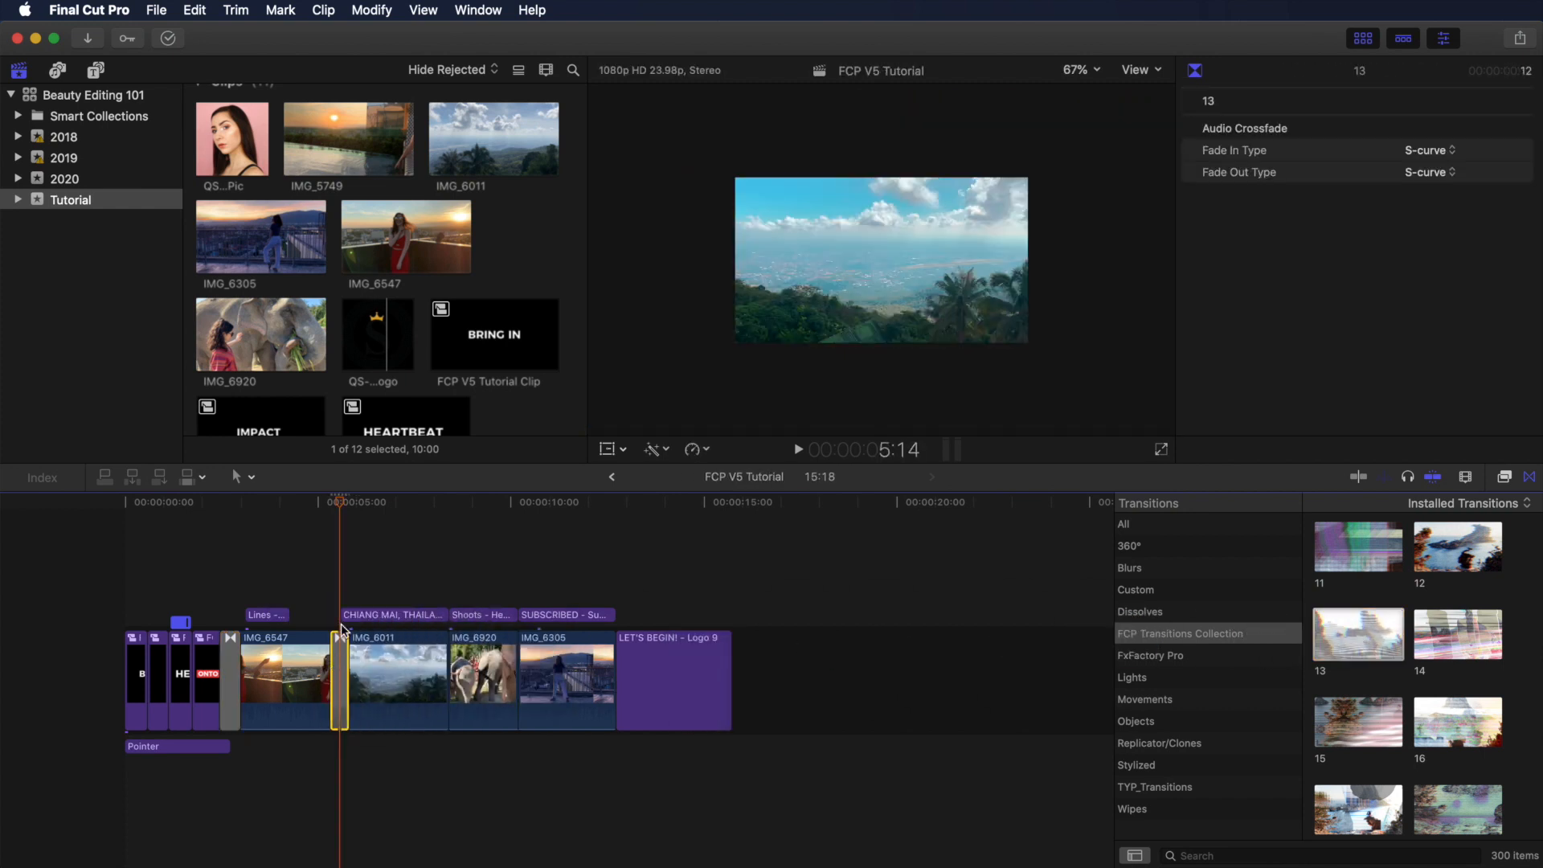
click(311, 503)
key(space)
key(space)
click(313, 504)
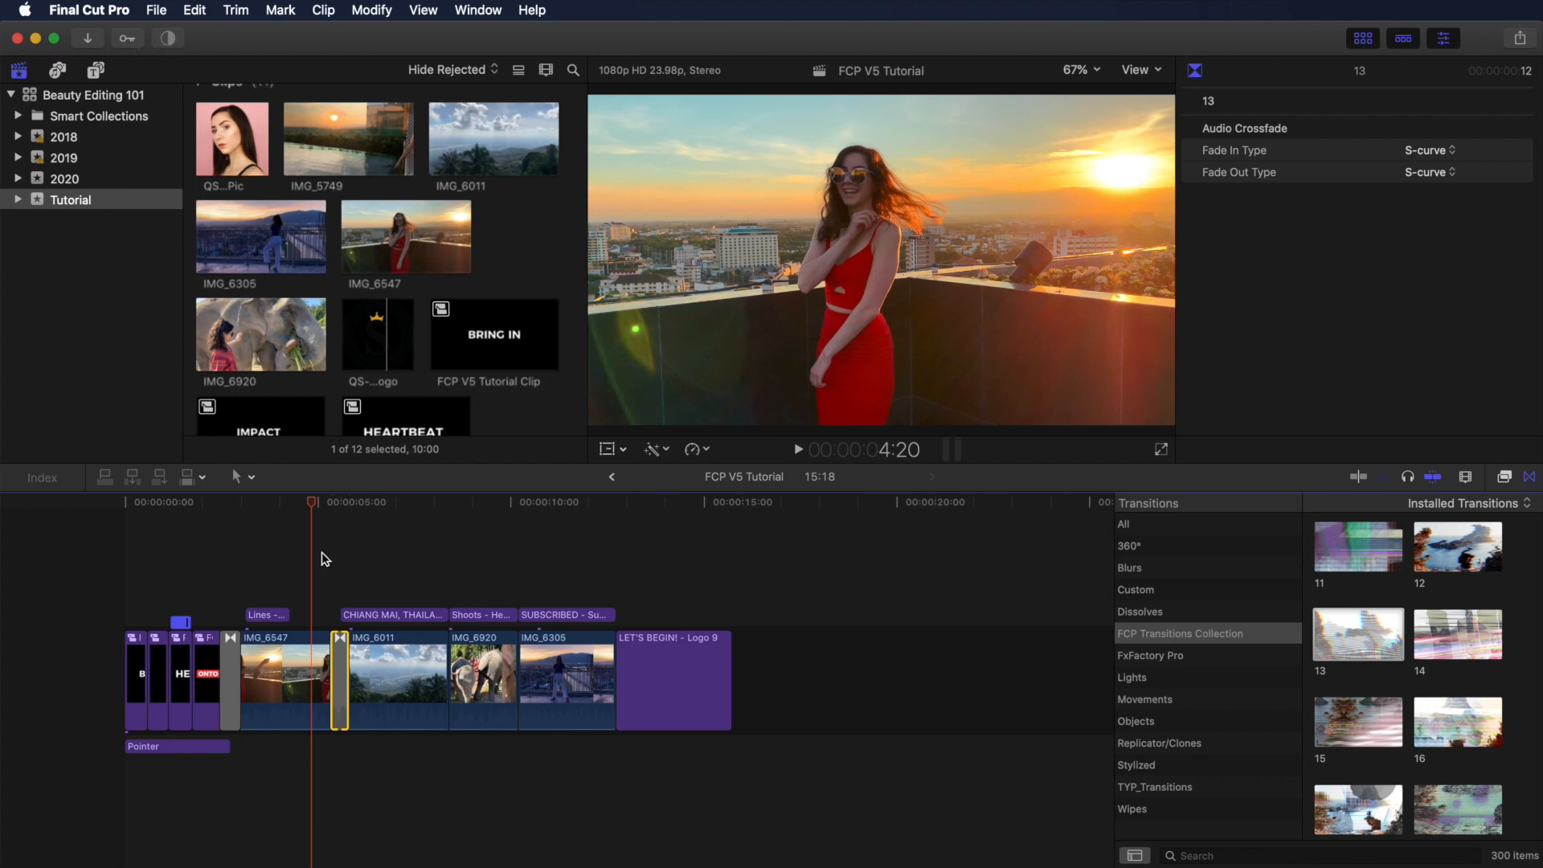
key(space)
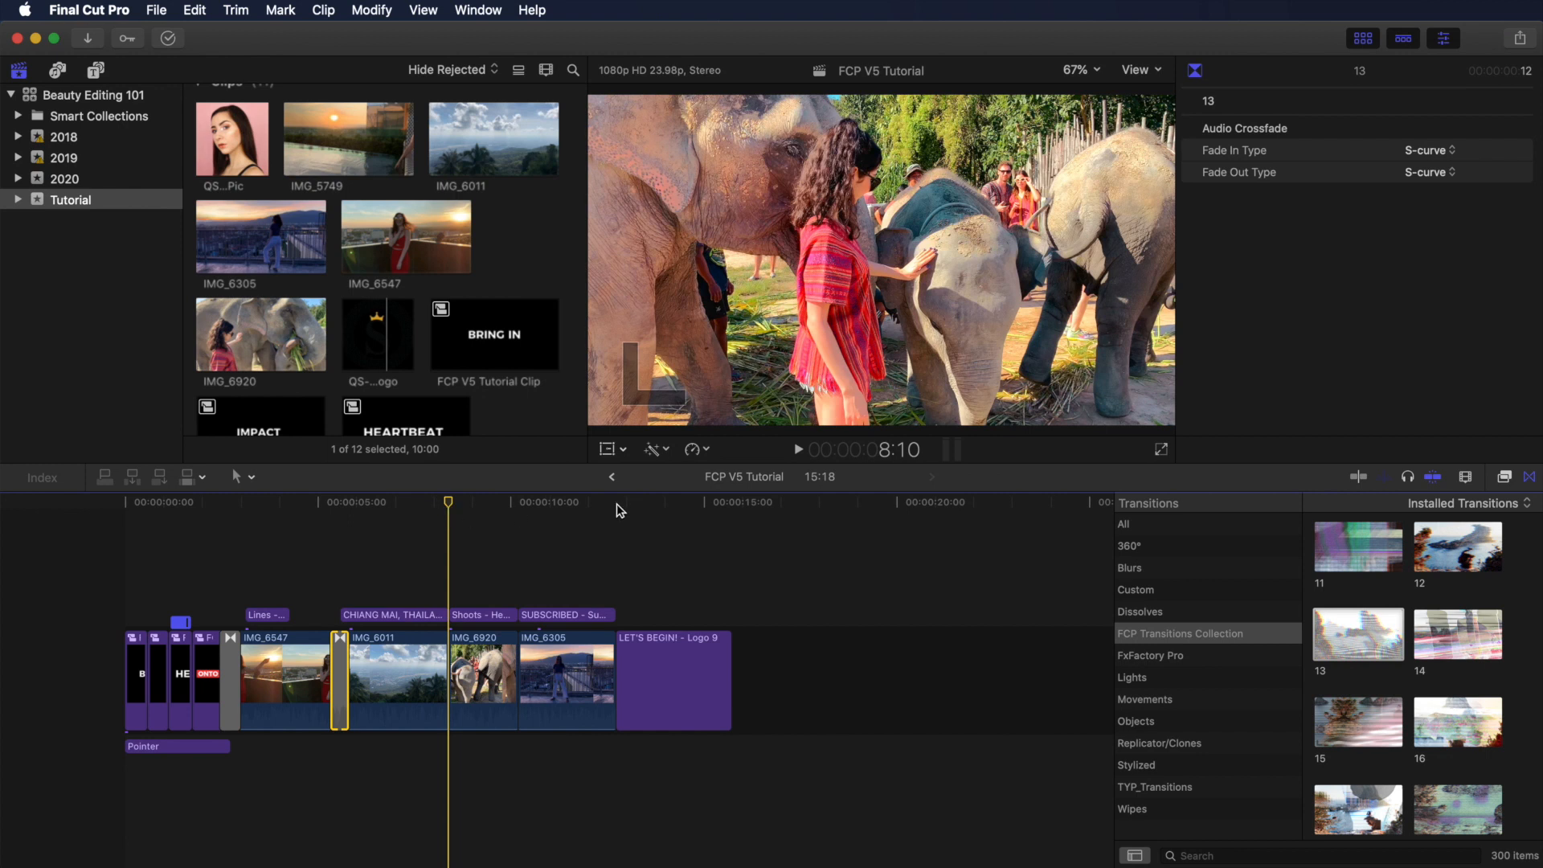
- Add the Barrel Anticlockwise zoom transition between clips IMG_6011 and IMG_6920 and preview it
scroll(1508, 639, down, 15)
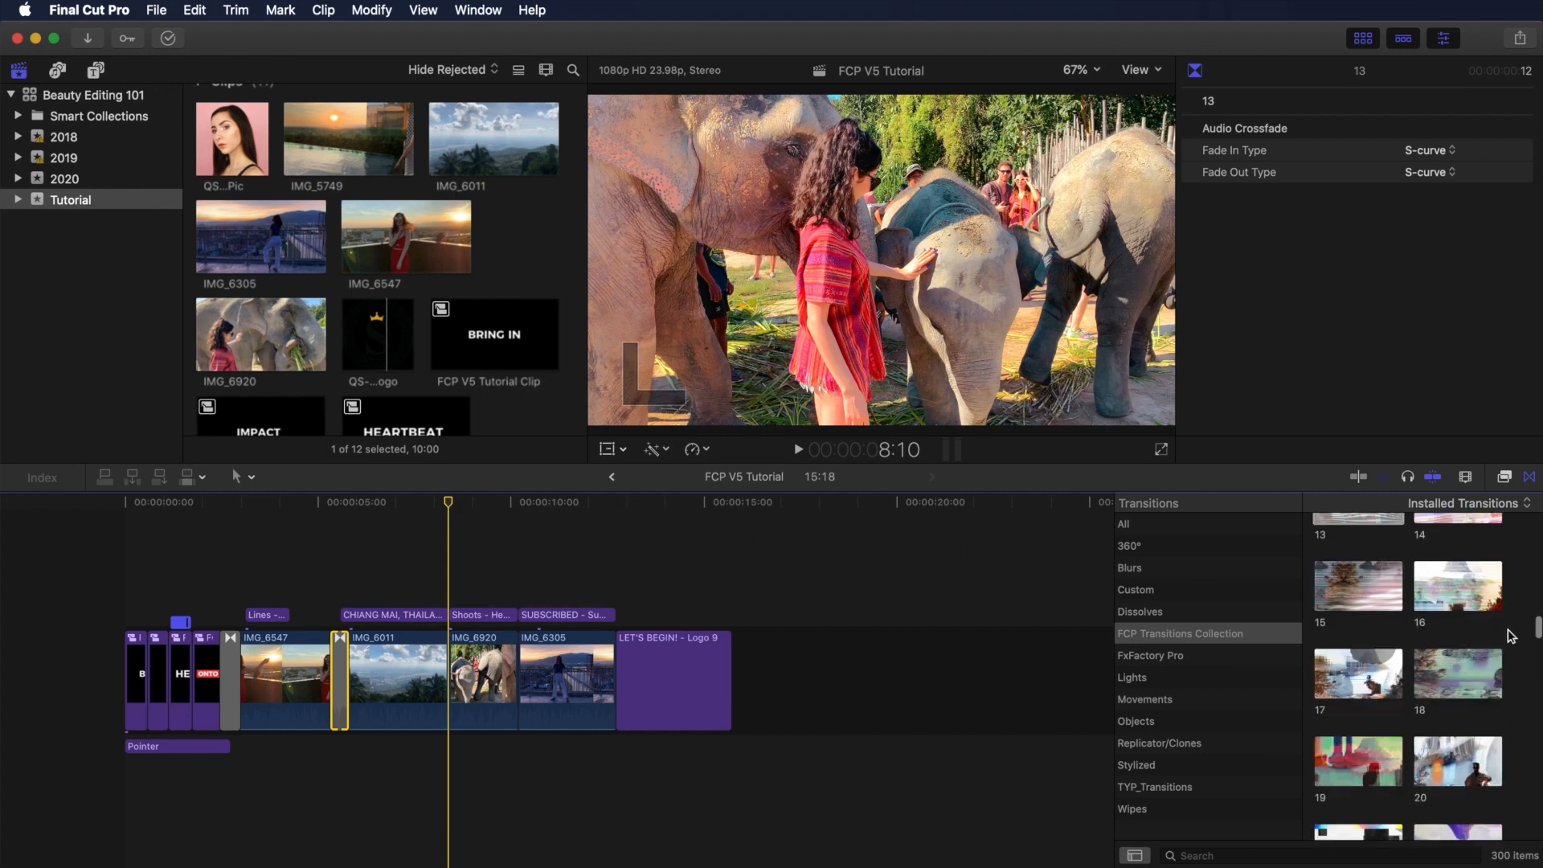
scroll(1508, 637, down, 10)
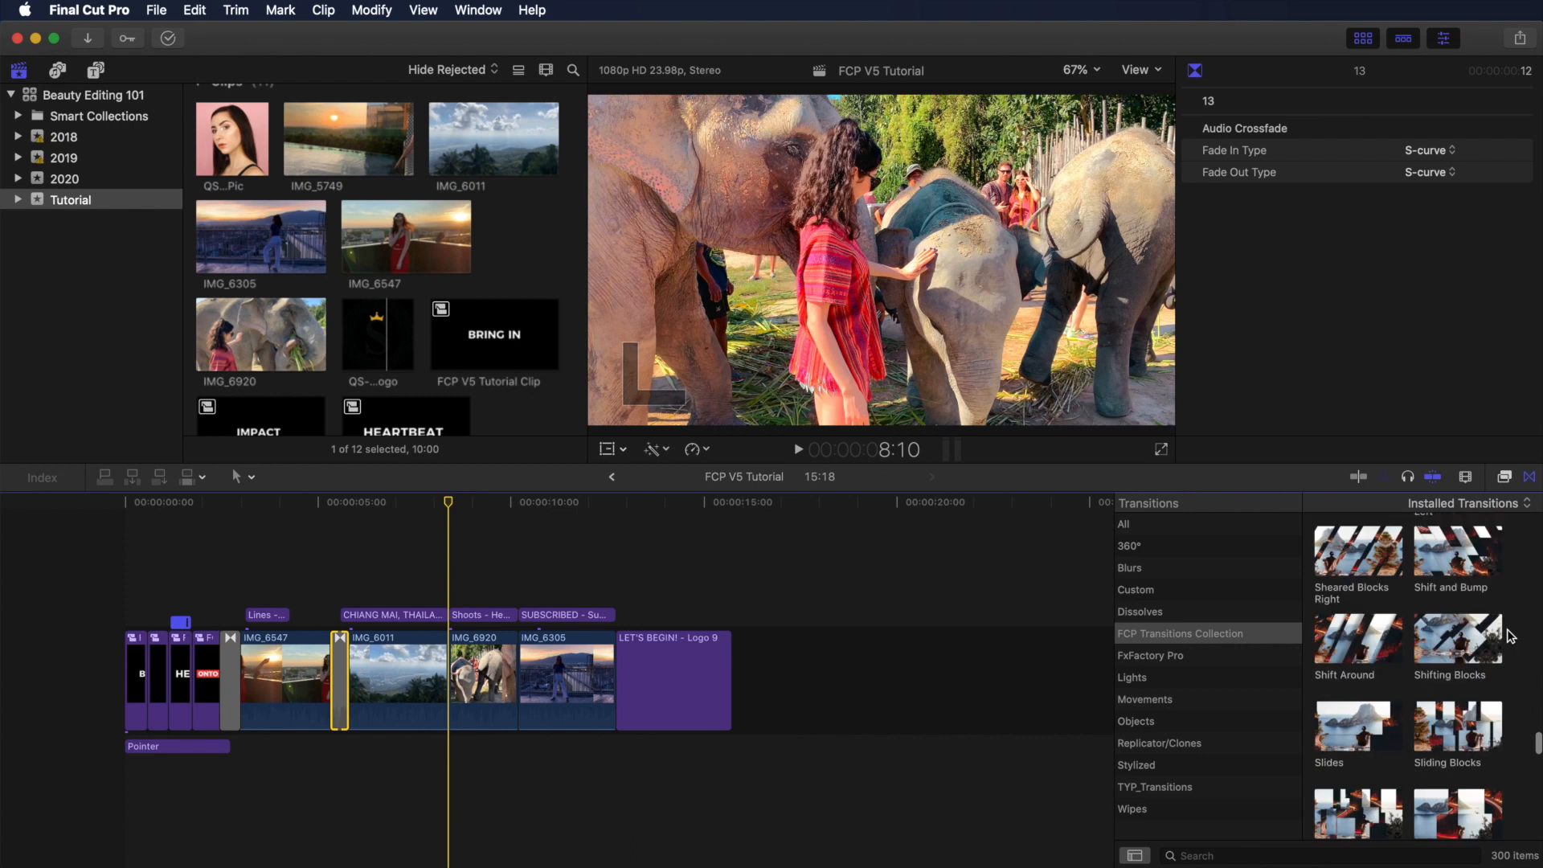
drag(1379, 640, 450, 675)
click(424, 503)
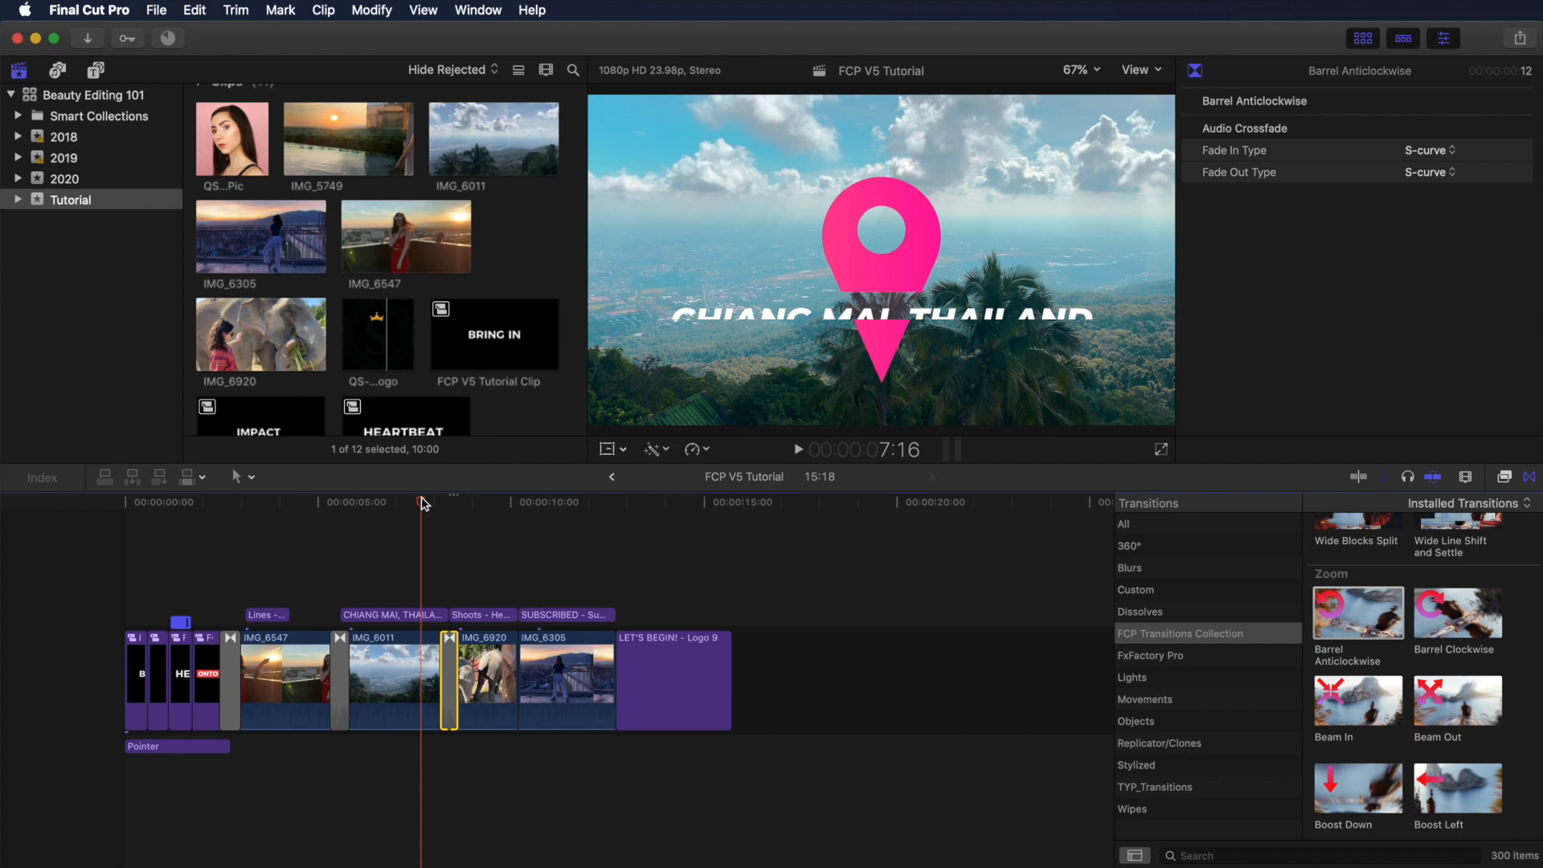
key(space)
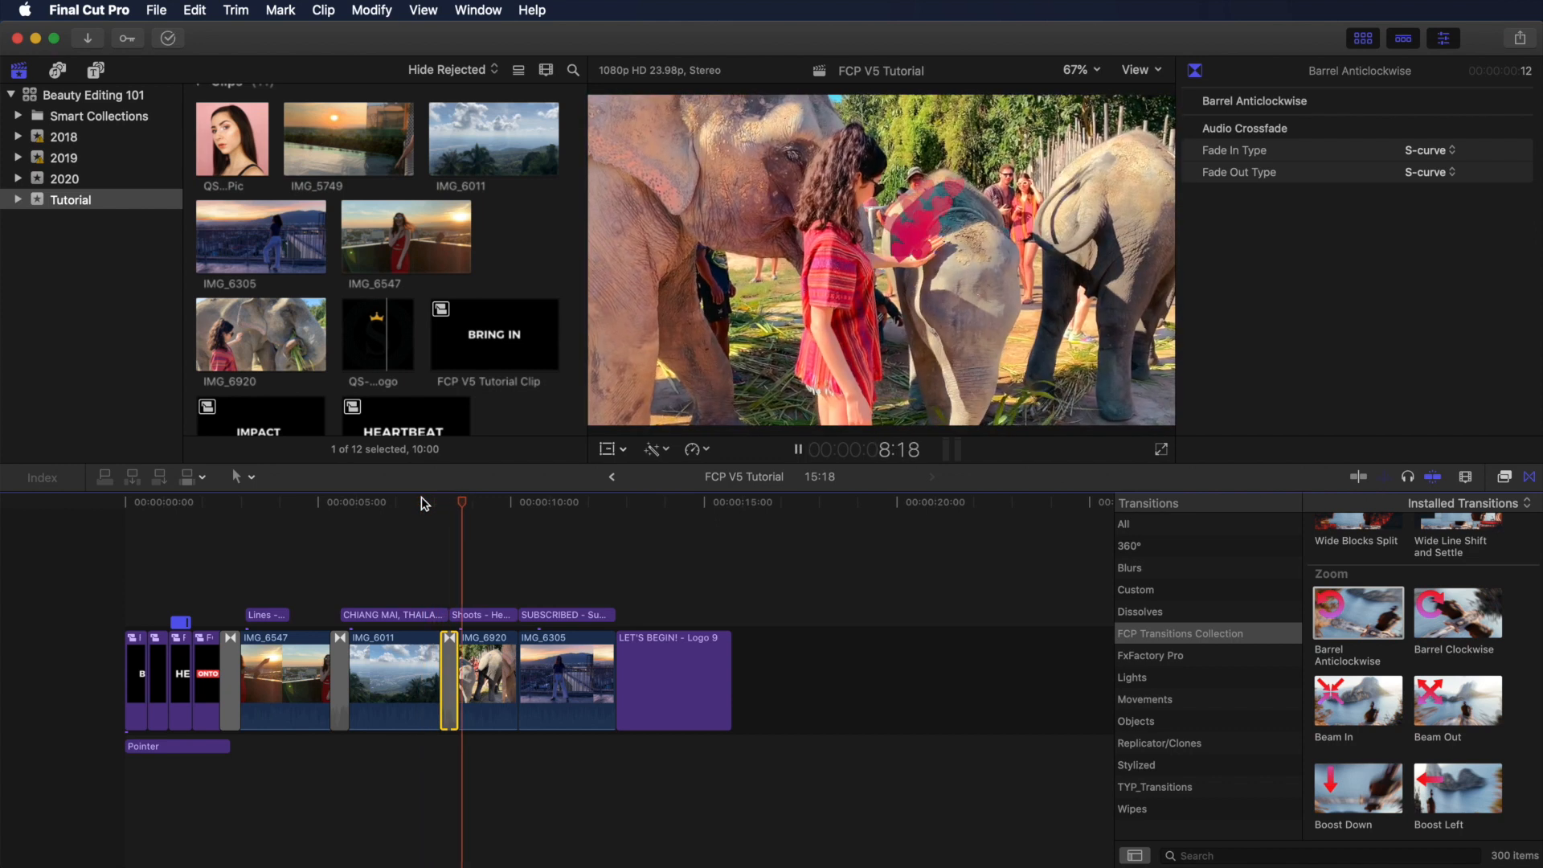
key(space)
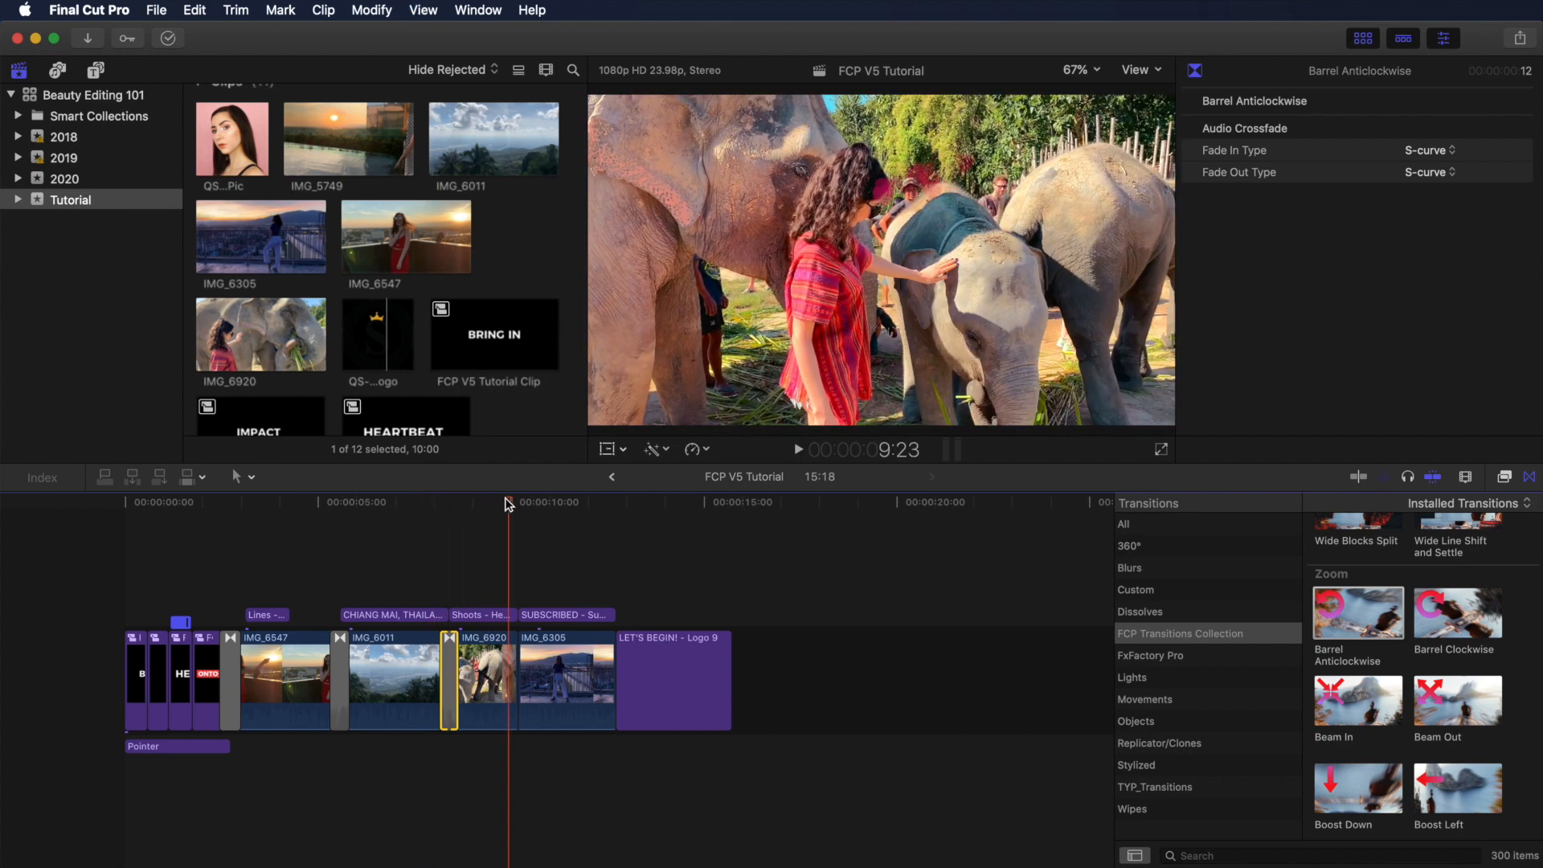
- Add a 12-frame Open Horizontal transition between clips IMG_6920 and IMG_6305 and preview it
click(517, 504)
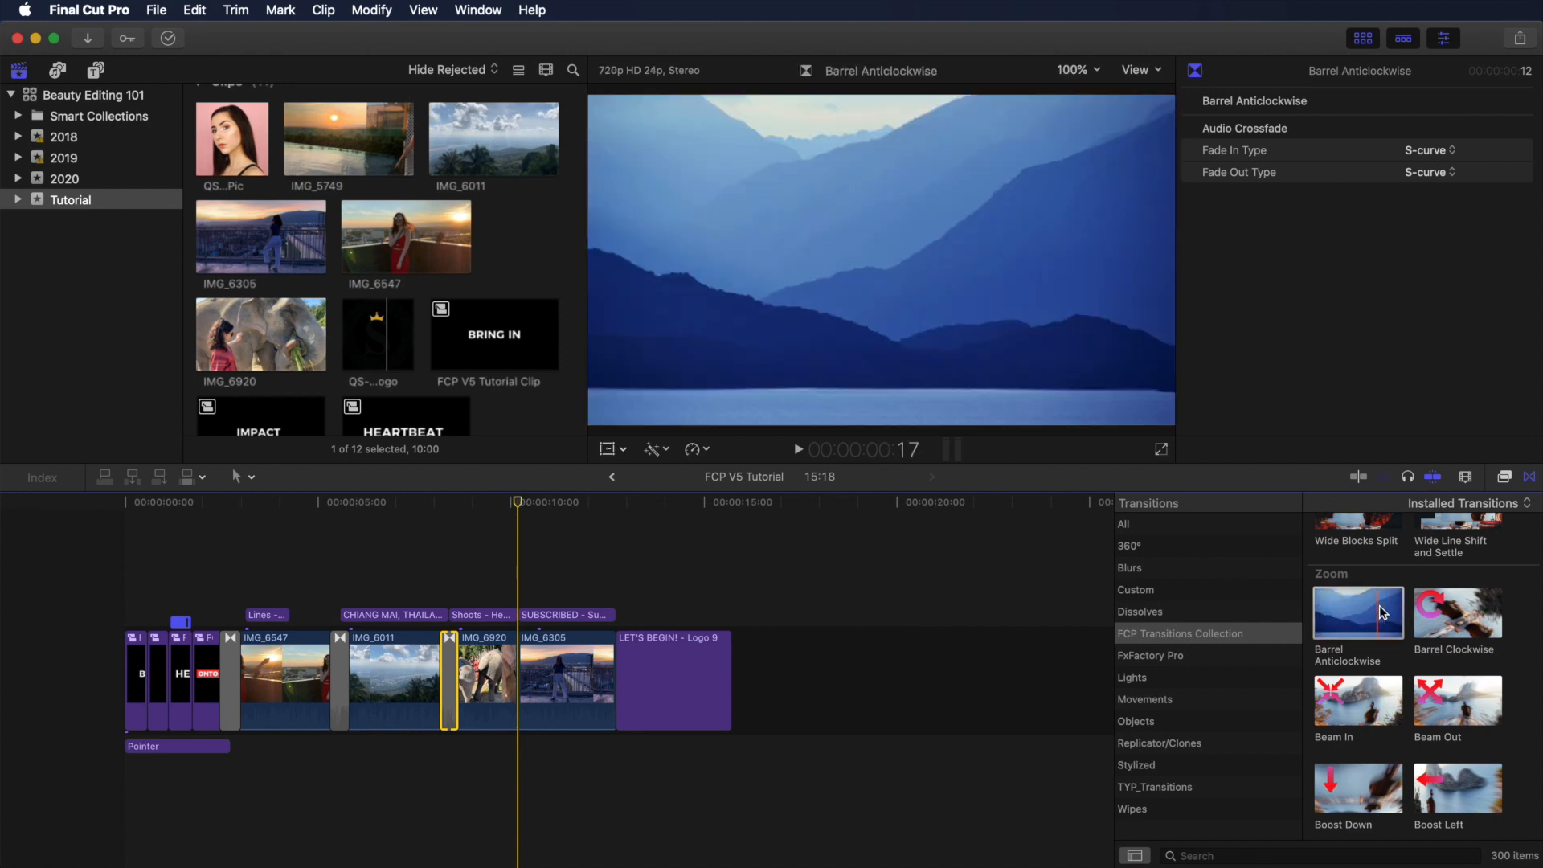
scroll(1386, 579, up, 5)
scroll(1384, 611, up, 5)
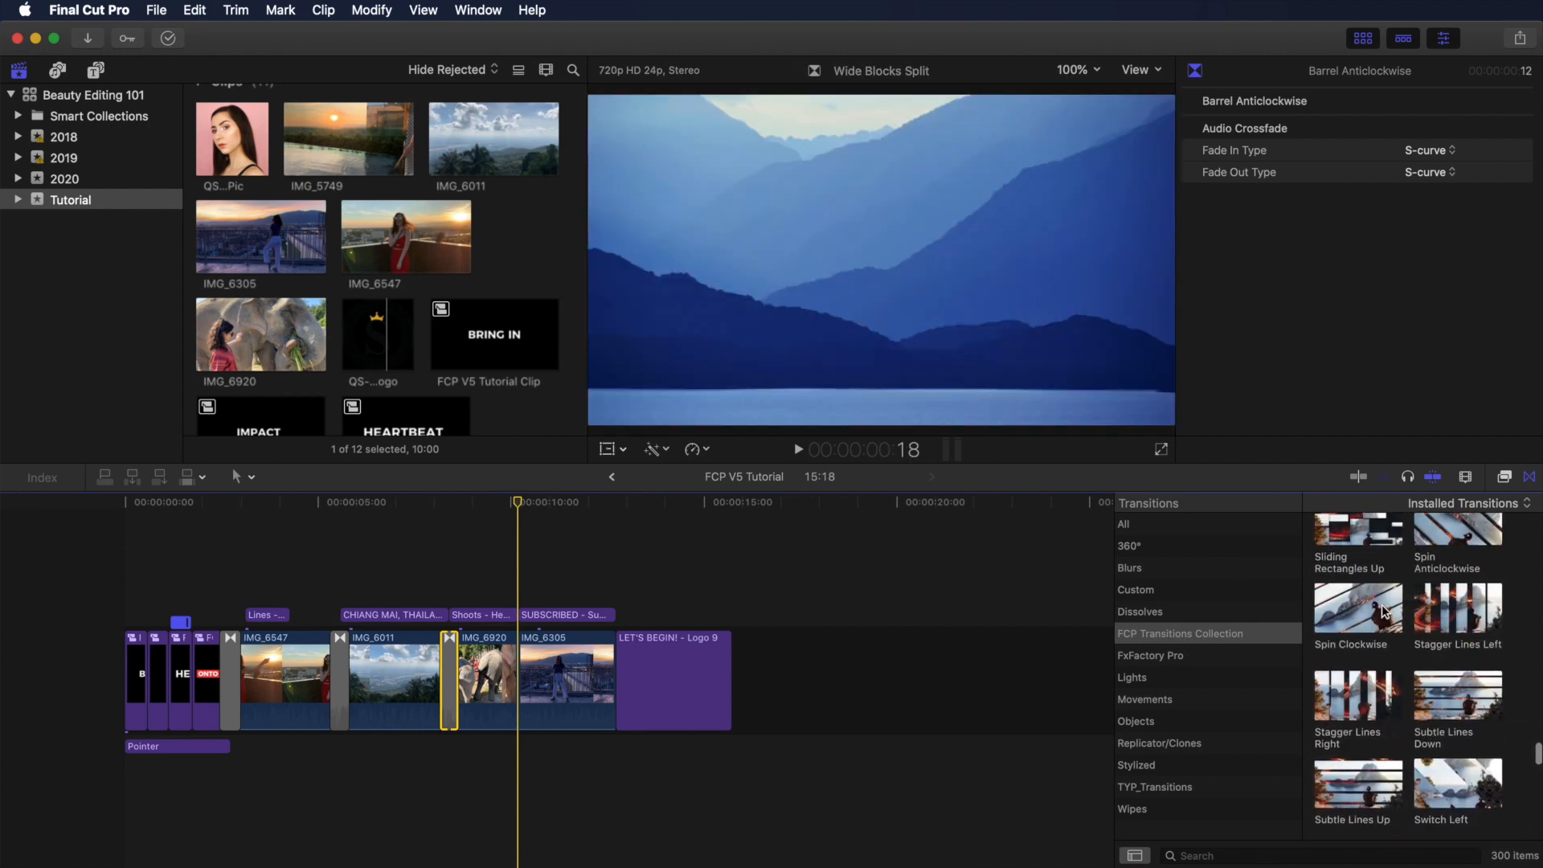
scroll(1384, 611, up, 5)
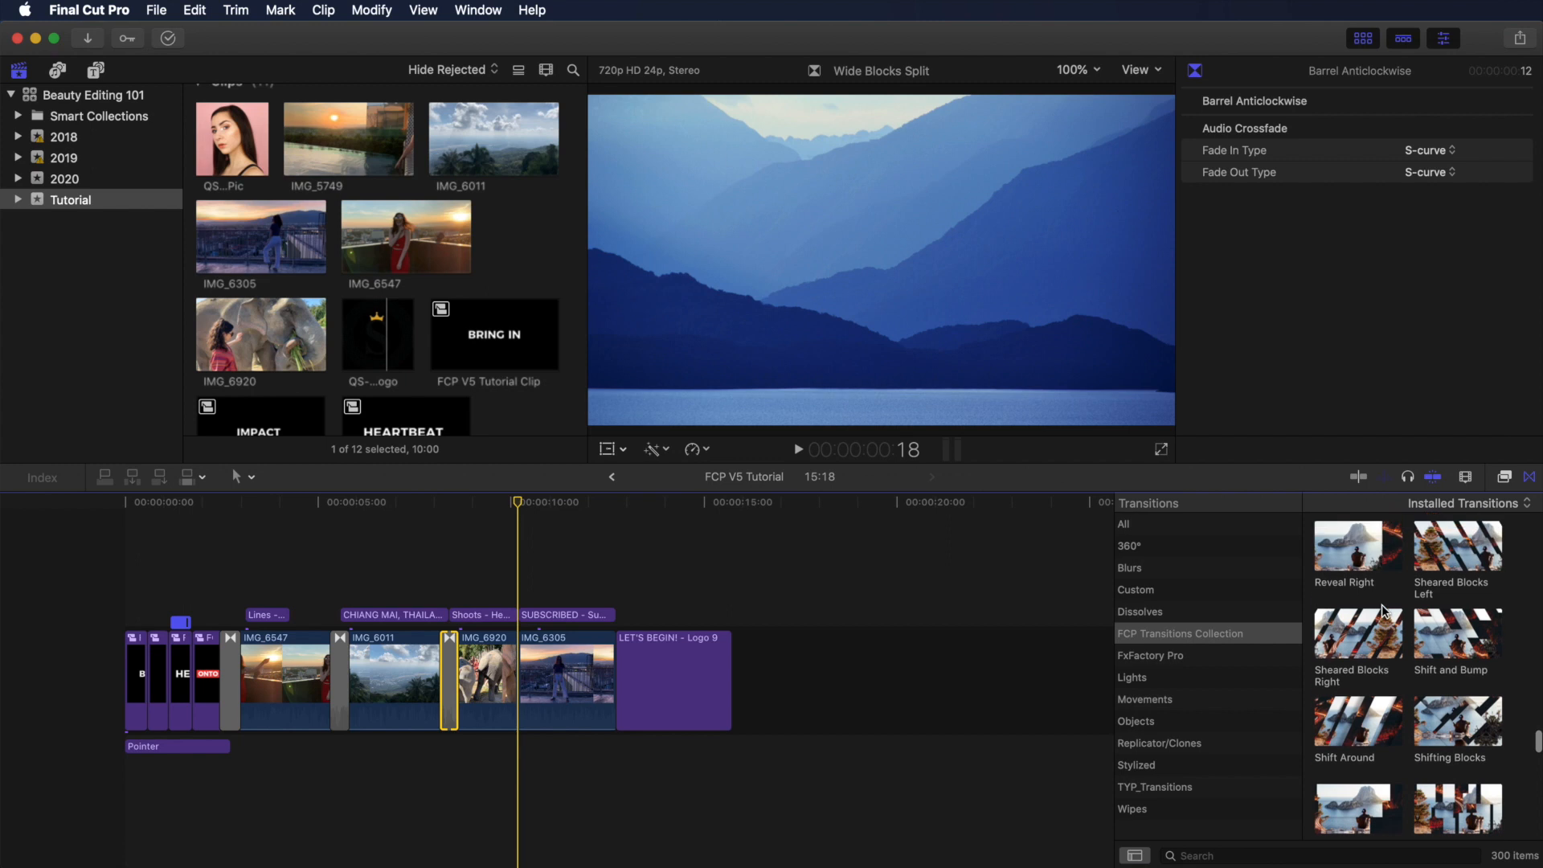
scroll(1384, 612, up, 5)
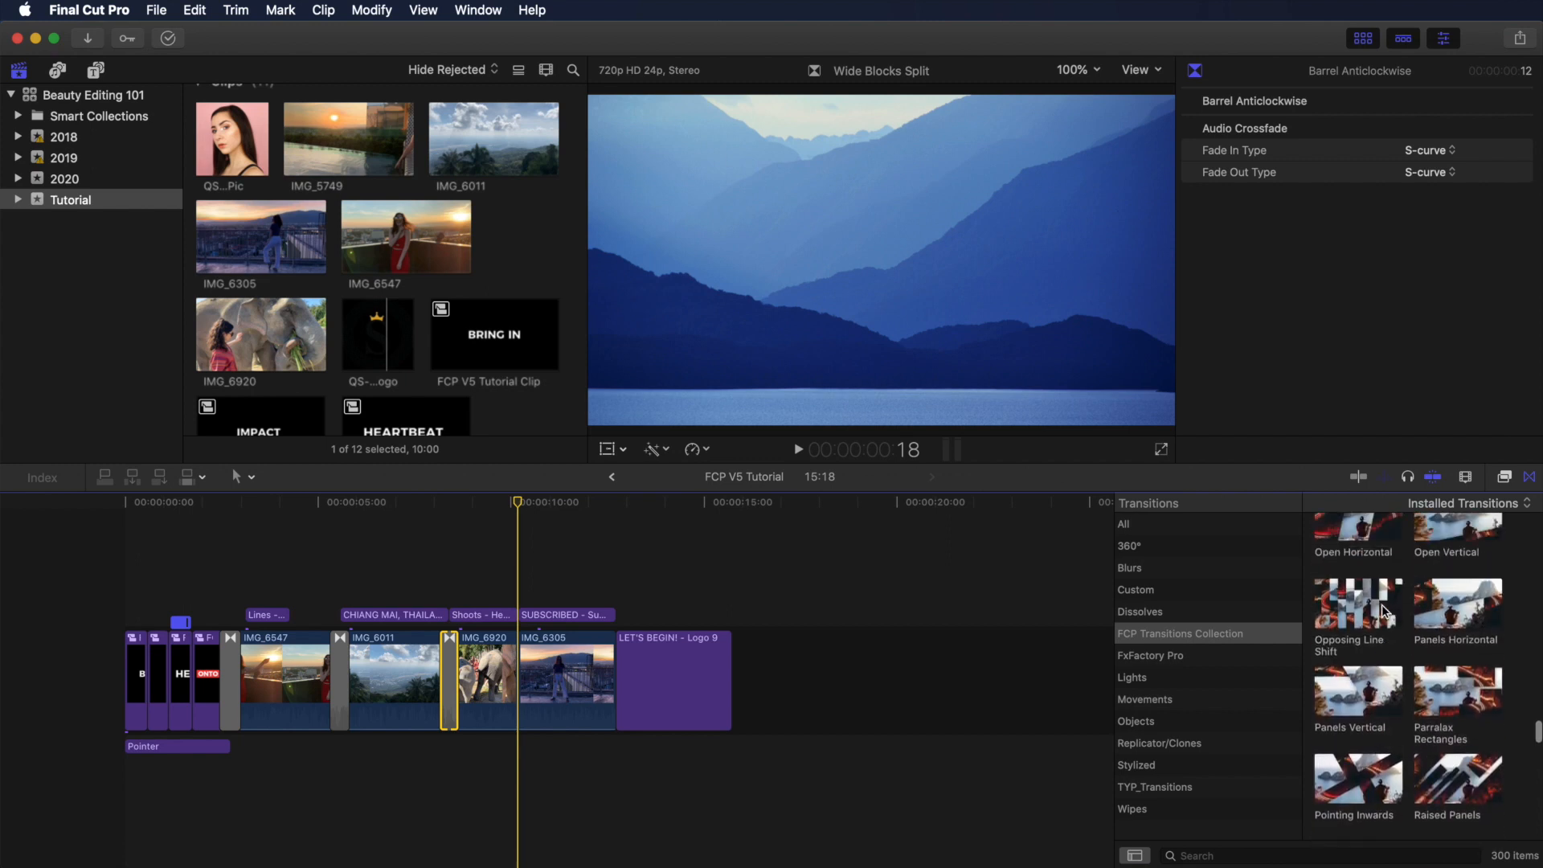
drag(1382, 612, 523, 674)
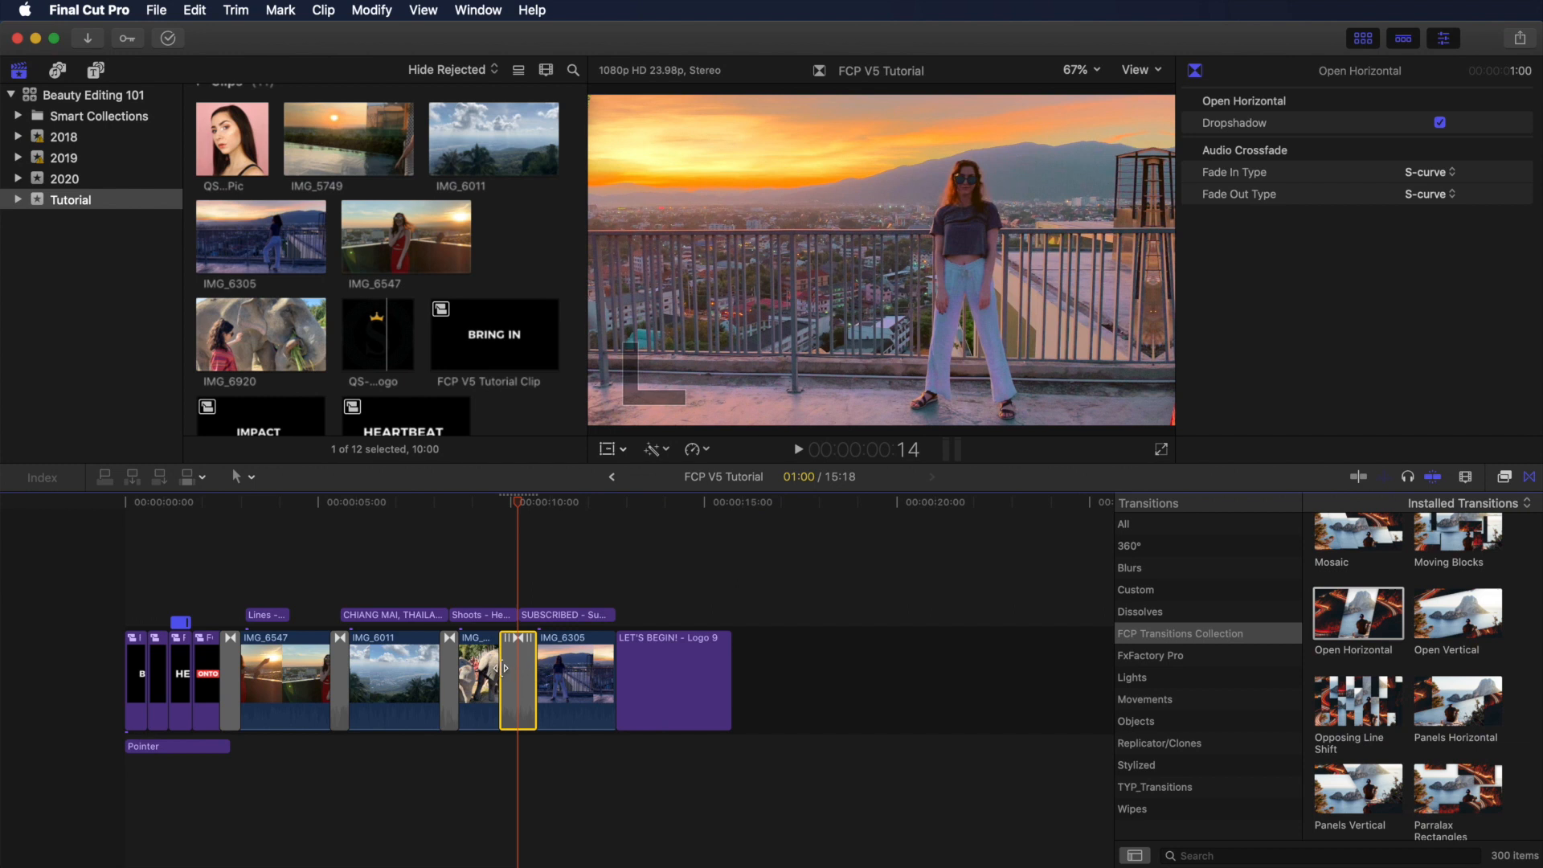
click(494, 501)
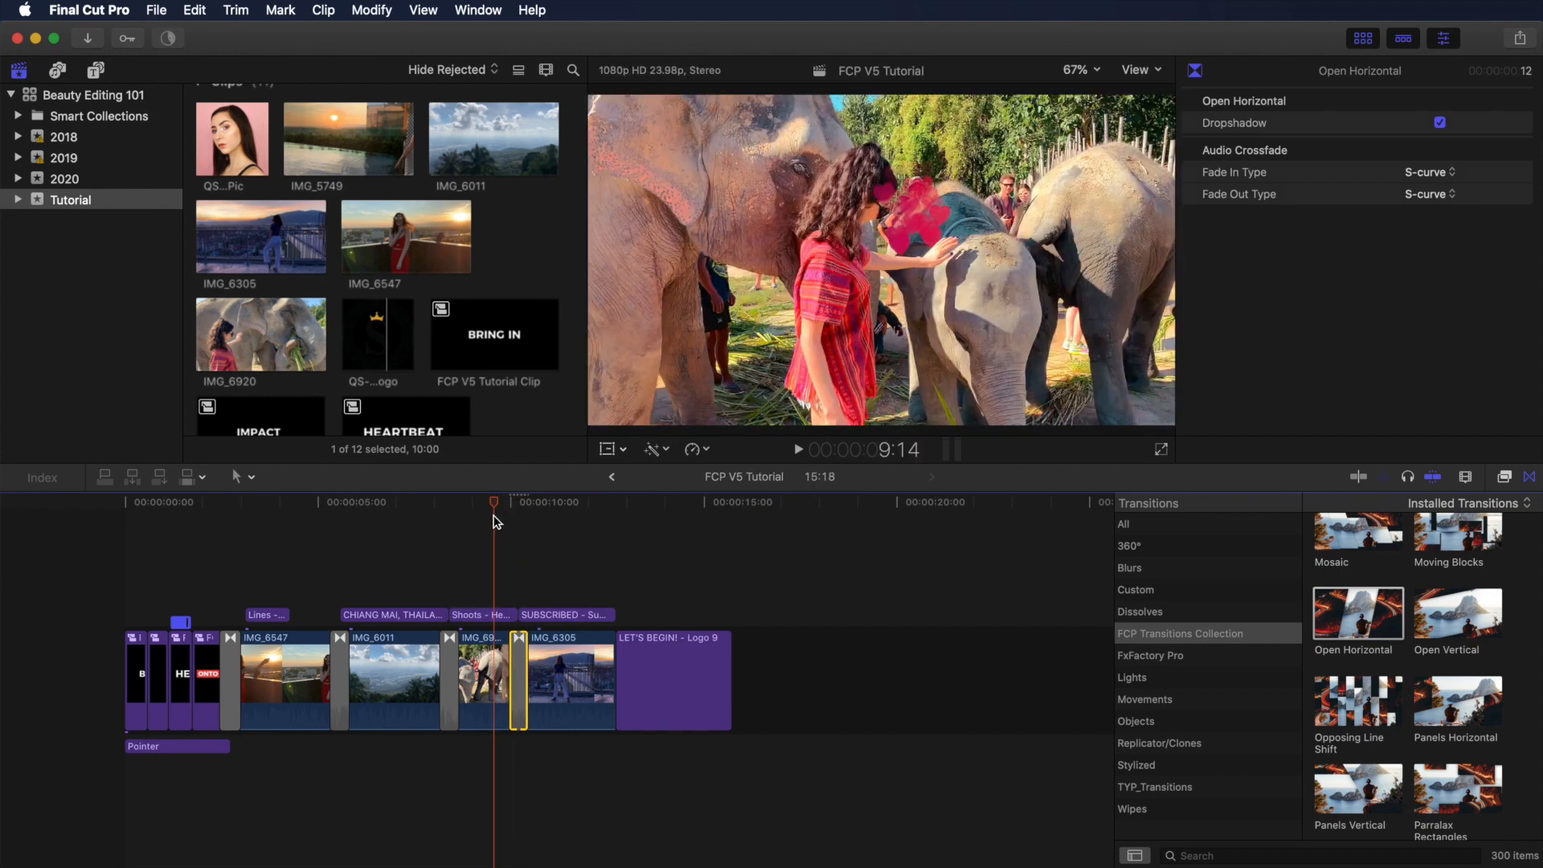
key(space)
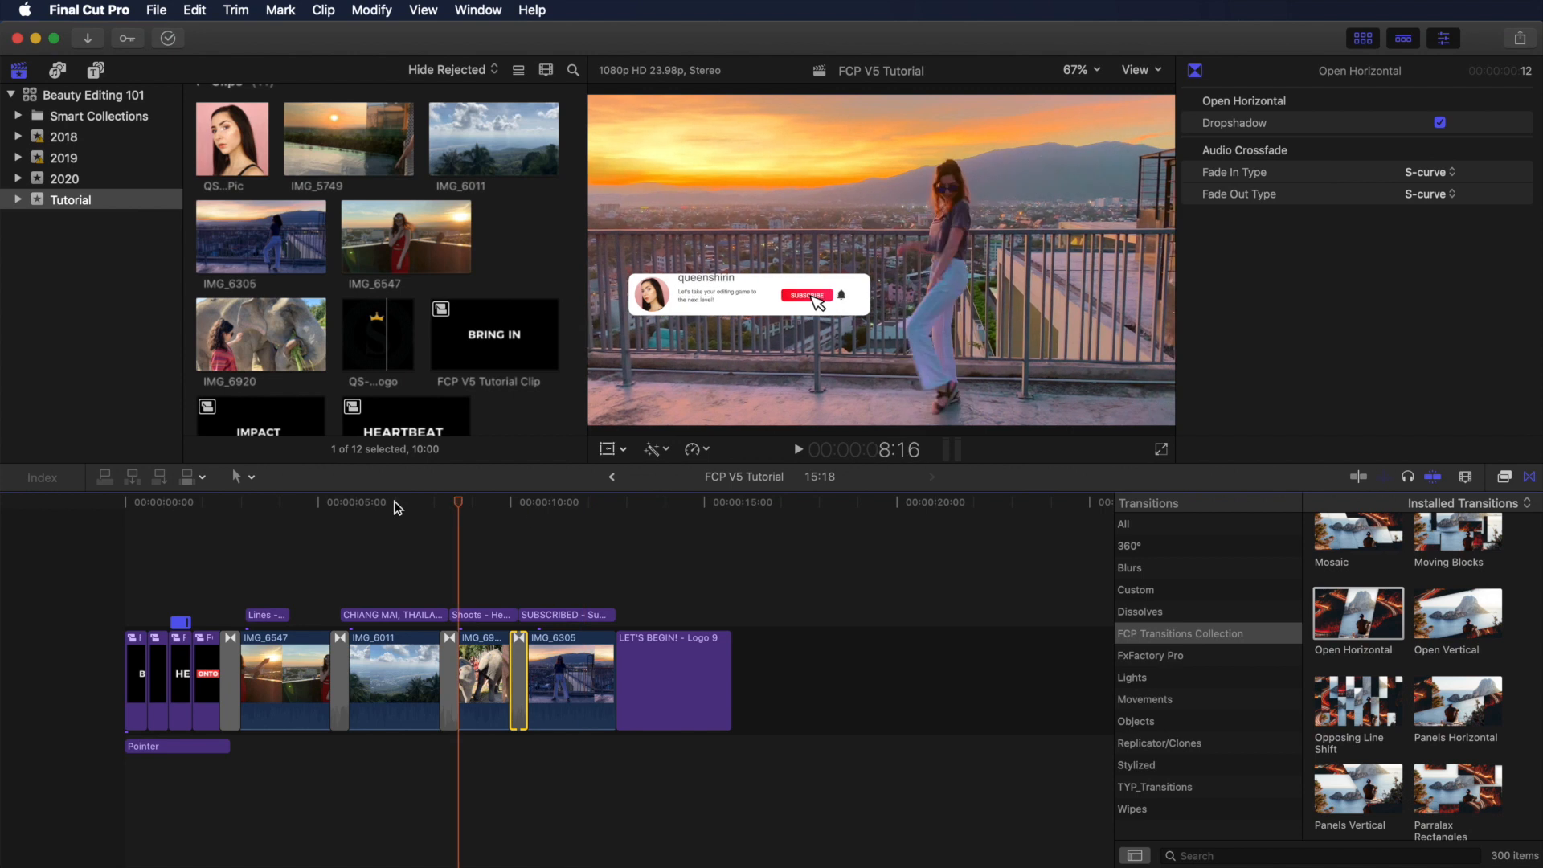
- Play the whole intro from the beginning of the timeline
key(Home)
key(space)
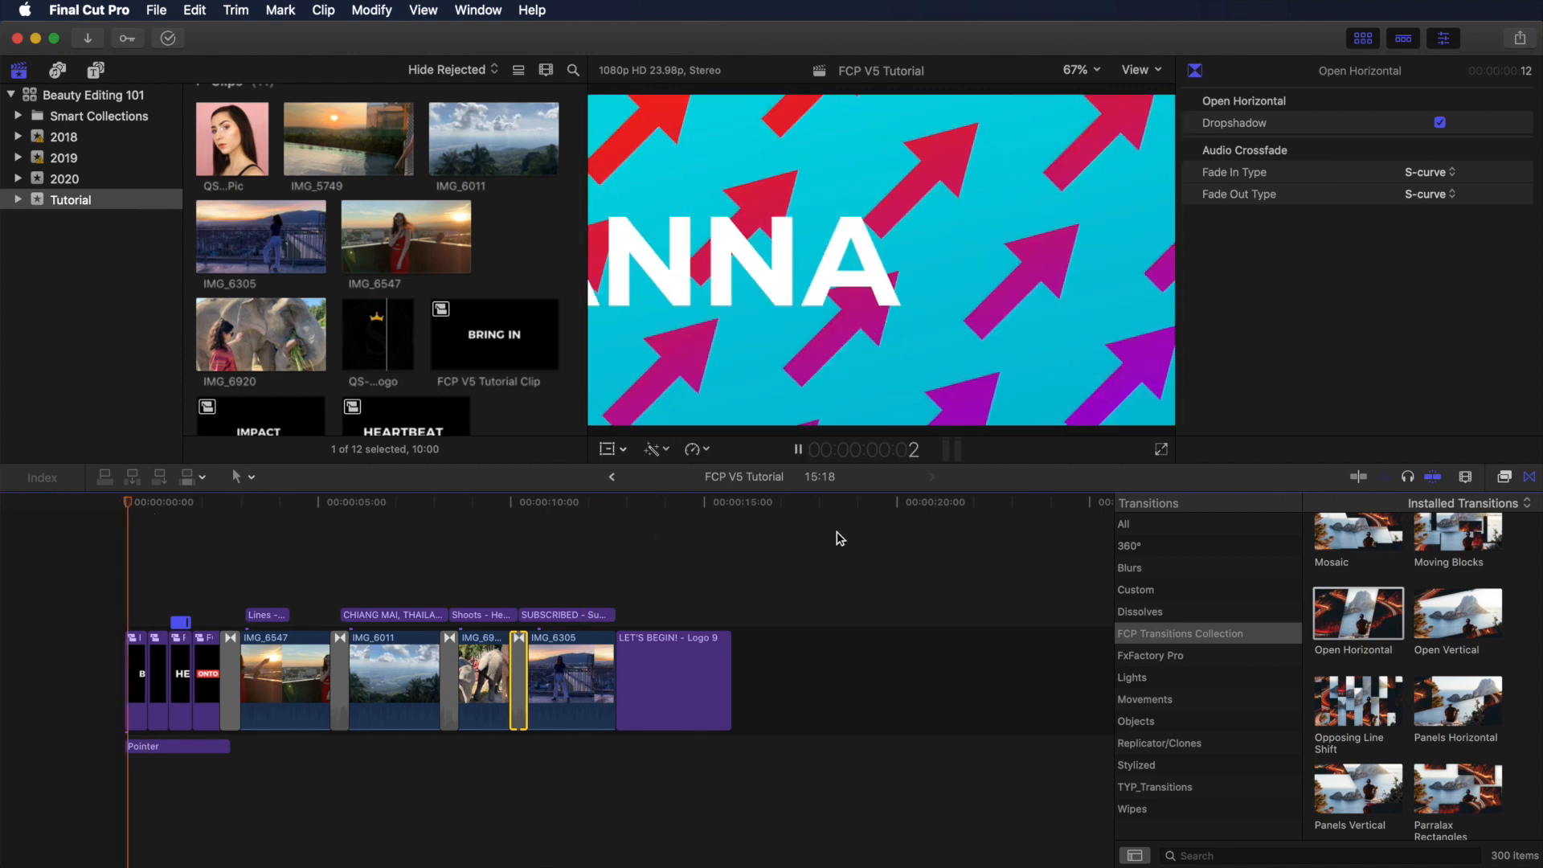